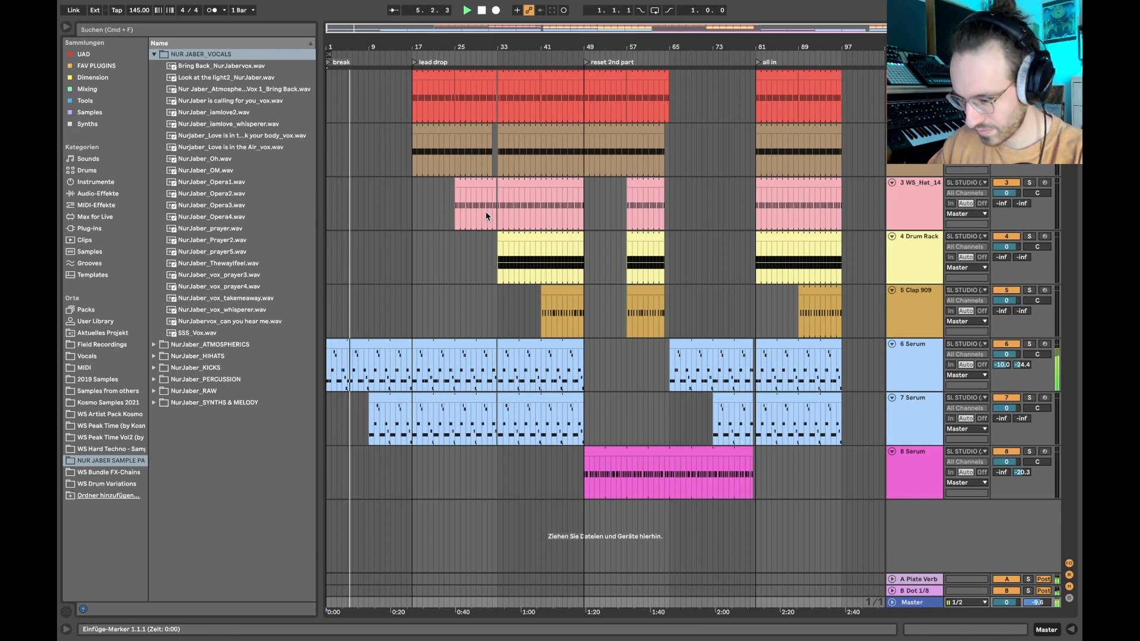
- Examine the track 6 Serum device chain, including its Serum synth window and the effects up to the Sidechain Compressor
{"action": "double_click", "coordinate": [922, 367]}
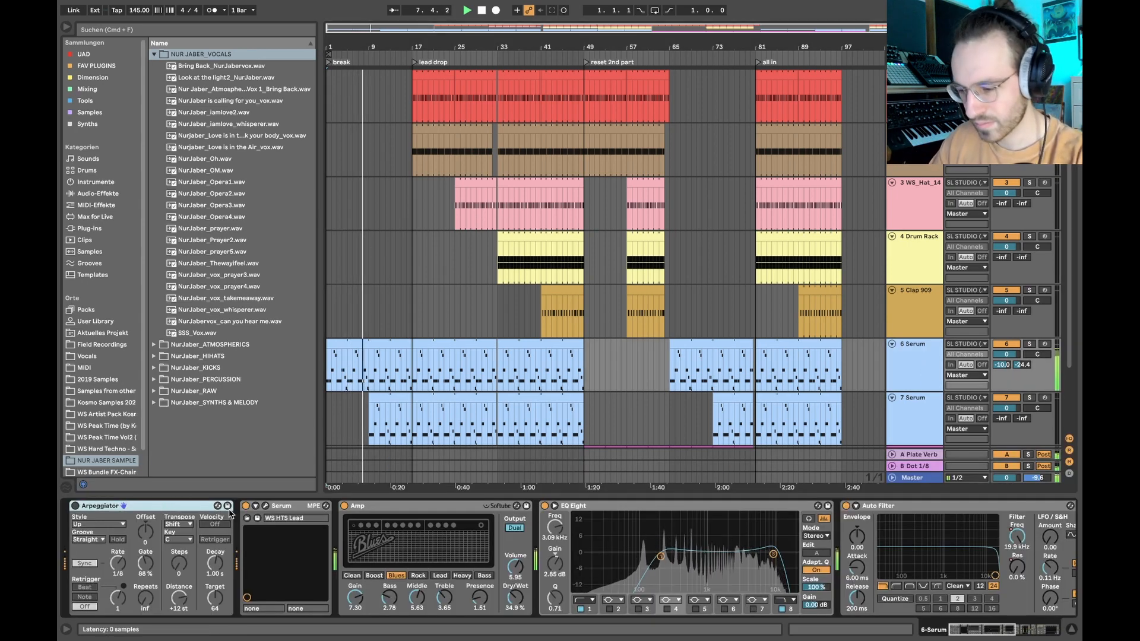
{"action": "left_click", "coordinate": [265, 506]}
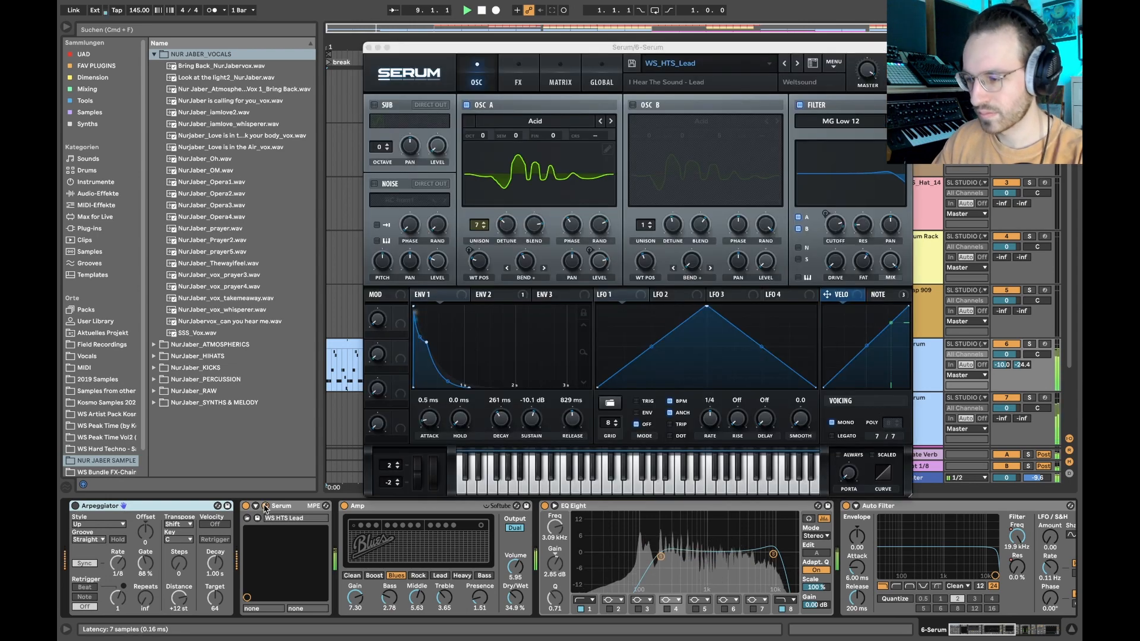
{"action": "left_click", "coordinate": [265, 507]}
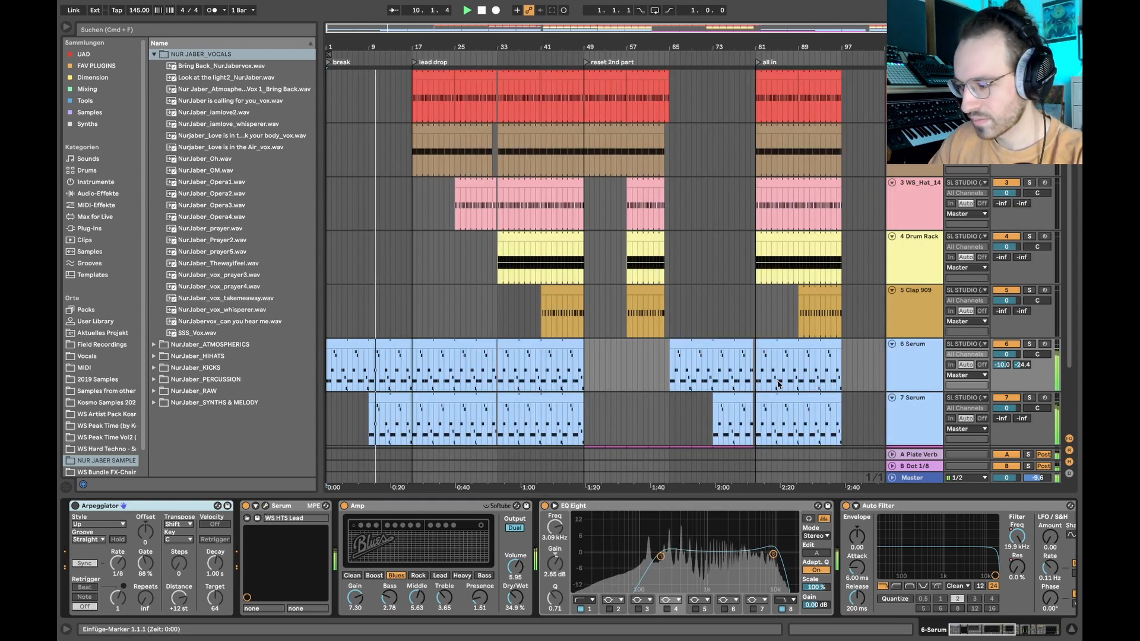
{"action": "scroll", "coordinate": [520, 342], "scroll_direction": "down", "scroll_amount": 3}
{"action": "scroll", "coordinate": [520, 342], "scroll_direction": "up", "scroll_amount": 3}
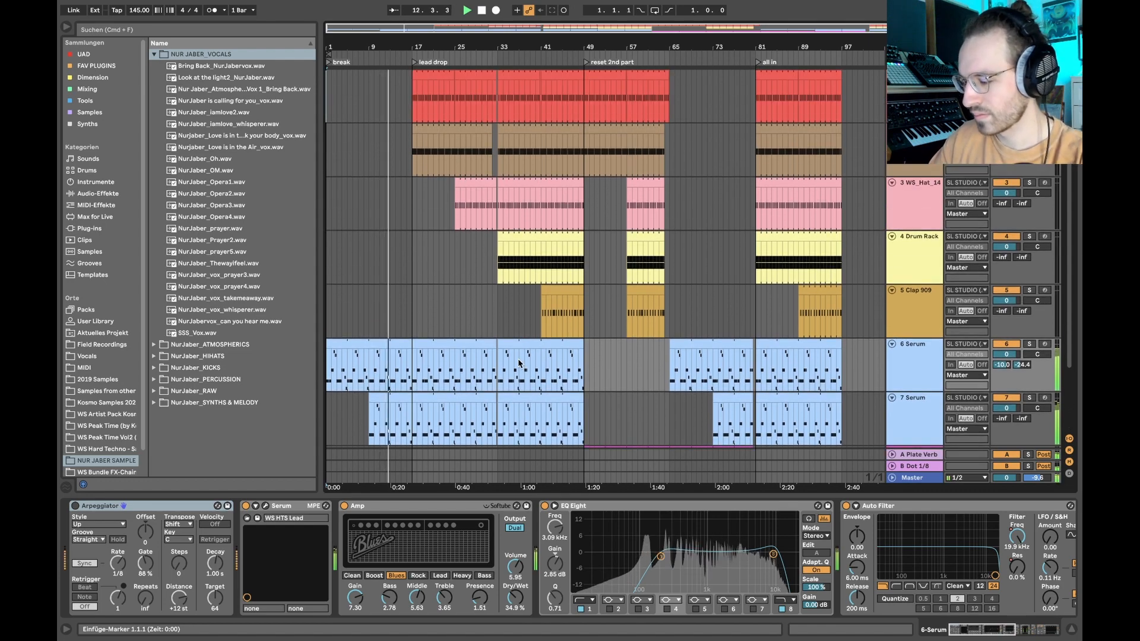
{"action": "scroll", "coordinate": [521, 577], "scroll_direction": "right", "scroll_amount": 5}
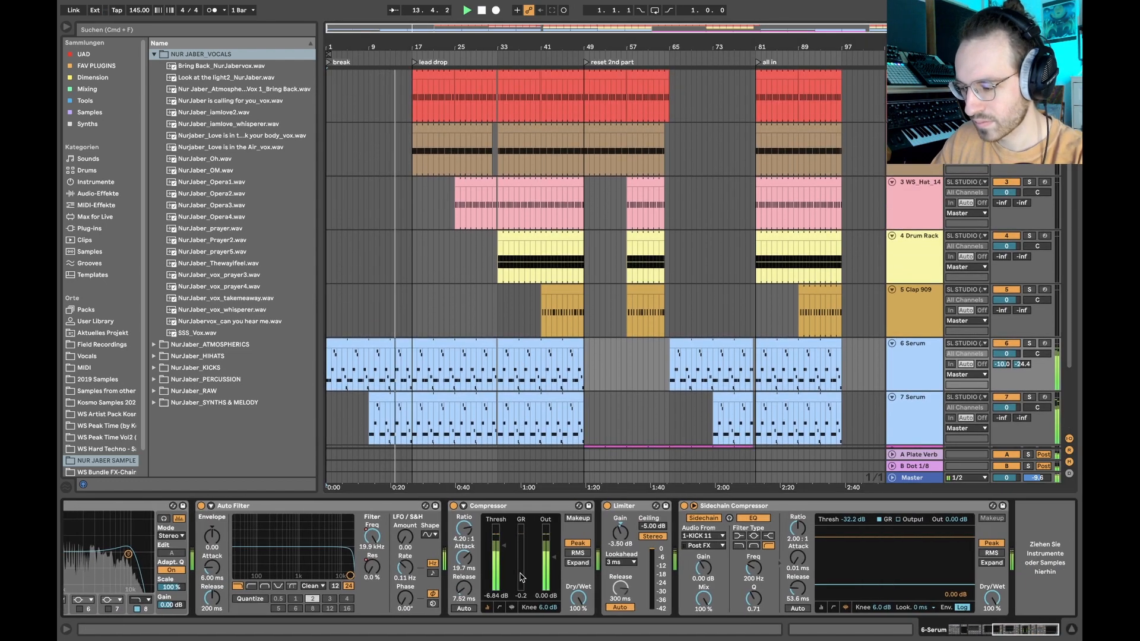
{"action": "scroll", "coordinate": [521, 577], "scroll_direction": "left", "scroll_amount": 5}
{"action": "key", "text": "super+alt+l"}
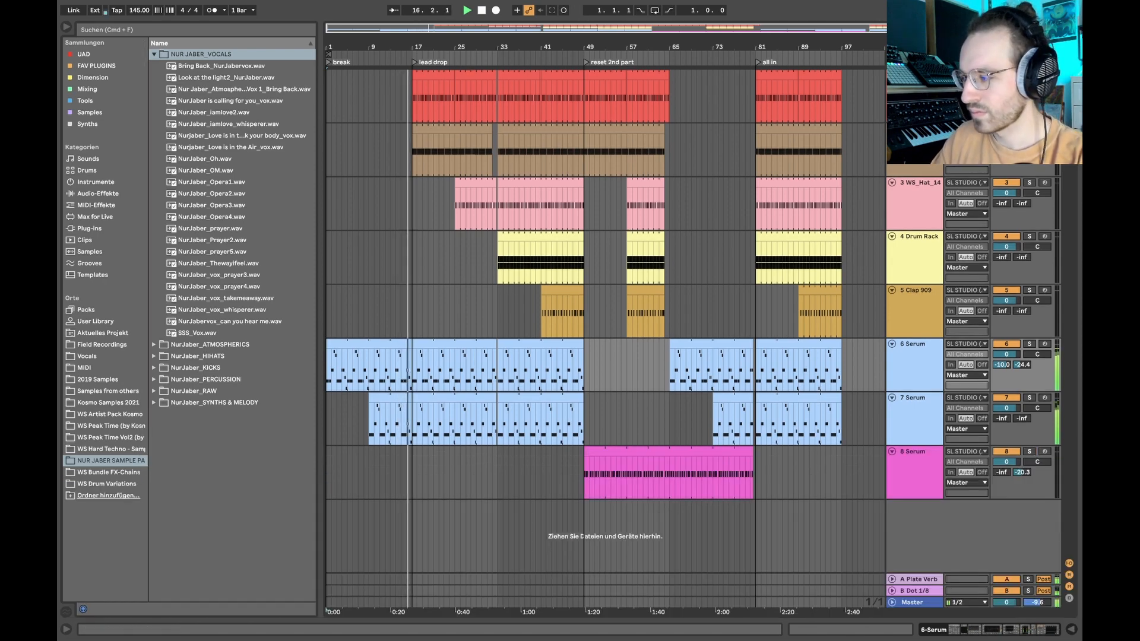
- Examine the device chains of the KICK_11, WS_Kick_09_A, WS_Hat_14 and Clap 909 tracks while the arrangement plays
{"action": "double_click", "coordinate": [914, 76]}
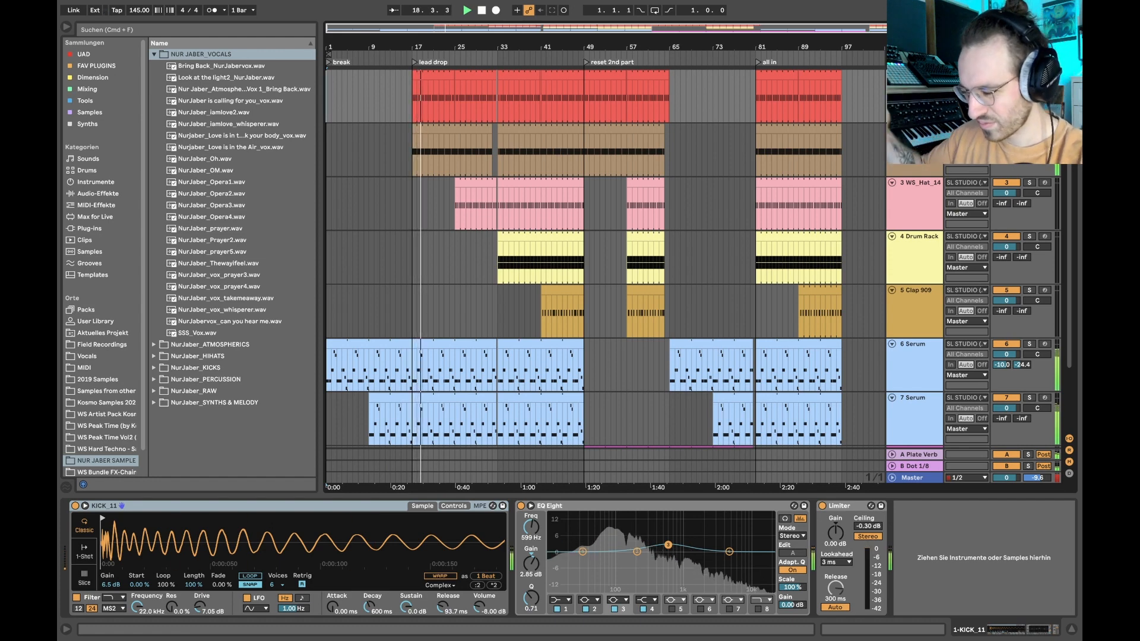
{"action": "left_click", "coordinate": [914, 129]}
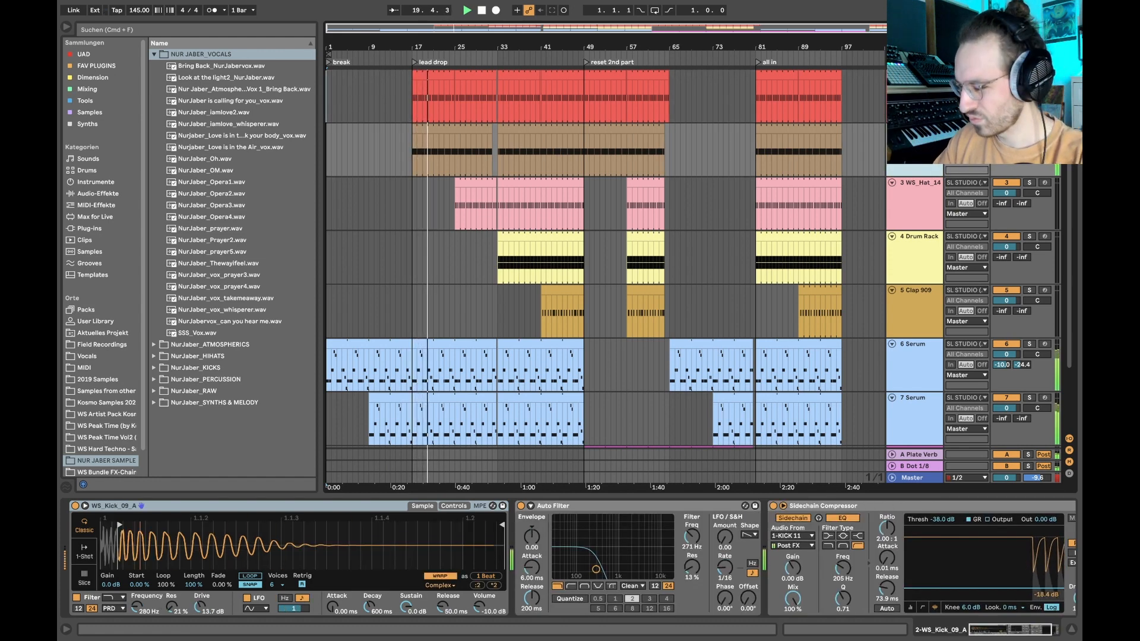
{"action": "left_click", "coordinate": [919, 183]}
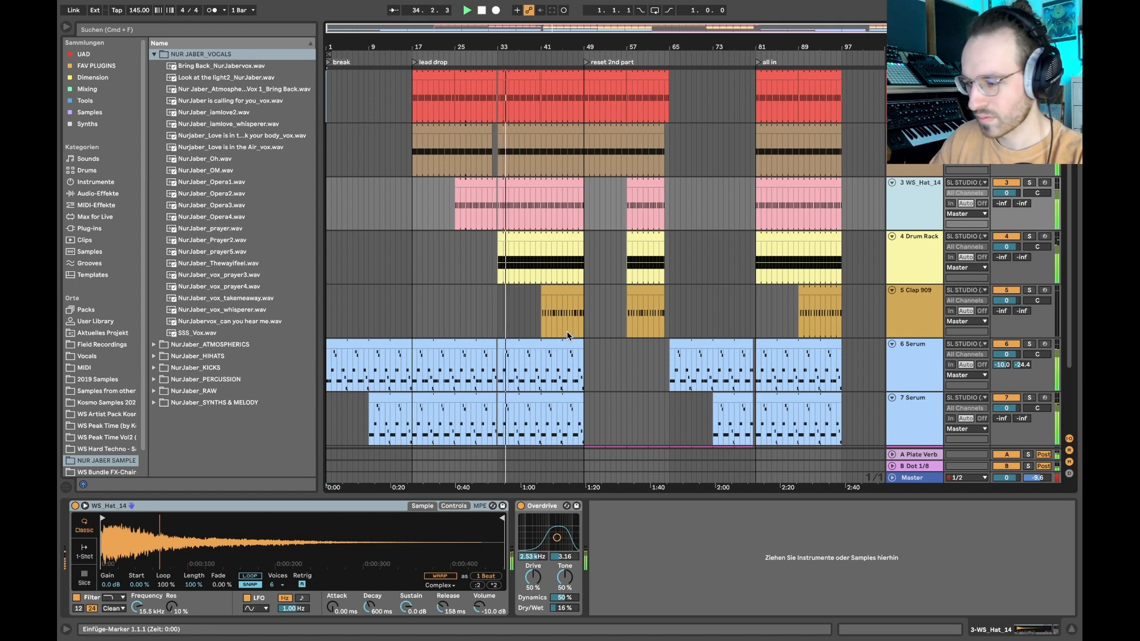
{"action": "scroll", "coordinate": [564, 342], "scroll_direction": "down", "scroll_amount": 1}
{"action": "left_click", "coordinate": [568, 288]}
{"action": "scroll", "coordinate": [594, 261], "scroll_direction": "down", "scroll_amount": 1}
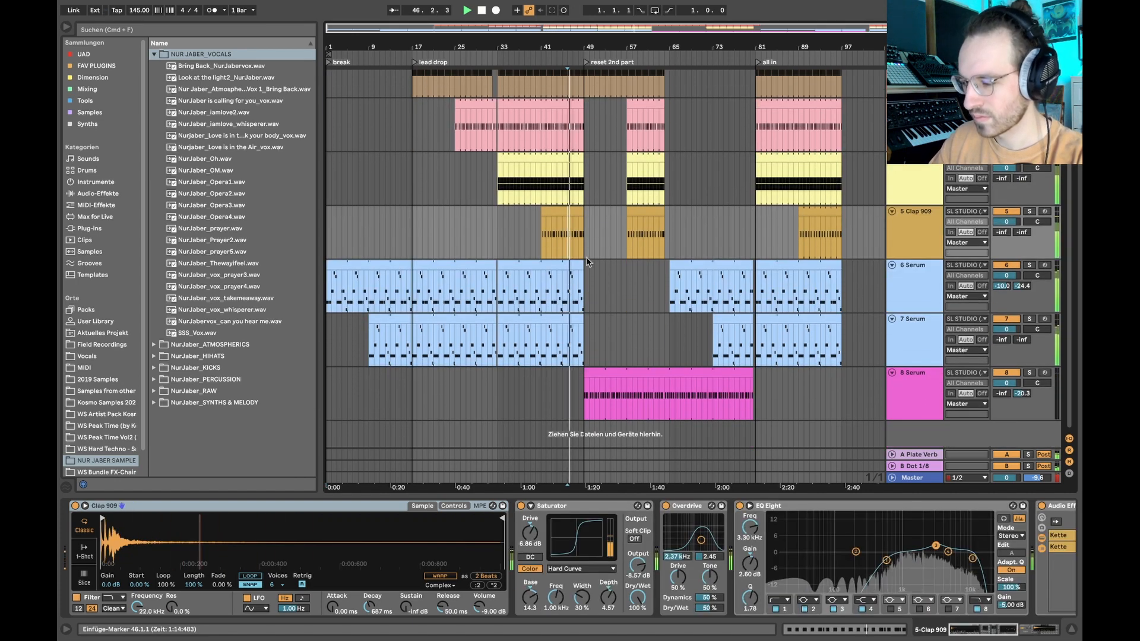
{"action": "scroll", "coordinate": [618, 238], "scroll_direction": "up", "scroll_amount": 2}
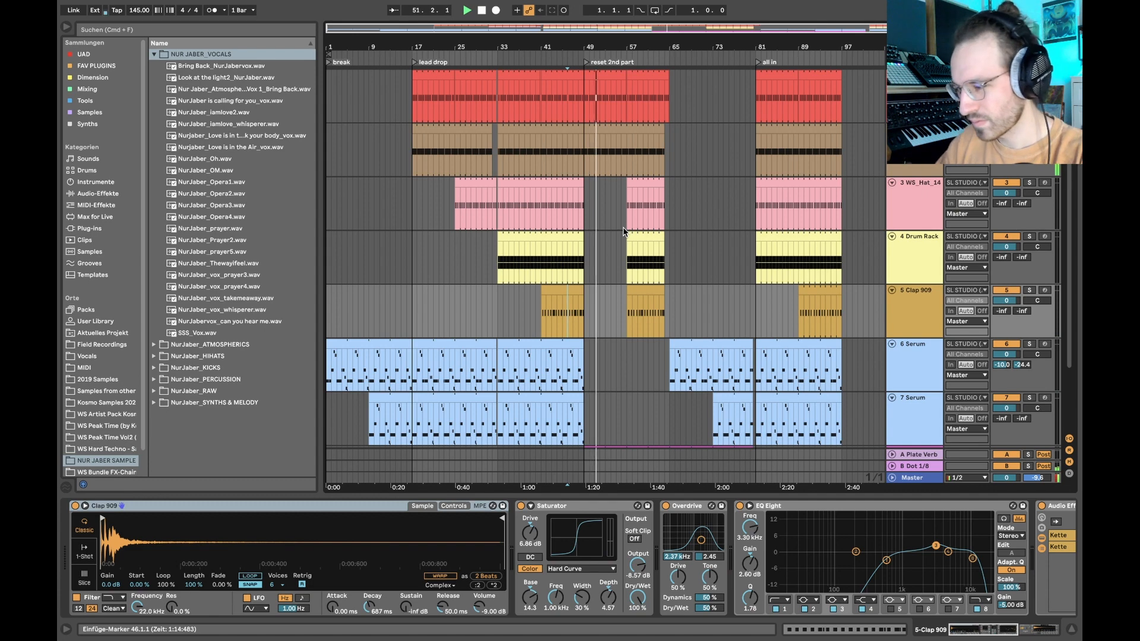
{"action": "scroll", "coordinate": [622, 226], "scroll_direction": "down", "scroll_amount": 3}
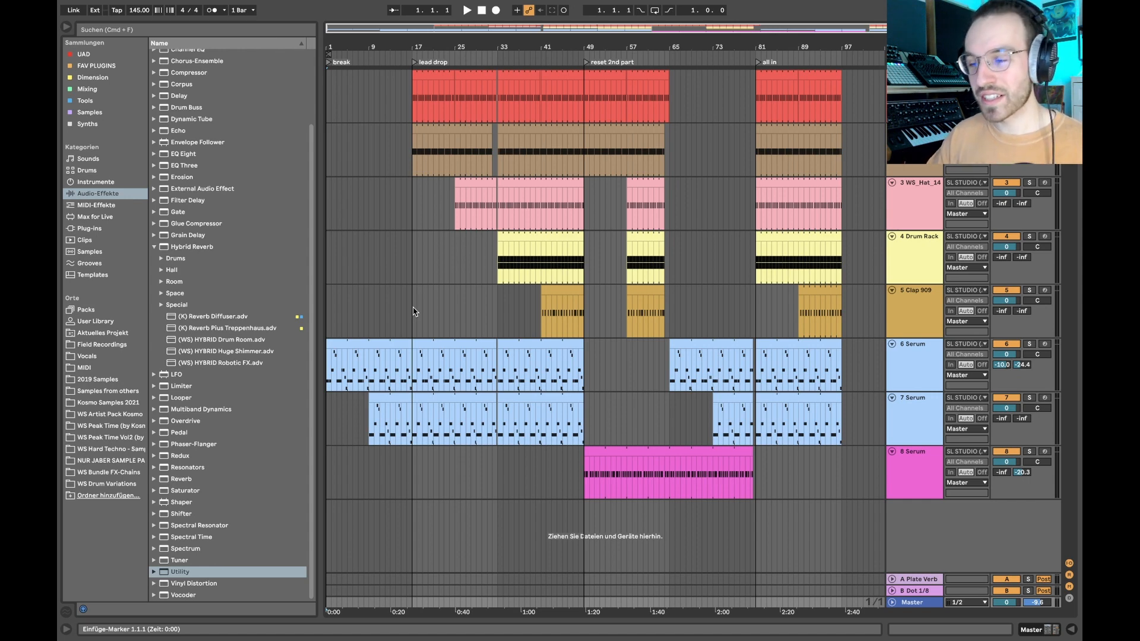
{"action": "mouse_move", "coordinate": [353, 377]}
{"action": "left_mouse_down"}
{"action": "mouse_move", "coordinate": [330, 371]}
{"action": "mouse_move", "coordinate": [362, 351]}
{"action": "left_mouse_up"}
{"action": "left_click", "coordinate": [402, 254]}
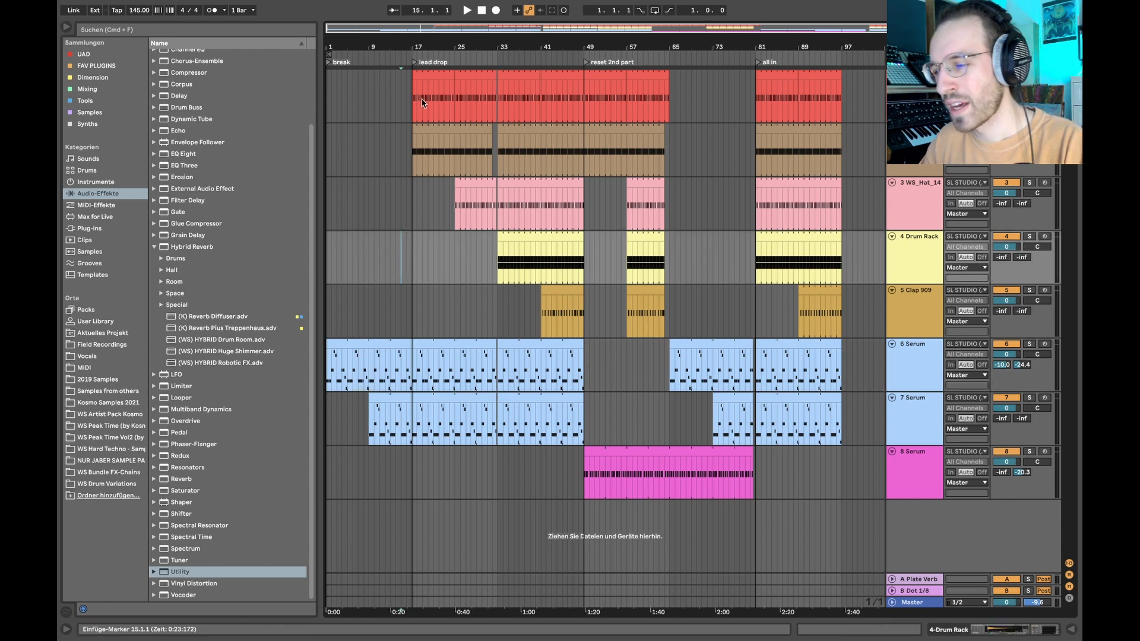
{"action": "left_click", "coordinate": [412, 93]}
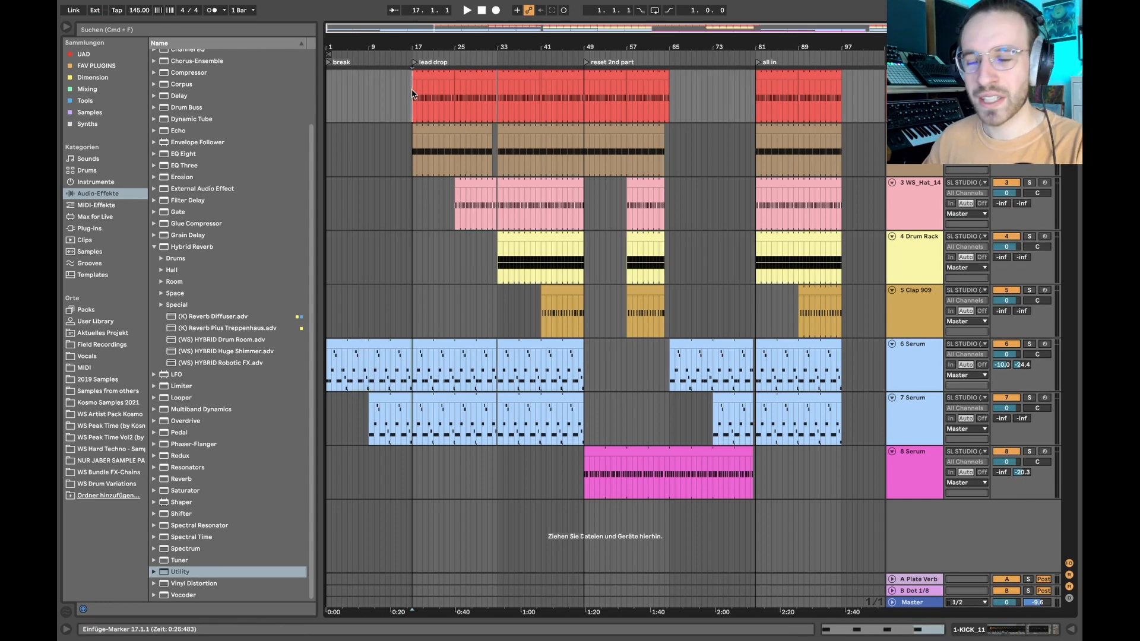
{"action": "scroll", "coordinate": [413, 93], "scroll_direction": "up", "scroll_amount": 5}
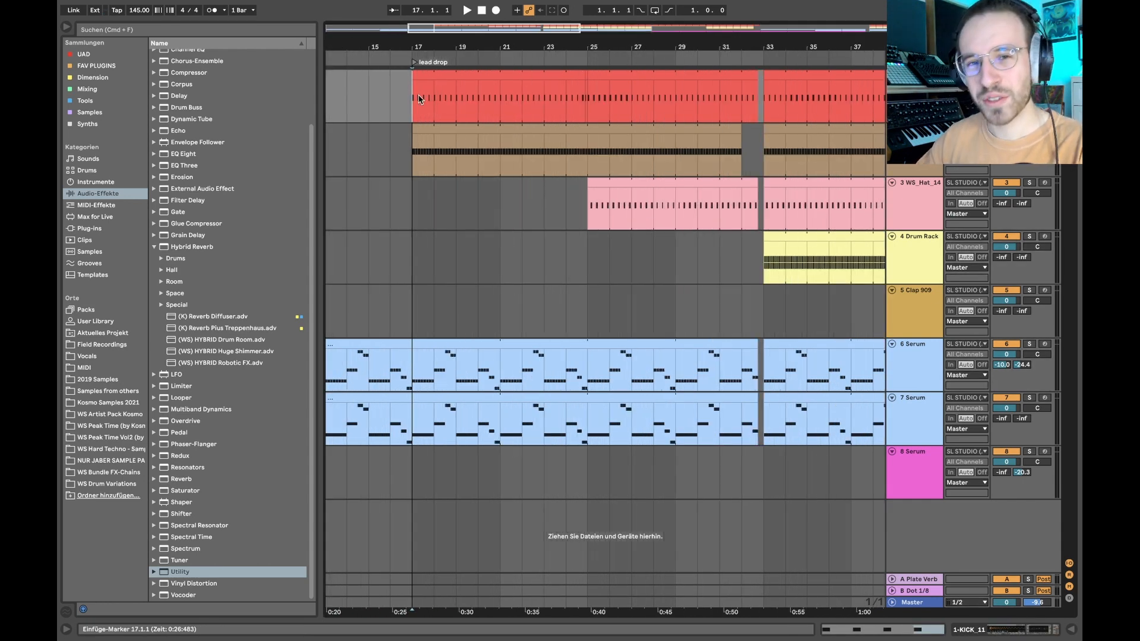
{"action": "scroll", "coordinate": [418, 99], "scroll_direction": "down", "scroll_amount": 4}
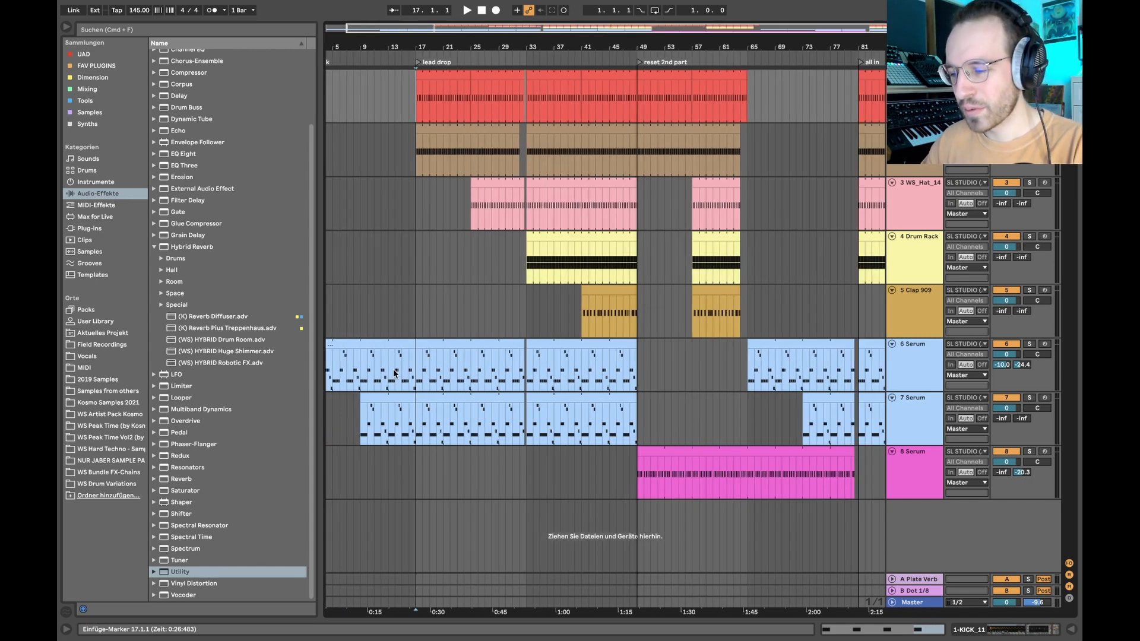
{"action": "left_click_drag", "start_coordinate": [395, 373], "coordinate": [408, 367]}
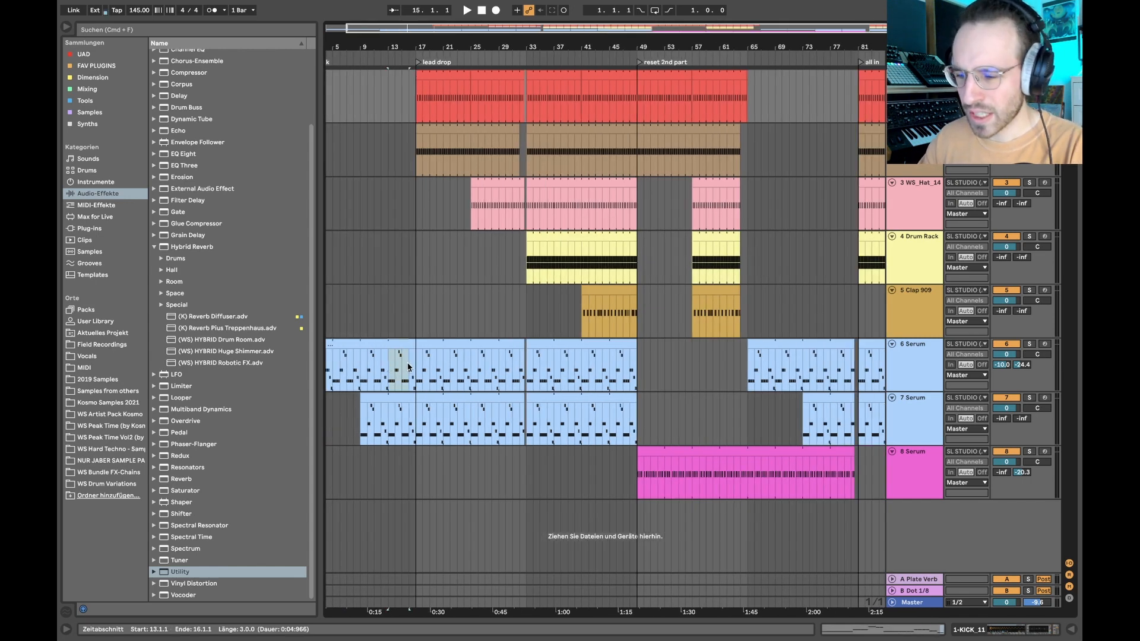
- Solo the KICK_11 and WS_Kick_09_A tracks and play a short passage from bar 17 with KICK_11's devices shown
{"action": "left_click", "coordinate": [415, 94]}
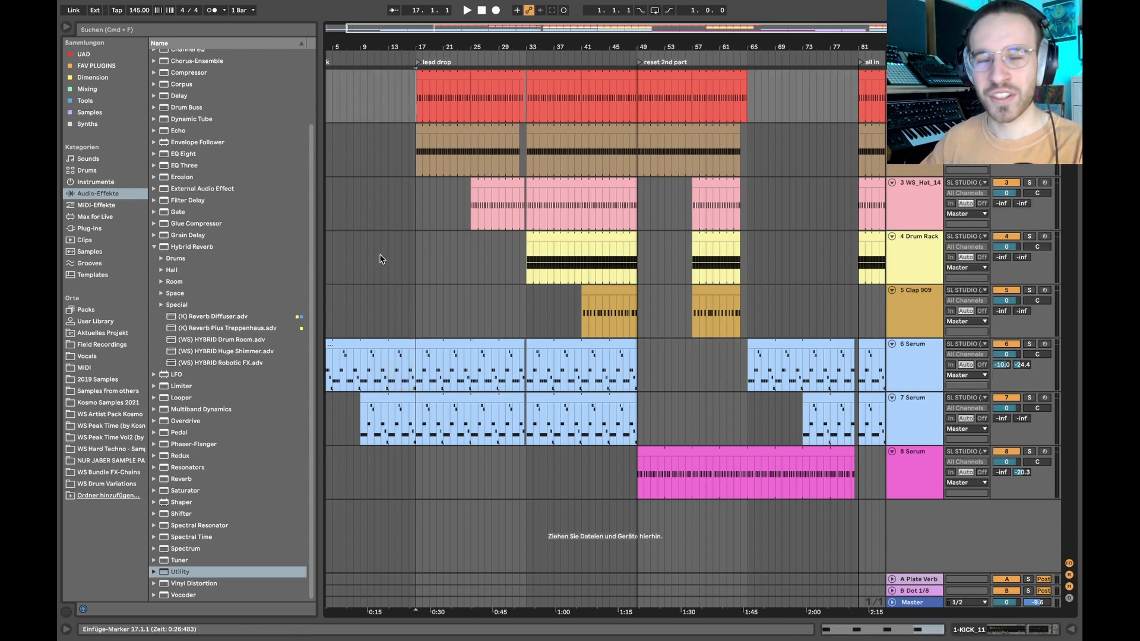
{"action": "left_click", "coordinate": [1029, 75]}
{"action": "left_click", "coordinate": [1028, 129], "text": "super"}
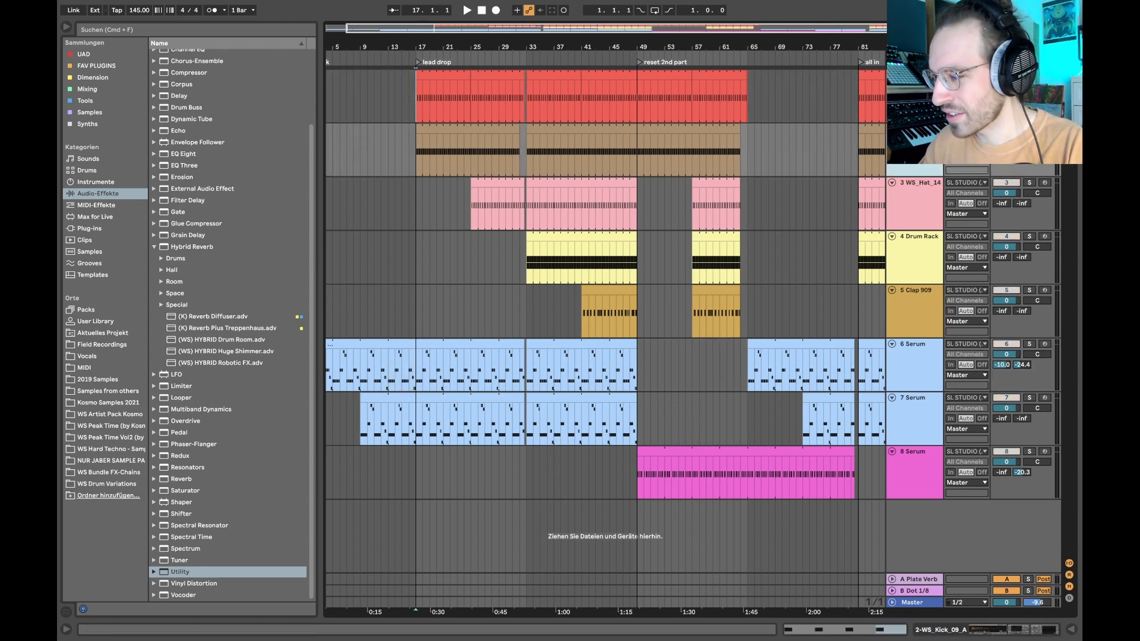
{"action": "double_click", "coordinate": [914, 75]}
{"action": "key", "text": "space"}
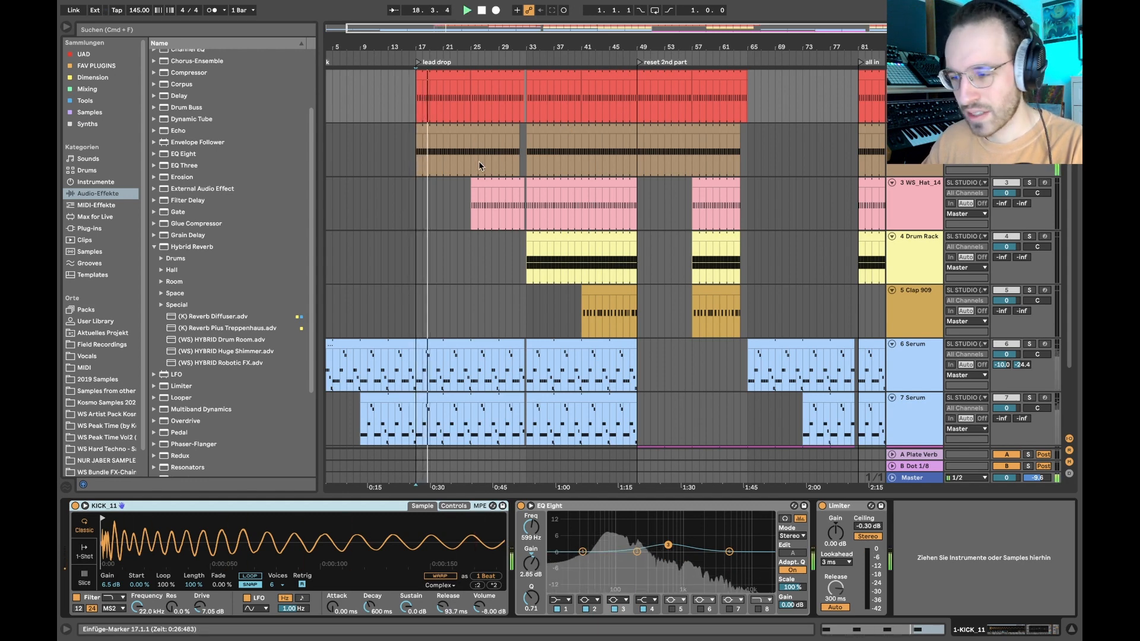
{"action": "key", "text": "space"}
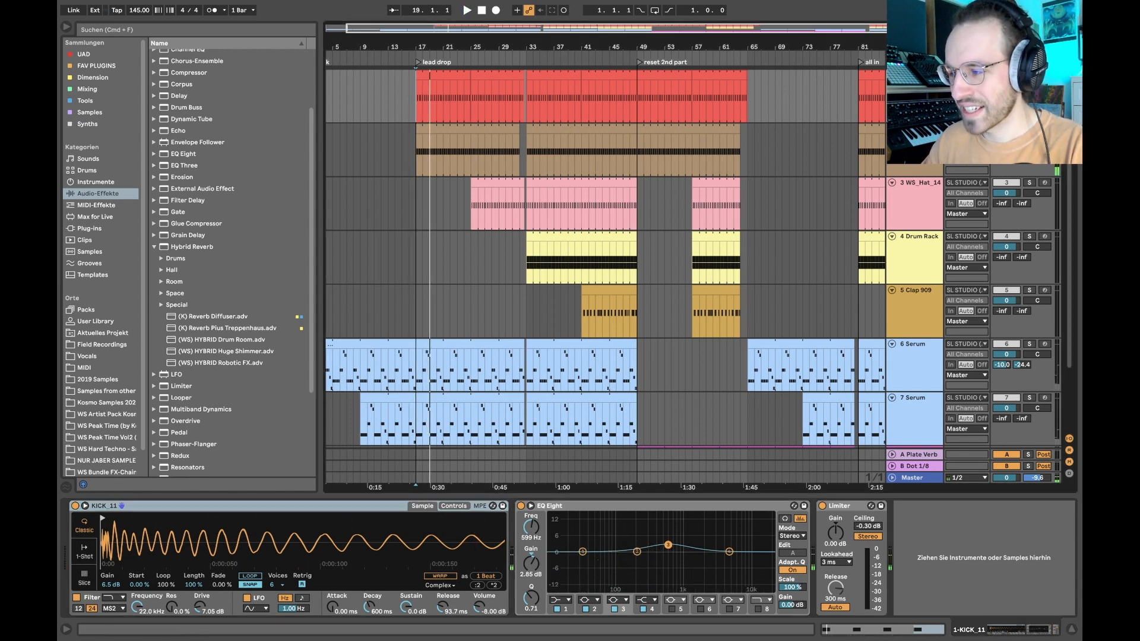
- Compare the device chains of the two kick tracks and examine KICK_11's zoomed-out sample waveform and Limiter
{"action": "left_click", "coordinate": [914, 150]}
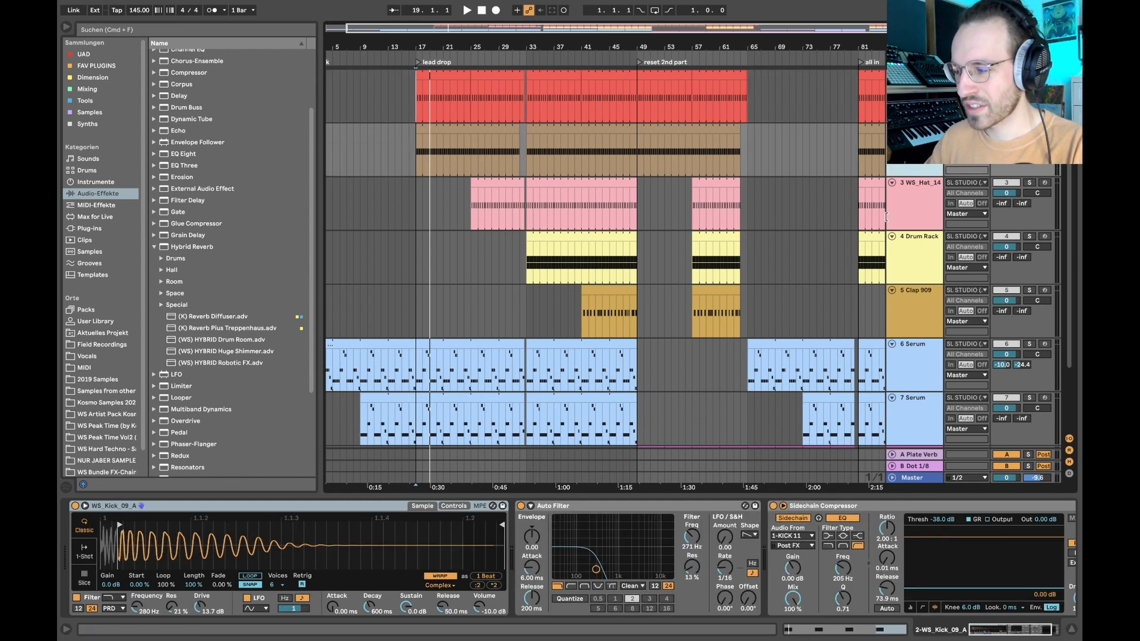
{"action": "key", "text": "Up"}
{"action": "key", "text": "Down"}
{"action": "key", "text": "Up"}
{"action": "key", "text": "Down"}
{"action": "key", "text": "Up"}
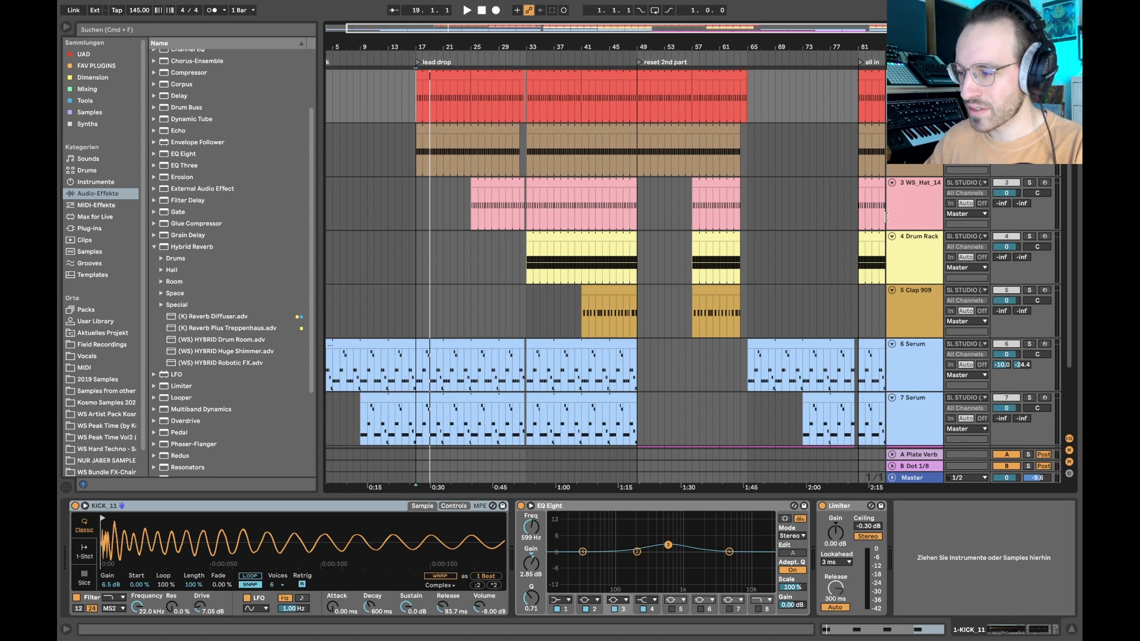
{"action": "key", "text": "Down"}
{"action": "key", "text": "Up"}
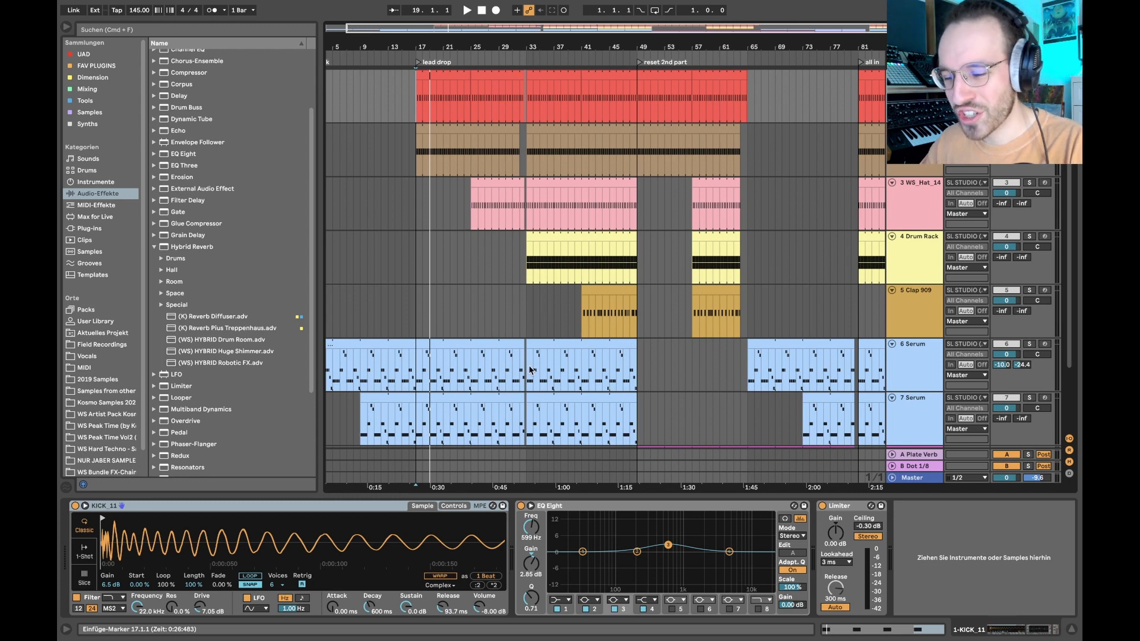
{"action": "left_click_drag", "start_coordinate": [211, 544], "coordinate": [210, 515]}
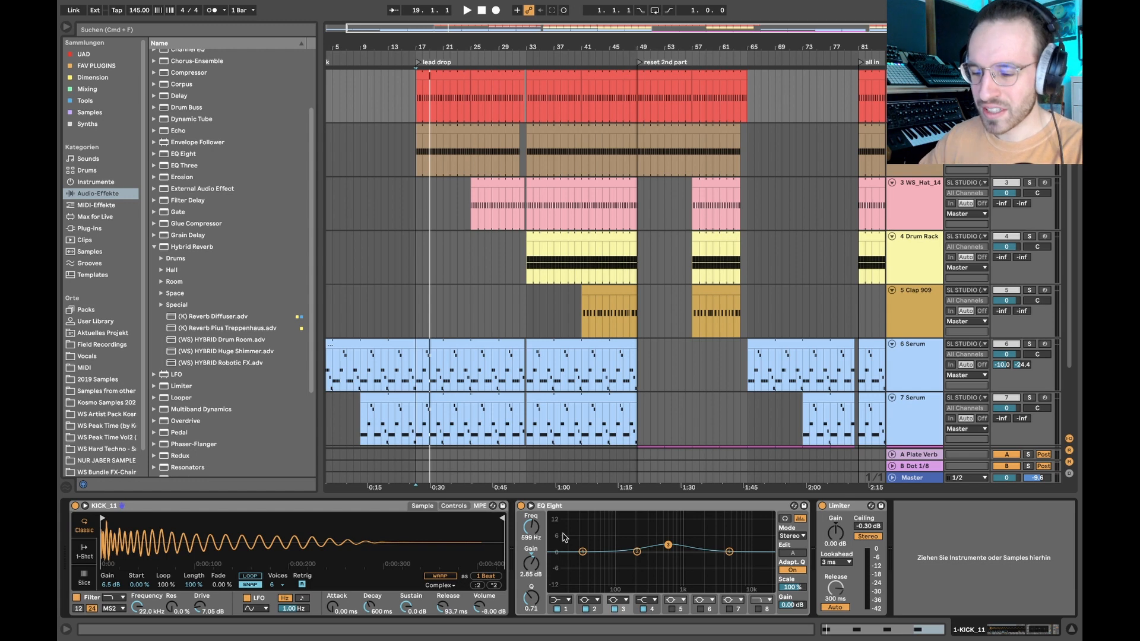
{"action": "left_click", "coordinate": [844, 508]}
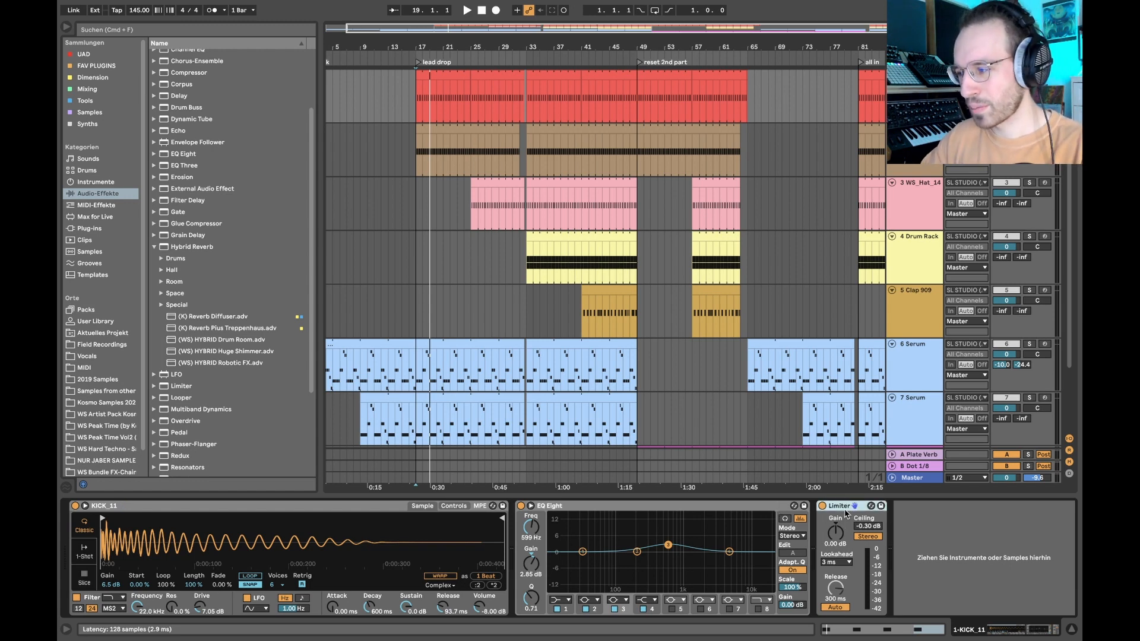
- Inspect the WS_Kick_09_A sample and deactivate that track's Auto Filter and Sidechain Compressor
{"action": "left_click", "coordinate": [914, 130]}
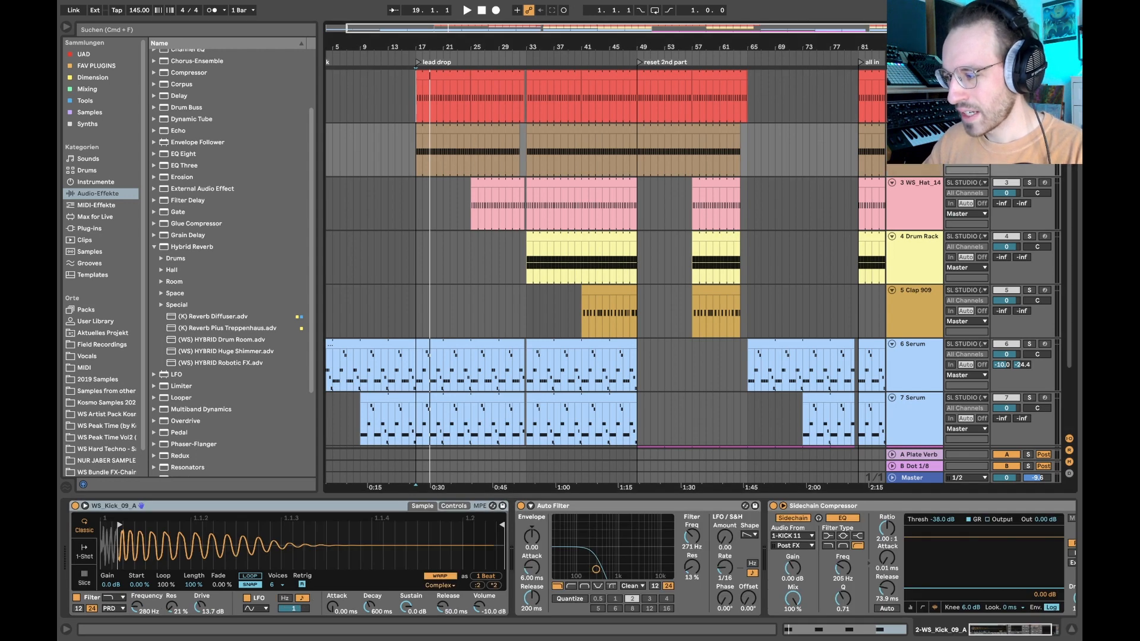
{"action": "left_click", "coordinate": [456, 127]}
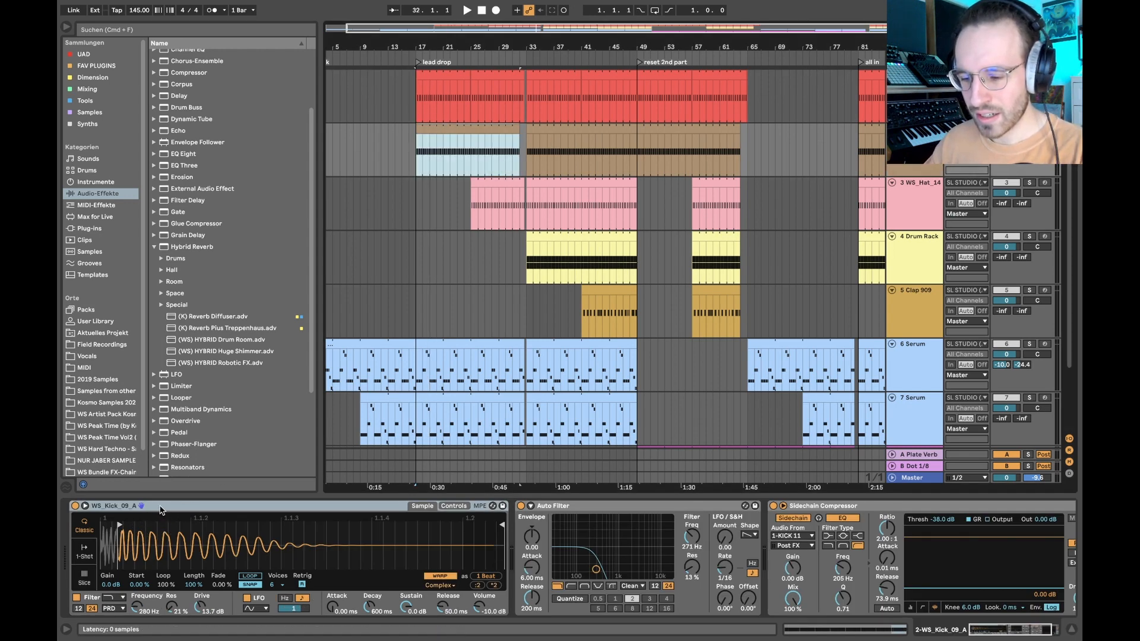
{"action": "left_click", "coordinate": [161, 508]}
{"action": "mouse_move", "coordinate": [141, 540]}
{"action": "left_mouse_down"}
{"action": "mouse_move", "coordinate": [148, 570]}
{"action": "mouse_move", "coordinate": [190, 591]}
{"action": "mouse_move", "coordinate": [123, 544]}
{"action": "left_mouse_up"}
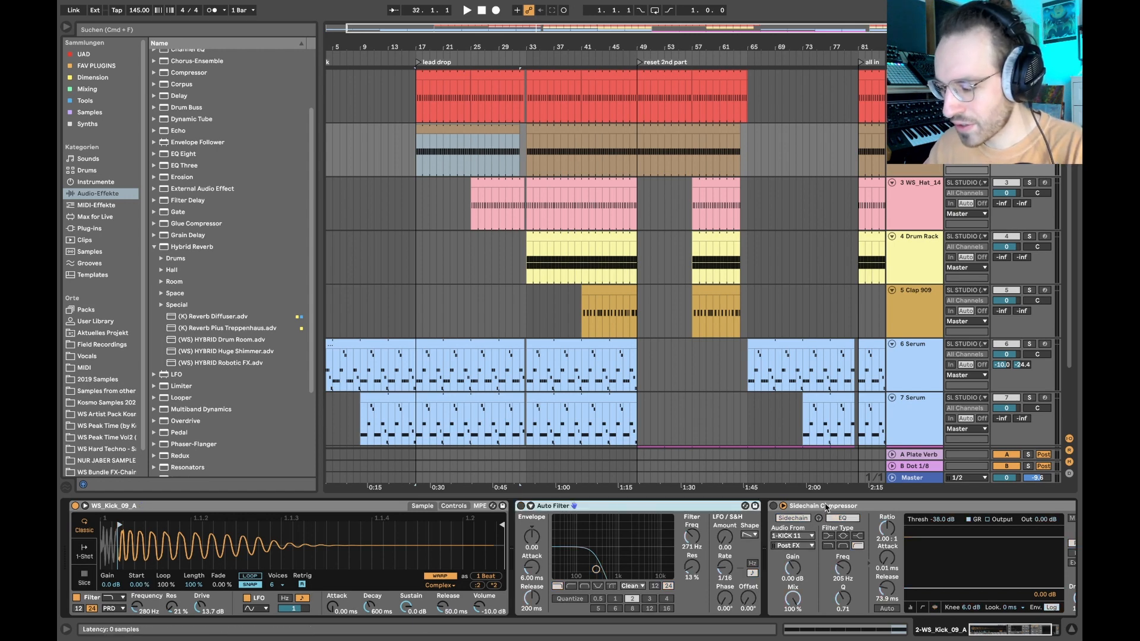
{"action": "left_click", "coordinate": [826, 508]}
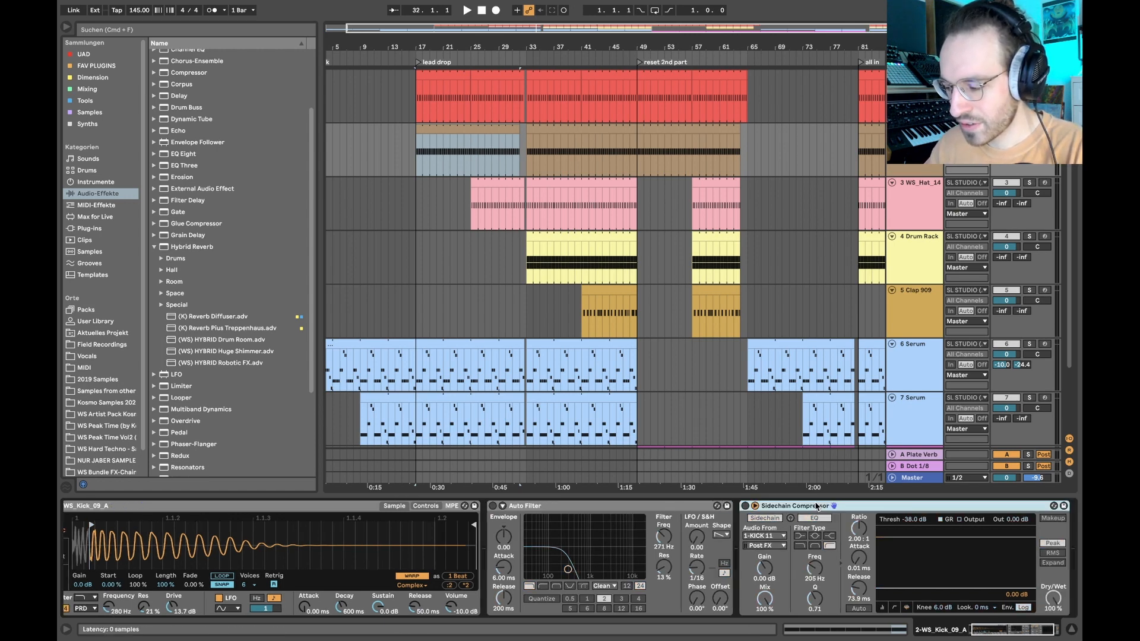
- Examine the C3 note pattern in the first MIDI clip on the WS_Kick_09_A track
{"action": "left_click", "coordinate": [440, 127]}
{"action": "double_click", "coordinate": [440, 128]}
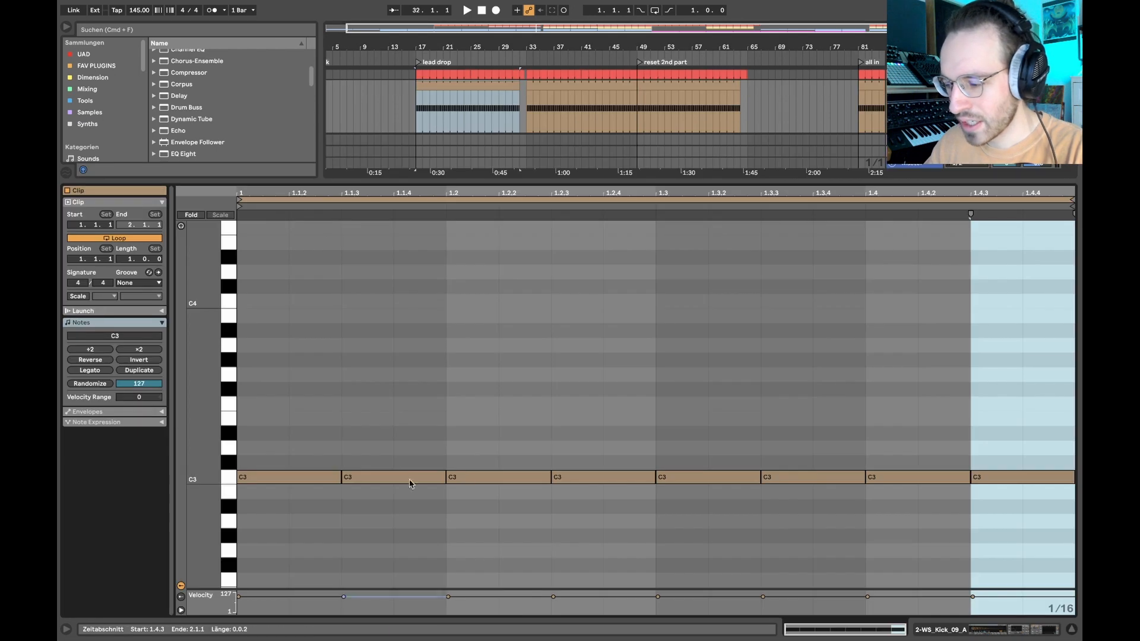
{"action": "left_click_drag", "start_coordinate": [406, 393], "coordinate": [322, 533]}
{"action": "left_click_drag", "start_coordinate": [514, 408], "coordinate": [597, 524]}
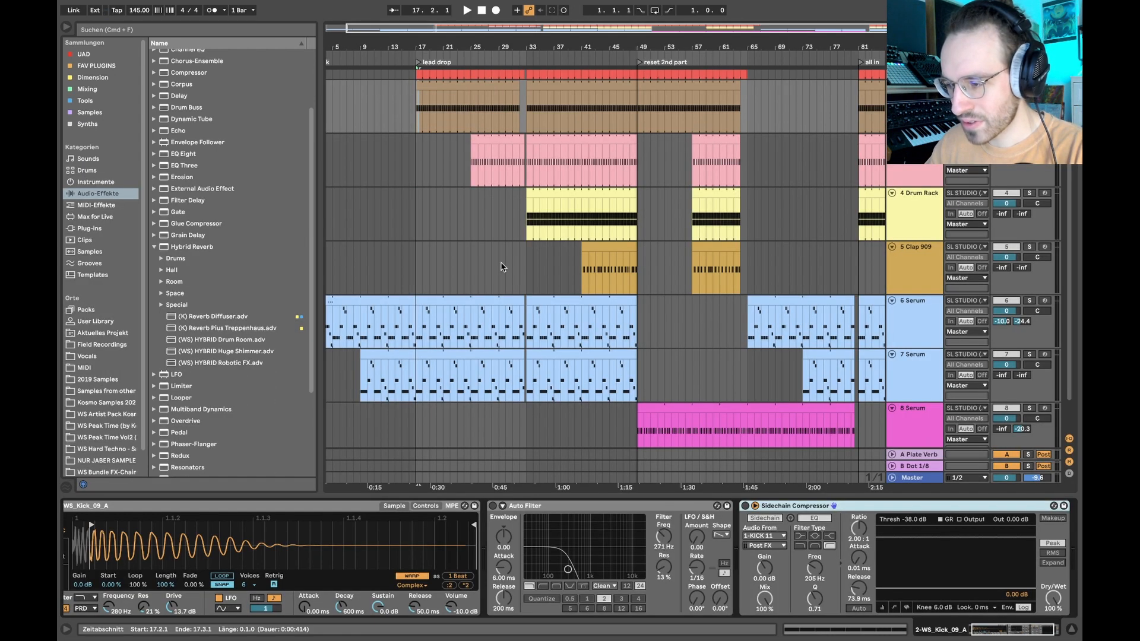
- Turn off the sampler's built-in filter on WS_Kick_09_A while auditioning the track from bar 17
{"action": "key", "text": "space"}
{"action": "scroll", "coordinate": [265, 587], "scroll_direction": "left", "scroll_amount": 2}
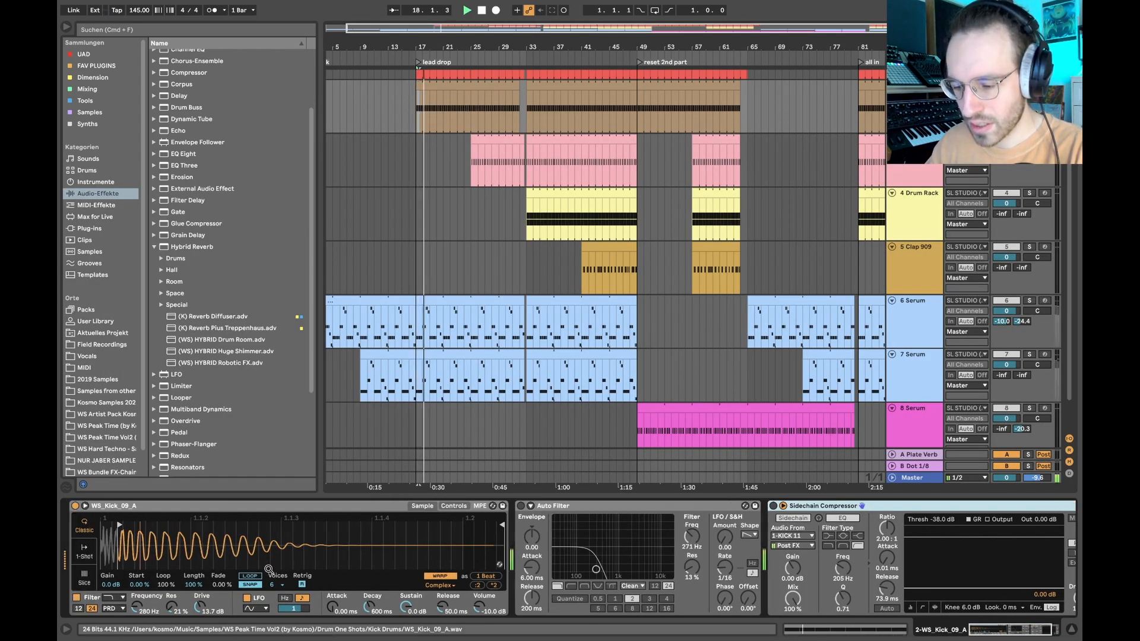
{"action": "left_click", "coordinate": [76, 597]}
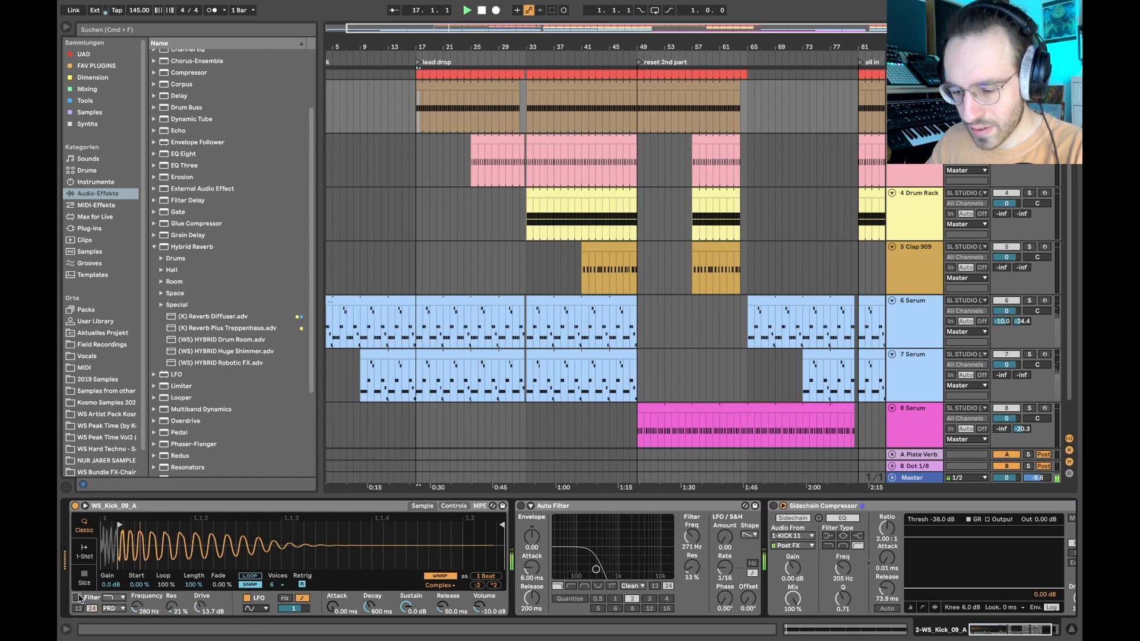
{"action": "key", "text": "space"}
{"action": "key", "text": "space"}
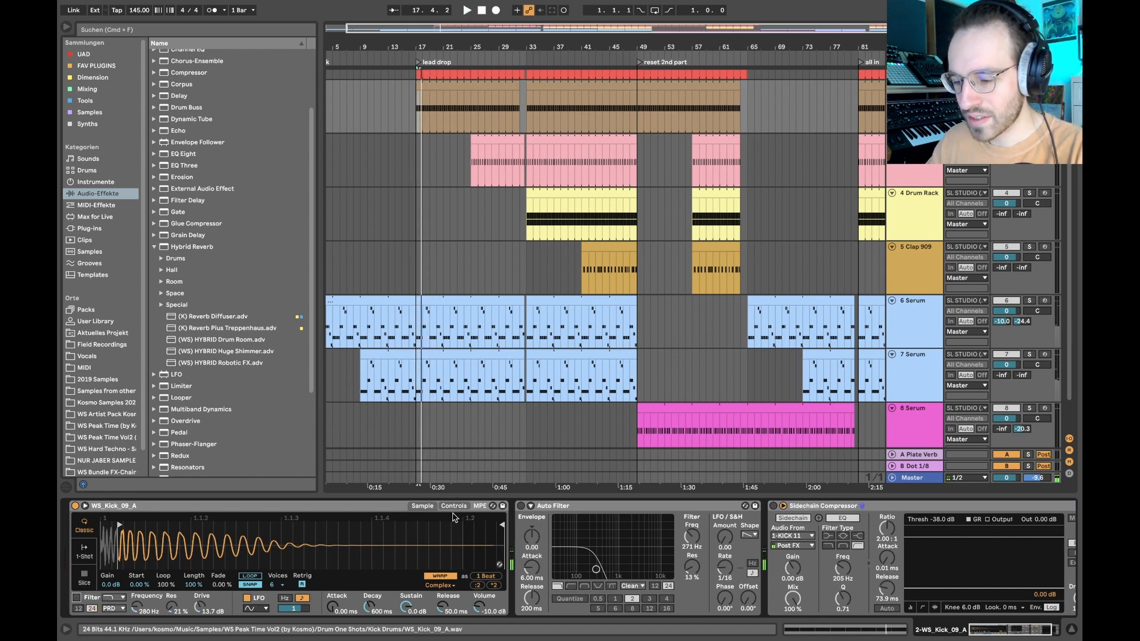
- Turn the sampler's built-in filter back on for WS_Kick_09_A while auditioning the track, and inspect its filter settings
{"action": "left_click", "coordinate": [86, 597]}
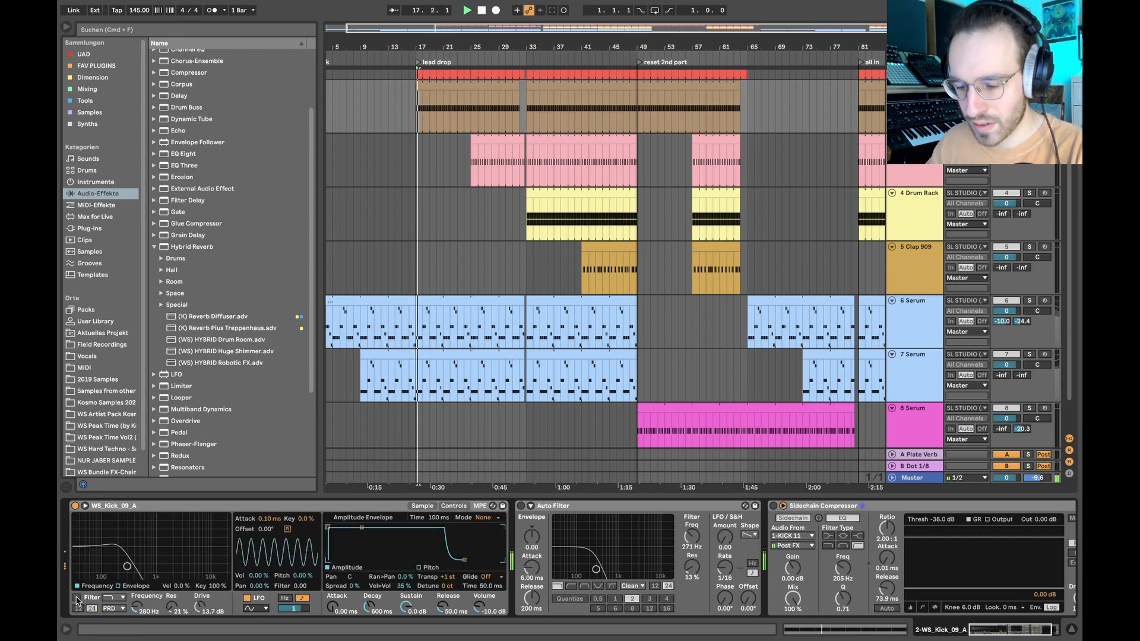
{"action": "left_click", "coordinate": [76, 597]}
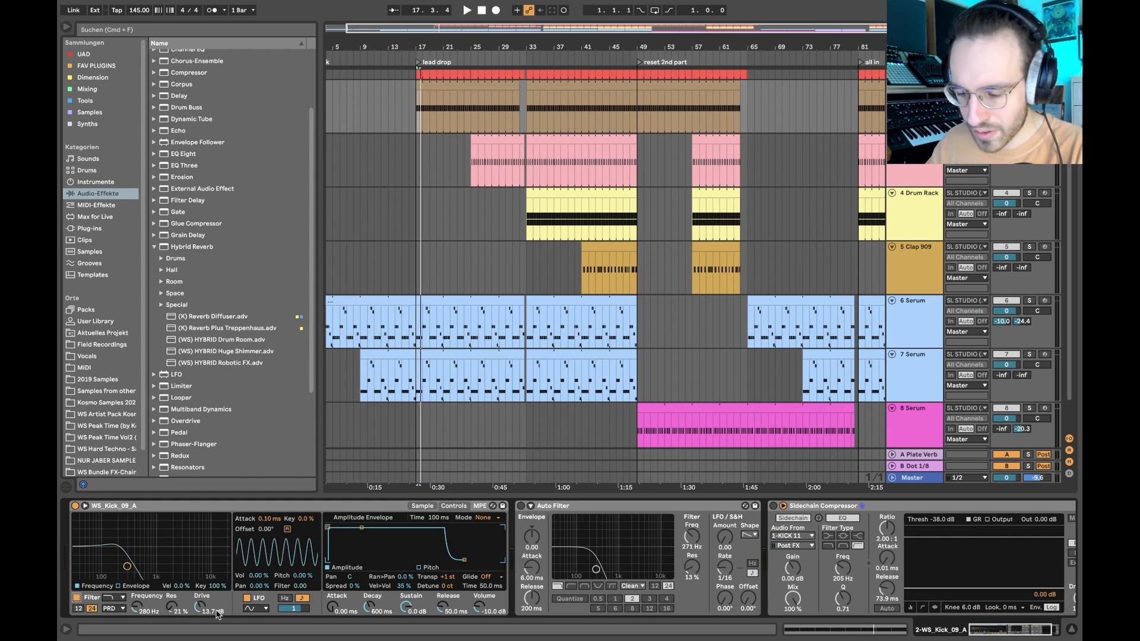
{"action": "left_click", "coordinate": [111, 608]}
{"action": "left_click", "coordinate": [113, 611]}
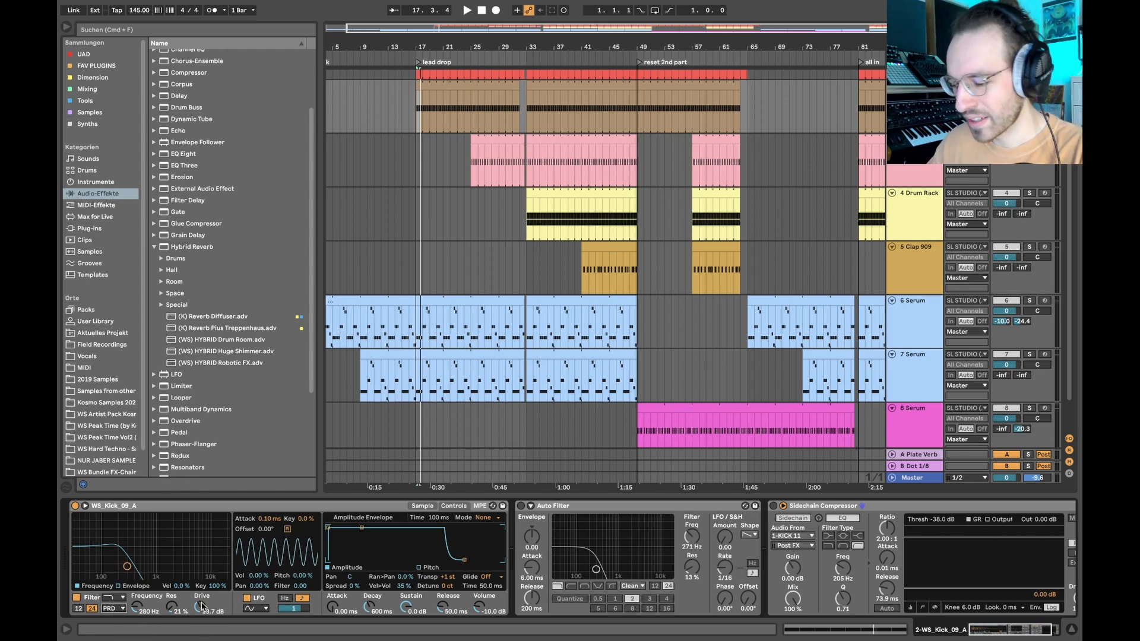
- Audition WS_Kick_09_A with the sampler filter's drive reset and restore the drive to 13.7 dB
{"action": "key", "text": "space"}
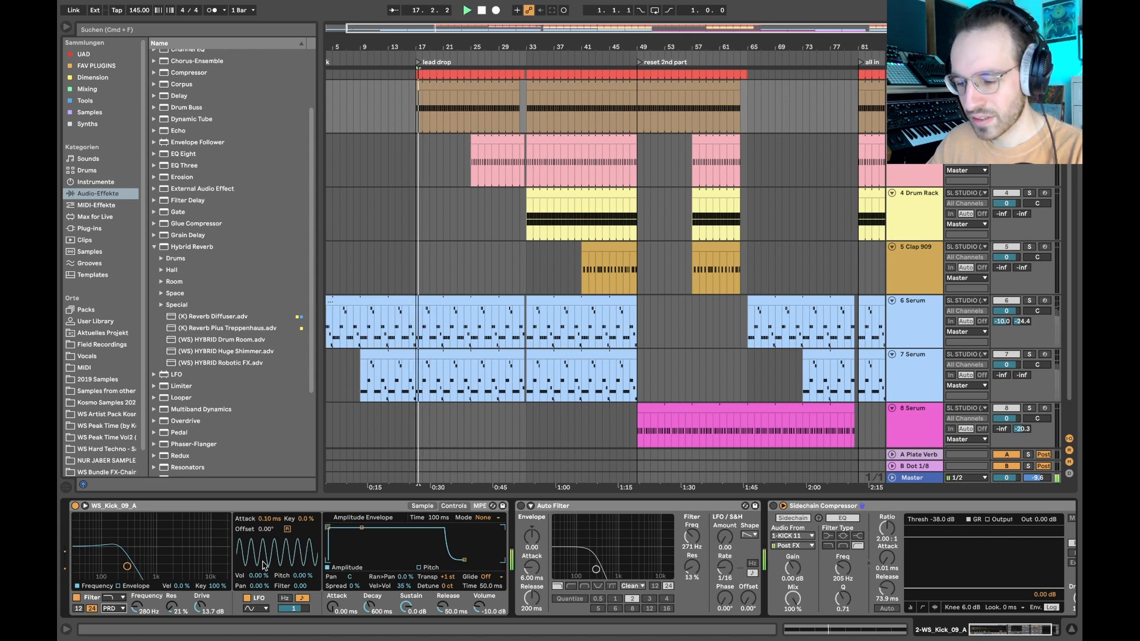
{"action": "double_click", "coordinate": [201, 606]}
{"action": "left_click_drag", "start_coordinate": [201, 606], "coordinate": [226, 552]}
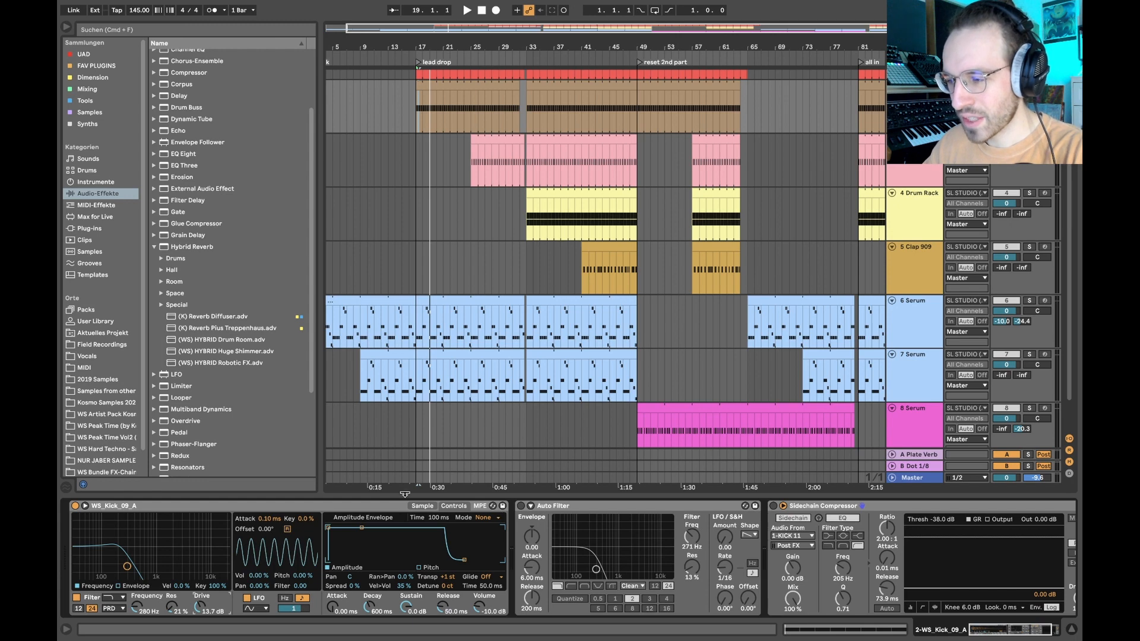
- Reactivate the Auto Filter and Sidechain Compressor on WS_Kick_09_A and audition the rumble from bar 17
{"action": "key", "text": "space"}
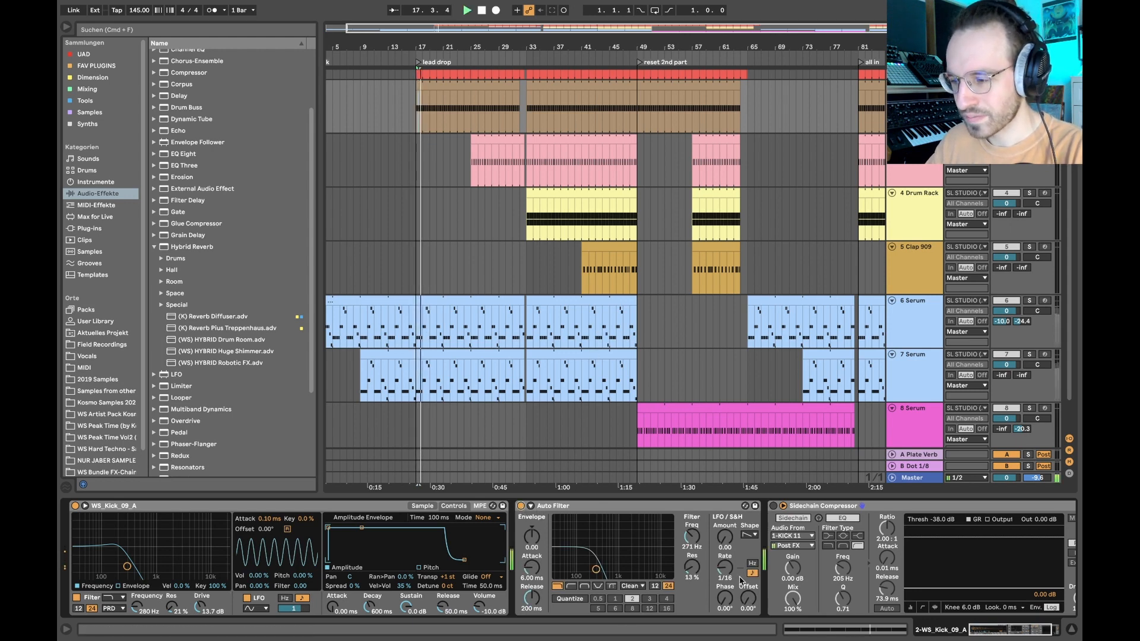
{"action": "scroll", "coordinate": [878, 189], "scroll_direction": "up", "scroll_amount": 1}
{"action": "scroll", "coordinate": [831, 512], "scroll_direction": "right", "scroll_amount": 3}
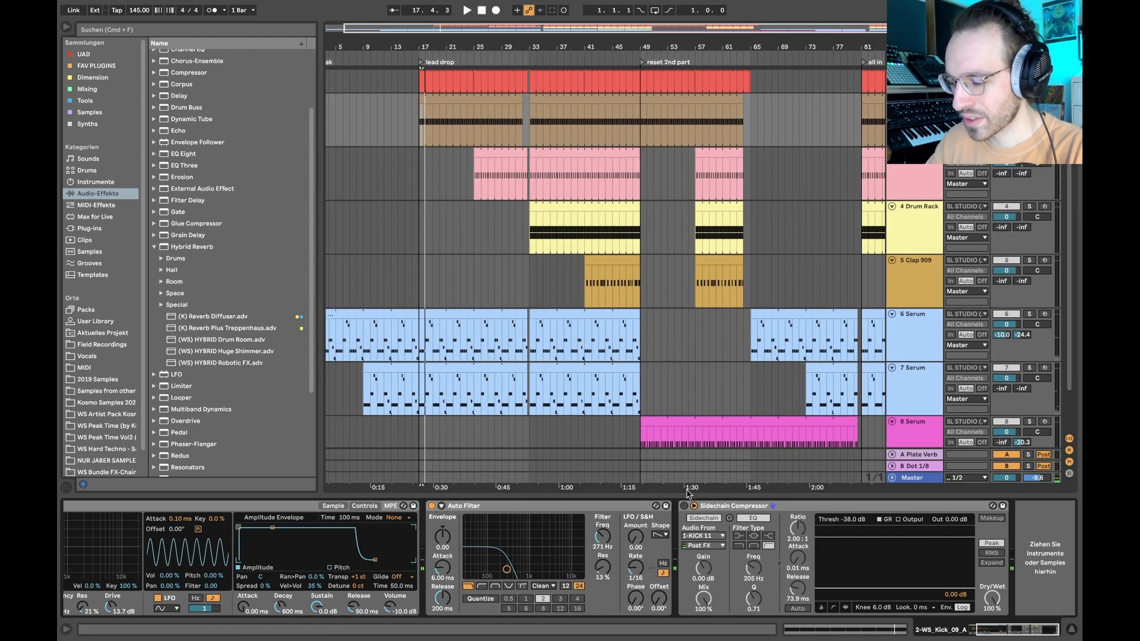
{"action": "left_click", "coordinate": [684, 507]}
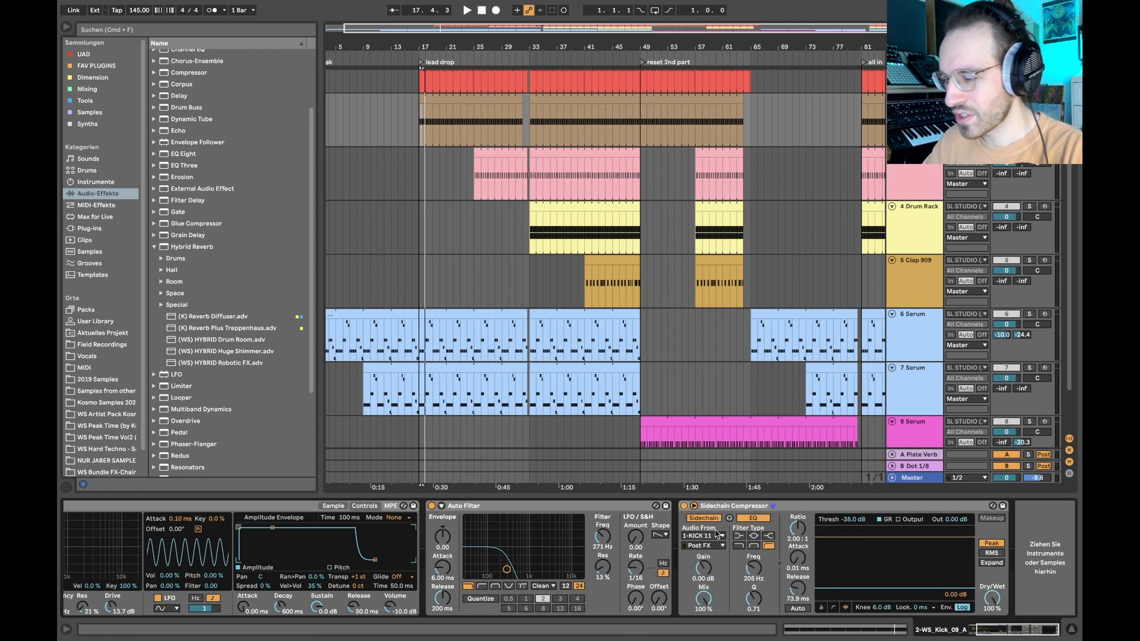
{"action": "key", "text": "space"}
{"action": "scroll", "coordinate": [931, 175], "scroll_direction": "up", "scroll_amount": 1}
{"action": "scroll", "coordinate": [931, 176], "scroll_direction": "up", "scroll_amount": 1}
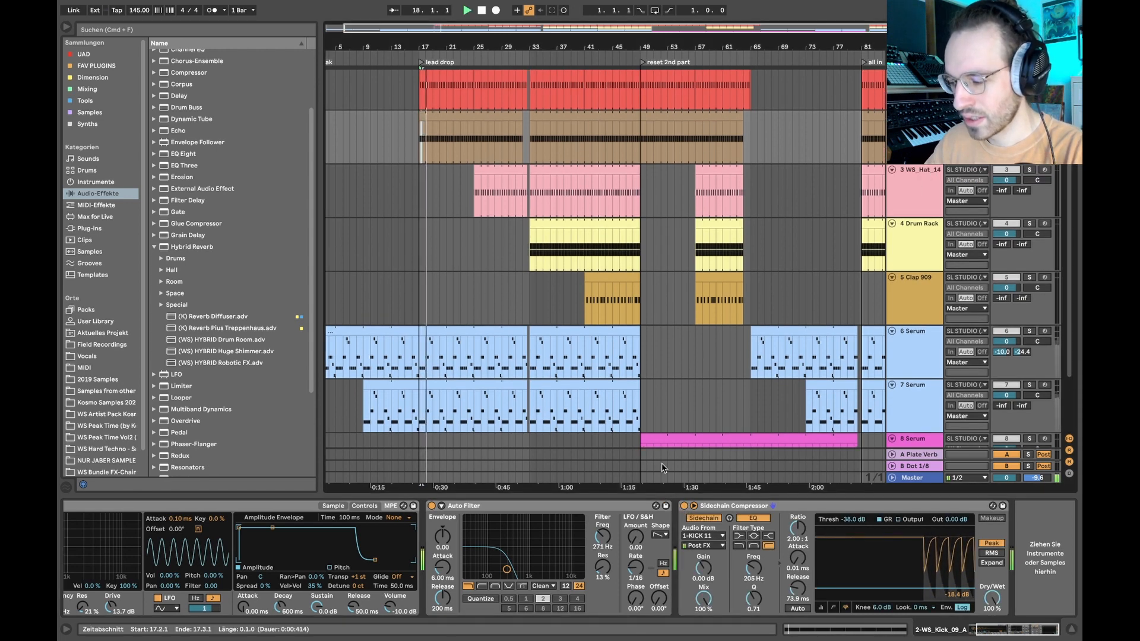
- Add an EQ Eight after the Sidechain Compressor on WS_Kick_09_A and set its band 8 high cut to 344 Hz while auditioning
{"action": "double_click", "coordinate": [184, 154]}
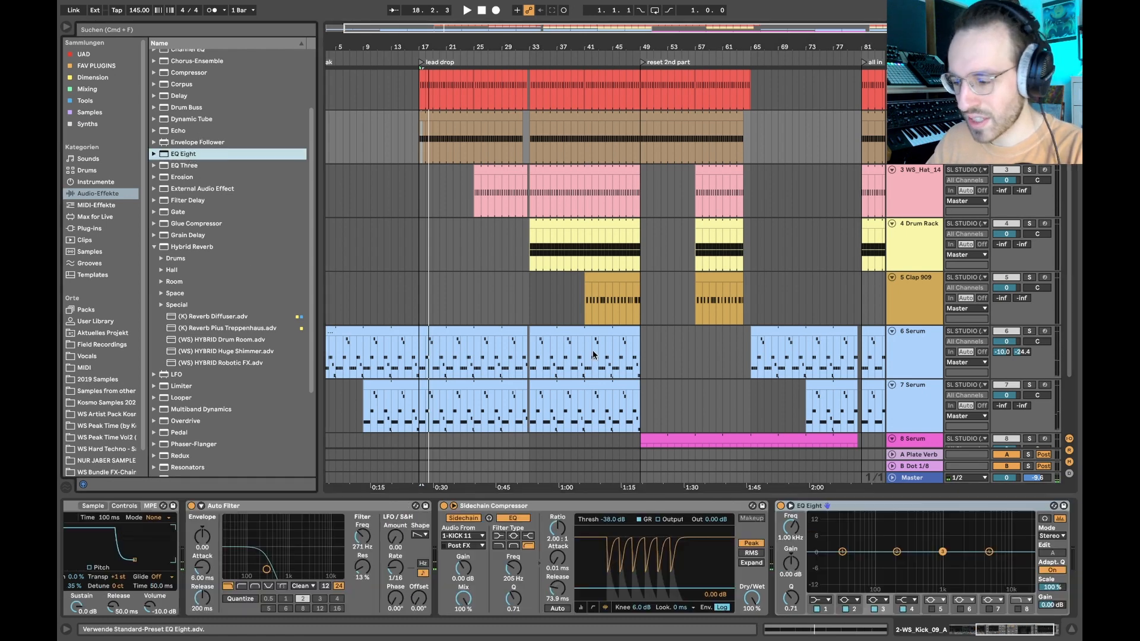
{"action": "left_click", "coordinate": [1018, 609]}
{"action": "left_click_drag", "start_coordinate": [1024, 561], "coordinate": [912, 559]}
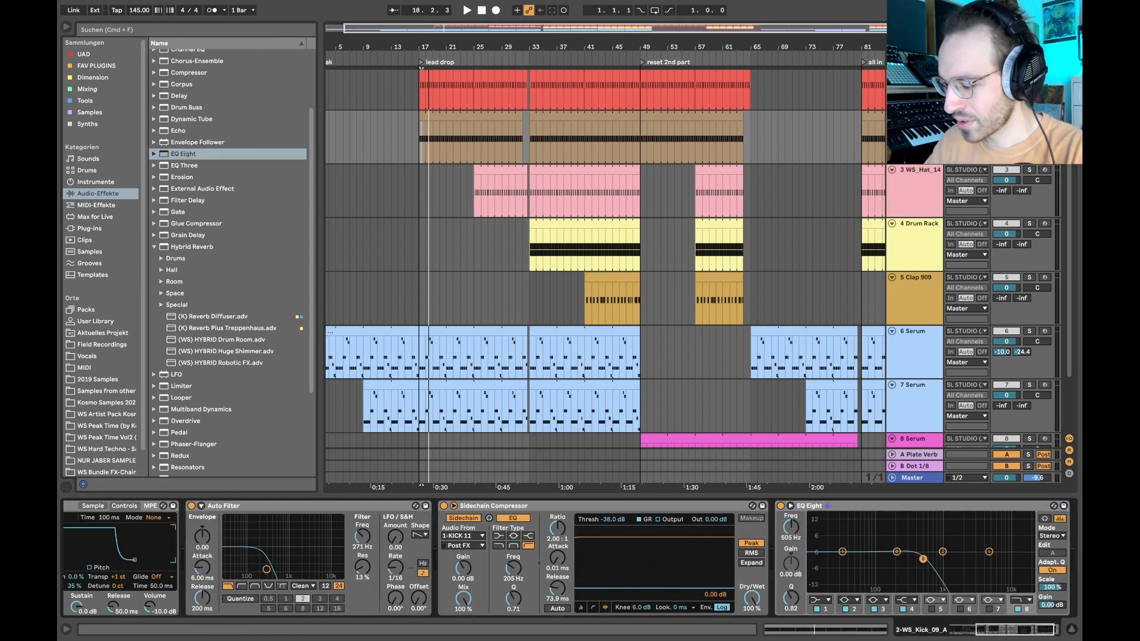
{"action": "key", "text": "space"}
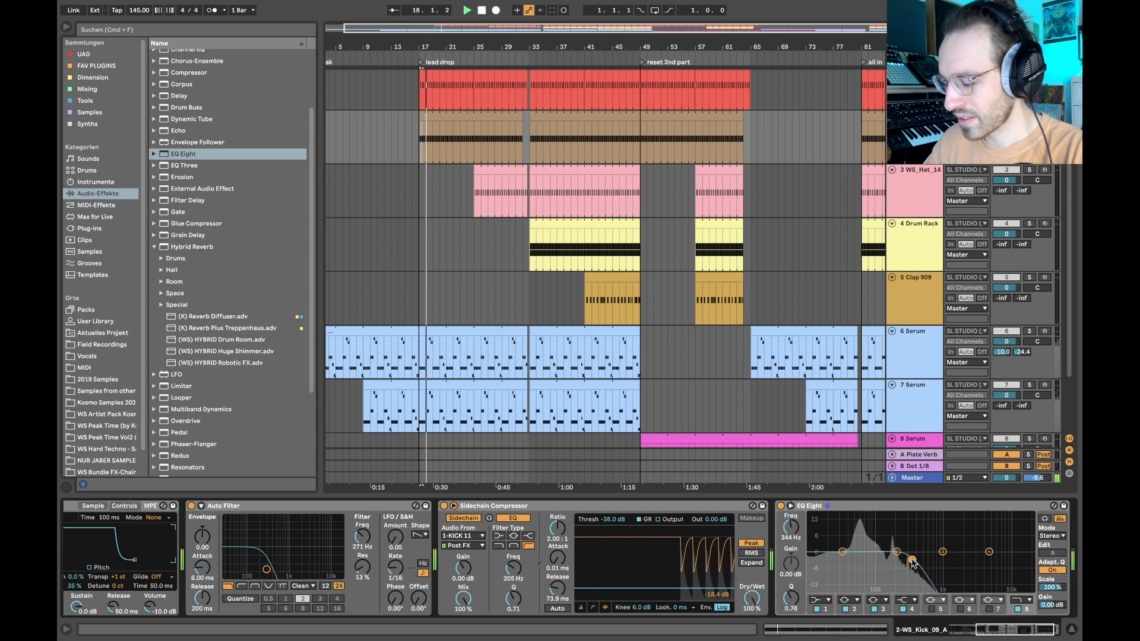
{"action": "key", "text": "space"}
- Bring the muted tracks back in and play the lead drop from bar 17 with the full mix
{"action": "scroll", "coordinate": [605, 261], "scroll_direction": "up", "scroll_amount": 1}
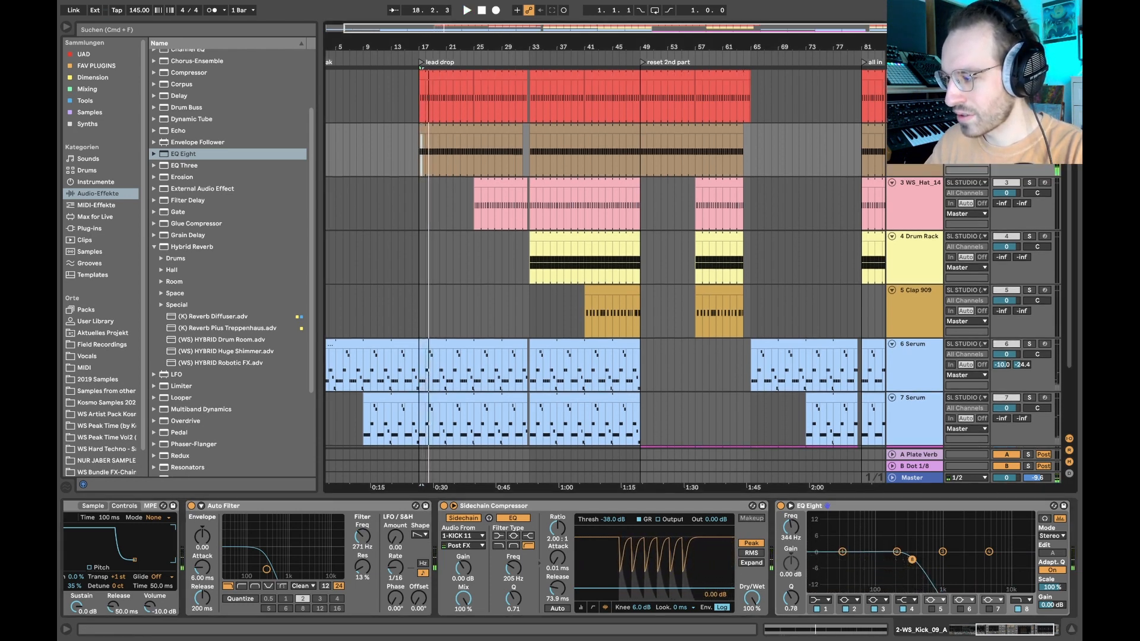
{"action": "key", "text": "space"}
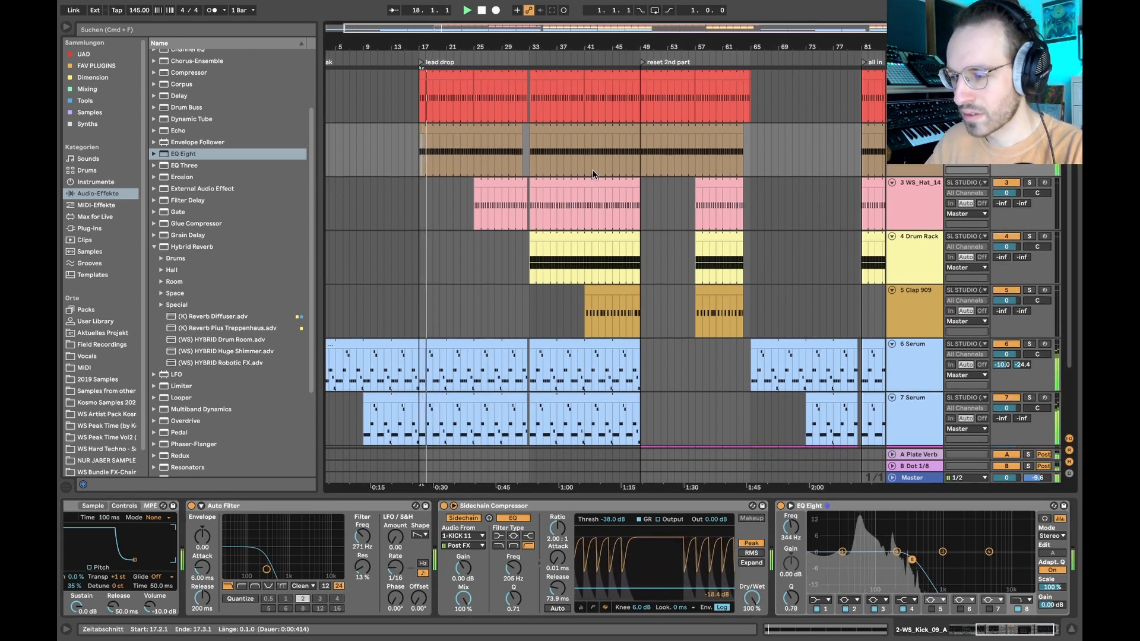
{"action": "key", "text": "space"}
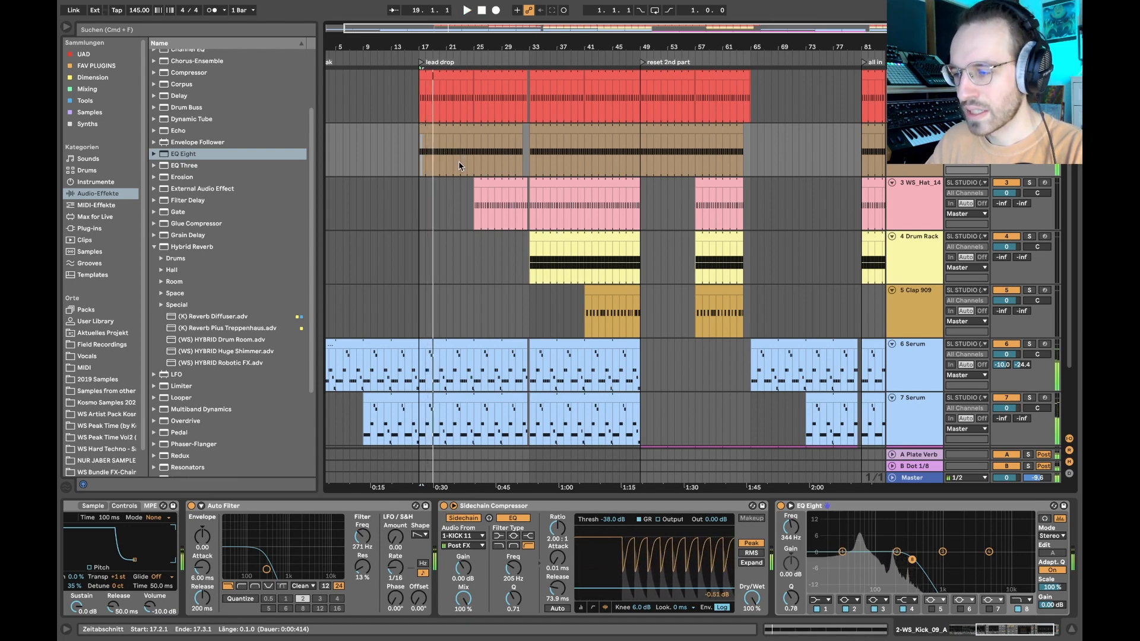
{"action": "scroll", "coordinate": [458, 161], "scroll_direction": "up", "scroll_amount": 5}
{"action": "scroll", "coordinate": [500, 195], "scroll_direction": "down", "scroll_amount": 5}
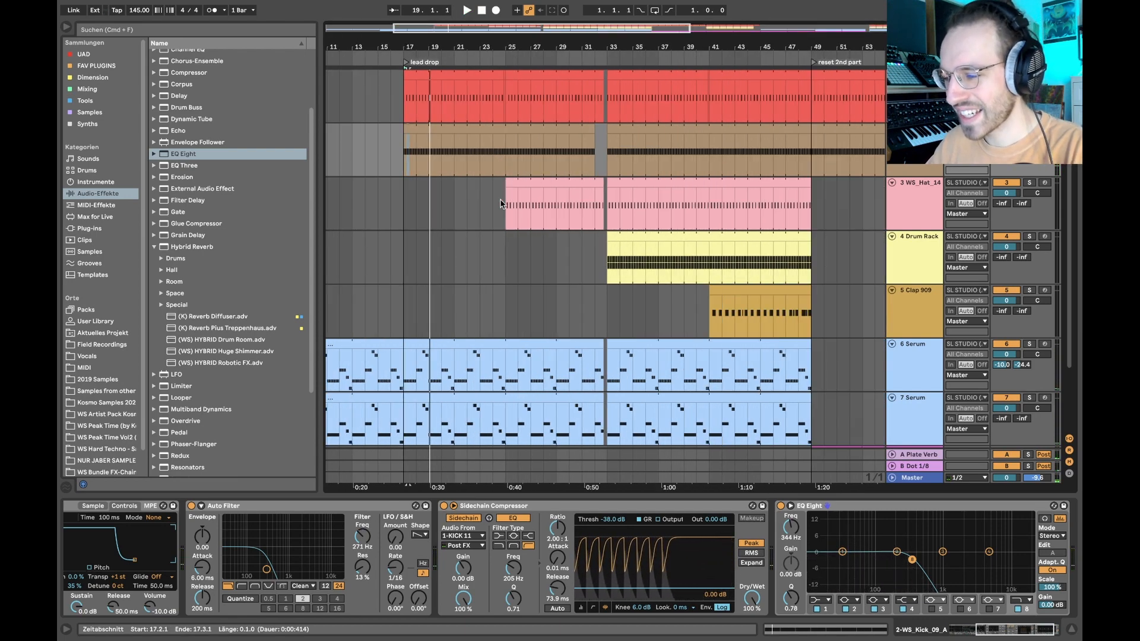
- Select the WS_Hat_14 track, hide the device view and look over the arrangement from the break to the all in section
{"action": "scroll", "coordinate": [499, 199], "scroll_direction": "up", "scroll_amount": 5}
{"action": "left_click", "coordinate": [503, 198]}
{"action": "scroll", "coordinate": [504, 198], "scroll_direction": "down", "scroll_amount": 5}
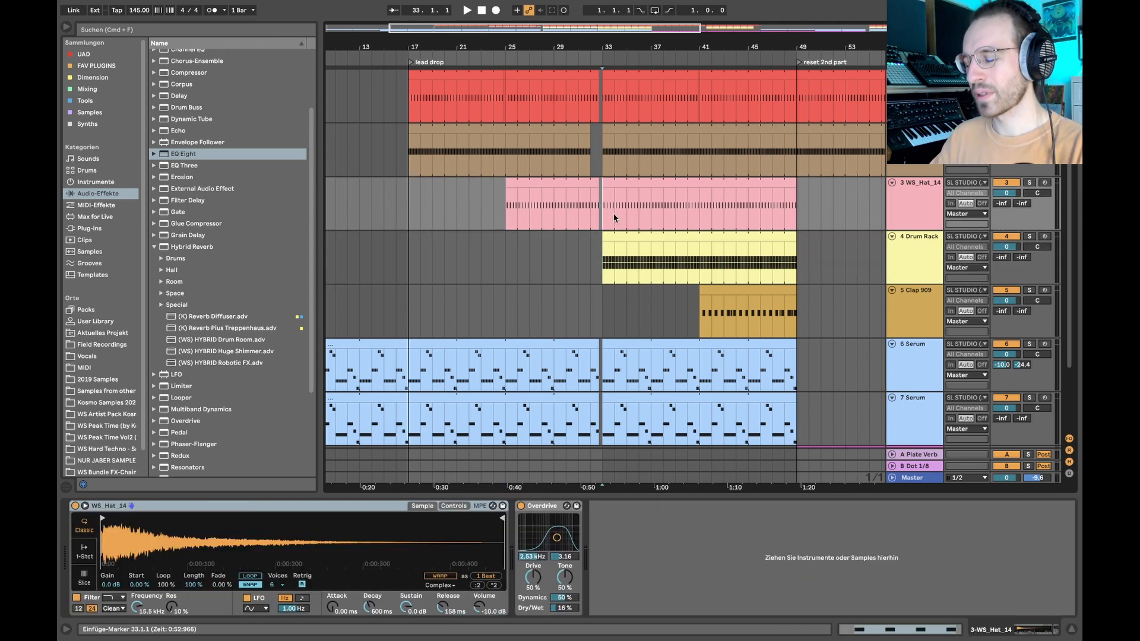
{"action": "scroll", "coordinate": [614, 213], "scroll_direction": "down", "scroll_amount": 2}
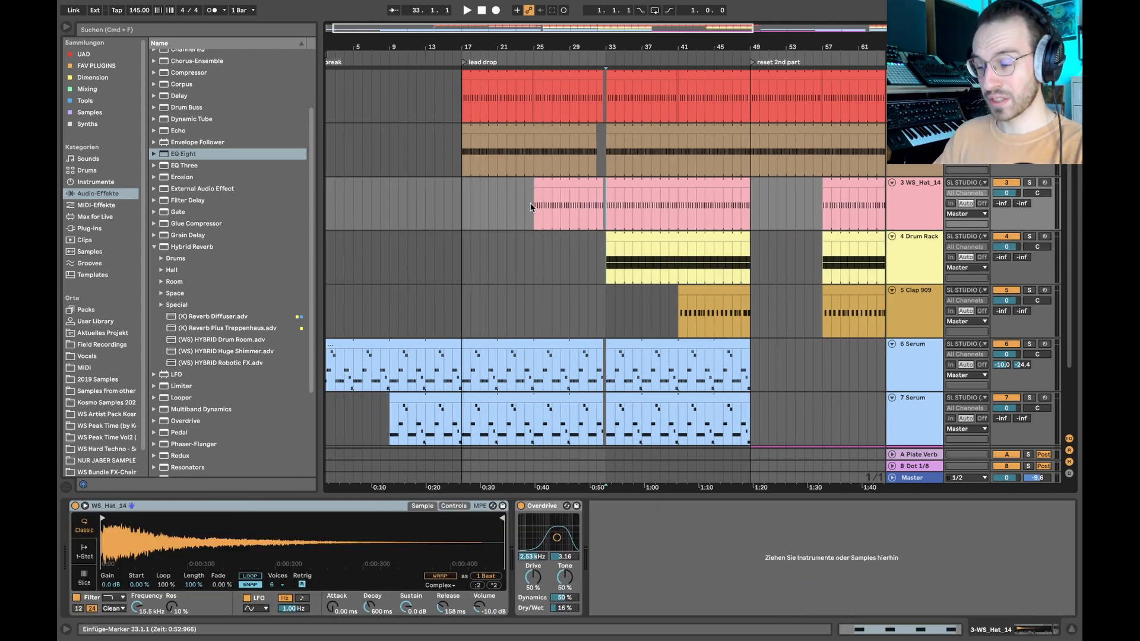
{"action": "scroll", "coordinate": [530, 206], "scroll_direction": "down", "scroll_amount": 3}
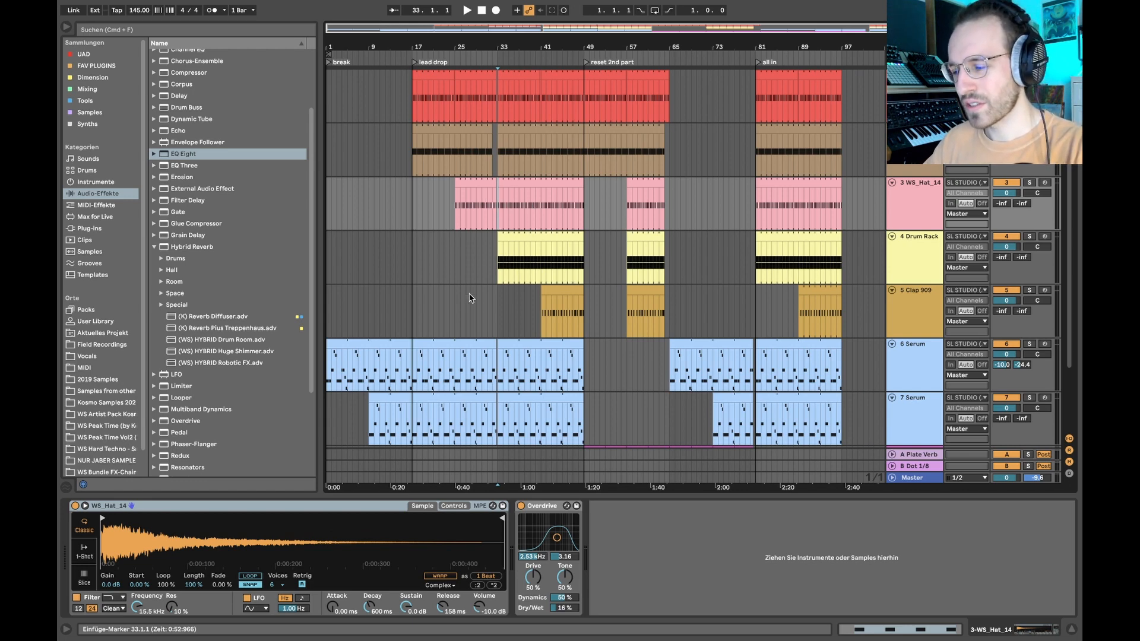
{"action": "key", "text": "super+alt+l"}
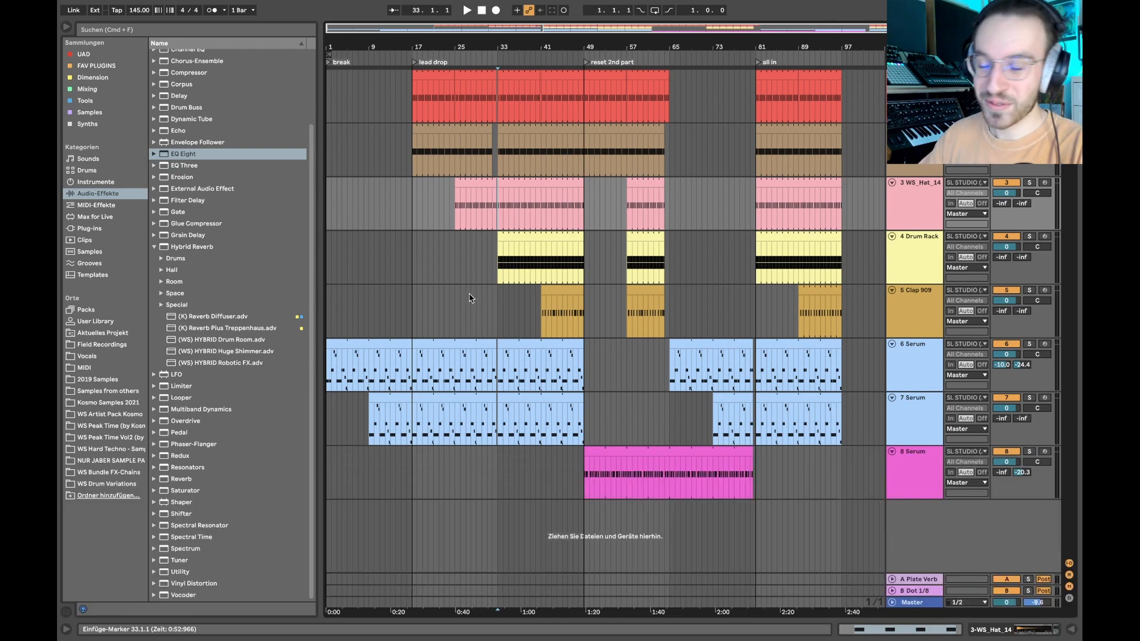
{"action": "scroll", "coordinate": [422, 104], "scroll_direction": "up", "scroll_amount": 5}
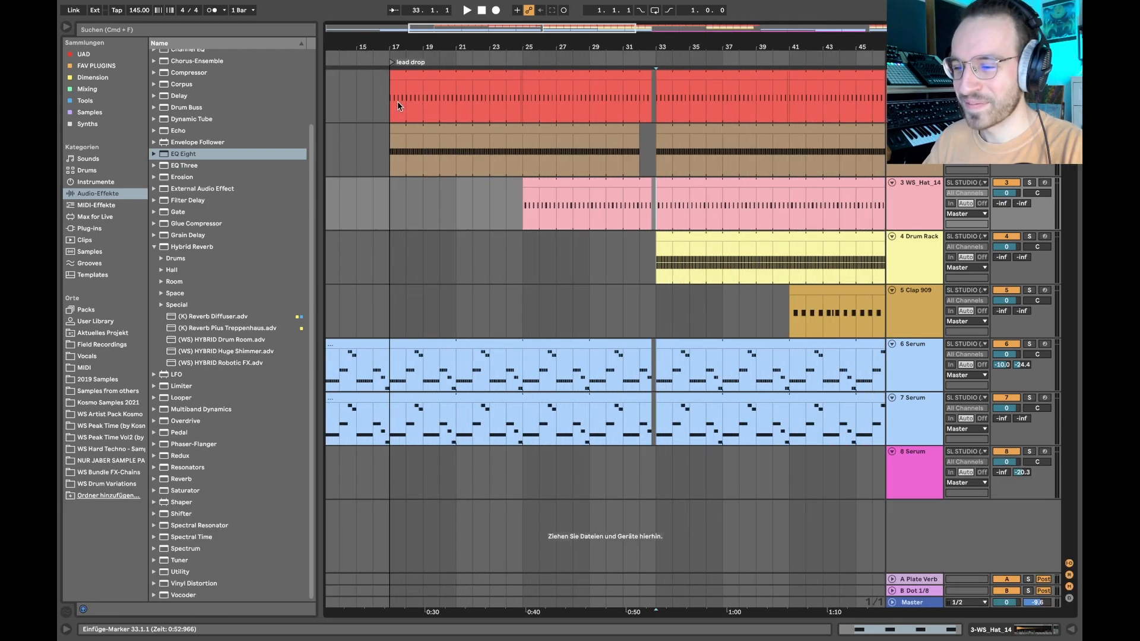
{"action": "scroll", "coordinate": [397, 101], "scroll_direction": "down", "scroll_amount": 3}
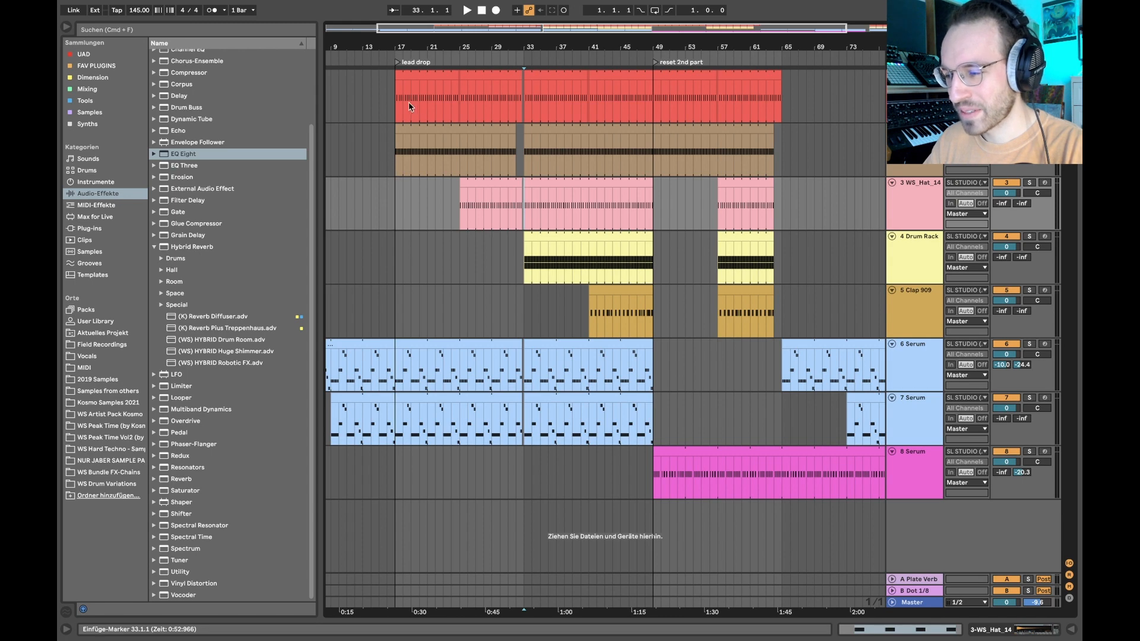
- Examine how the kick, hat, Drum Rack and Clap 909 layers enter between bars 17 and 49 by marking their sections
{"action": "left_click_drag", "start_coordinate": [393, 91], "coordinate": [525, 207]}
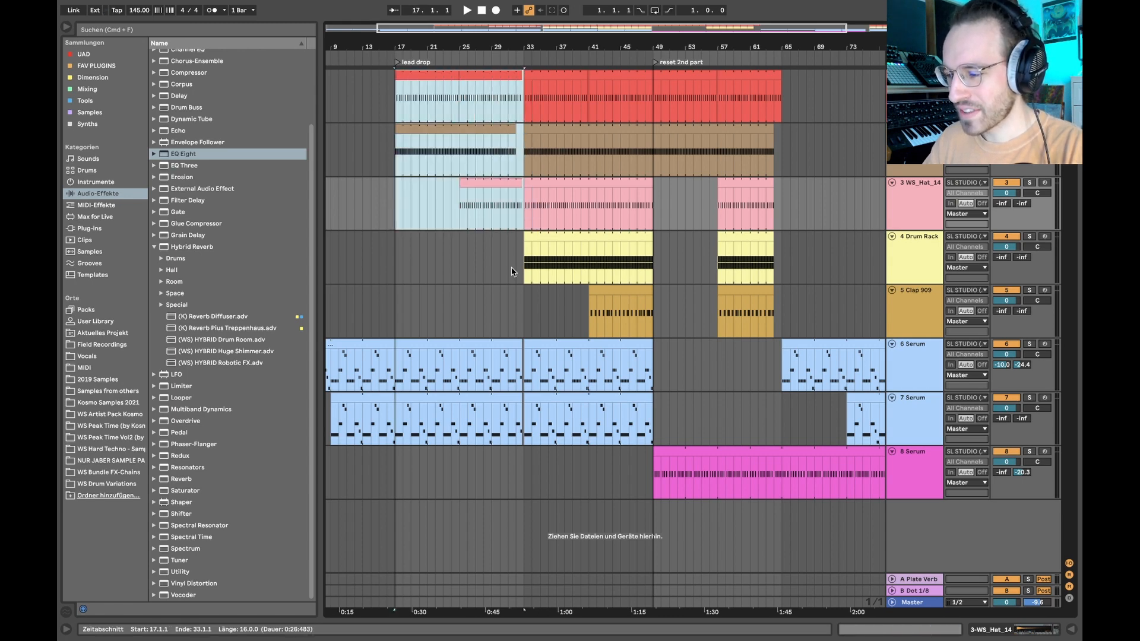
{"action": "left_click_drag", "start_coordinate": [514, 272], "coordinate": [654, 314]}
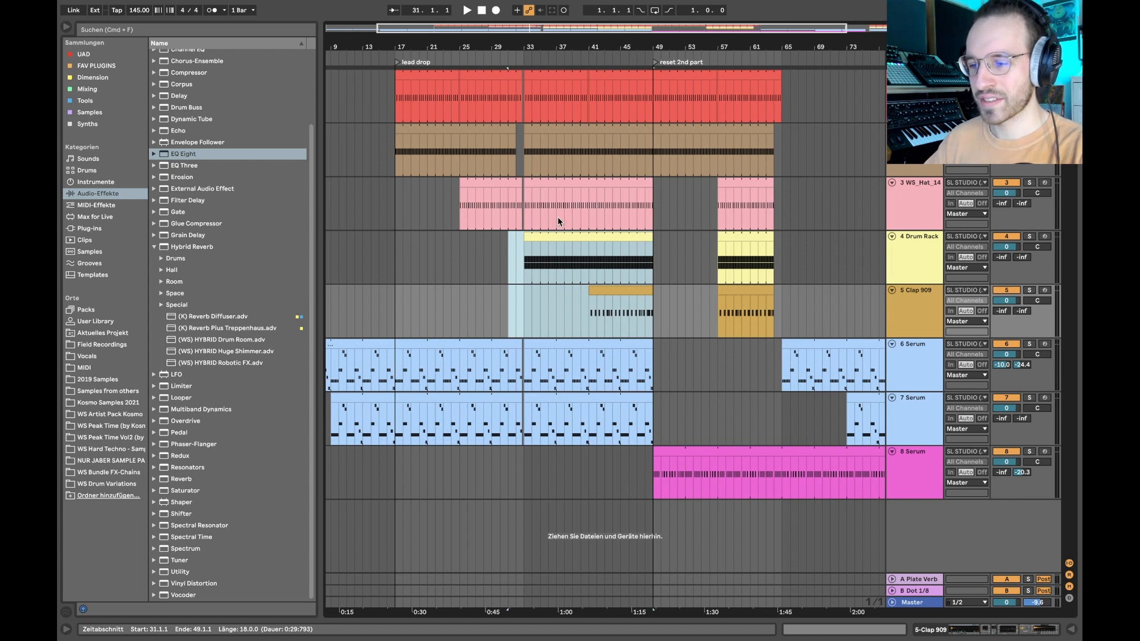
{"action": "left_click_drag", "start_coordinate": [404, 89], "coordinate": [654, 313]}
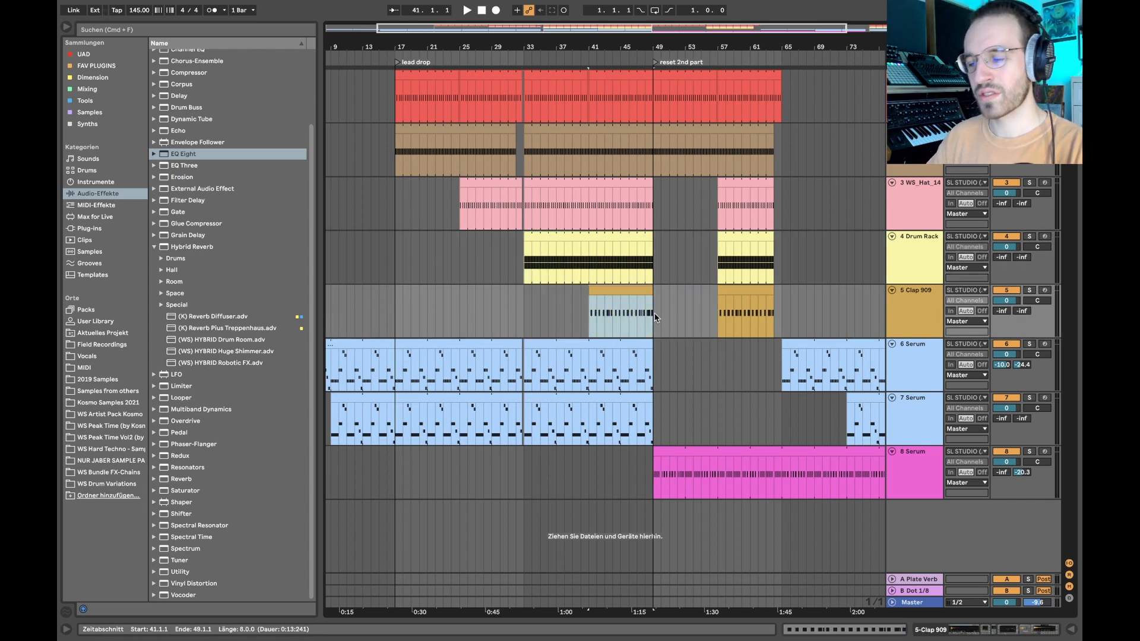
{"action": "left_click", "coordinate": [547, 322]}
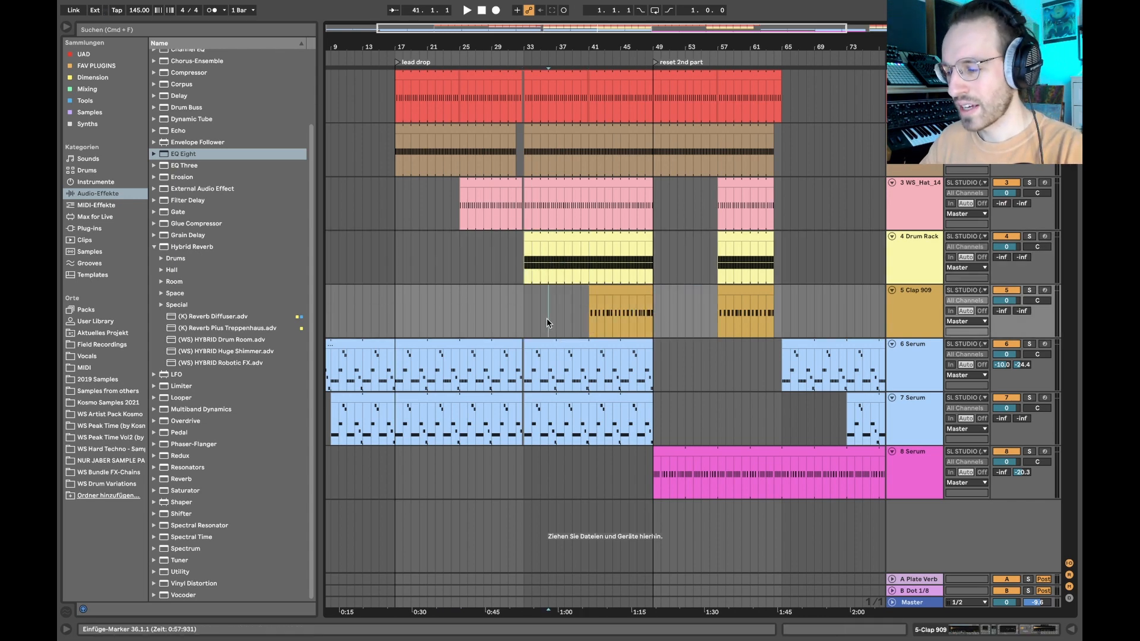
{"action": "left_click", "coordinate": [523, 323]}
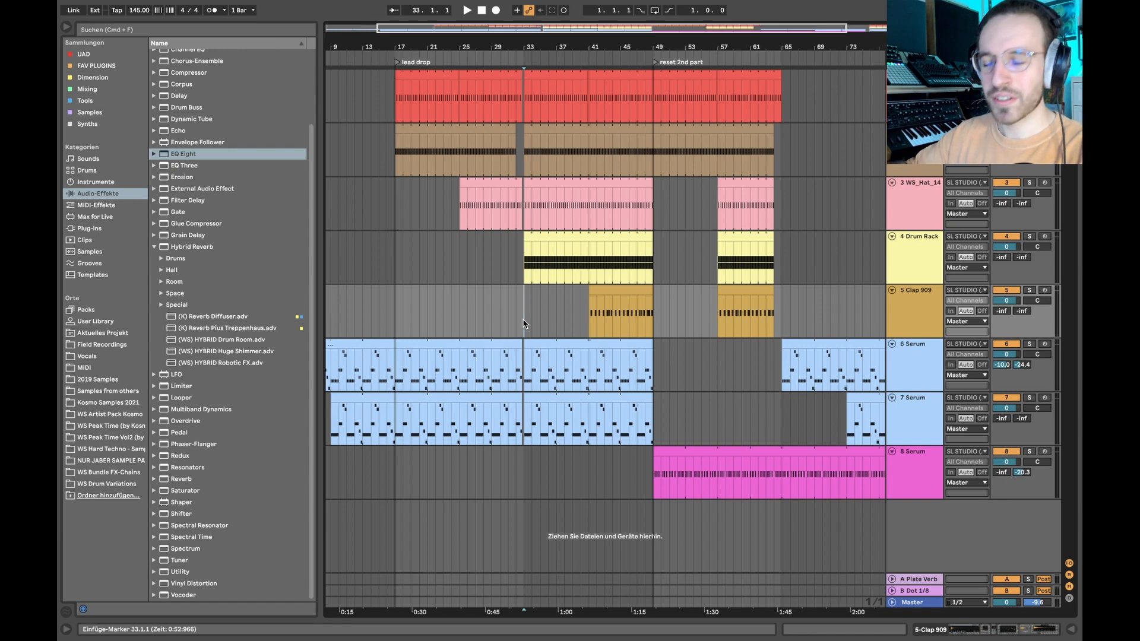
- Audition the soloed kicks from bar 17, add WS_Hat_14 to the solo and play its first clip from bar 25
{"action": "left_click", "coordinate": [407, 77]}
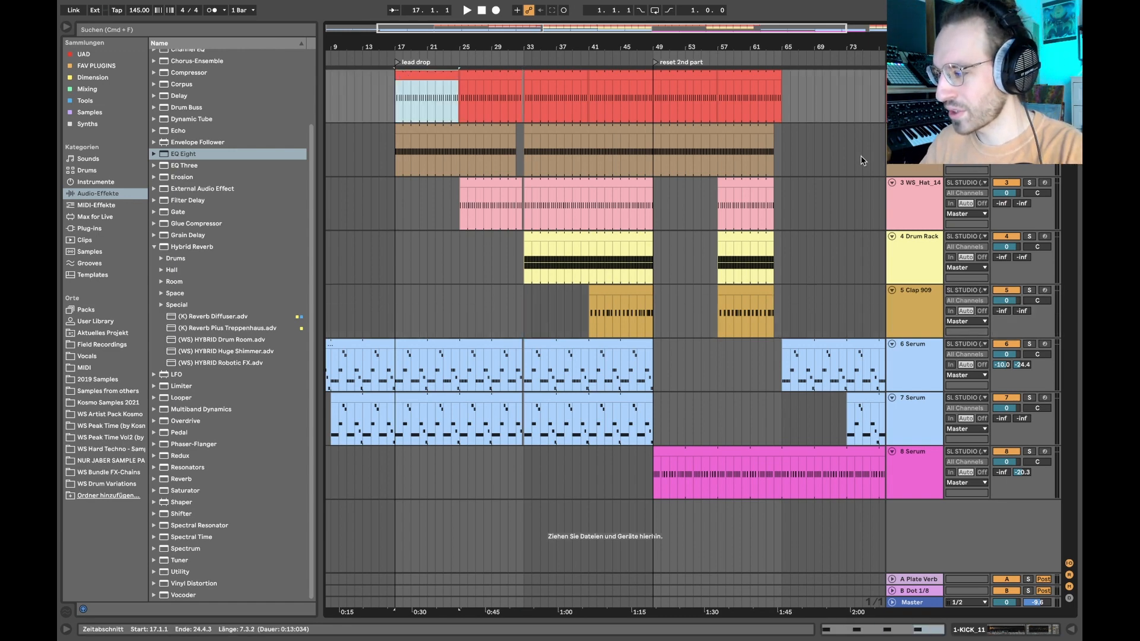
{"action": "key", "text": "space"}
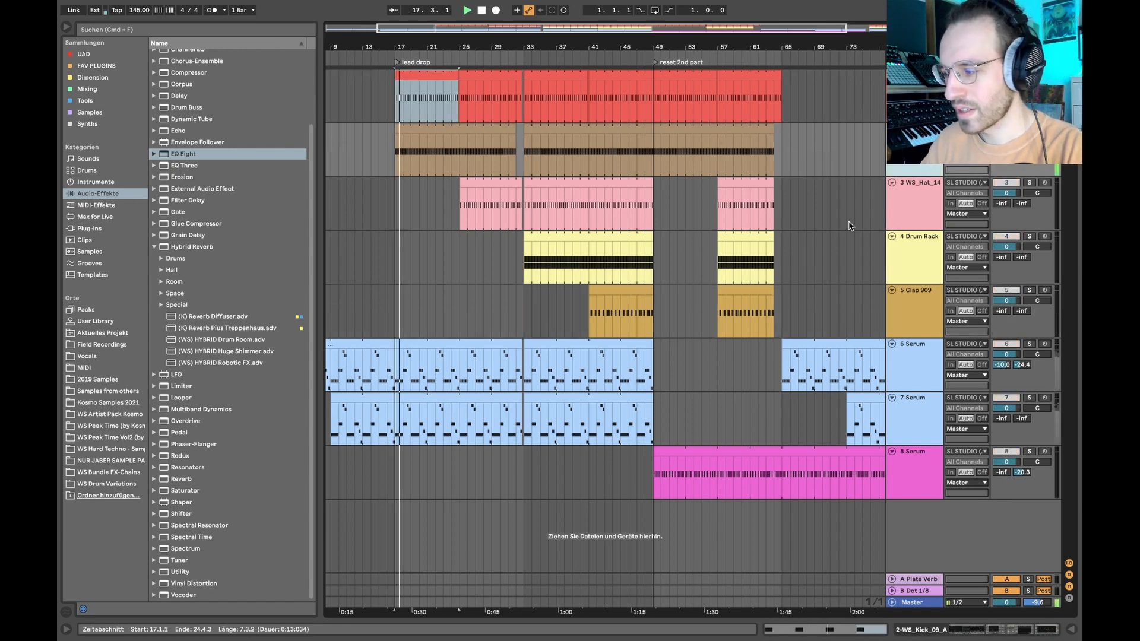
{"action": "left_click", "coordinate": [917, 193]}
{"action": "key", "text": "space"}
{"action": "left_click", "coordinate": [471, 183]}
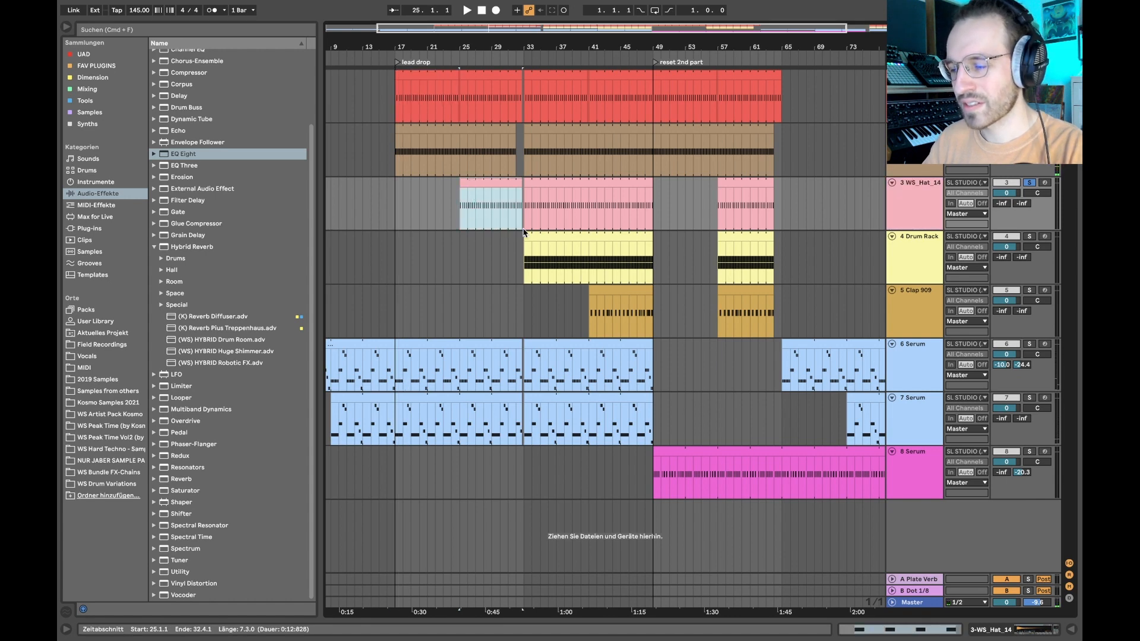
{"action": "key", "text": "space"}
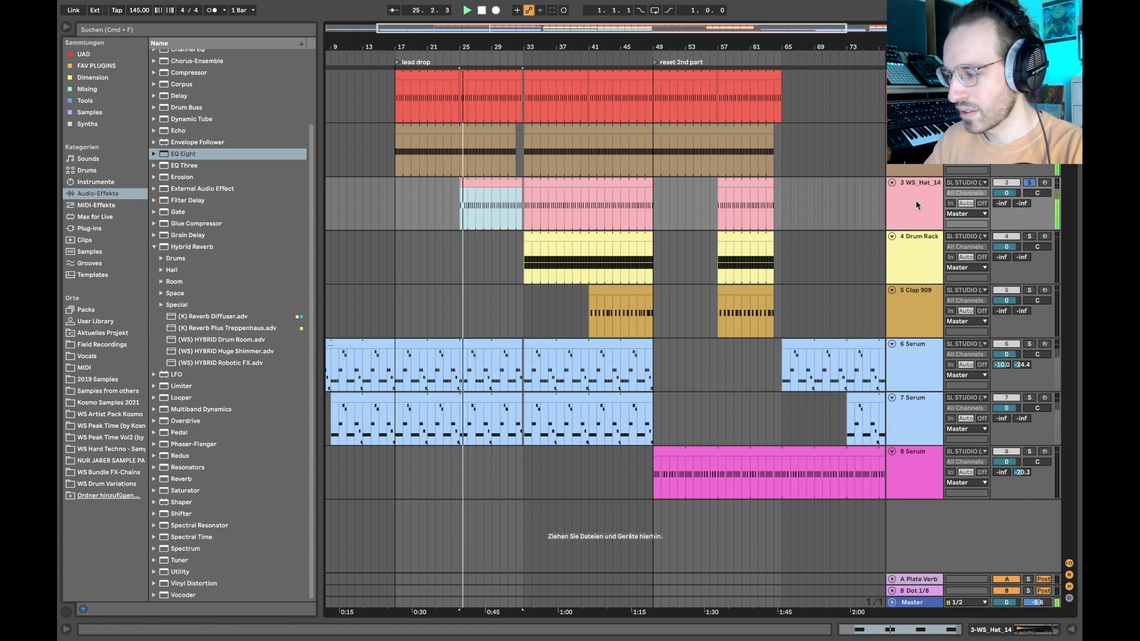
- Show the WS_Hat_14 device chain and compare the hat with its Overdrive off and on
{"action": "double_click", "coordinate": [922, 203]}
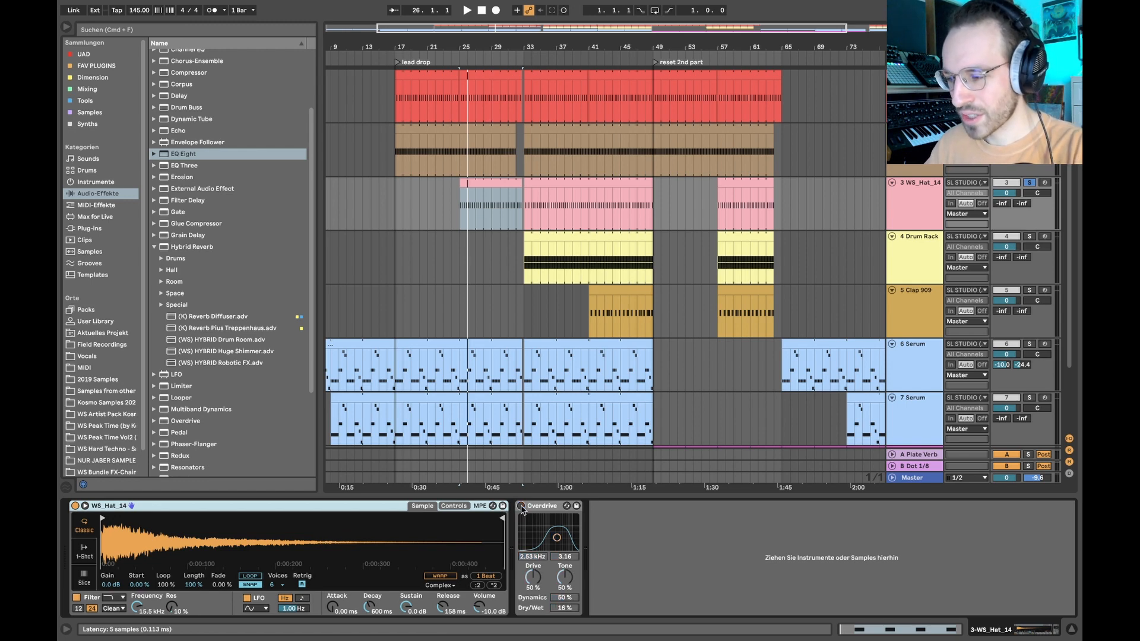
{"action": "key", "text": "space"}
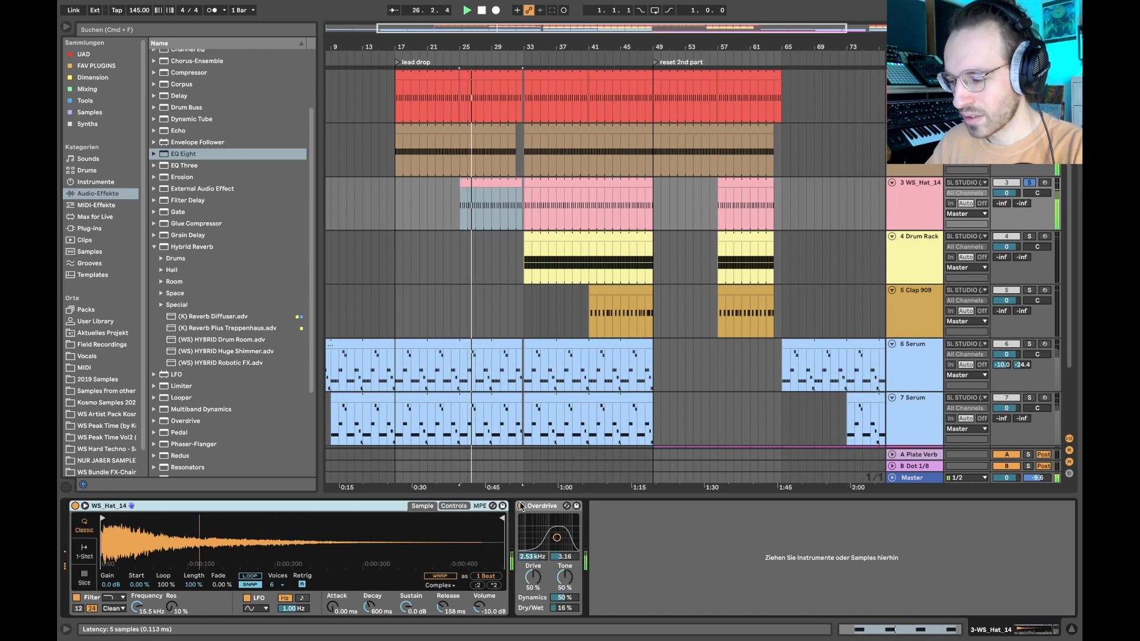
{"action": "key", "text": "space"}
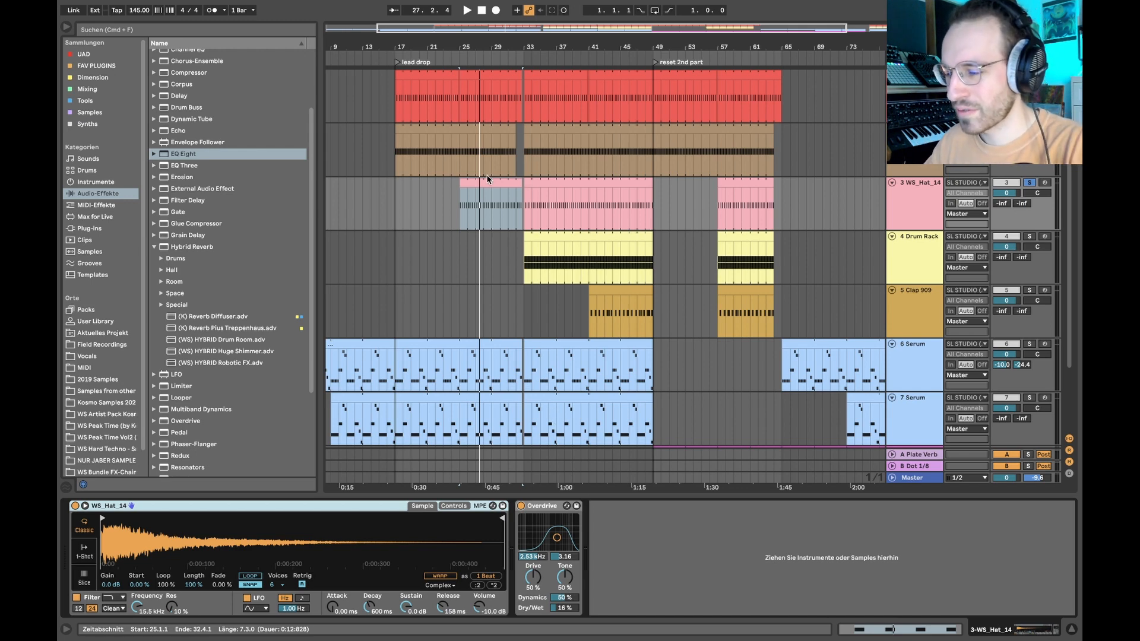
{"action": "key", "text": "space"}
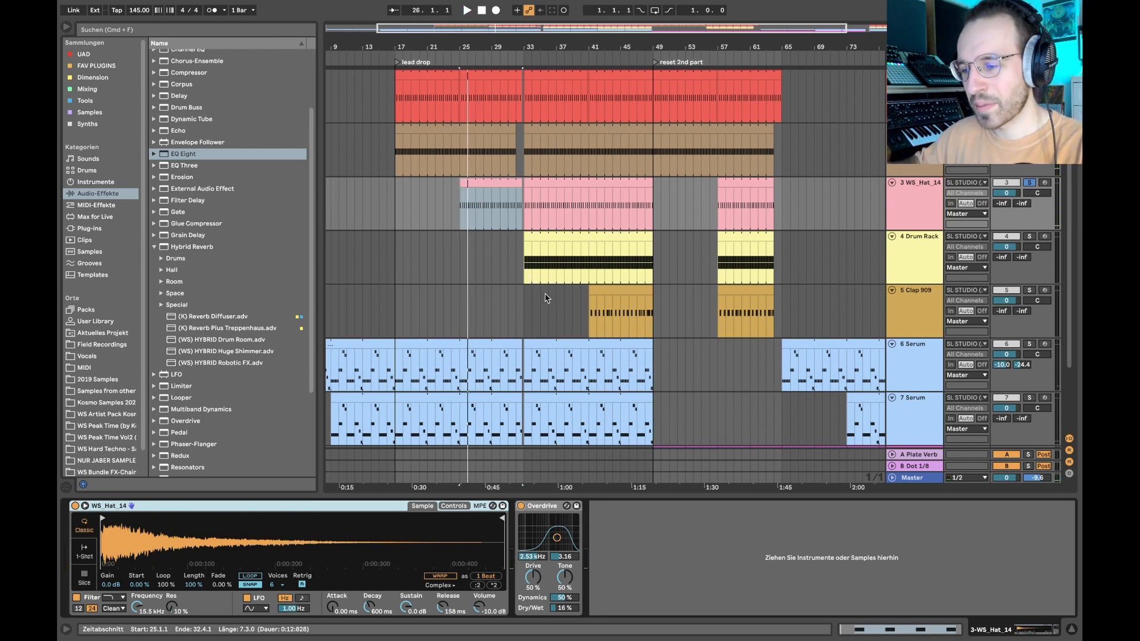
- Audition the soloed Drum Rack clip from bar 33 and examine the Hihat Closed 909 notes in its pattern
{"action": "left_click", "coordinate": [550, 233]}
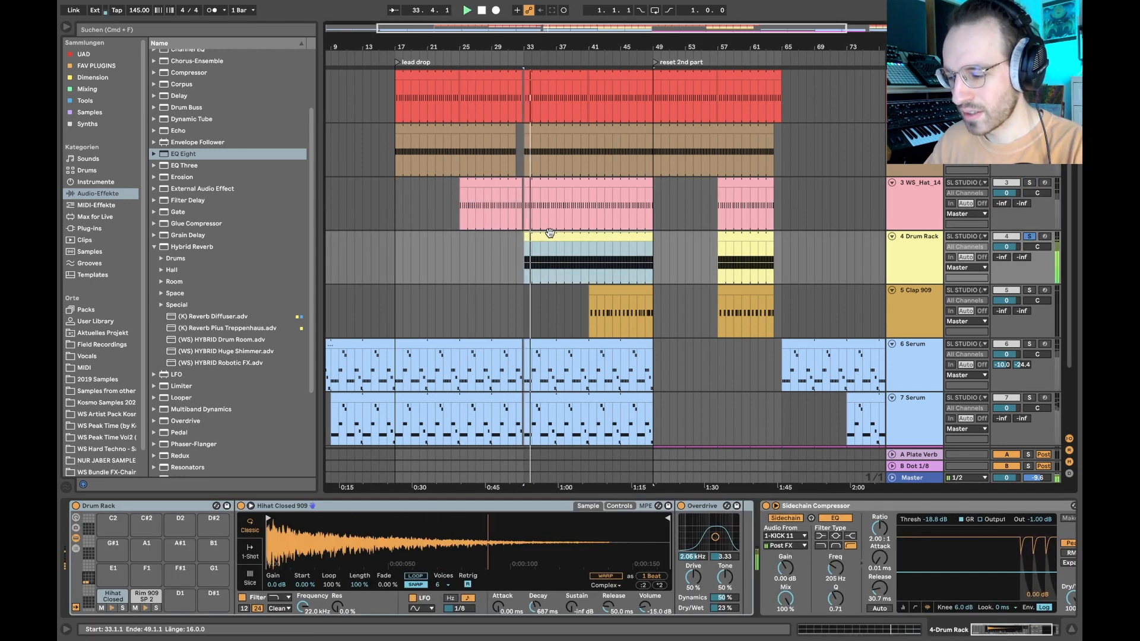
{"action": "double_click", "coordinate": [550, 233]}
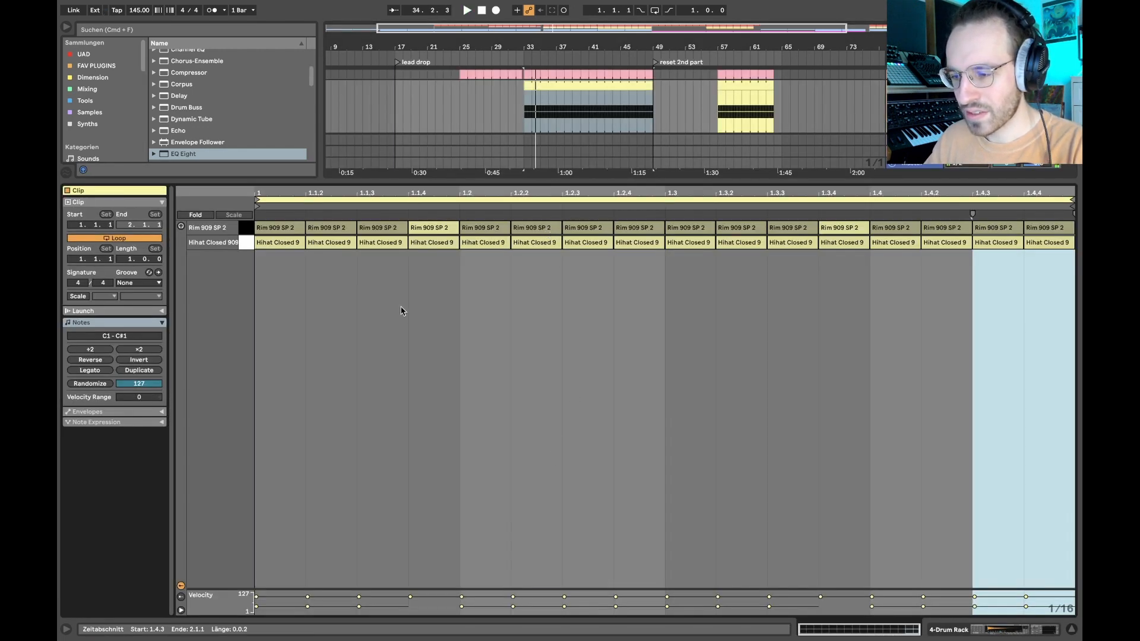
{"action": "left_click_drag", "start_coordinate": [272, 255], "coordinate": [1067, 247]}
{"action": "left_click", "coordinate": [269, 227]}
{"action": "left_click", "coordinate": [338, 228]}
{"action": "left_click", "coordinate": [393, 241]}
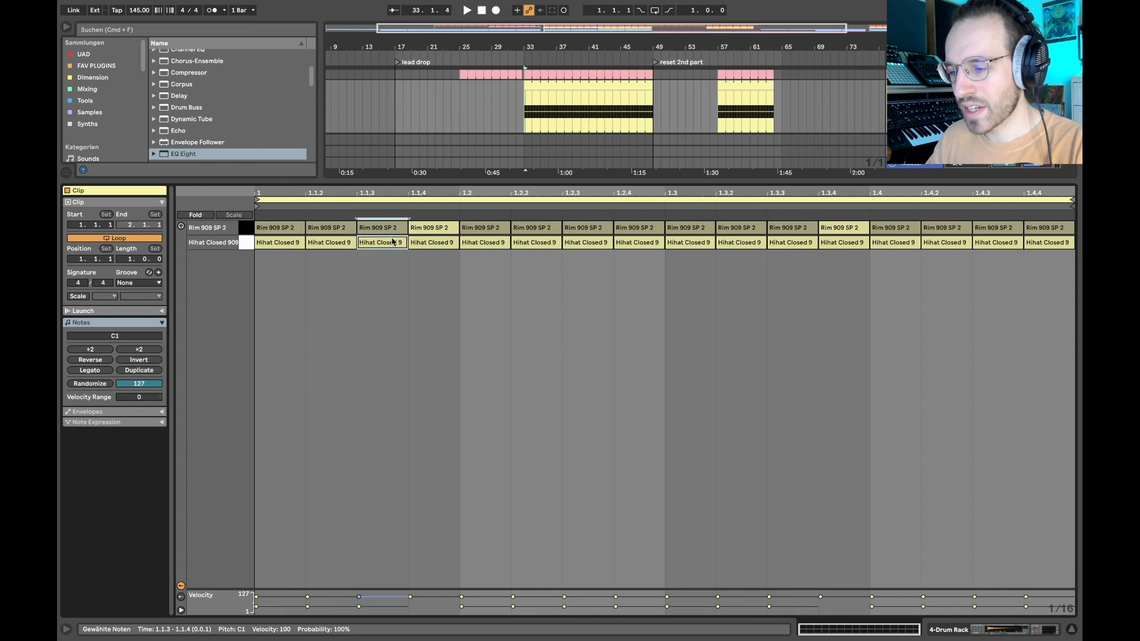
- Examine the Rim 909 SP 2 row, comparing the notes at 1.1.4 and 1.3.4 with the neighbouring rim notes
{"action": "left_click", "coordinate": [396, 226]}
{"action": "left_click", "coordinate": [428, 229]}
{"action": "left_click", "coordinate": [834, 230]}
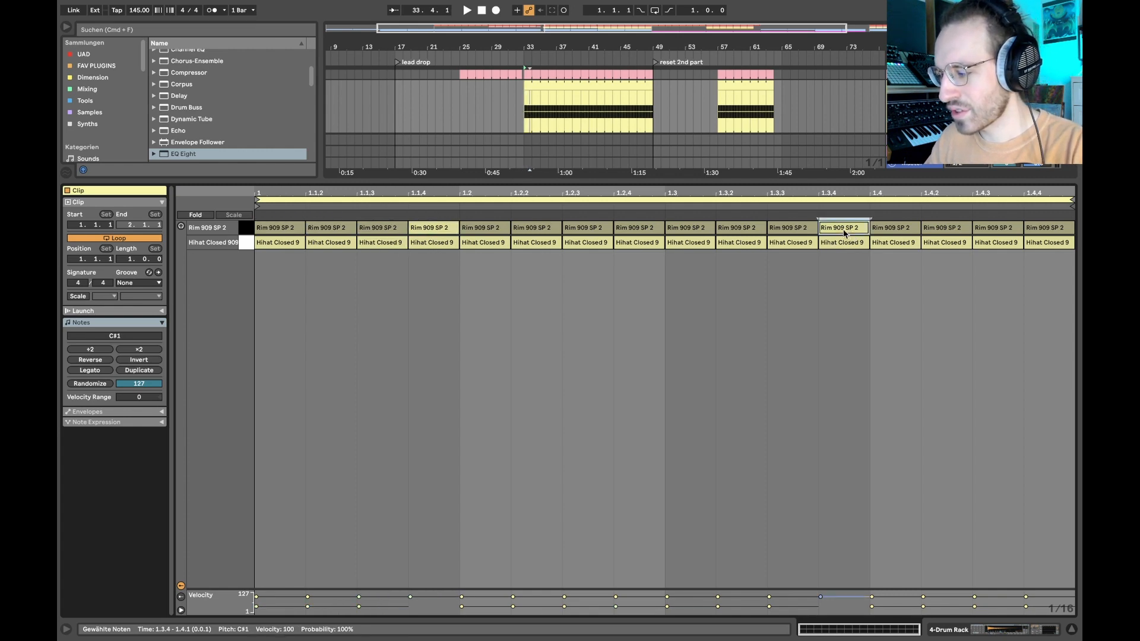
{"action": "left_click", "coordinate": [424, 230]}
{"action": "left_click", "coordinate": [838, 231]}
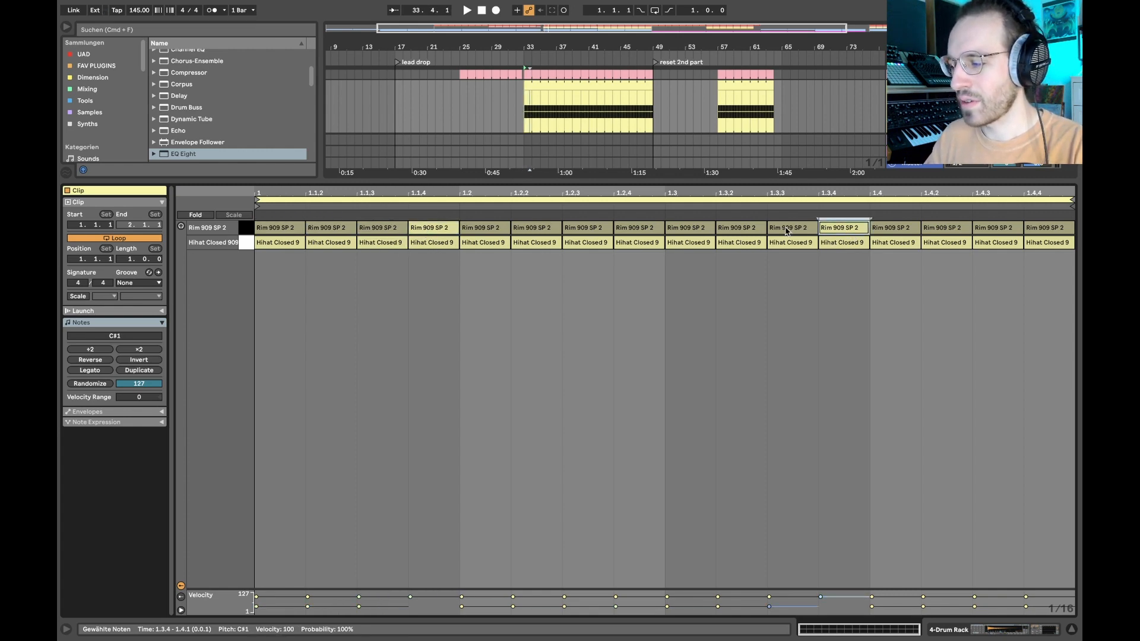
{"action": "left_click", "coordinate": [786, 231]}
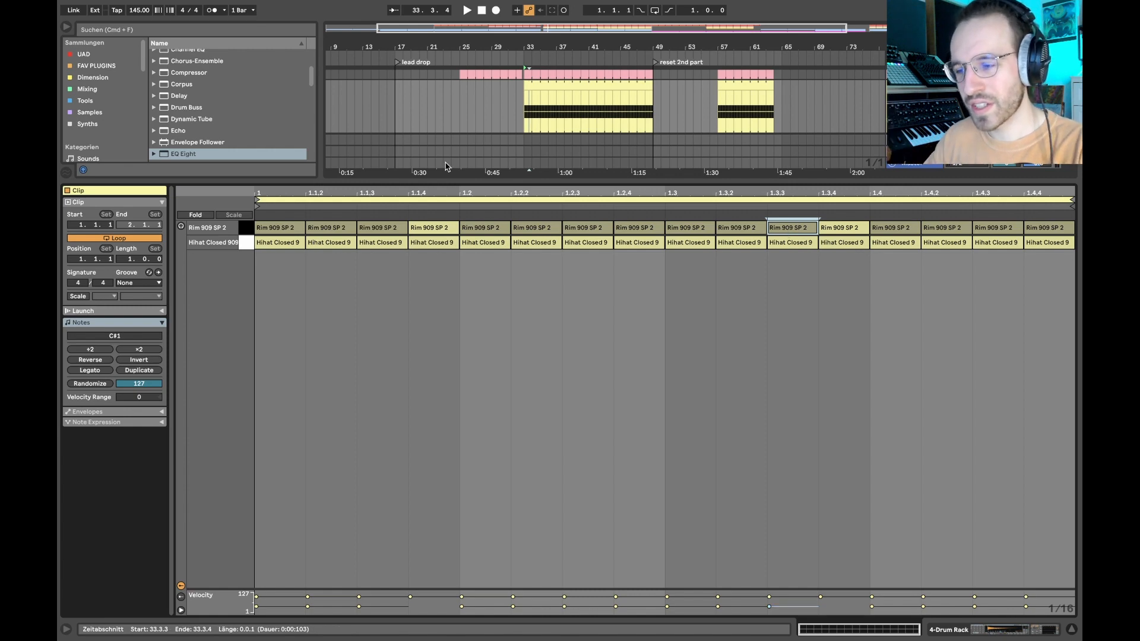
{"action": "left_click", "coordinate": [426, 229]}
{"action": "left_click", "coordinate": [855, 230]}
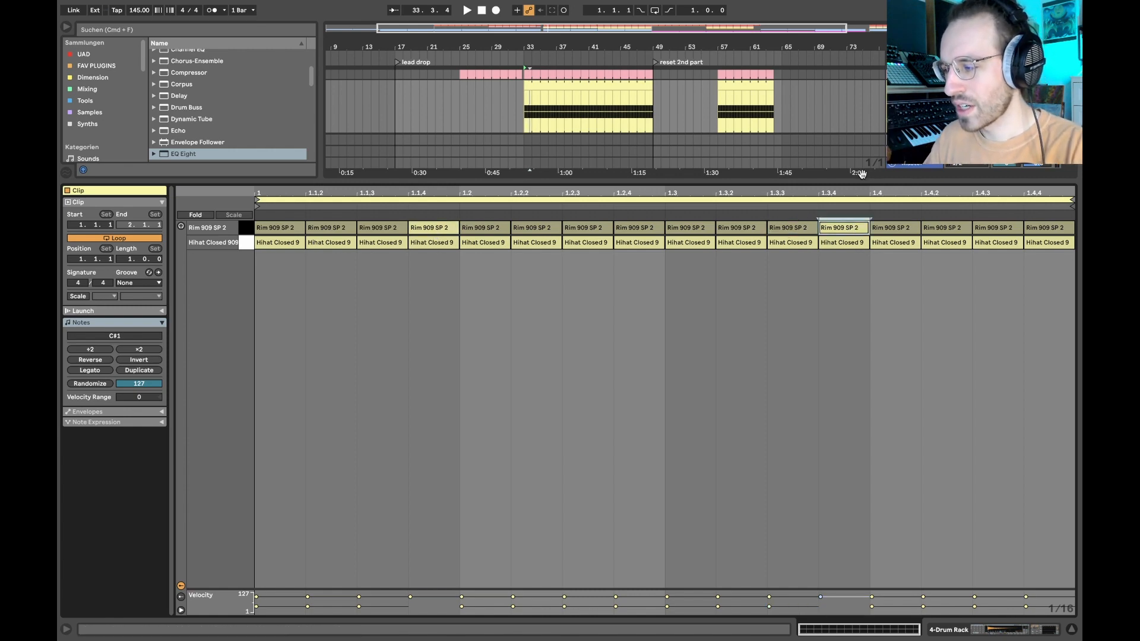
- Return to the Drum Rack devices, play the rack with Hihat Closed 909 muted, and unmute that pad
{"action": "key", "text": "shift+Tab"}
{"action": "key", "text": "space"}
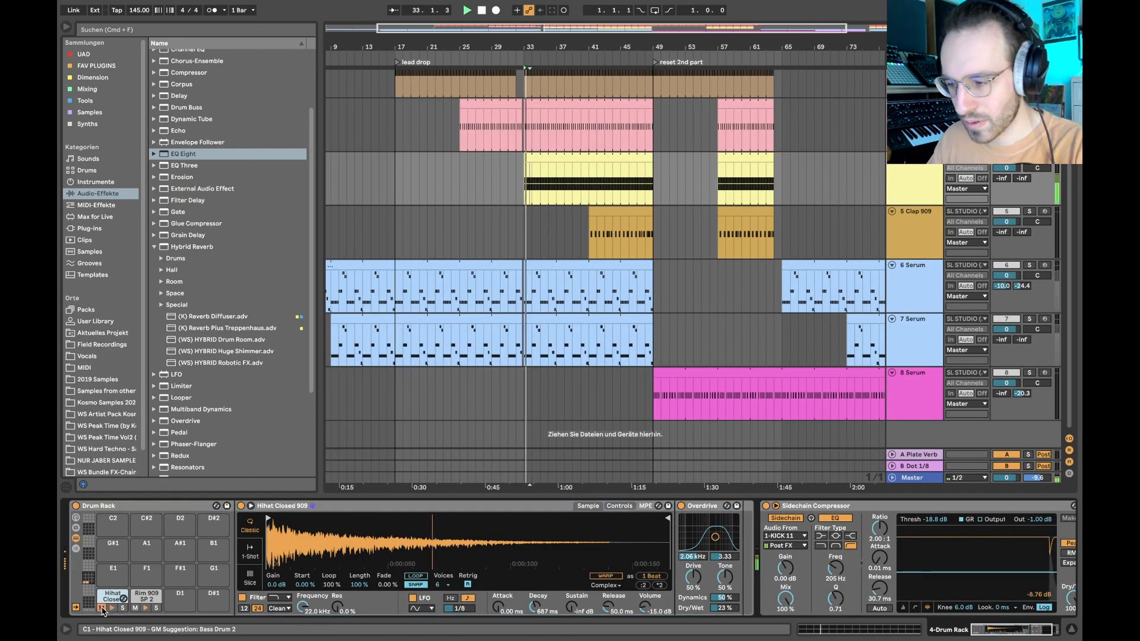
{"action": "scroll", "coordinate": [605, 263], "scroll_direction": "up", "scroll_amount": 3}
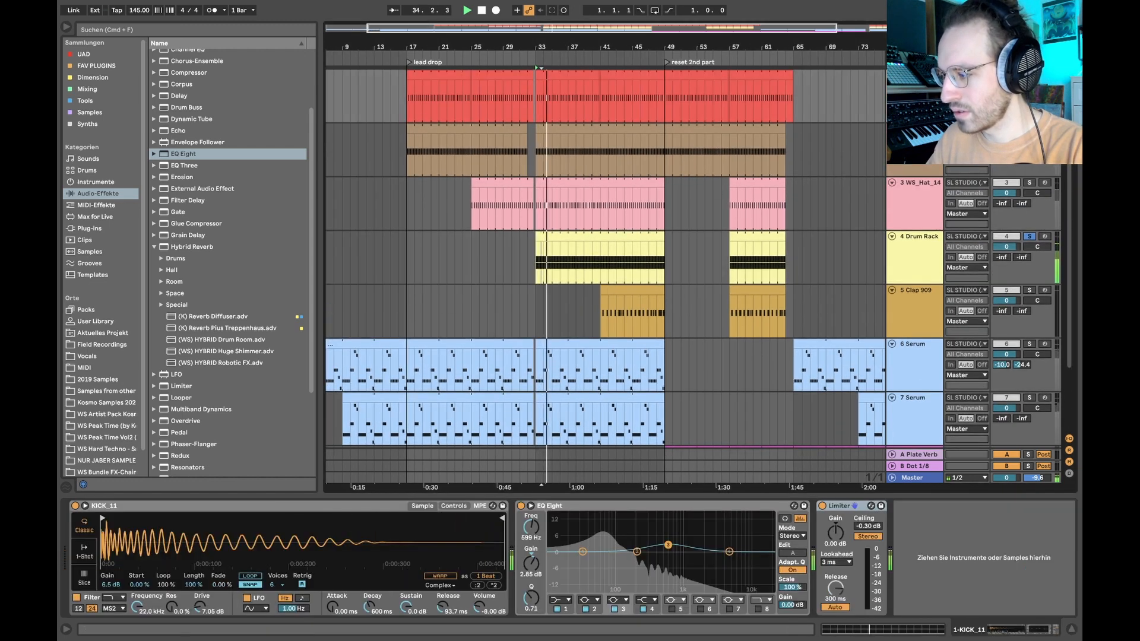
{"action": "key", "text": "Up"}
{"action": "key", "text": "Up"}
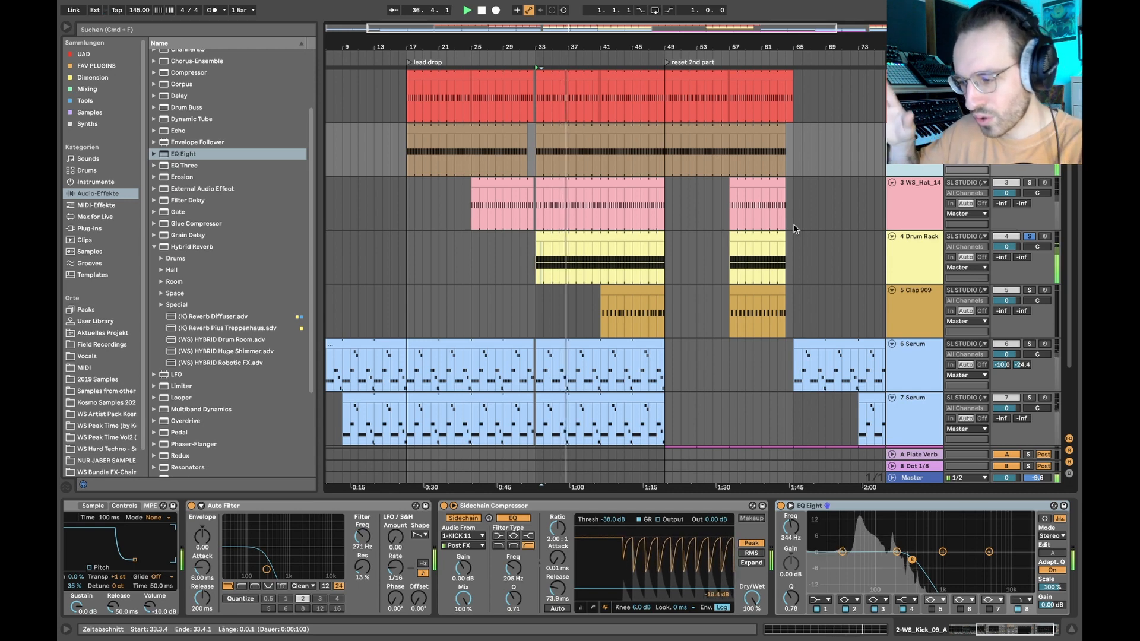
{"action": "left_click", "coordinate": [914, 238]}
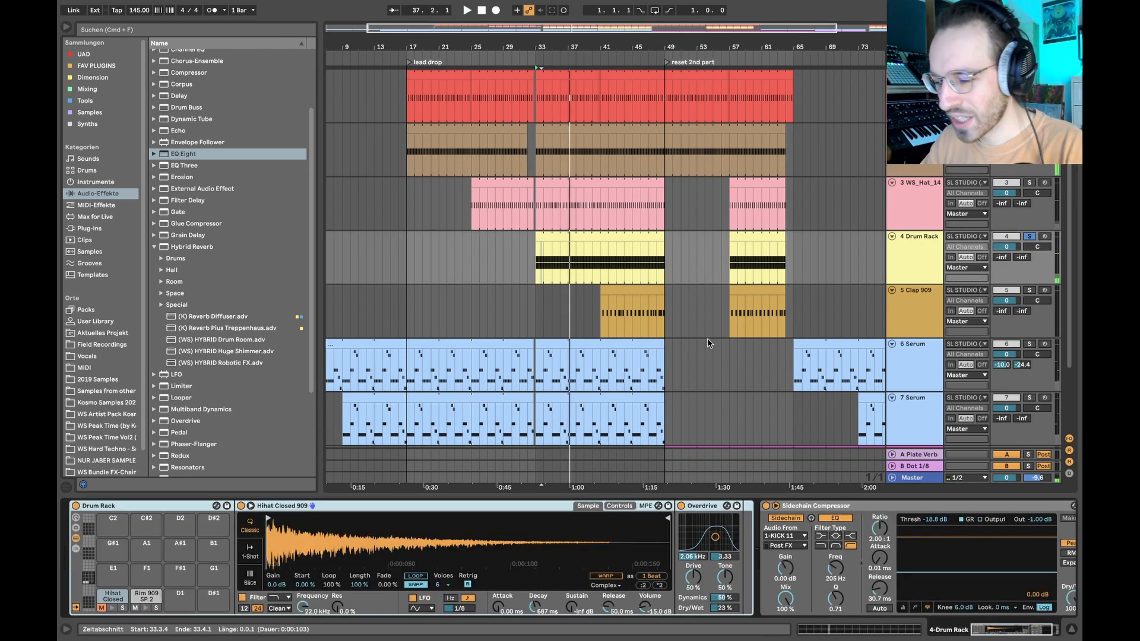
{"action": "left_click", "coordinate": [100, 609]}
- Audition WS_Hat_14 together with the Drum Rack by adding it to the solo, and clear the solos
{"action": "left_click", "coordinate": [926, 198]}
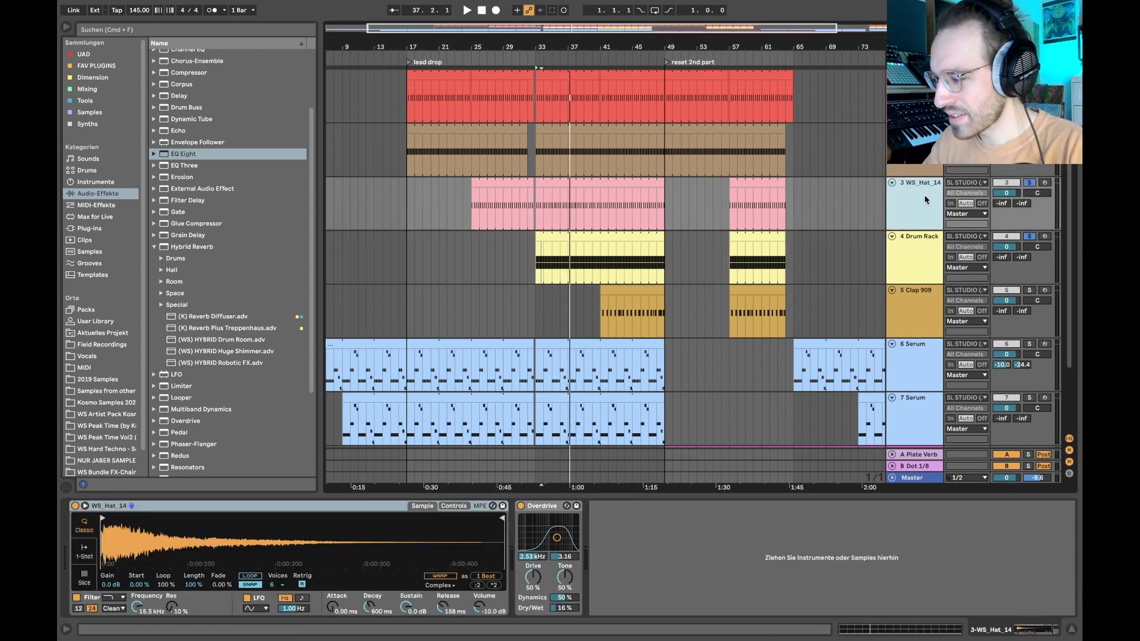
{"action": "key", "text": "s"}
{"action": "key", "text": "space"}
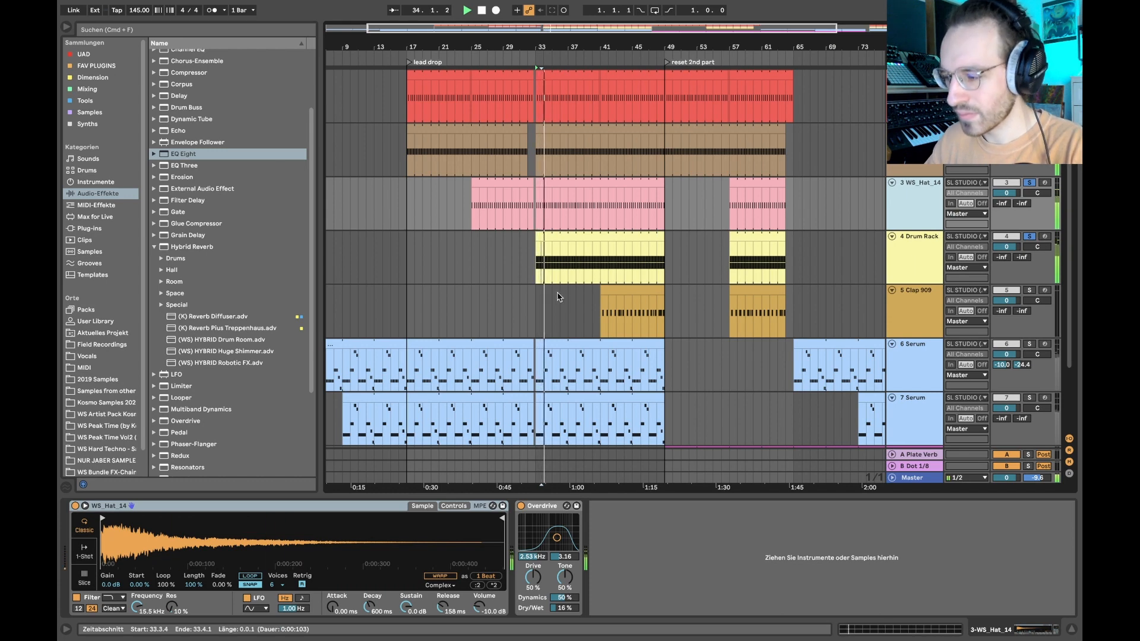
{"action": "left_click", "coordinate": [1029, 183]}
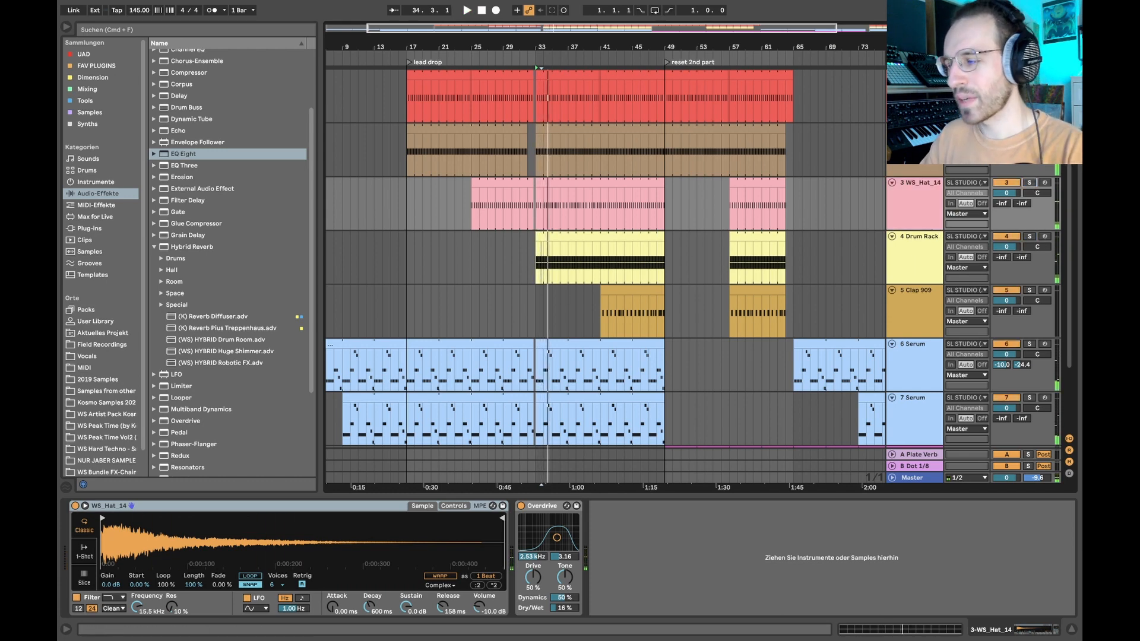
- Solo the two kick tracks, WS_Hat_14 and the Drum Rack together
{"action": "left_click", "coordinate": [914, 95]}
{"action": "key", "text": "s"}
{"action": "left_click", "coordinate": [913, 149]}
{"action": "left_click", "coordinate": [912, 213]}
{"action": "key", "text": "s"}
{"action": "left_click", "coordinate": [918, 265]}
{"action": "key", "text": "s"}
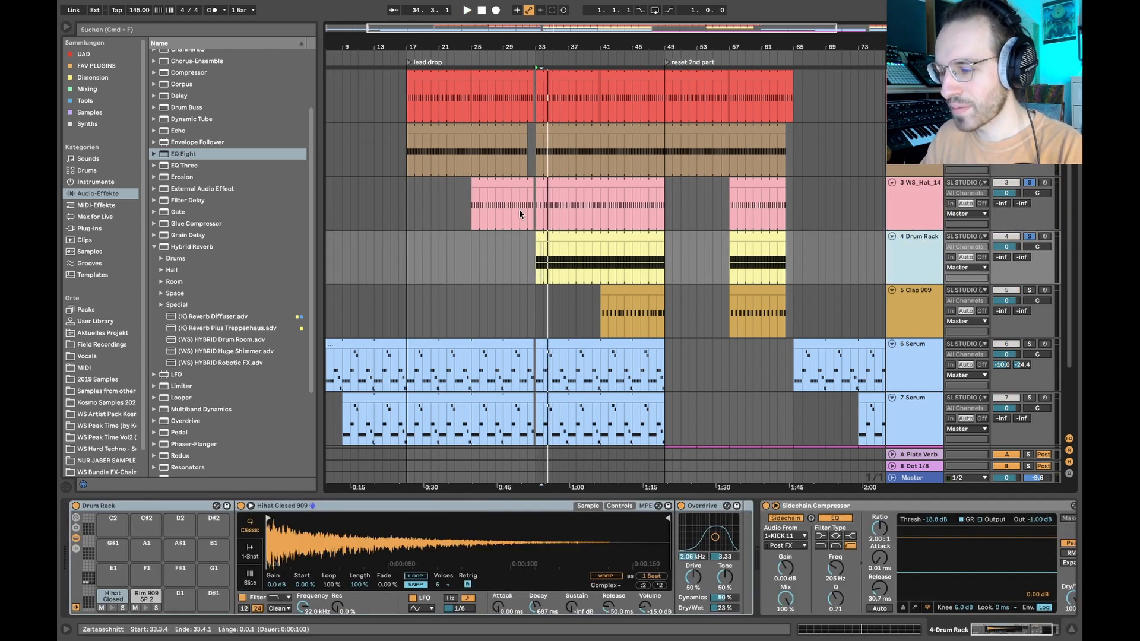
- Play the soloed kick and hat layers from bar 31
{"action": "left_click", "coordinate": [519, 202]}
{"action": "key", "text": "space"}
{"action": "scroll", "coordinate": [527, 214], "scroll_direction": "up", "scroll_amount": 5}
{"action": "key", "text": "space"}
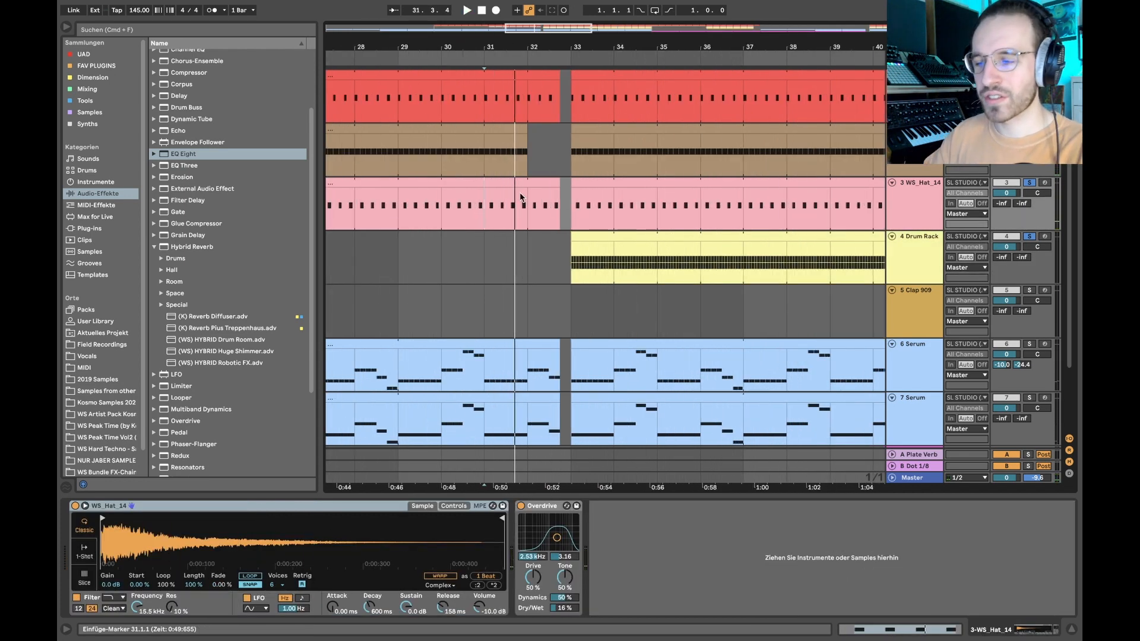
- Examine the four Hihat Closed 909 notes on the first beat of the Drum Rack clip and return to its devices
{"action": "scroll", "coordinate": [559, 256], "scroll_direction": "down", "scroll_amount": 5}
{"action": "double_click", "coordinate": [584, 236]}
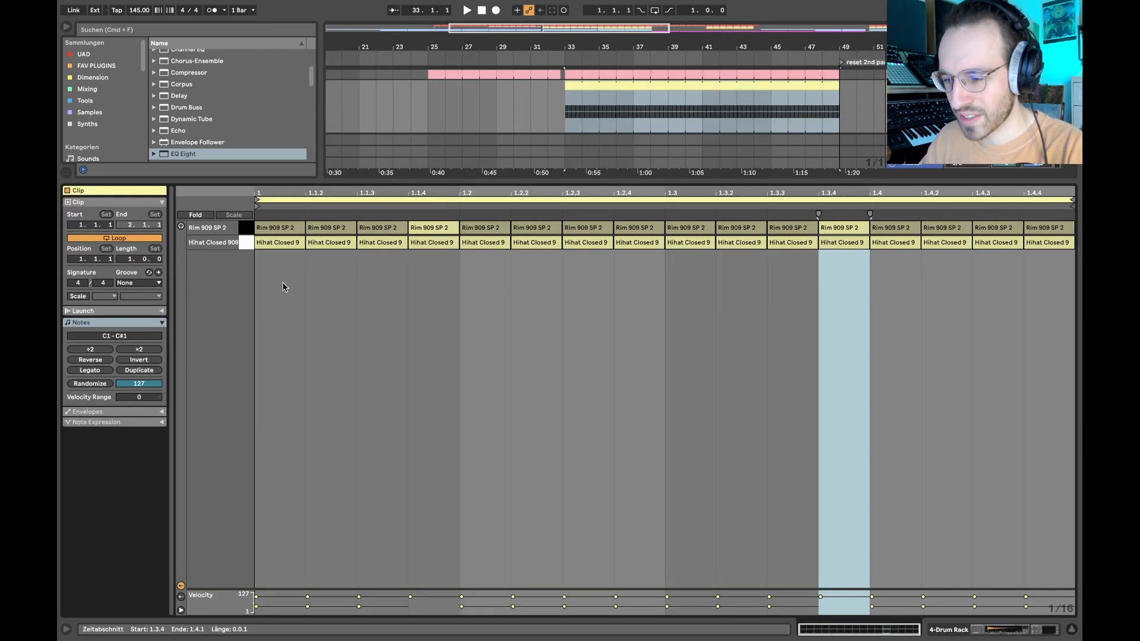
{"action": "left_click_drag", "start_coordinate": [274, 275], "coordinate": [446, 245]}
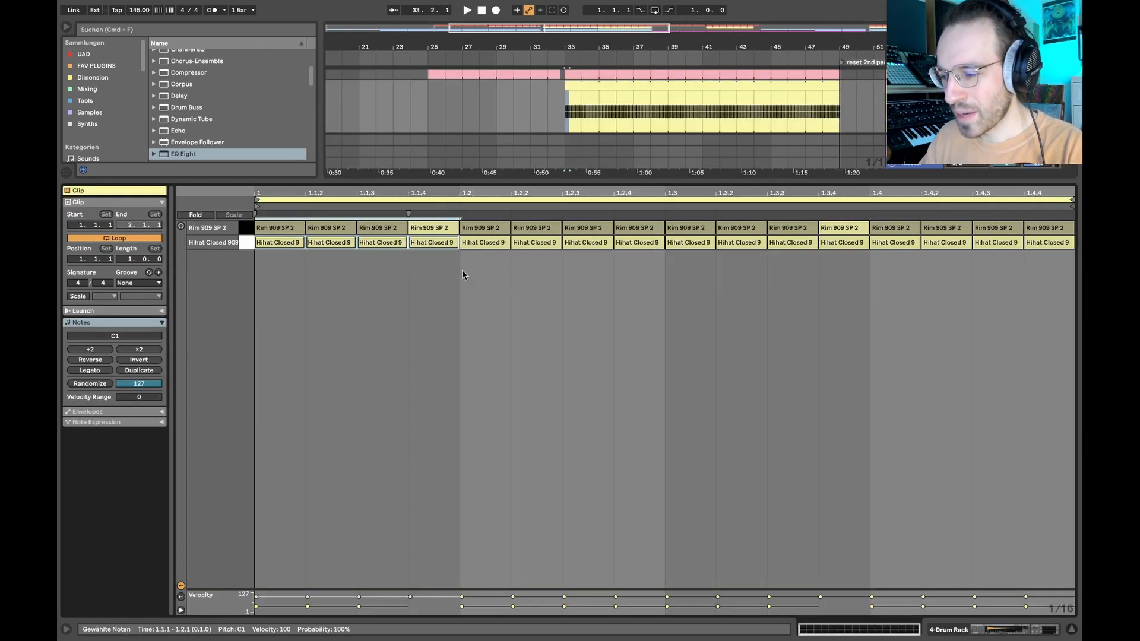
{"action": "left_click", "coordinate": [462, 271]}
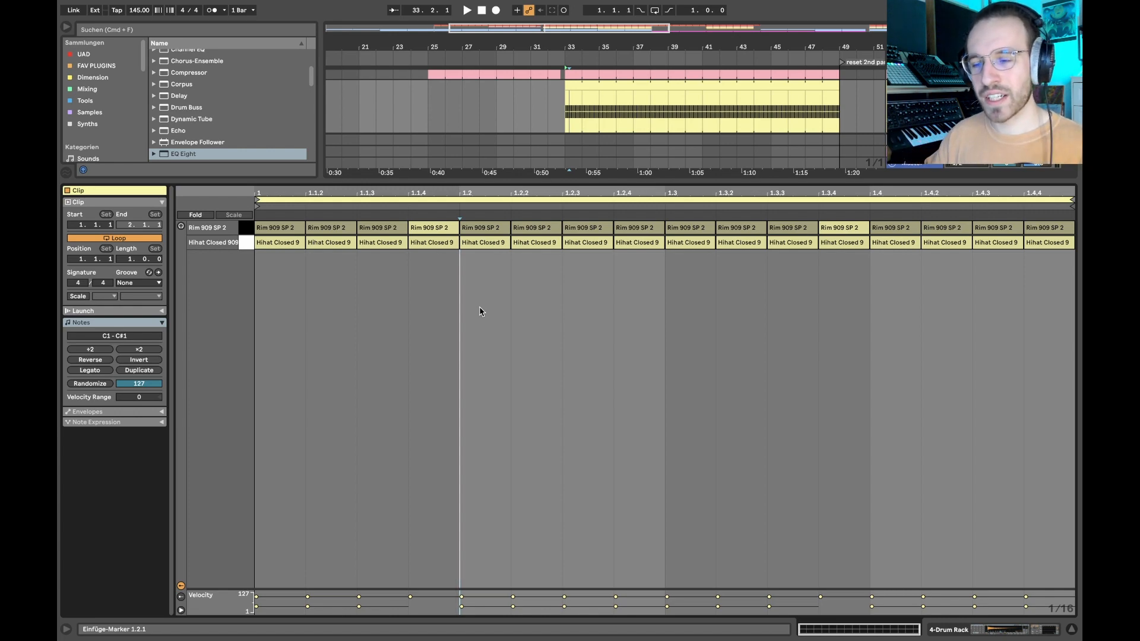
{"action": "left_click_drag", "start_coordinate": [275, 259], "coordinate": [448, 250]}
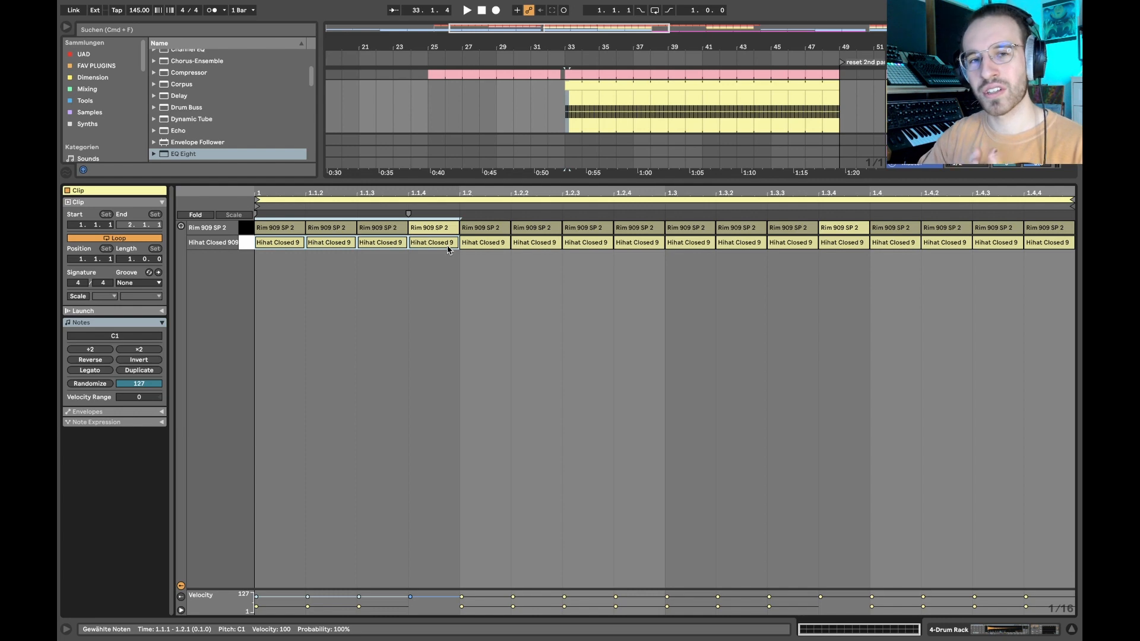
{"action": "key", "text": "shift+Tab"}
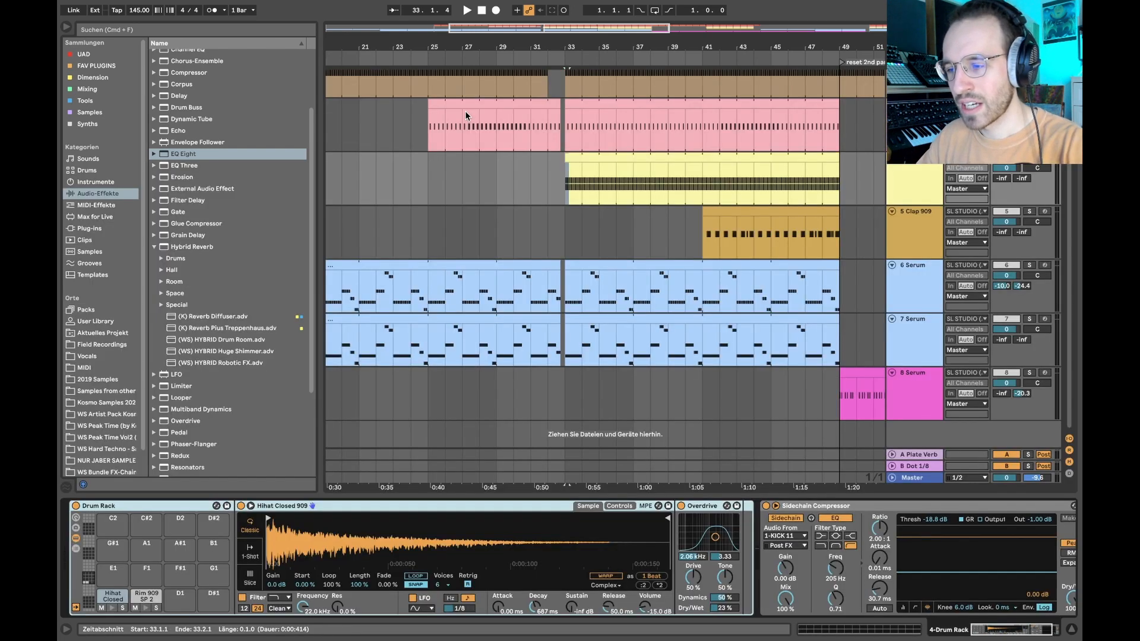
- Play the soloed layers from bar 25 and mark the Drum Rack's entry at bar 33
{"action": "scroll", "coordinate": [465, 110], "scroll_direction": "up", "scroll_amount": 3}
{"action": "left_click", "coordinate": [438, 148]}
{"action": "key", "text": "space"}
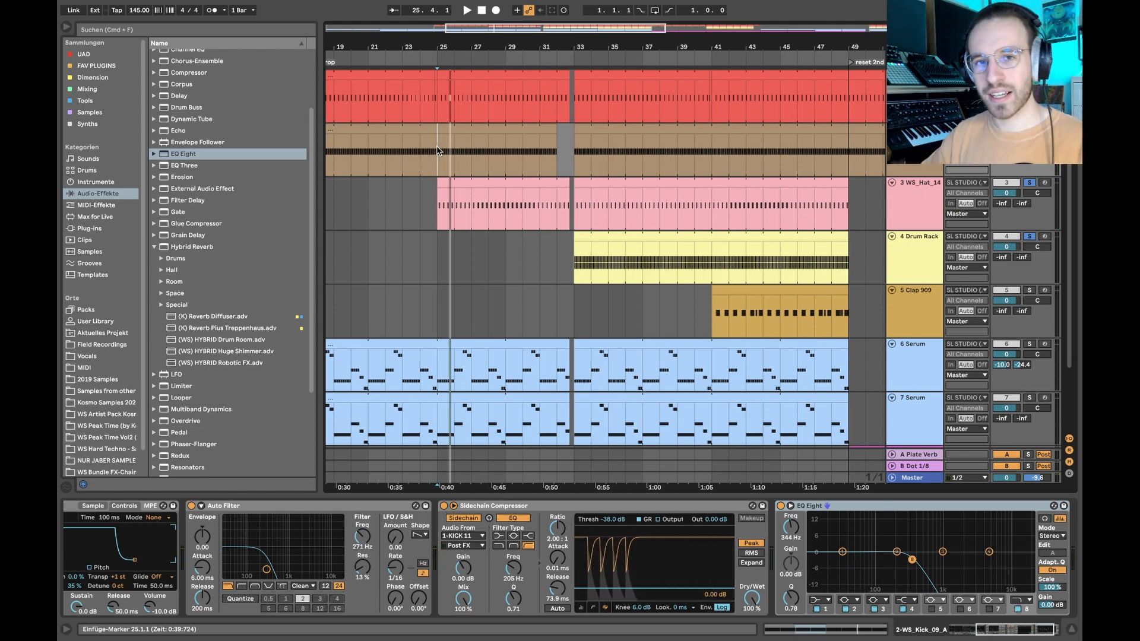
{"action": "left_click", "coordinate": [574, 263]}
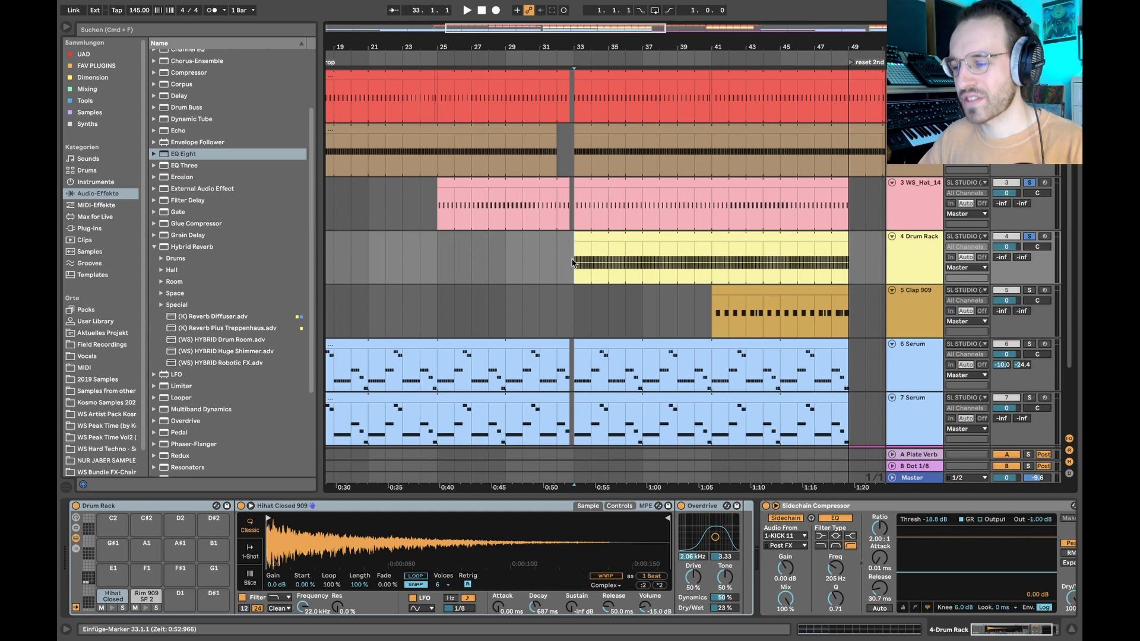
- Solo Clap 909, play its clip from bar 41 and look over its Saturator, Overdrive, EQ Eight and Hybrid Reverb chain
{"action": "left_click", "coordinate": [715, 309]}
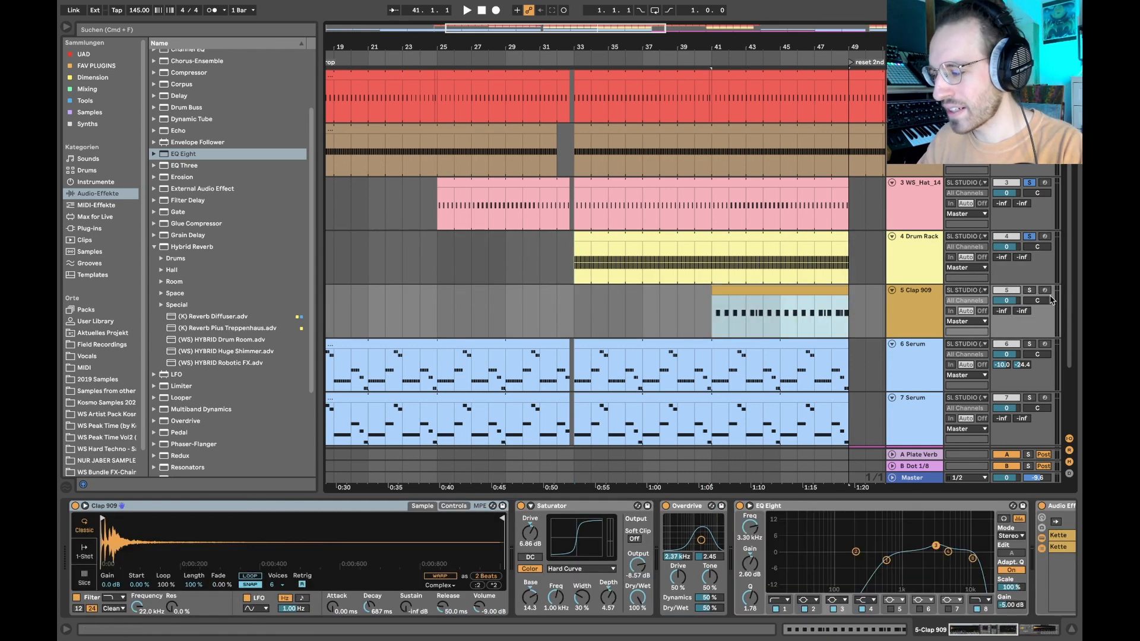
{"action": "left_click", "coordinate": [1030, 290]}
{"action": "key", "text": "space"}
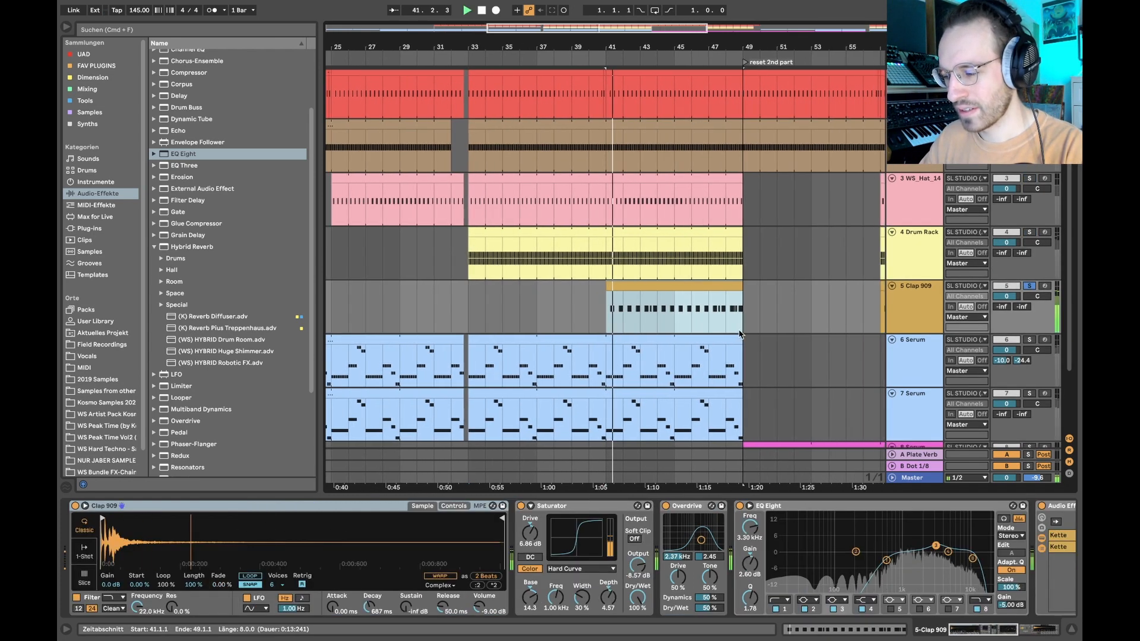
{"action": "scroll", "coordinate": [646, 549], "scroll_direction": "right", "scroll_amount": 10}
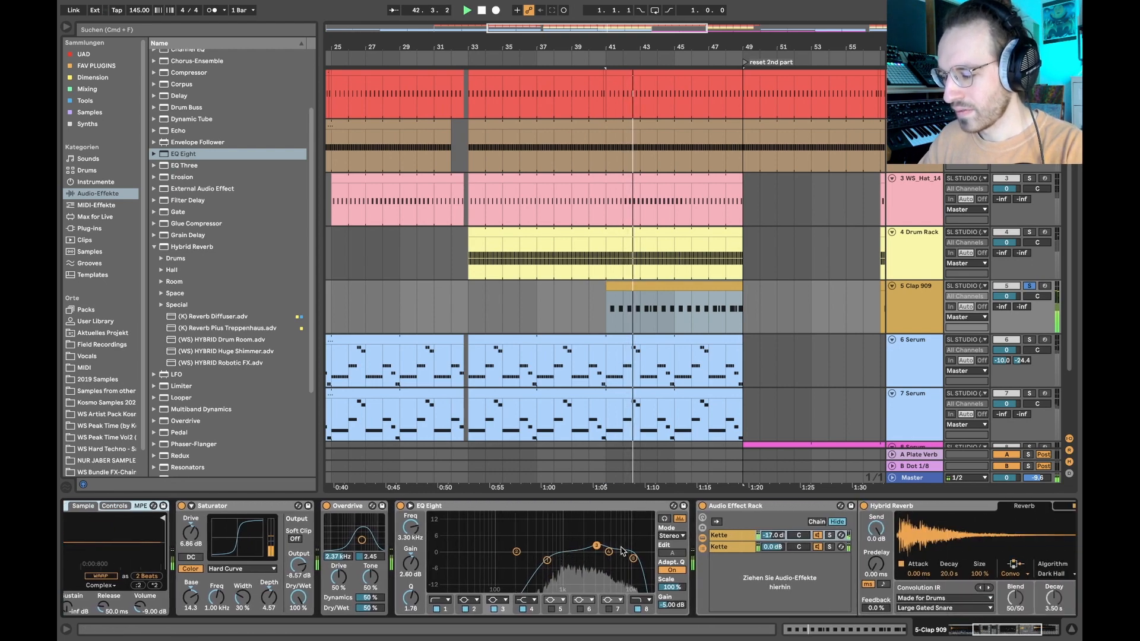
{"action": "scroll", "coordinate": [646, 548], "scroll_direction": "right", "scroll_amount": 10}
{"action": "key", "text": "space"}
{"action": "scroll", "coordinate": [613, 512], "scroll_direction": "left", "scroll_amount": 10}
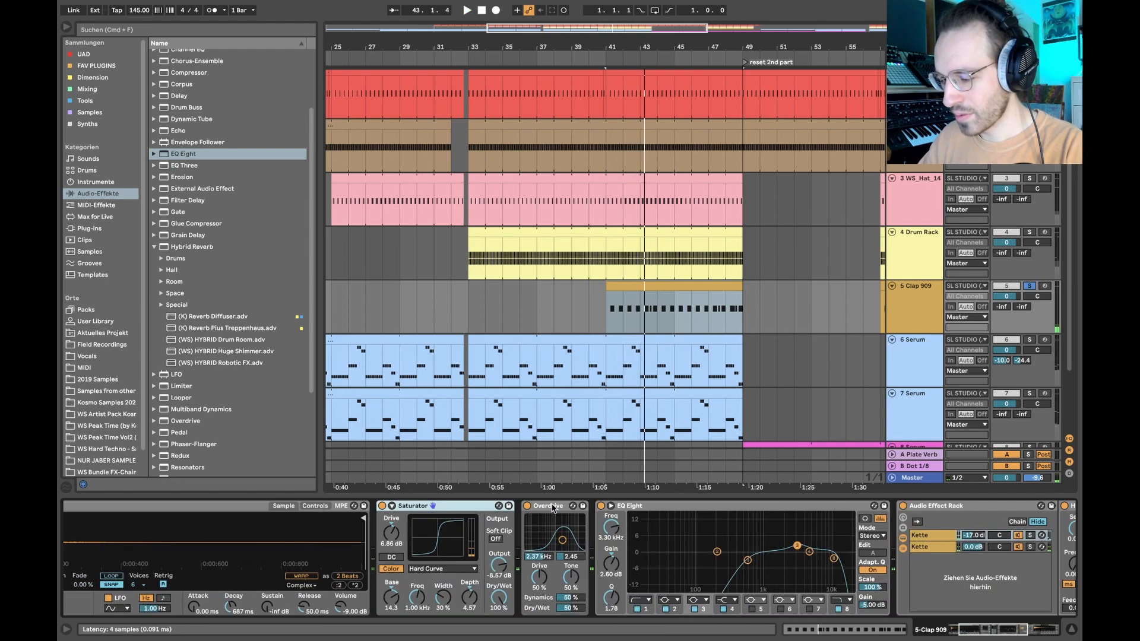
- Turn off the Saturator, Overdrive, EQ Eight and Audio Effect Rack on Clap 909 and play the dry clap
{"action": "left_click", "coordinate": [530, 508]}
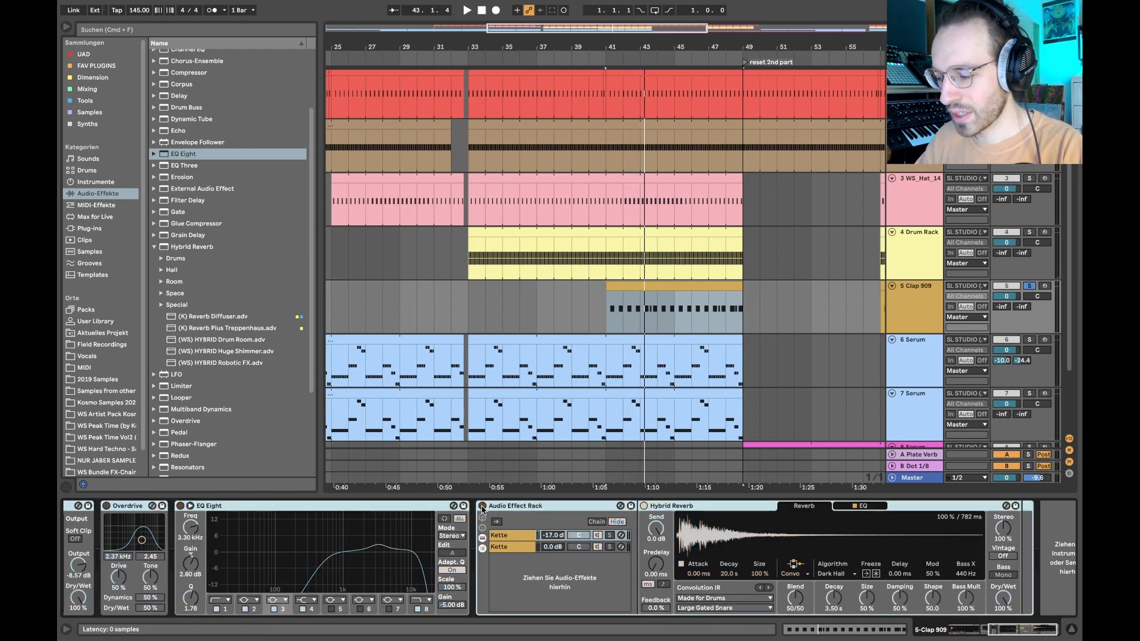
{"action": "scroll", "coordinate": [403, 527], "scroll_direction": "left", "scroll_amount": 10}
{"action": "key", "text": "space"}
{"action": "left_click", "coordinate": [382, 507]}
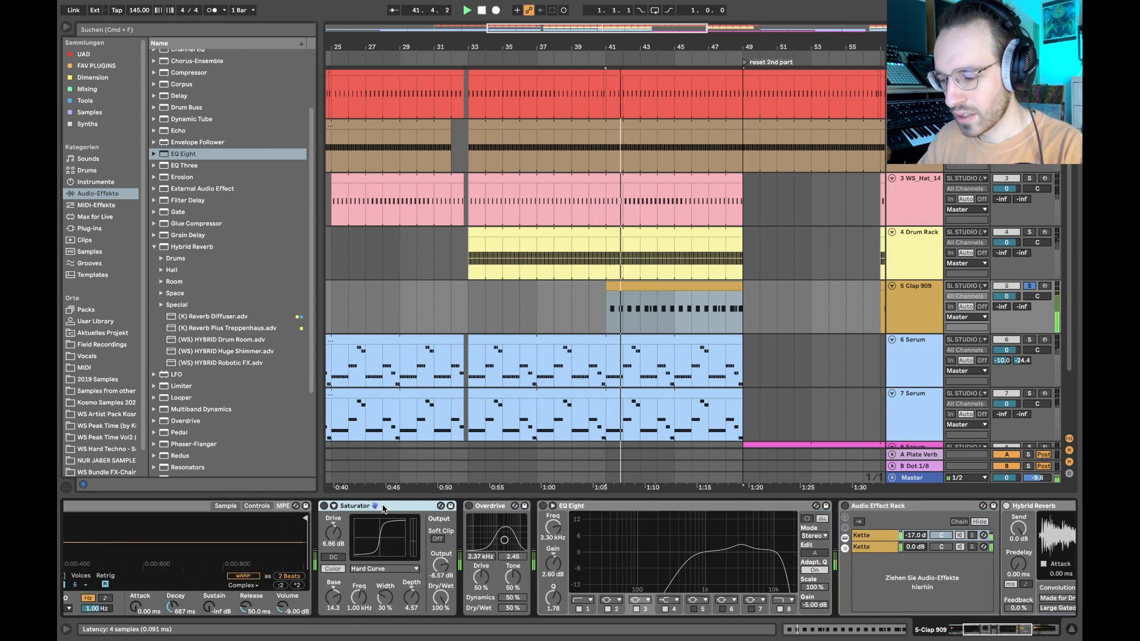
{"action": "key", "text": "space"}
- Turn the clap's Saturator and Overdrive back on one after the other, playing the clap after each
{"action": "left_click", "coordinate": [324, 507]}
{"action": "key", "text": "space"}
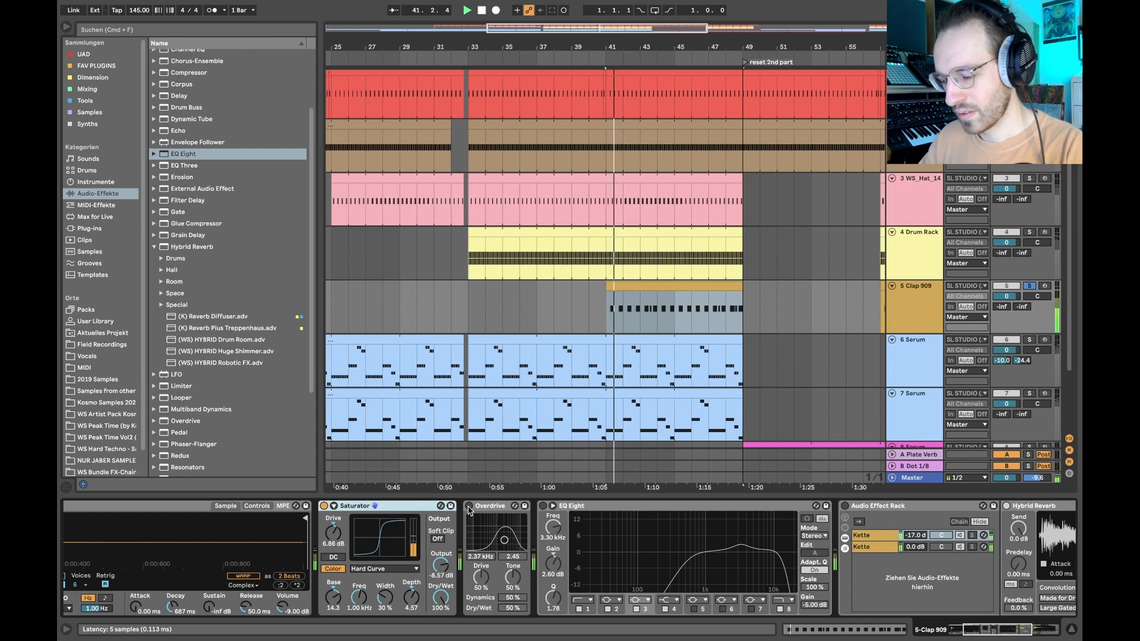
{"action": "key", "text": "space"}
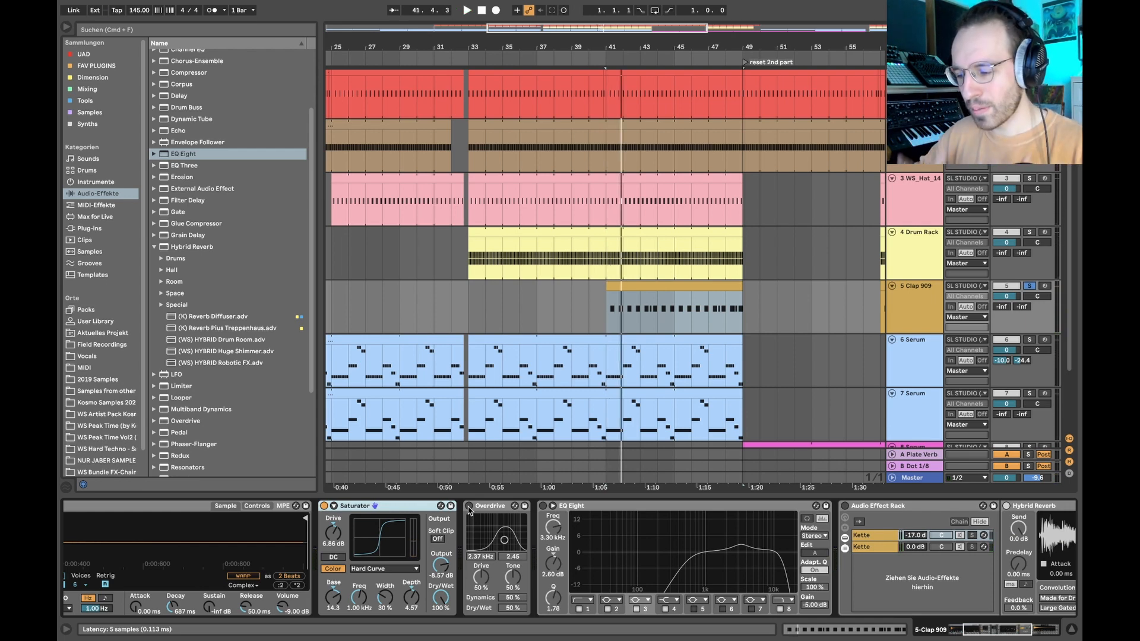
{"action": "left_click", "coordinate": [469, 506]}
{"action": "key", "text": "space"}
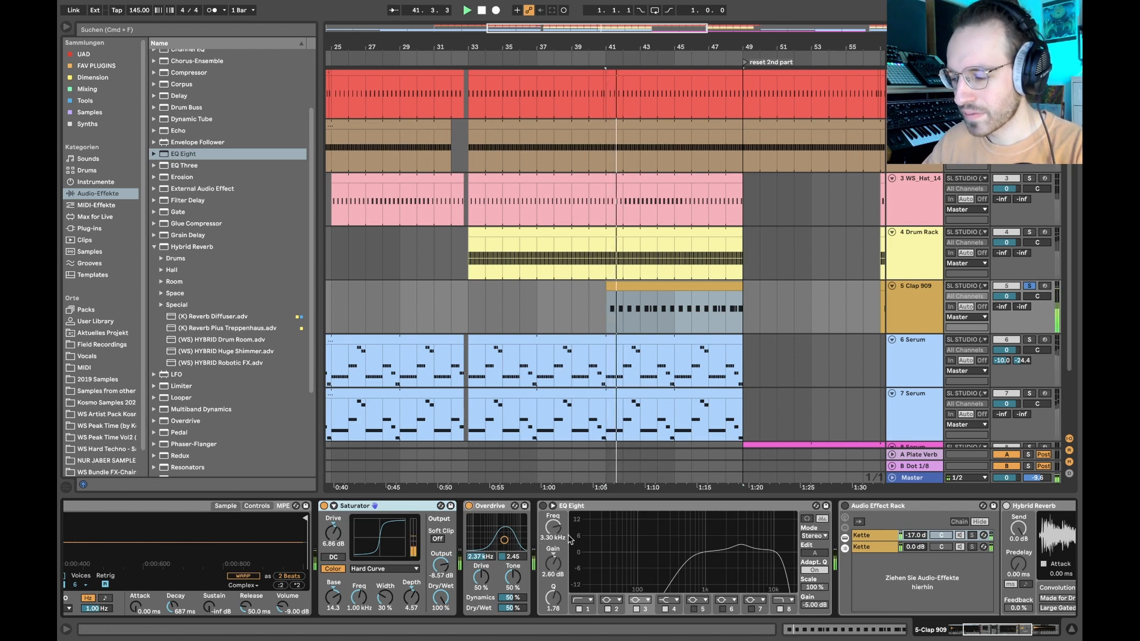
{"action": "key", "text": "space"}
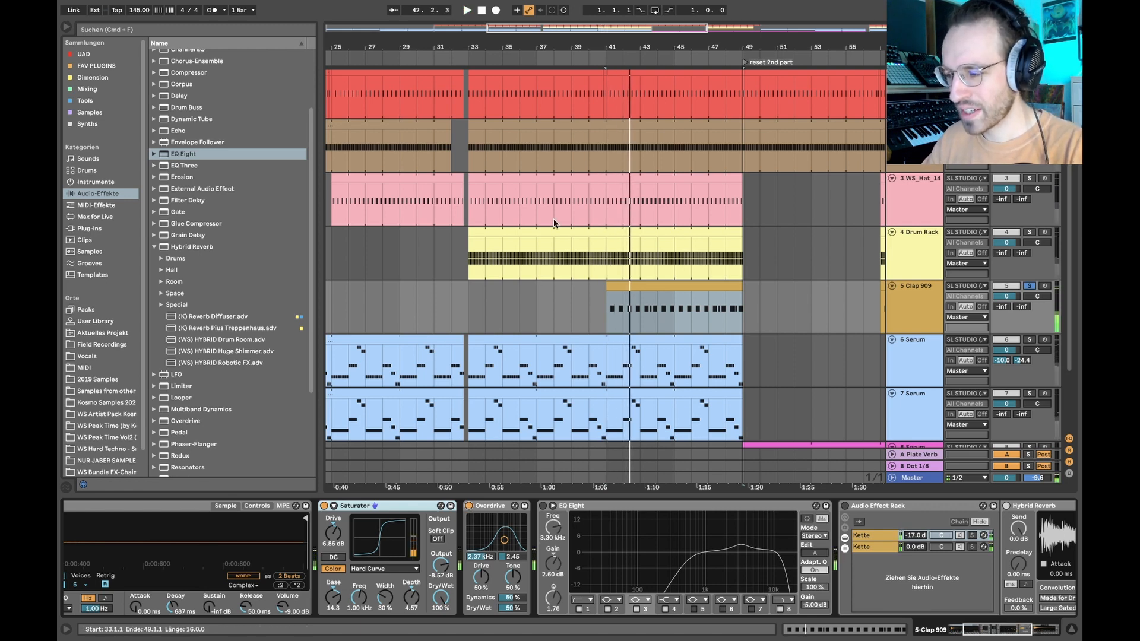
- Turn the clap's EQ Eight and Audio Effect Rack back on and play the clap with its full chain
{"action": "left_click", "coordinate": [542, 507]}
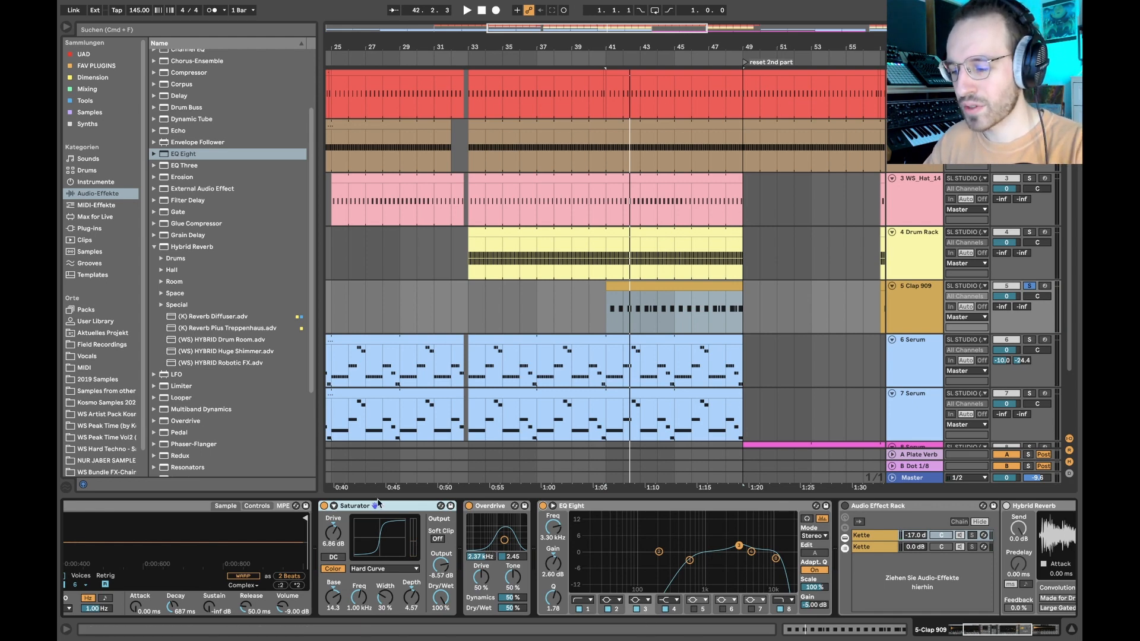
{"action": "left_click_drag", "start_coordinate": [504, 541], "coordinate": [492, 520]}
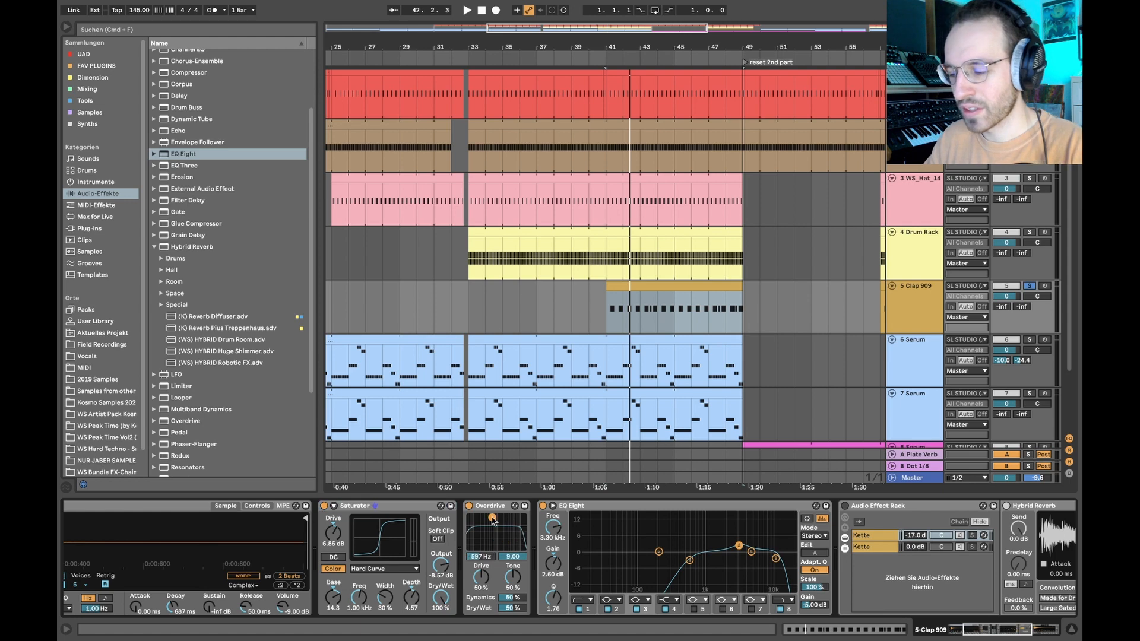
{"action": "key", "text": "super+z"}
{"action": "scroll", "coordinate": [682, 522], "scroll_direction": "right", "scroll_amount": 7}
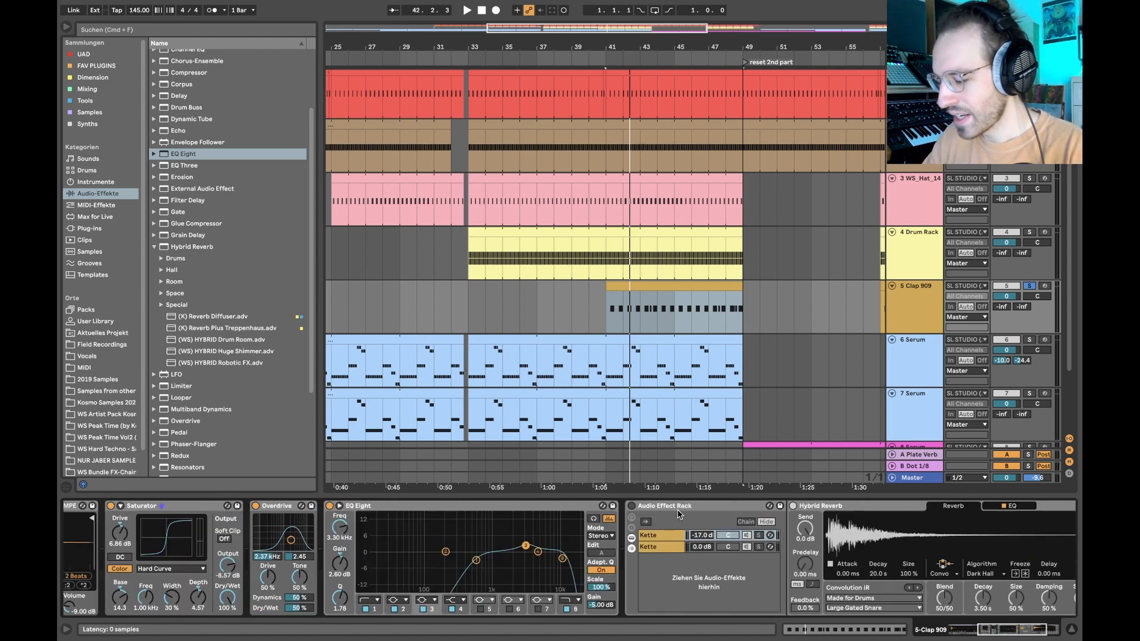
{"action": "left_click", "coordinate": [482, 508]}
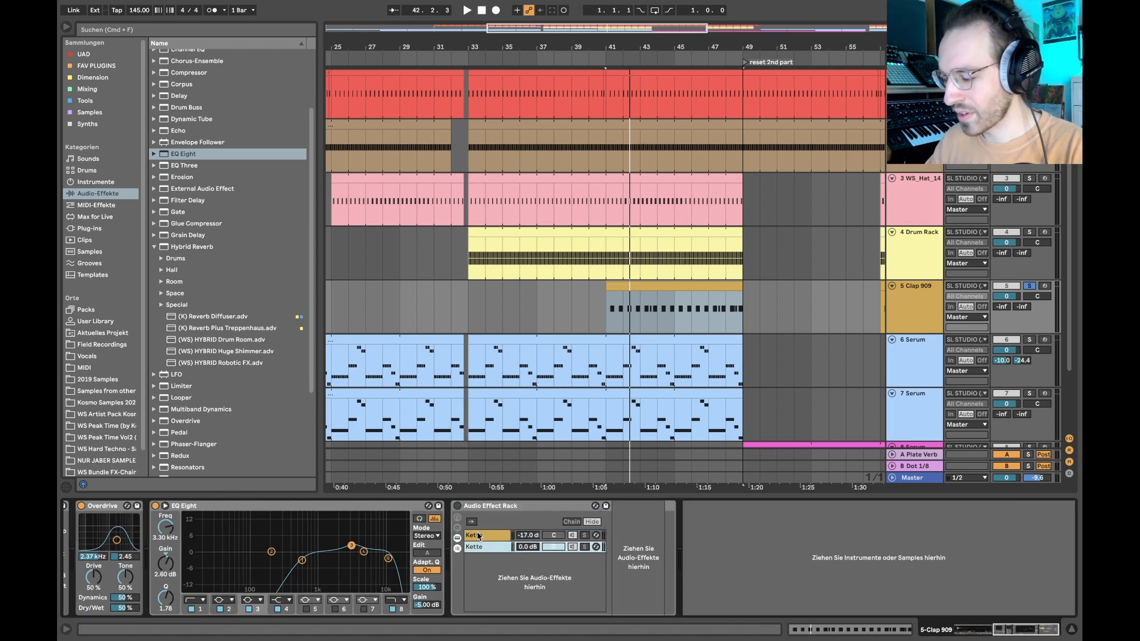
{"action": "left_click", "coordinate": [458, 506]}
{"action": "key", "text": "space"}
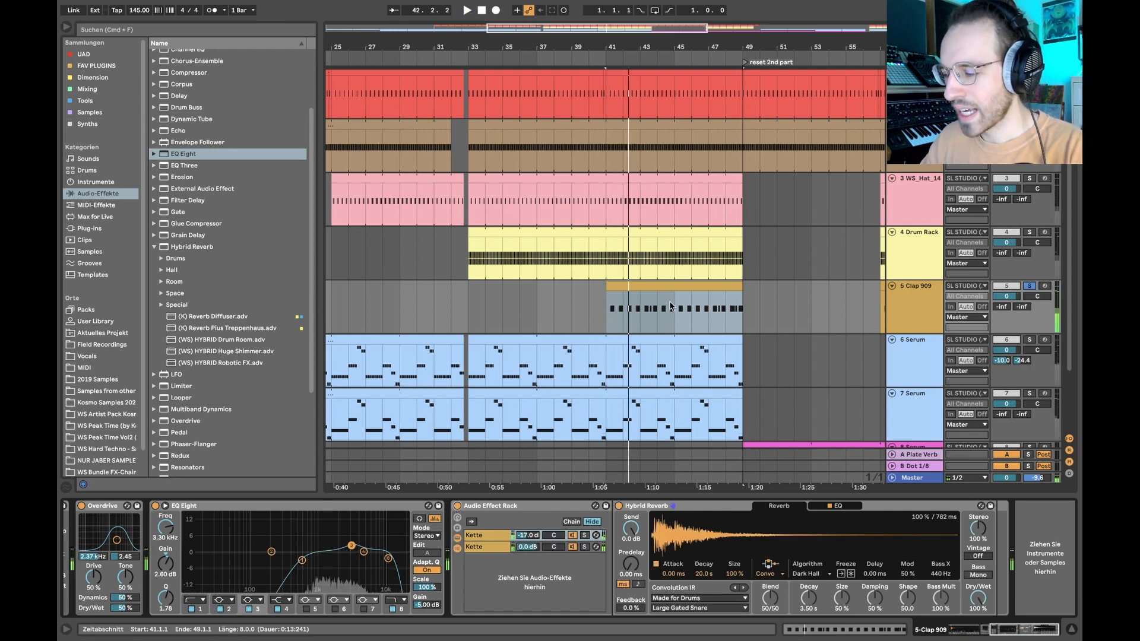
- Open the Clap 909 clip's notes and examine where the first C3 note falls after the empty first beat
{"action": "double_click", "coordinate": [637, 286]}
{"action": "key", "text": "space"}
{"action": "left_click_drag", "start_coordinate": [297, 349], "coordinate": [237, 451]}
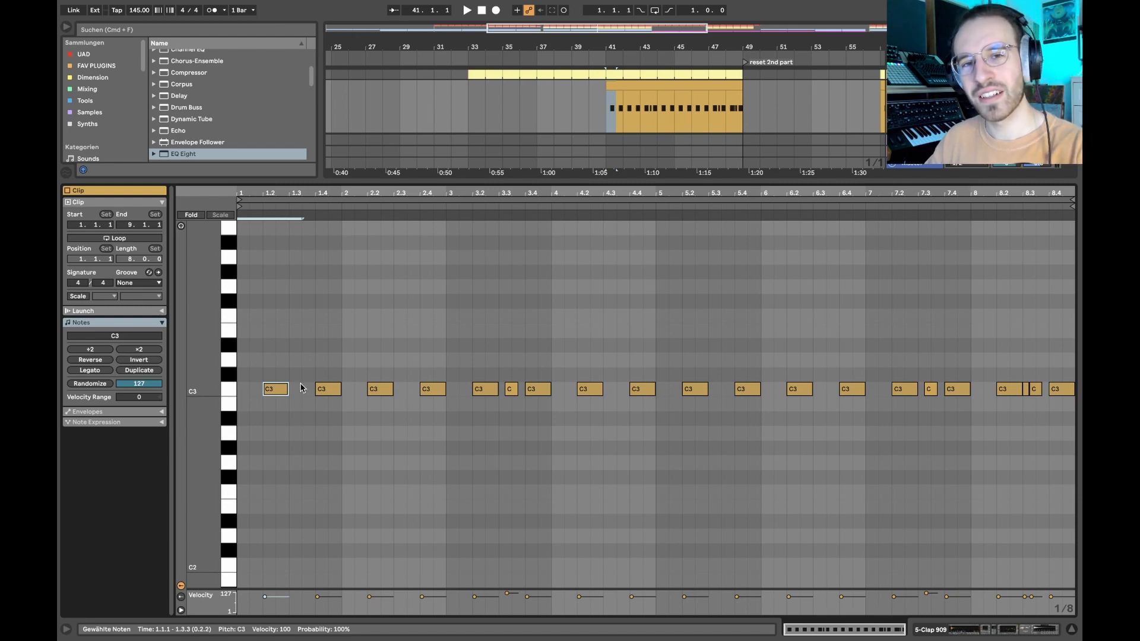
{"action": "left_click_drag", "start_coordinate": [285, 359], "coordinate": [241, 483]}
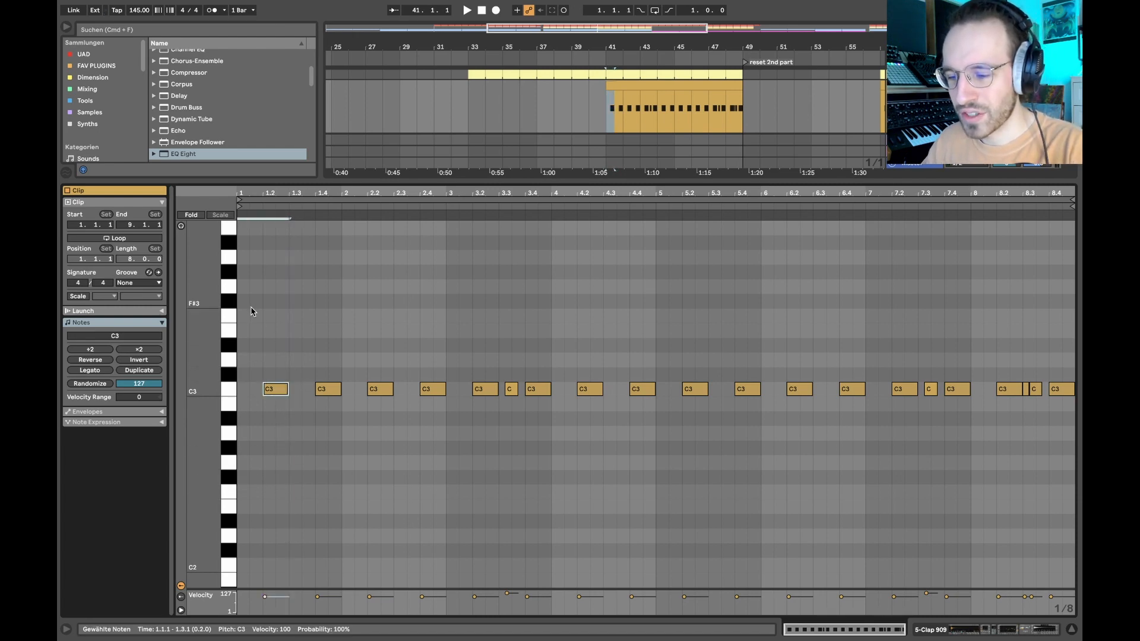
{"action": "left_click_drag", "start_coordinate": [243, 308], "coordinate": [259, 357]}
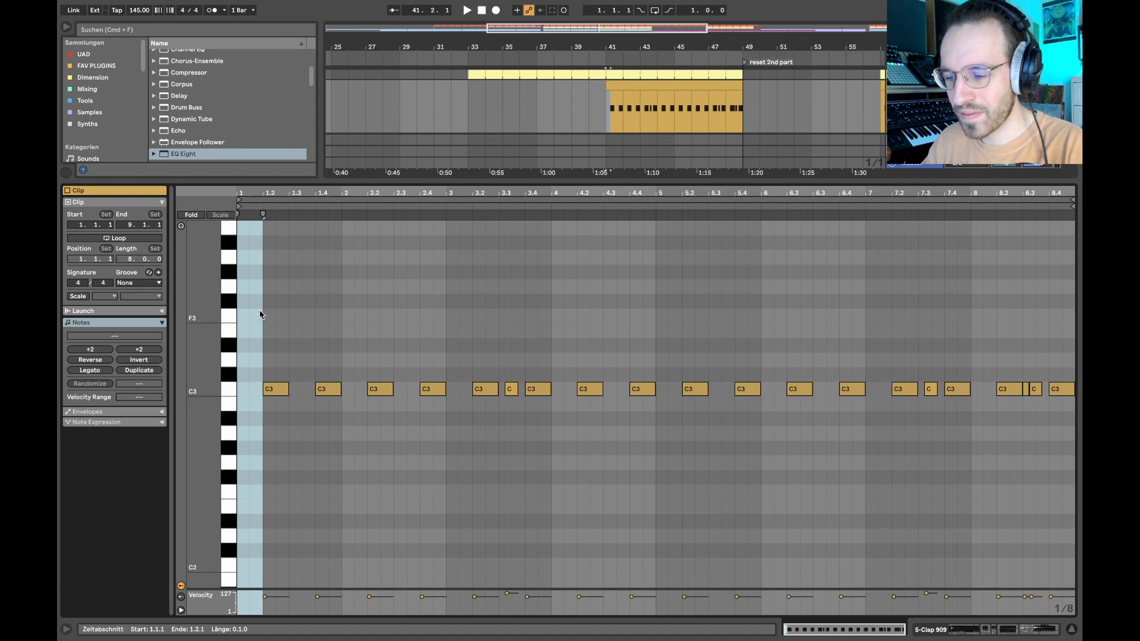
{"action": "scroll", "coordinate": [259, 312], "scroll_direction": "up", "scroll_amount": 3}
{"action": "scroll", "coordinate": [260, 311], "scroll_direction": "left", "scroll_amount": 2}
{"action": "left_click_drag", "start_coordinate": [373, 312], "coordinate": [148, 537]}
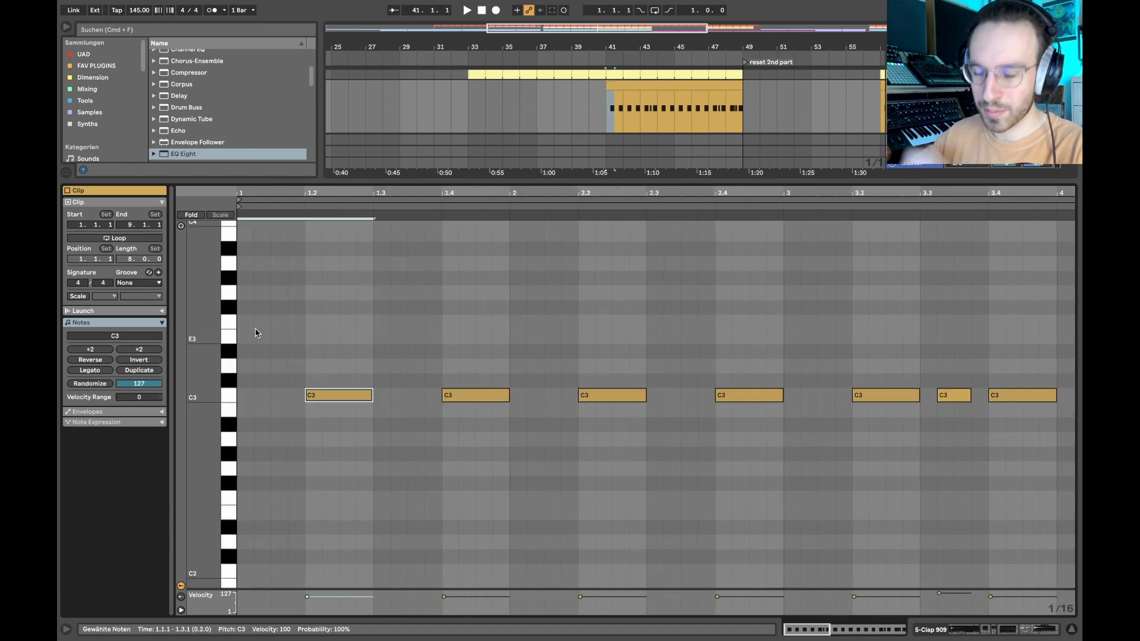
{"action": "key", "text": "shift+Tab"}
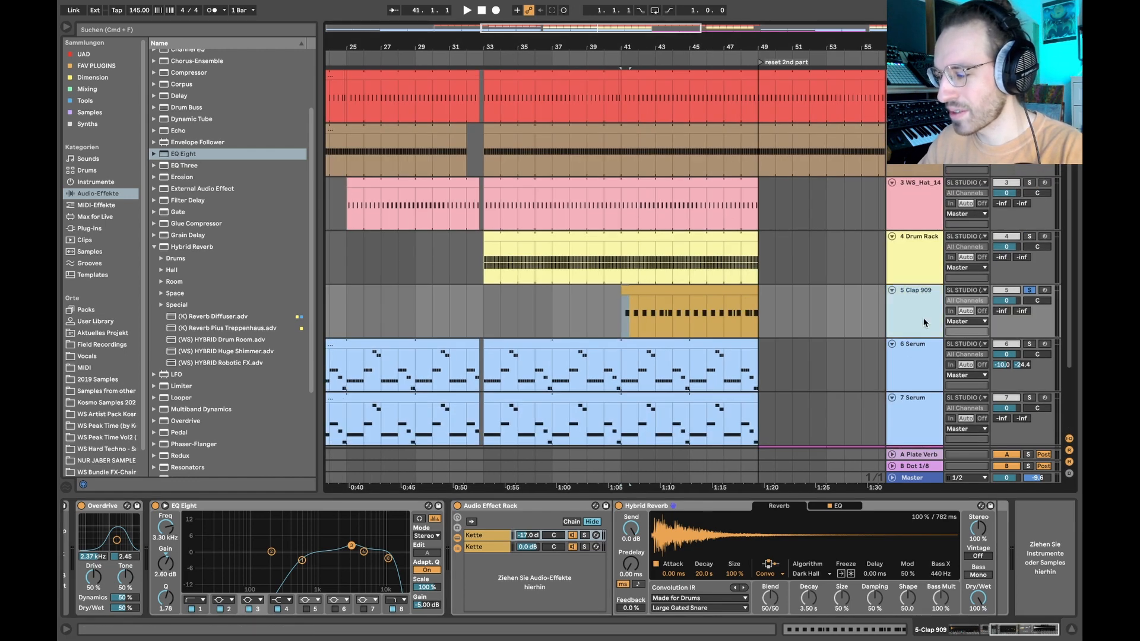
- Add the other drum layers, including WS_Hat_14 and the Drum Rack, to the soloed clap and play from bars 33 and 41
{"action": "left_click", "coordinate": [722, 141]}
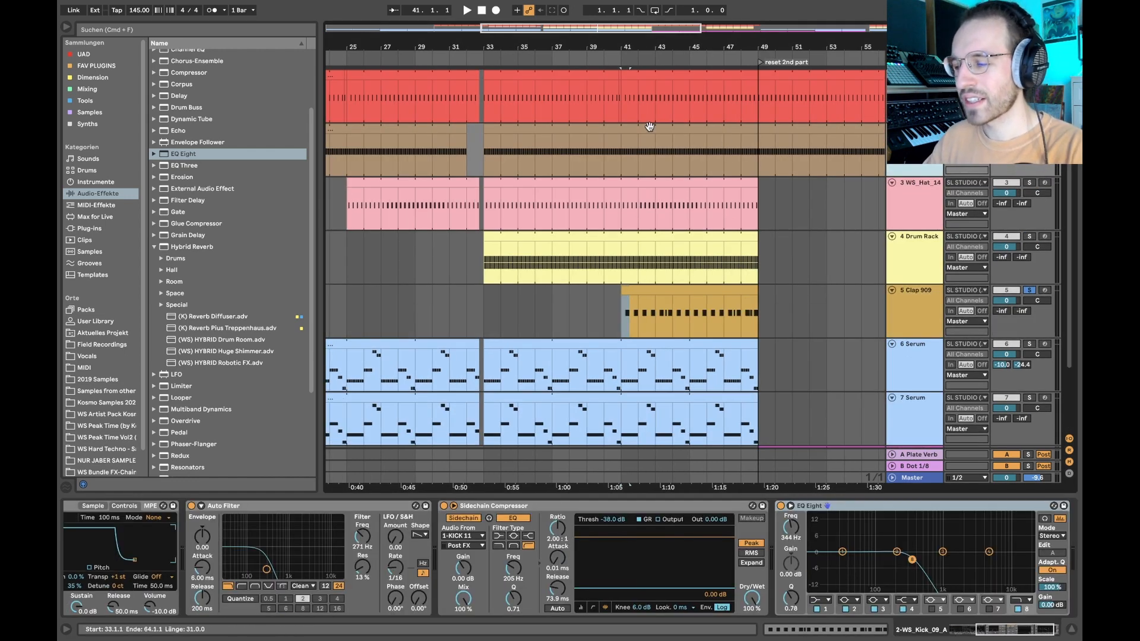
{"action": "left_click", "coordinate": [502, 179]}
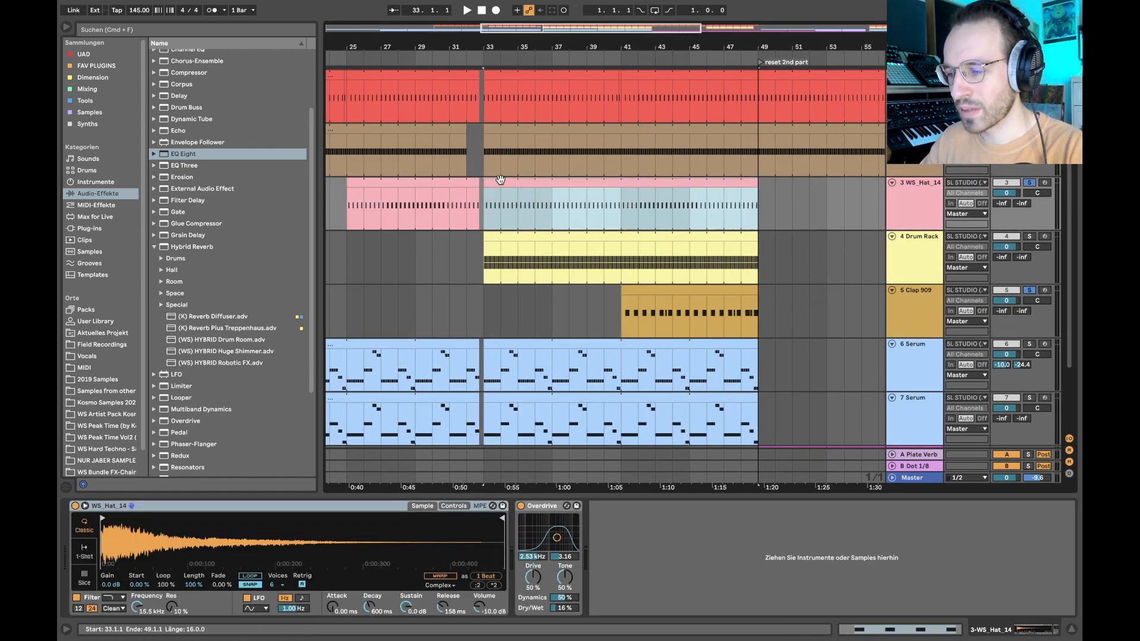
{"action": "key", "text": "space"}
{"action": "left_click", "coordinate": [919, 260]}
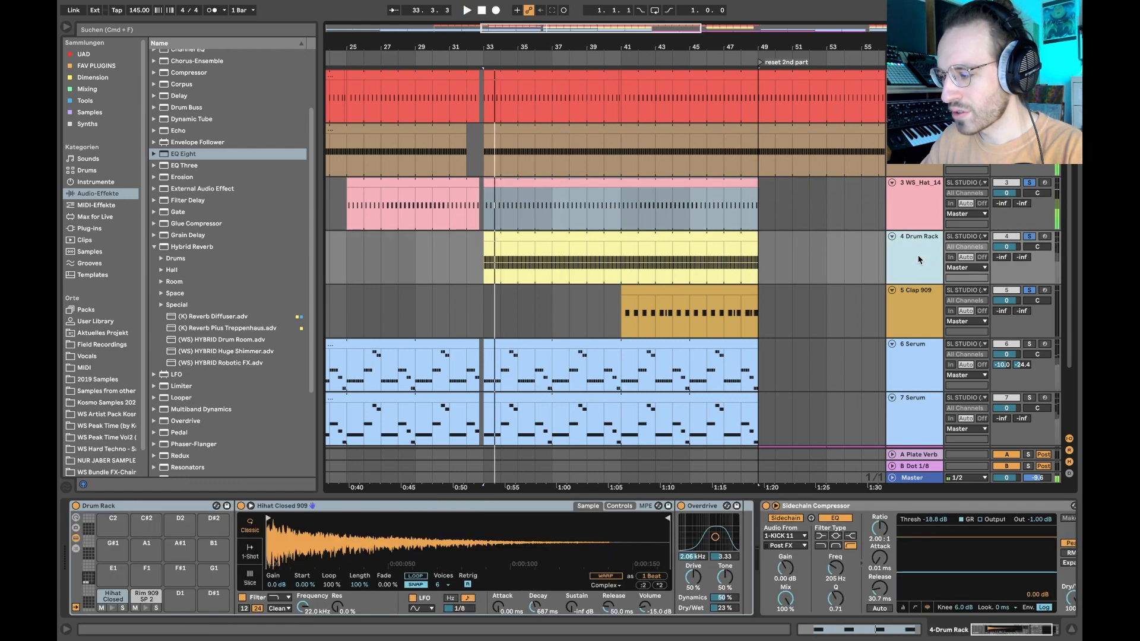
{"action": "key", "text": "space"}
{"action": "left_click", "coordinate": [624, 261]}
{"action": "key", "text": "space"}
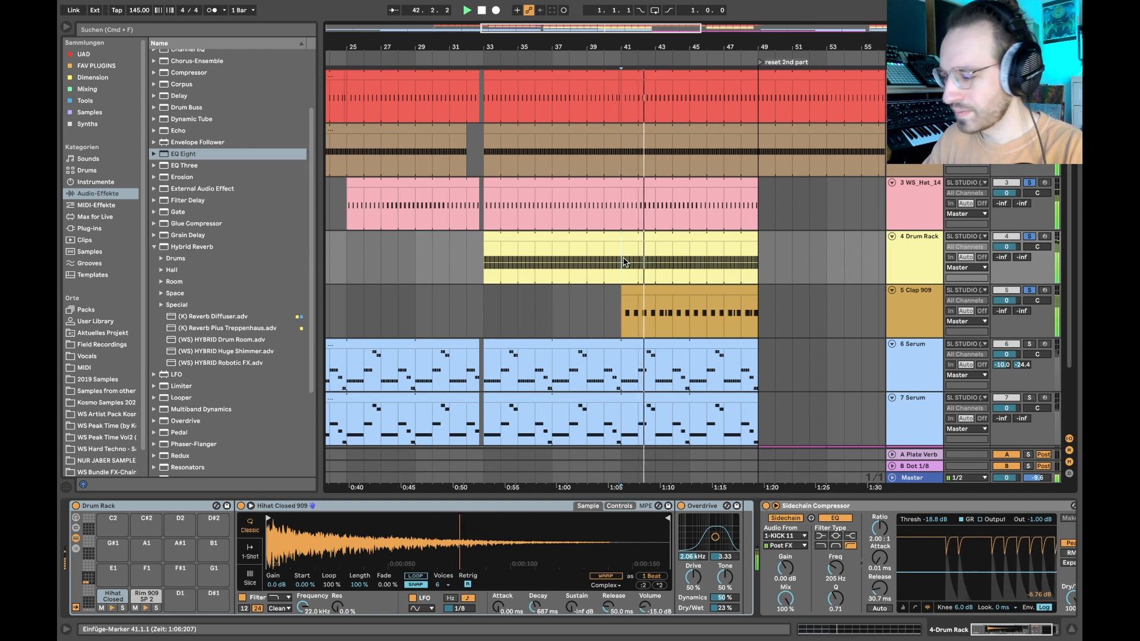
{"action": "key", "text": "space"}
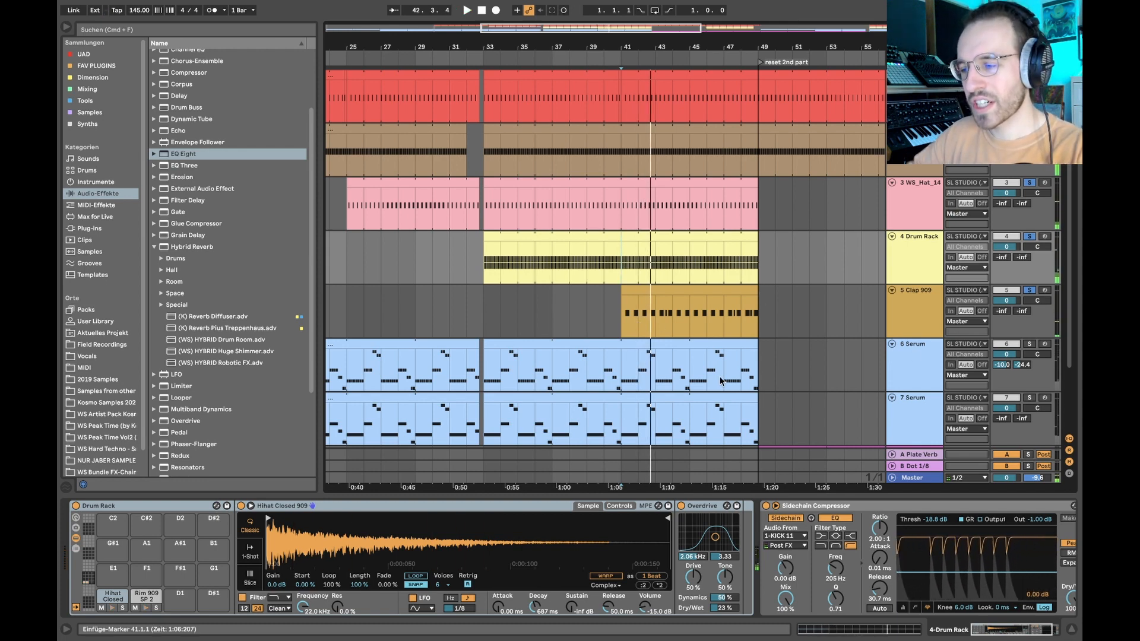
- Unsolo the drum layers, hide the device chain and mark the first Serum part from bar 16 to bar 49
{"action": "left_click", "coordinate": [1030, 290]}
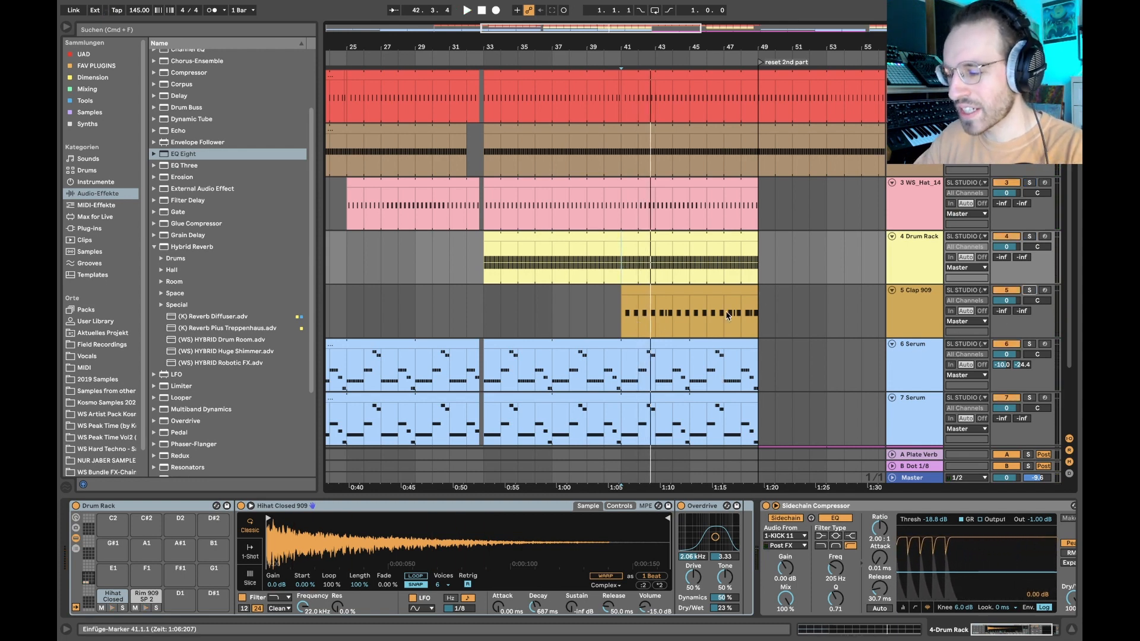
{"action": "key", "text": "super+alt+l"}
{"action": "scroll", "coordinate": [551, 397], "scroll_direction": "down", "scroll_amount": 5}
{"action": "left_click_drag", "start_coordinate": [409, 368], "coordinate": [636, 359]}
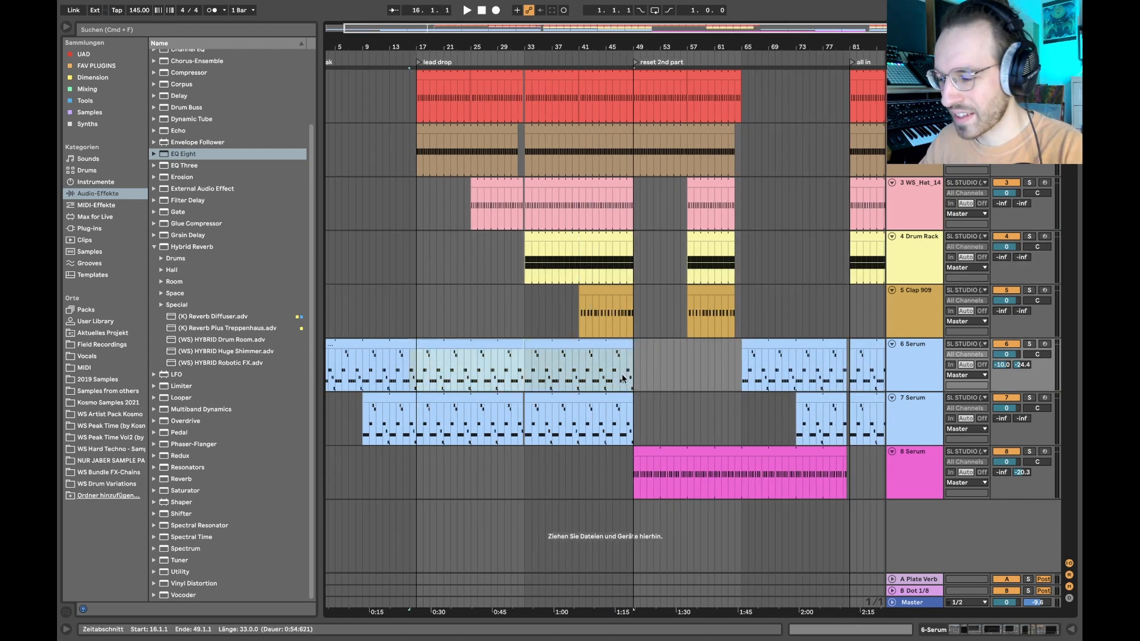
{"action": "scroll", "coordinate": [607, 188], "scroll_direction": "down", "scroll_amount": 3}
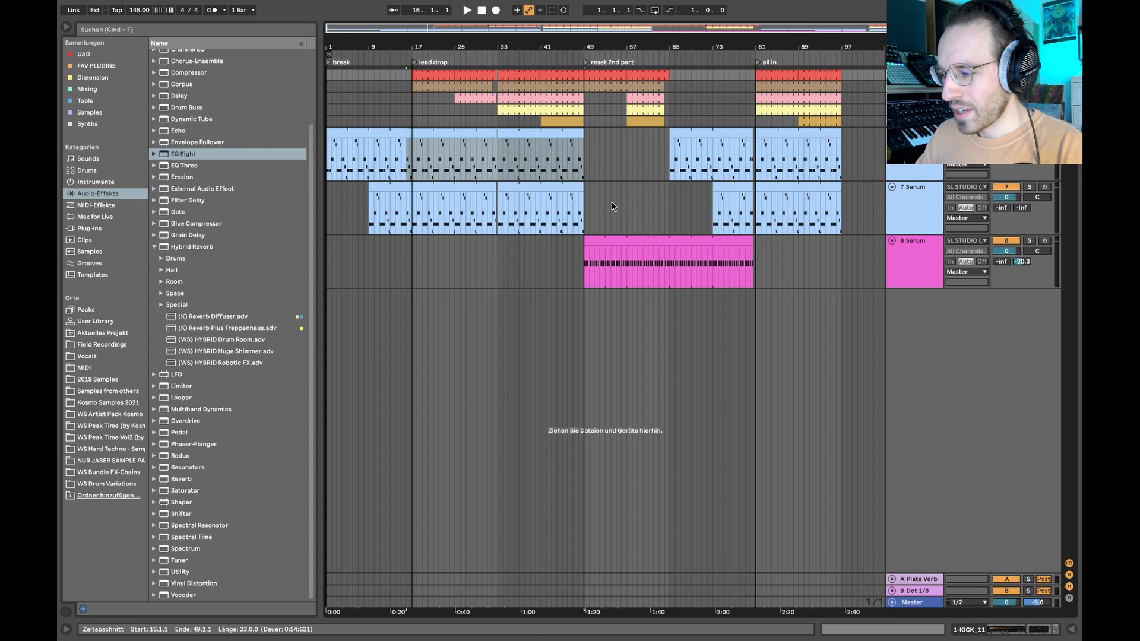
{"action": "left_click", "coordinate": [600, 162]}
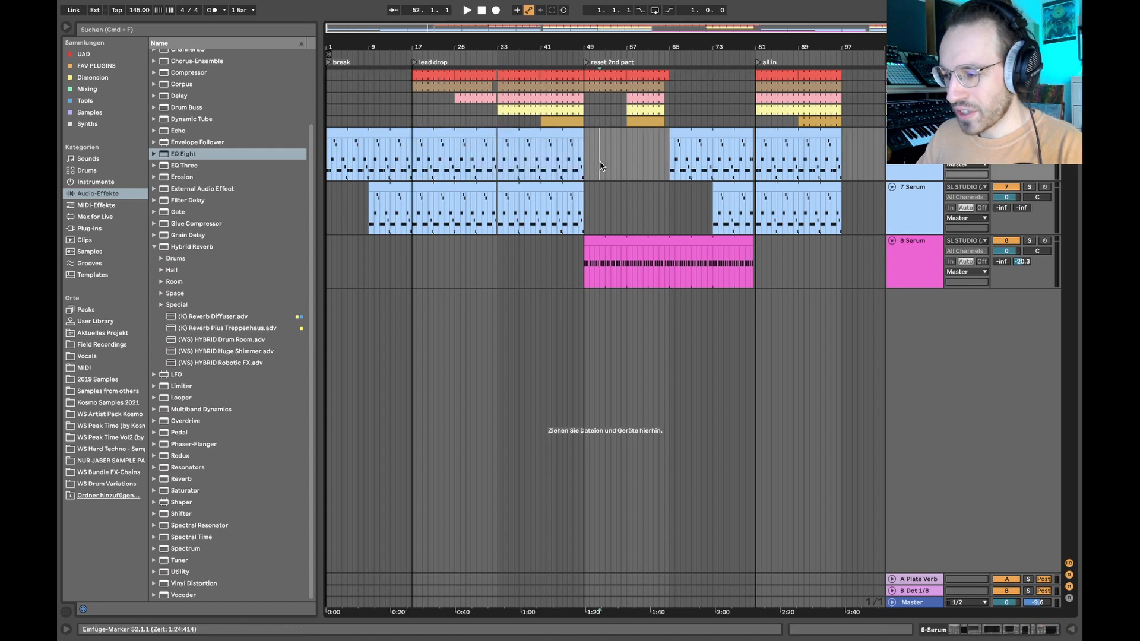
- Solo track 6 Serum, show its device chain and play its lead clip from bar 1
{"action": "left_click", "coordinate": [351, 135]}
{"action": "double_click", "coordinate": [914, 135]}
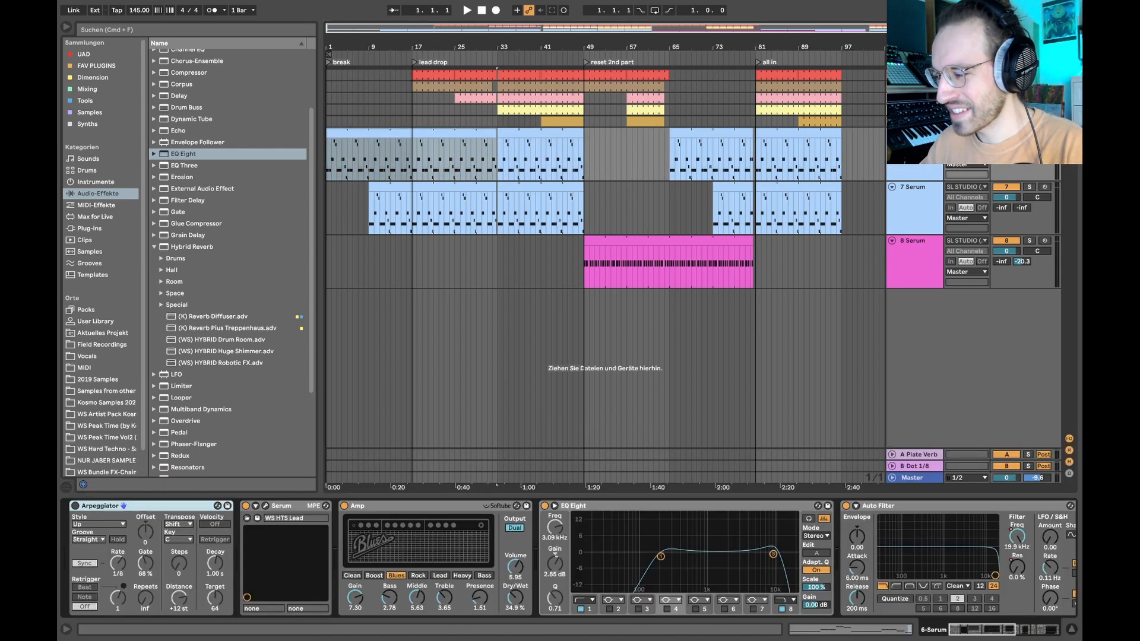
{"action": "key", "text": "space"}
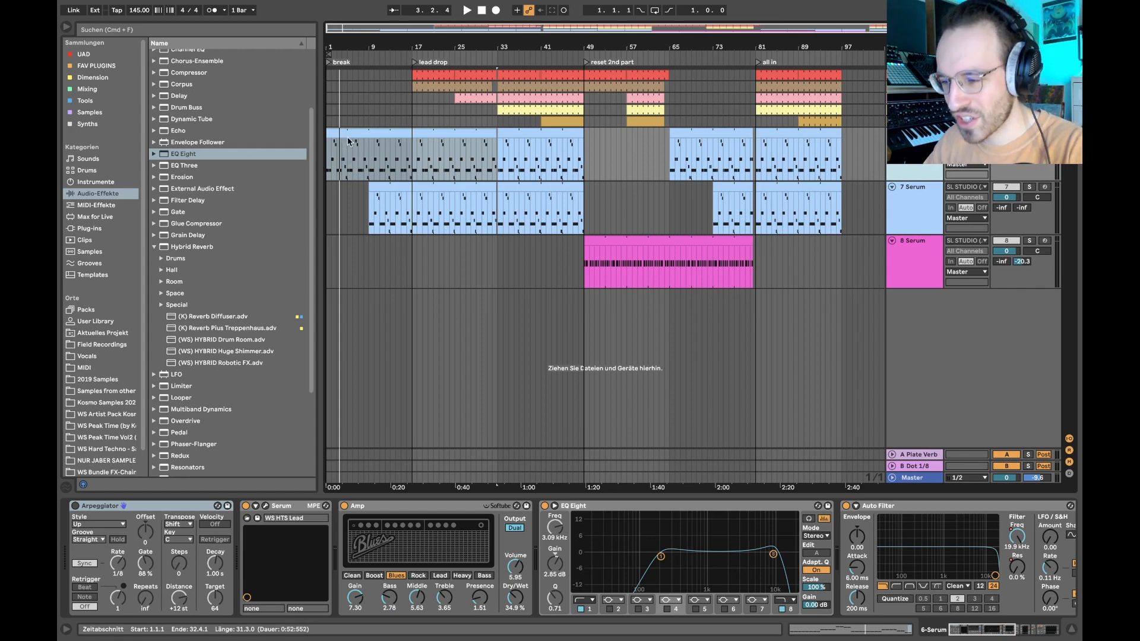
- Open the lead clip's notes and examine its groups of repeated A#1, C#2, F#2 and F2 notes across the four-bar loop
{"action": "double_click", "coordinate": [349, 159]}
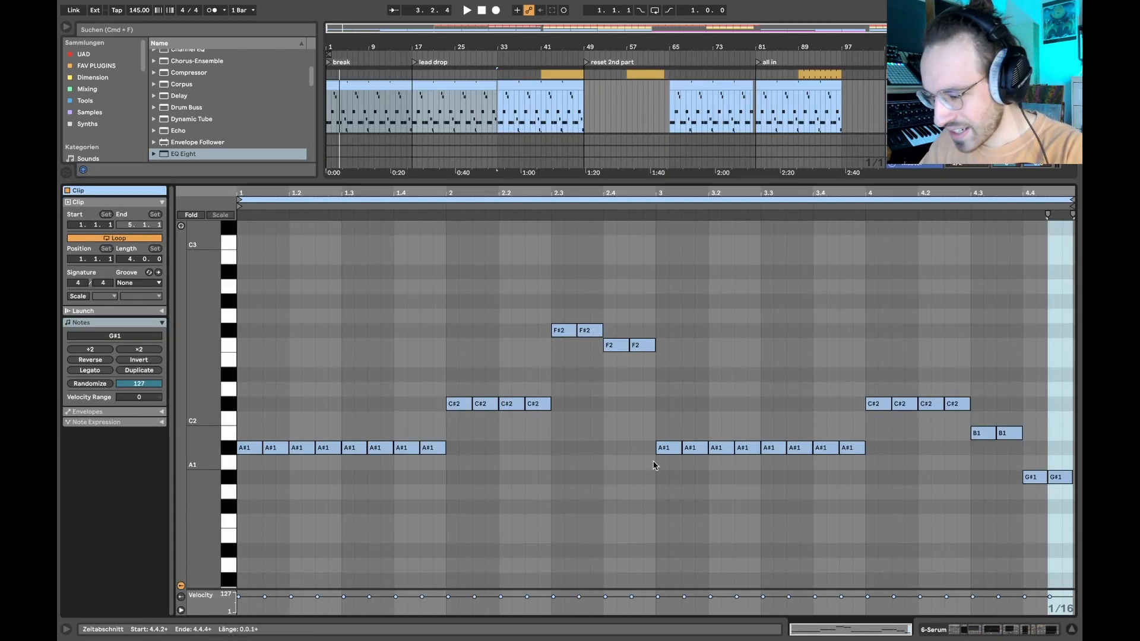
{"action": "key", "text": "shift+Tab"}
{"action": "key", "text": "shift+Tab"}
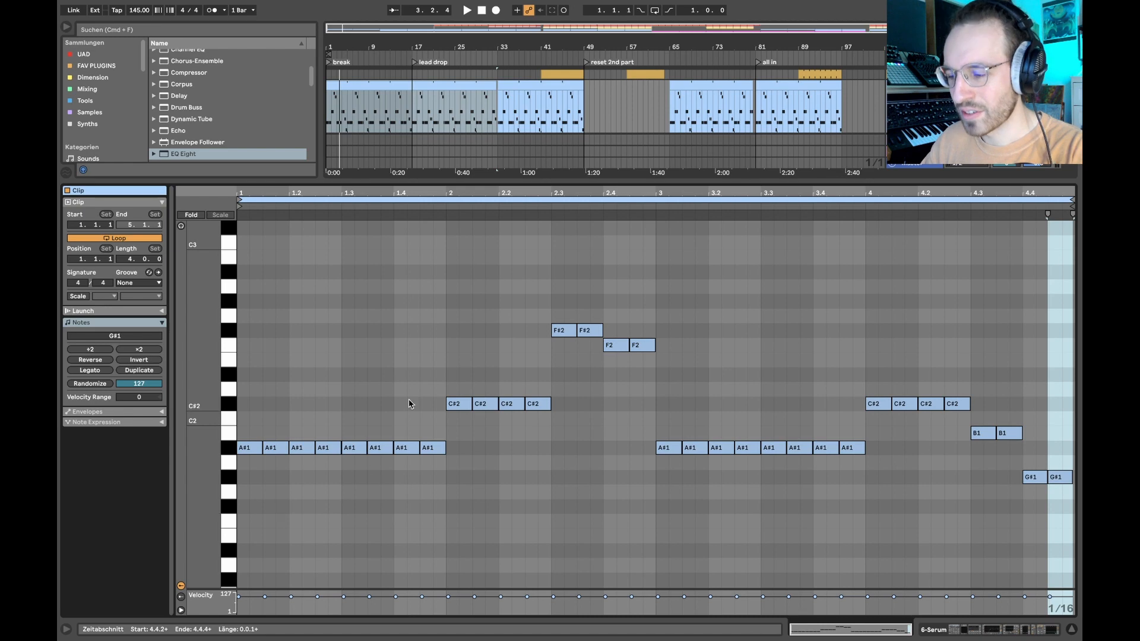
{"action": "left_click_drag", "start_coordinate": [248, 480], "coordinate": [443, 381]}
{"action": "left_click_drag", "start_coordinate": [435, 386], "coordinate": [586, 425]}
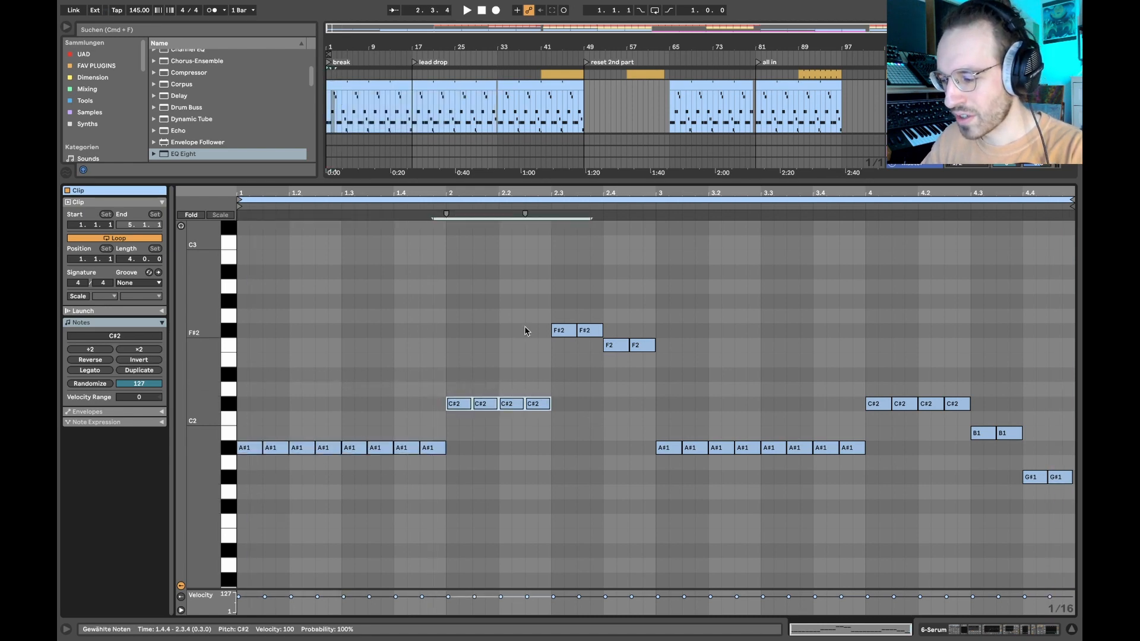
{"action": "left_click_drag", "start_coordinate": [526, 329], "coordinate": [693, 355]}
{"action": "left_click_drag", "start_coordinate": [640, 405], "coordinate": [842, 479]}
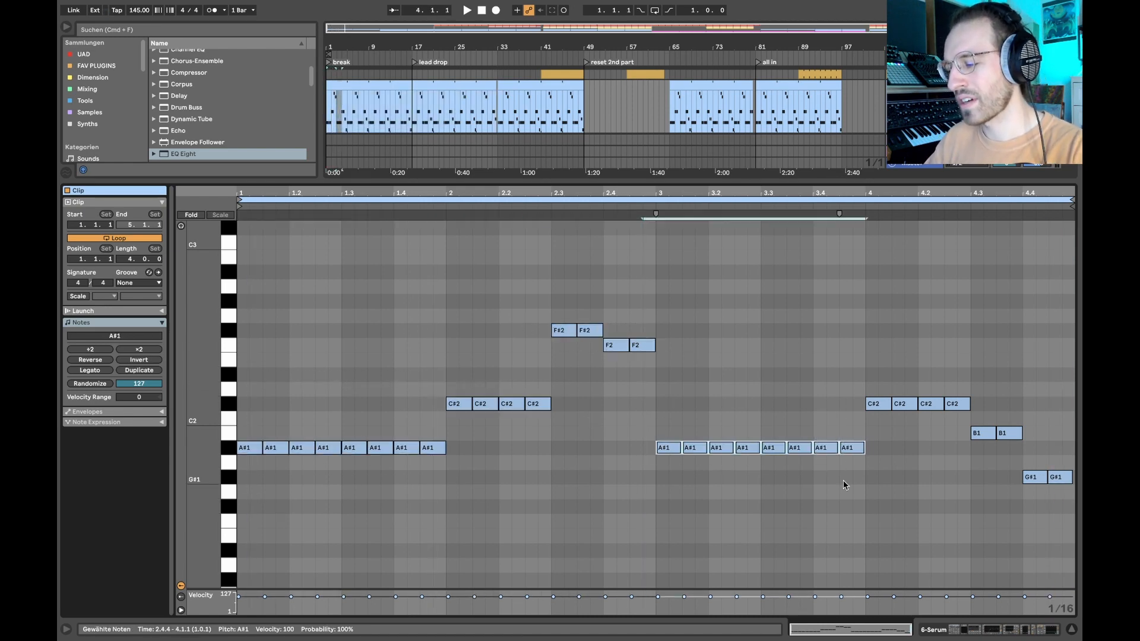
{"action": "left_click_drag", "start_coordinate": [522, 305], "coordinate": [678, 398]}
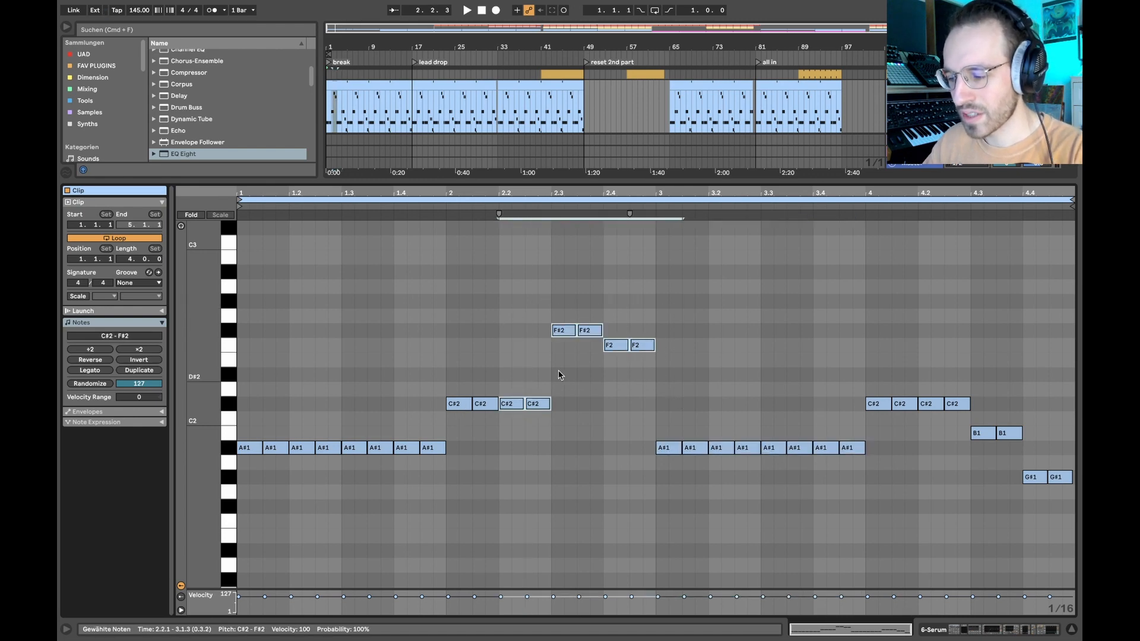
{"action": "left_click", "coordinate": [558, 371]}
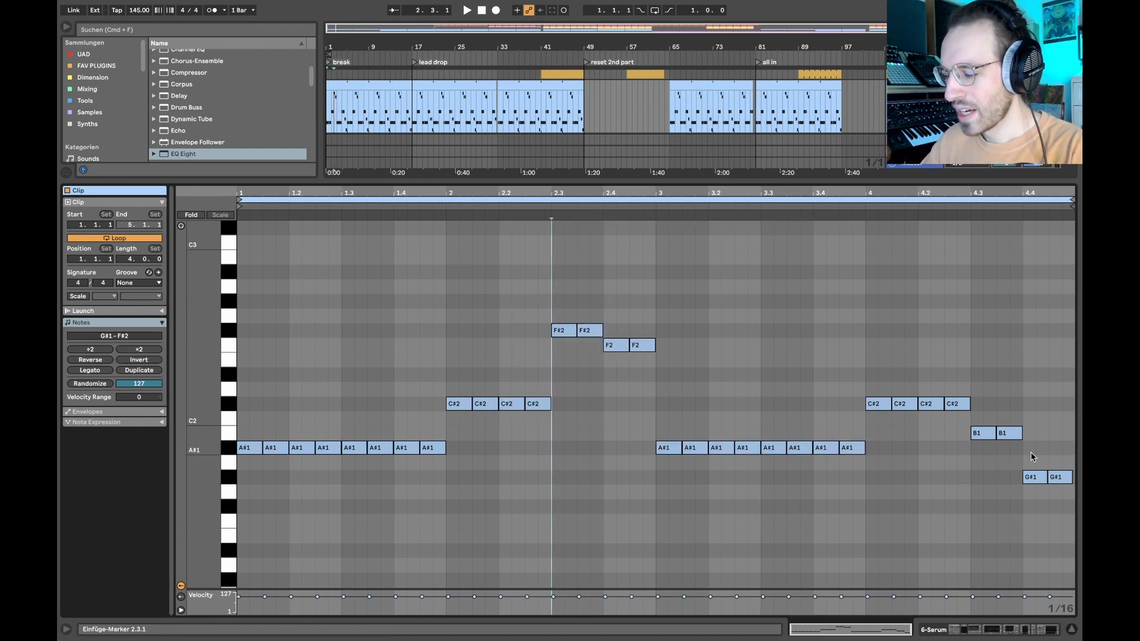
{"action": "key", "text": "shift+Tab"}
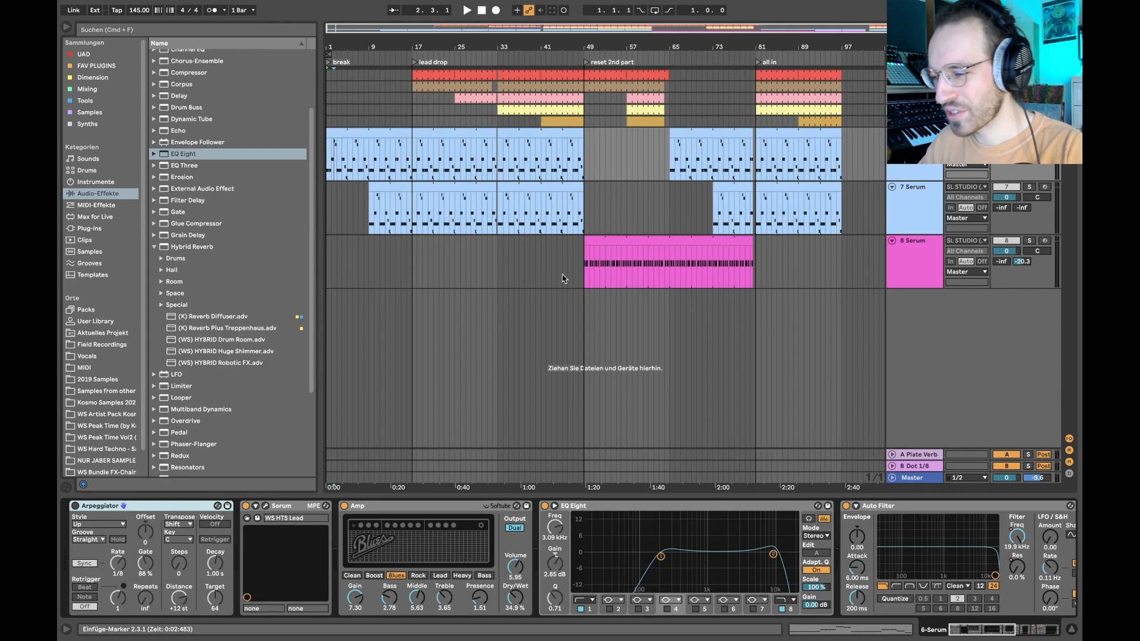
- Open the lead's Serum instrument and look over Osc A's Analog wavetables and the global unison settings
{"action": "left_click", "coordinate": [264, 506]}
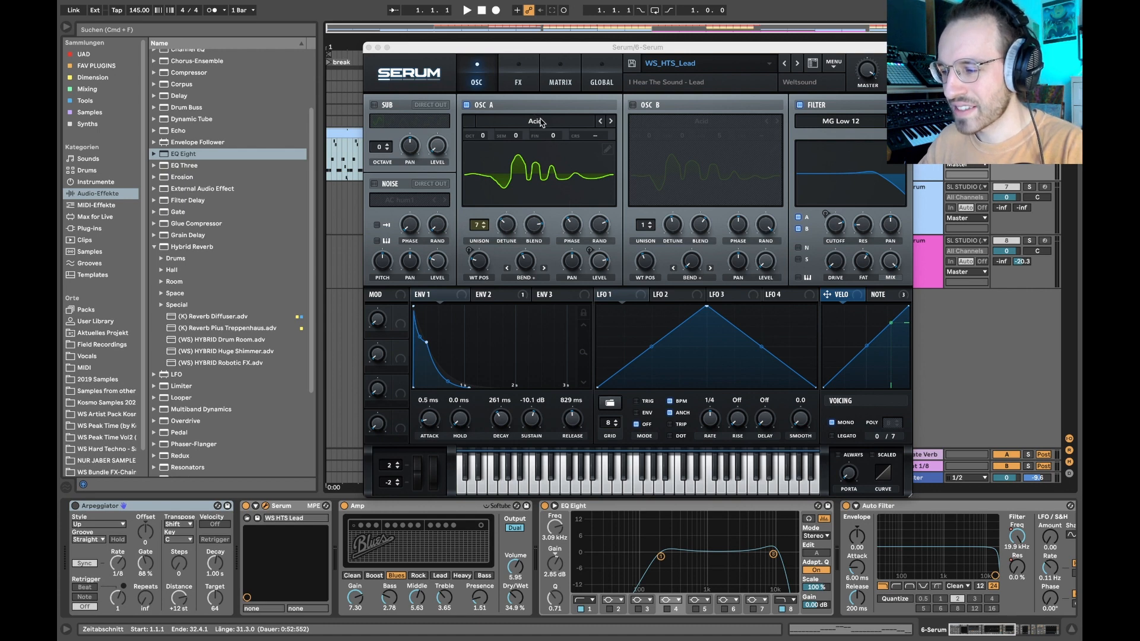
{"action": "left_click", "coordinate": [521, 181]}
{"action": "left_click", "coordinate": [522, 181]}
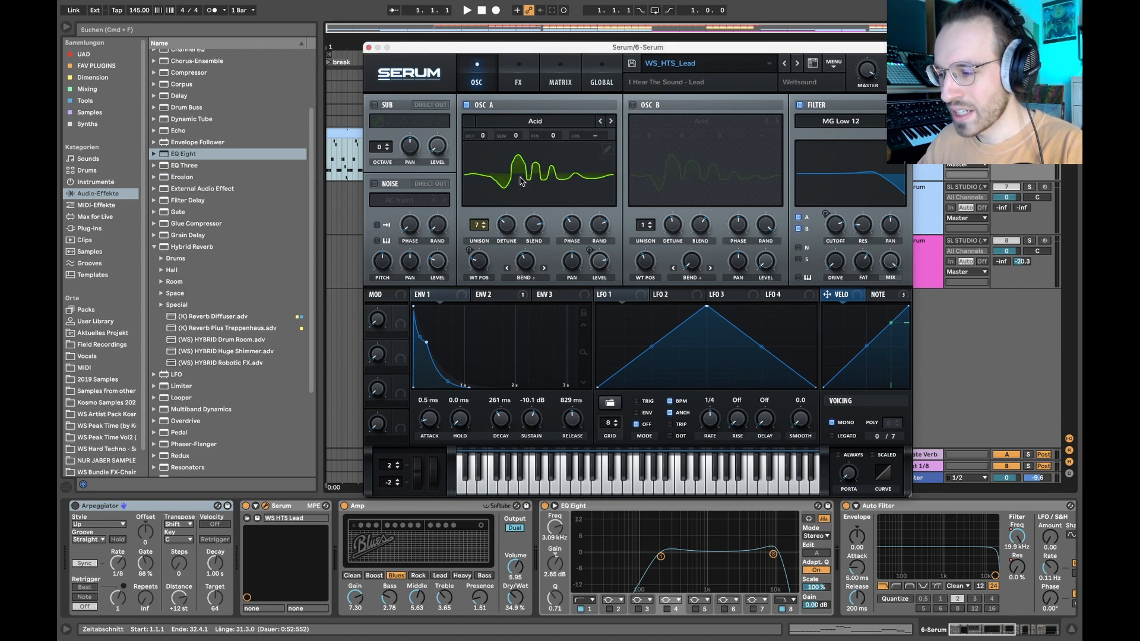
{"action": "left_click", "coordinate": [560, 121]}
{"action": "mouse_move", "coordinate": [564, 137]}
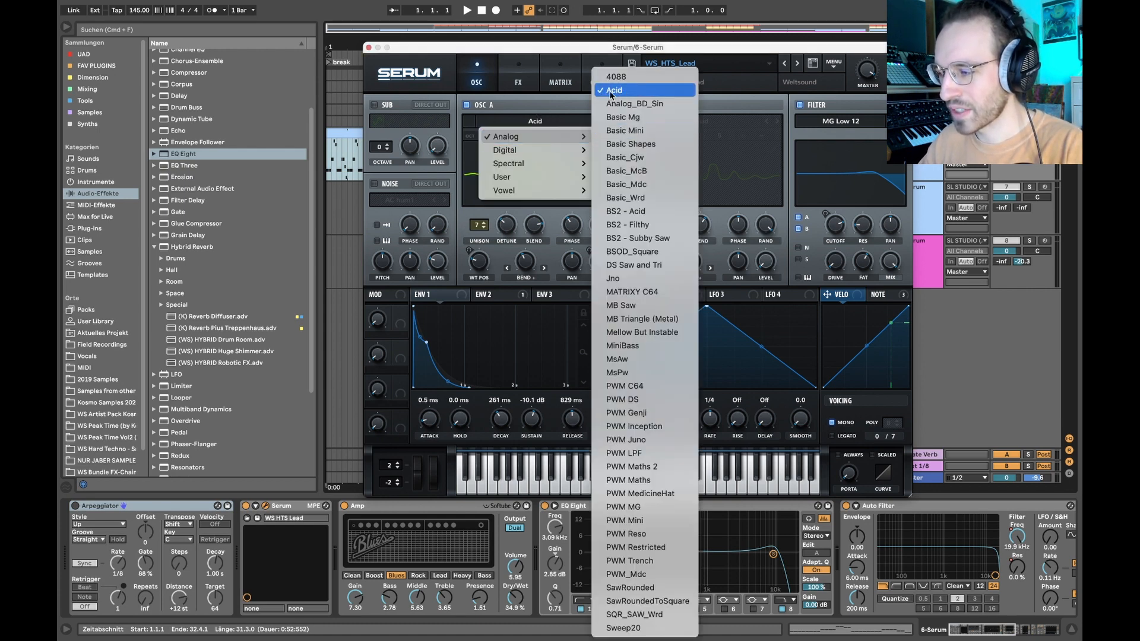
{"action": "left_click", "coordinate": [508, 109]}
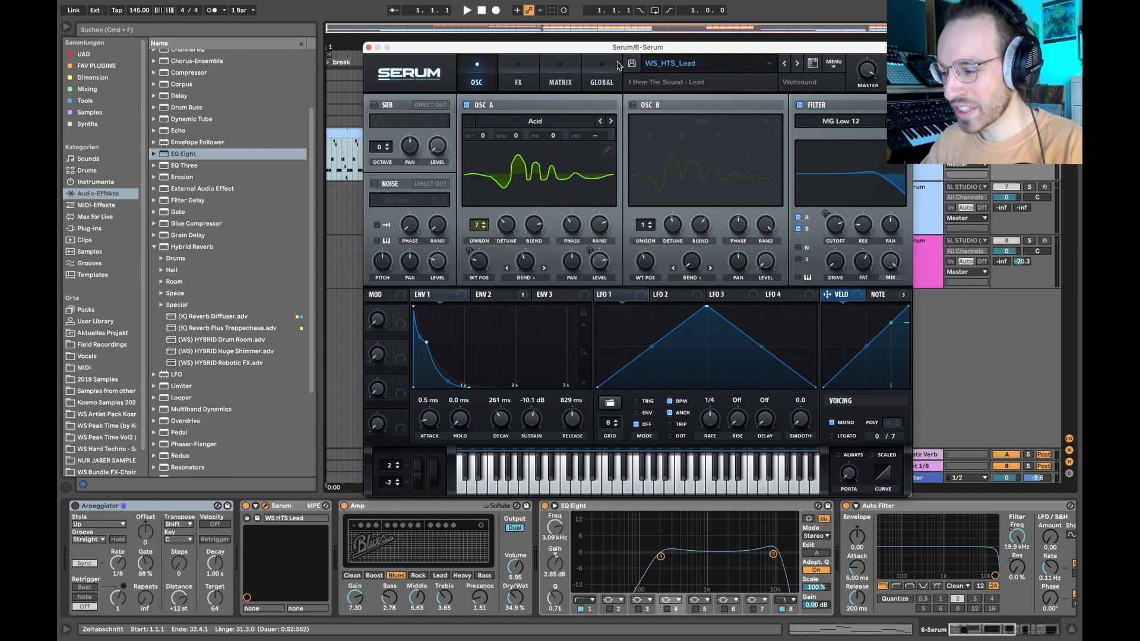
{"action": "left_click", "coordinate": [570, 87]}
{"action": "left_click", "coordinate": [594, 76]}
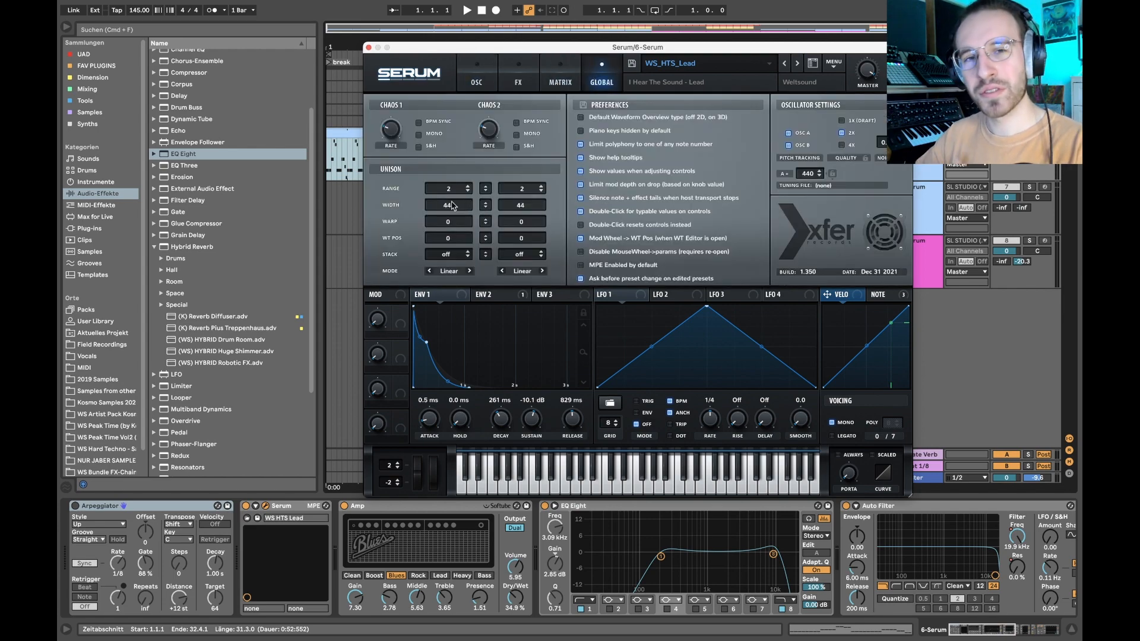
- Set Osc A's unison to 1 voice in Serum and play the lead
{"action": "left_click", "coordinate": [479, 67]}
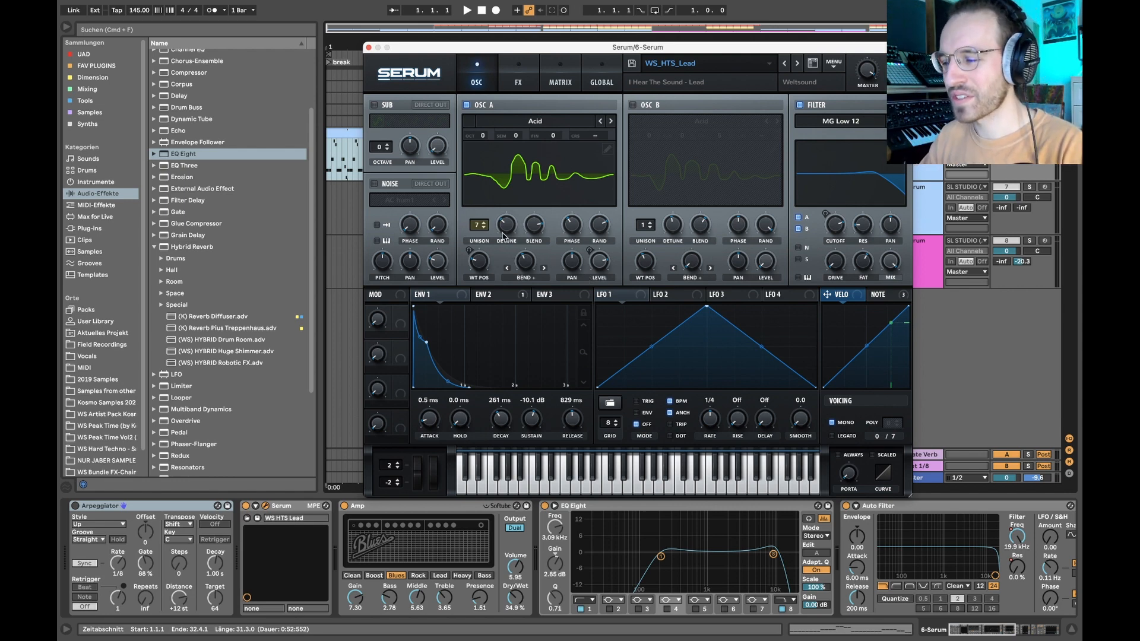
{"action": "left_click_drag", "start_coordinate": [475, 228], "coordinate": [476, 255]}
{"action": "key", "text": "space"}
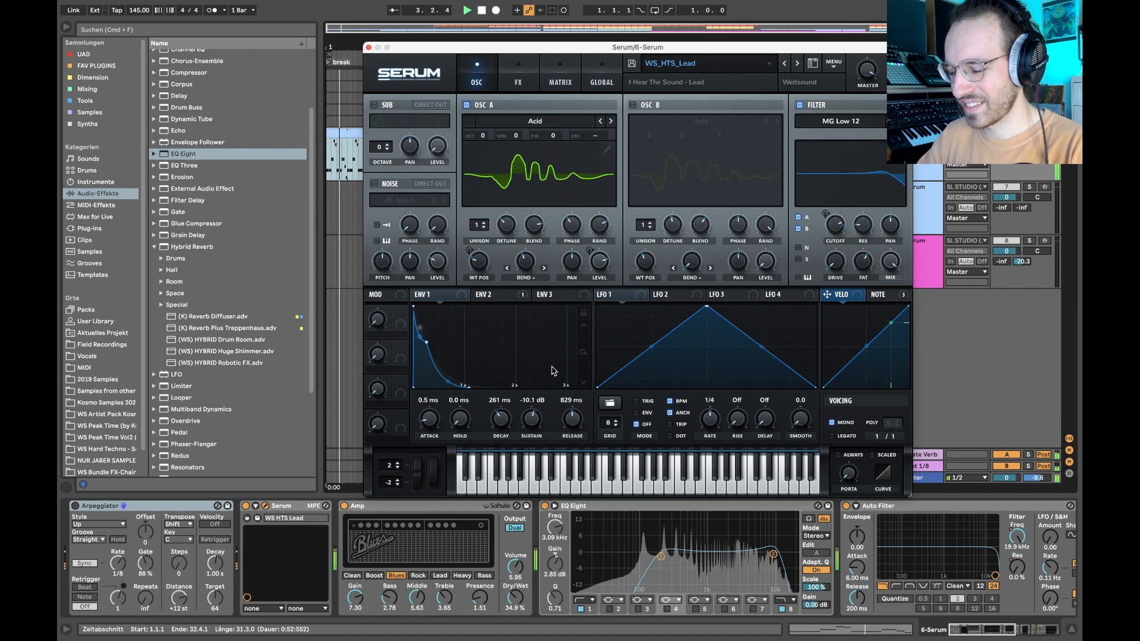
- Undo Osc A's last unison change and stop playback
{"action": "key", "text": "super+z"}
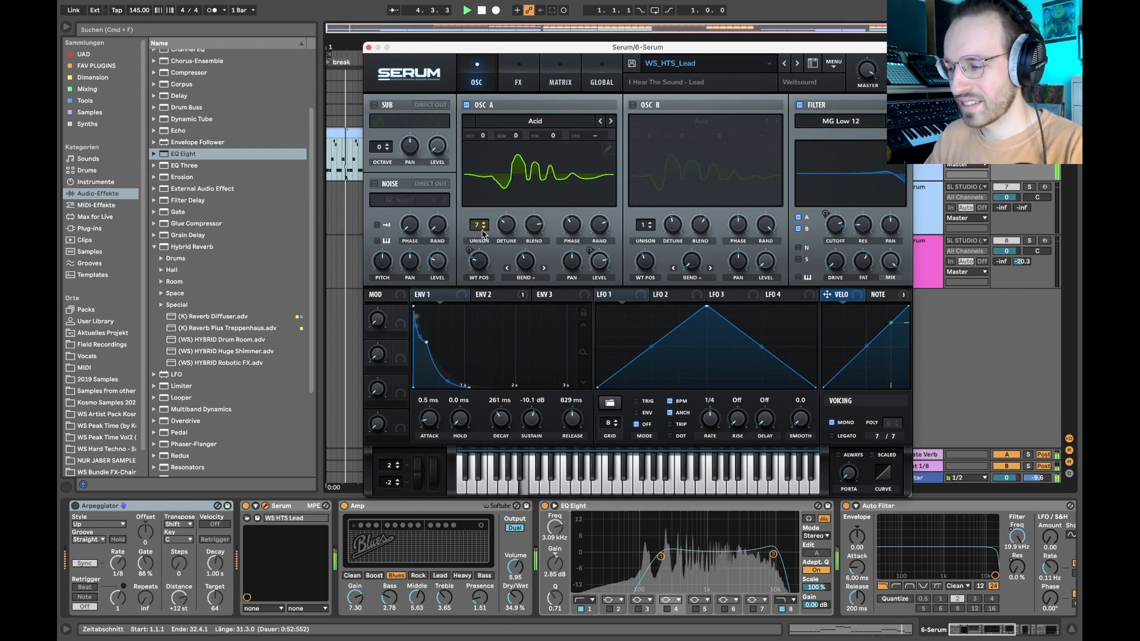
{"action": "key", "text": "space"}
- Try a unison width of 100 for Osc A in Serum's global settings, play the lead, and undo the change
{"action": "left_click", "coordinate": [561, 82]}
{"action": "left_click", "coordinate": [602, 81]}
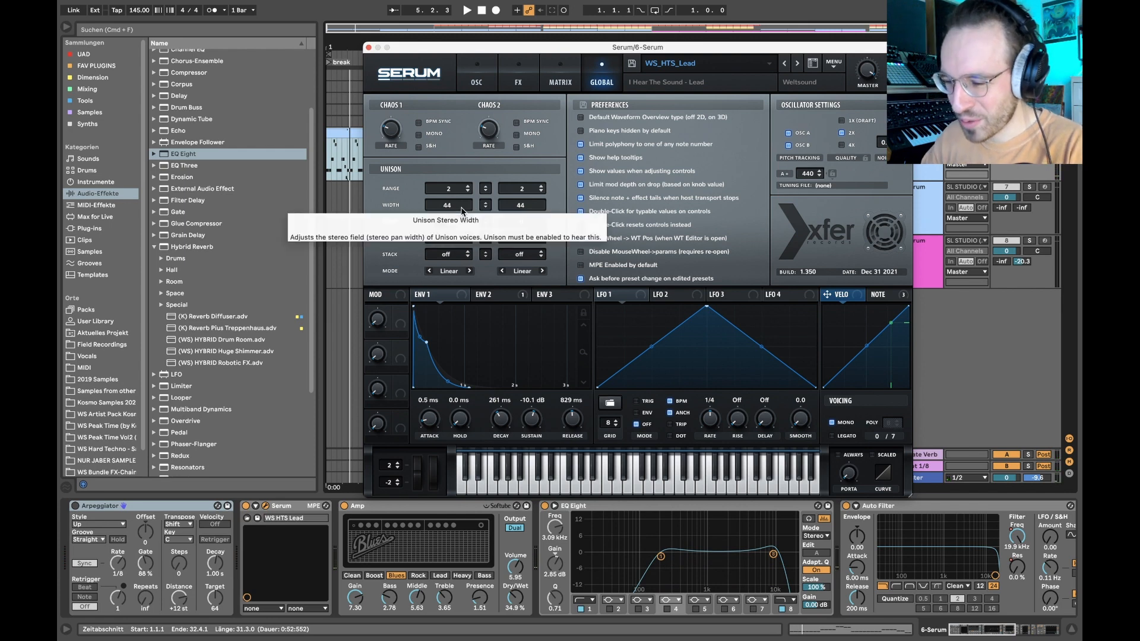
{"action": "left_click_drag", "start_coordinate": [463, 210], "coordinate": [519, 5]}
{"action": "key", "text": "space"}
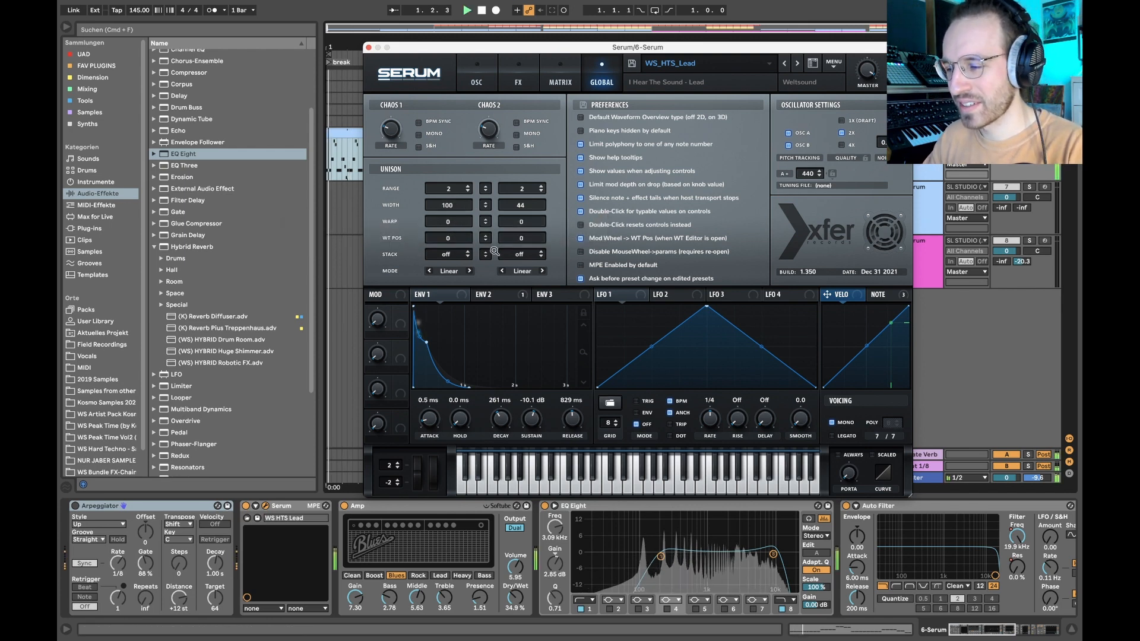
{"action": "key", "text": "space"}
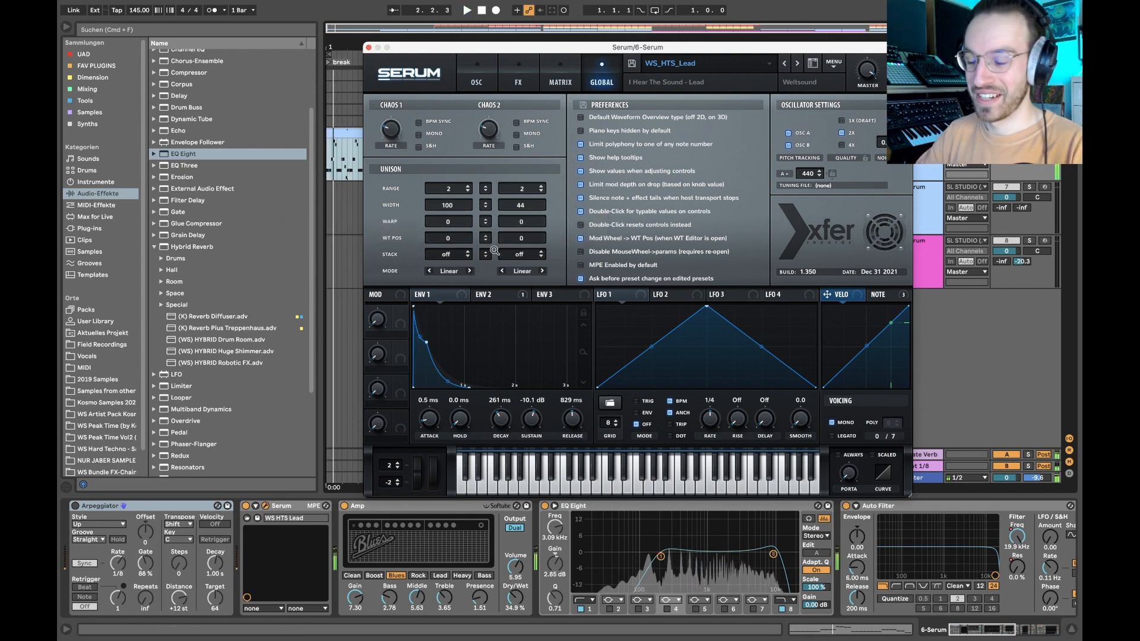
{"action": "key", "text": "super+z"}
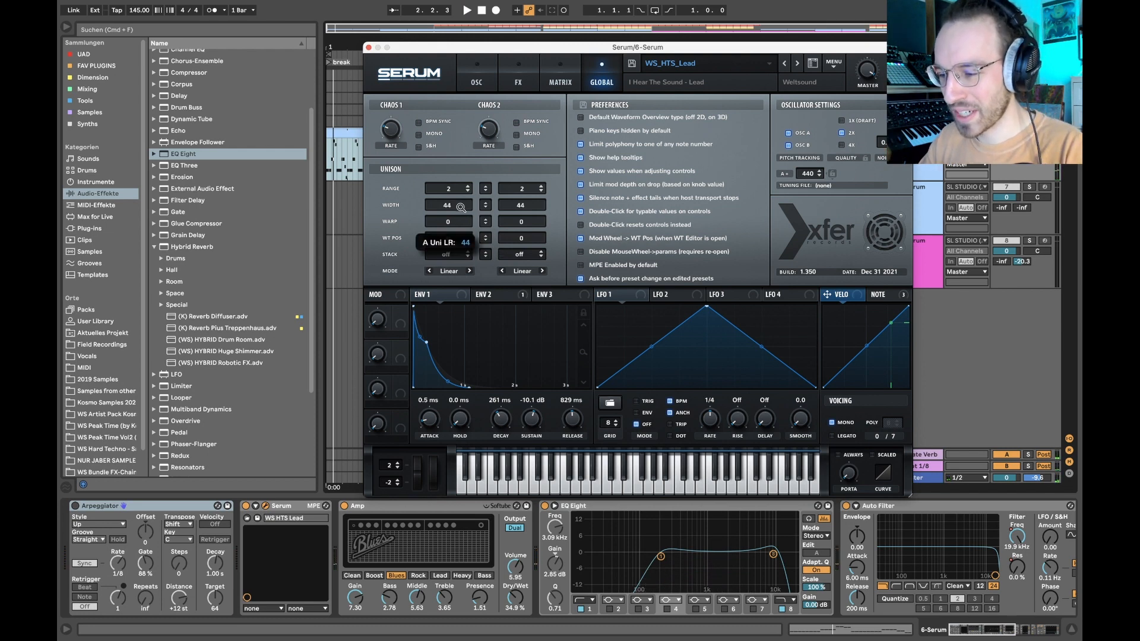
- Show Envelope 1 alongside Serum's oscillator settings and play the lead from bar 1
{"action": "left_click", "coordinate": [484, 74]}
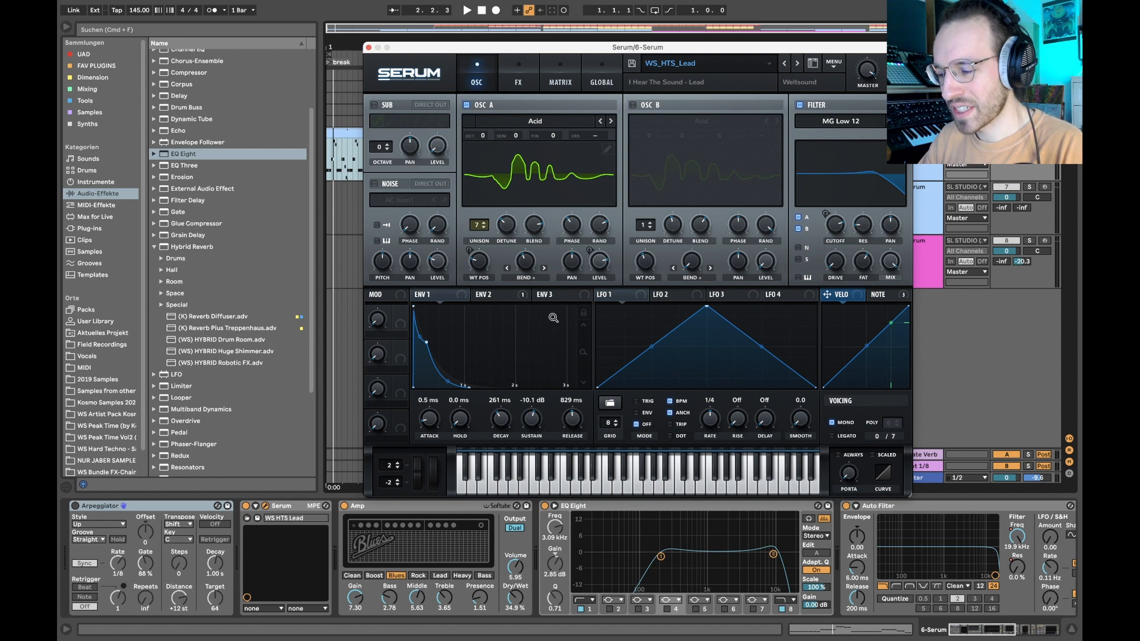
{"action": "left_click", "coordinate": [434, 295]}
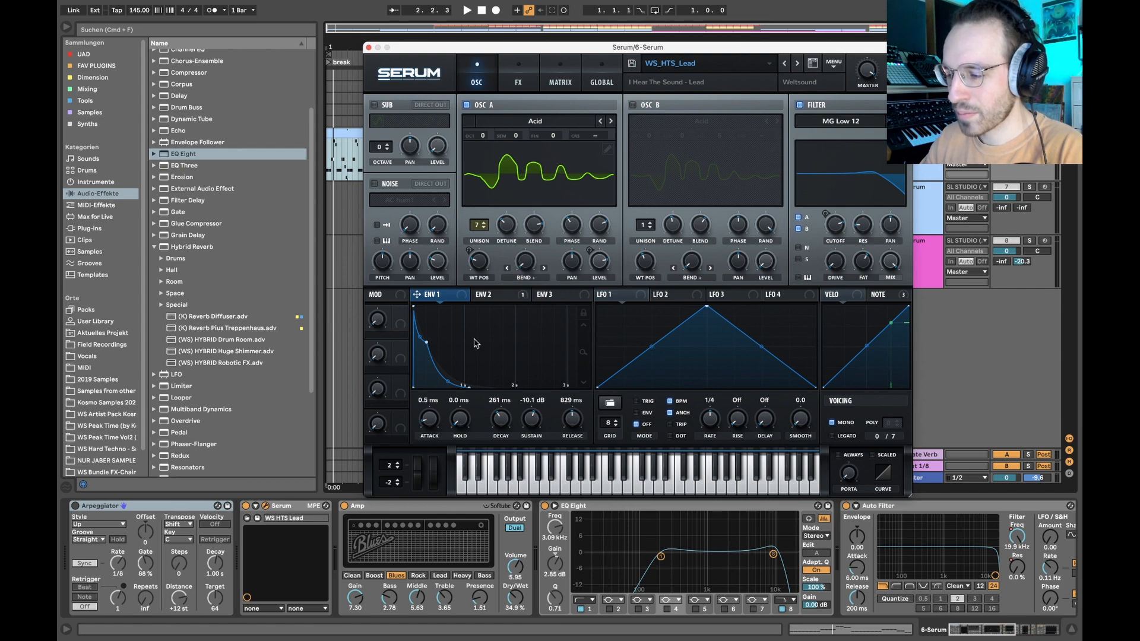
{"action": "key", "text": "space"}
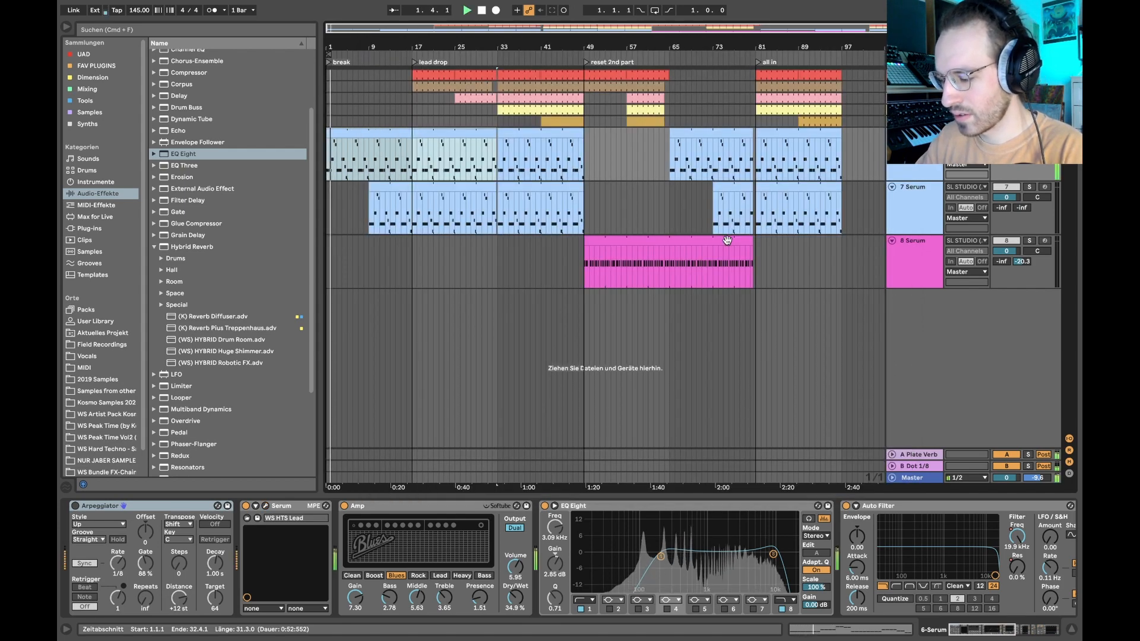
- Open track 6's Serum, stop playback and examine which modulators are assigned to Osc A's wavetable position
{"action": "left_click", "coordinate": [265, 507]}
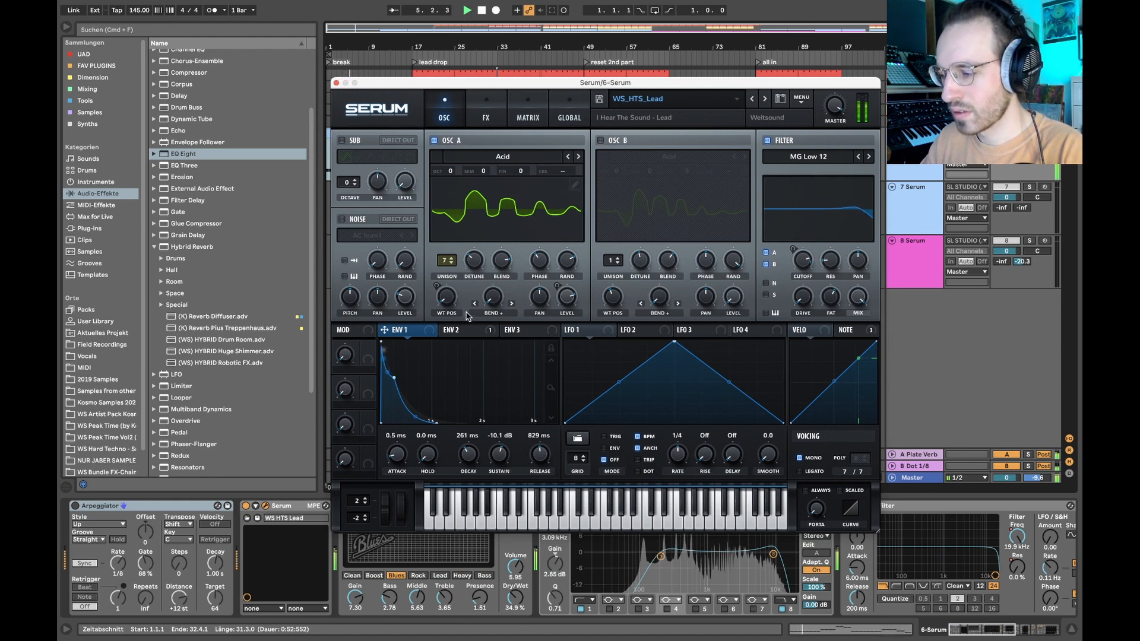
{"action": "key", "text": "space"}
{"action": "right_click", "coordinate": [446, 300]}
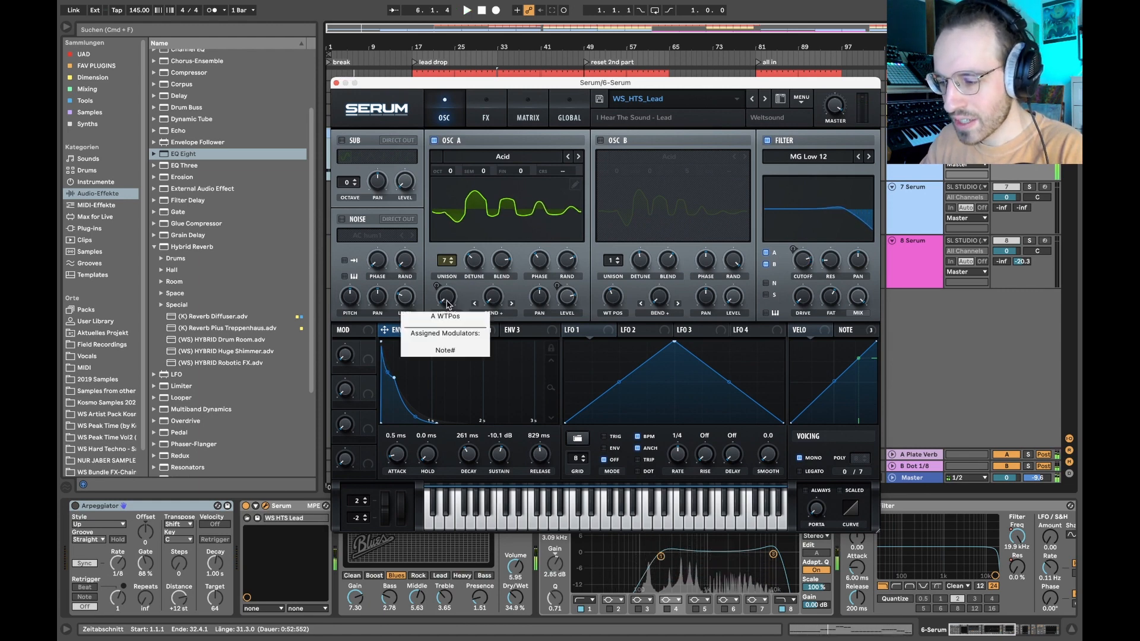
{"action": "left_click", "coordinate": [485, 266]}
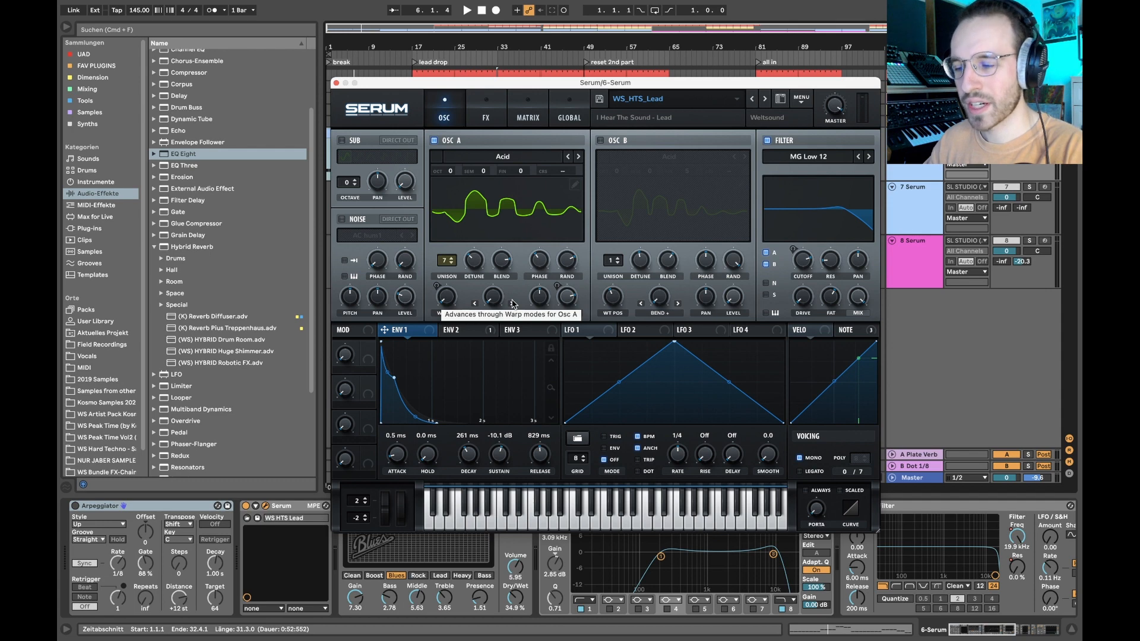
- Adjust Osc A's Bend + warp and wavetable position while playing the lead
{"action": "key", "text": "space"}
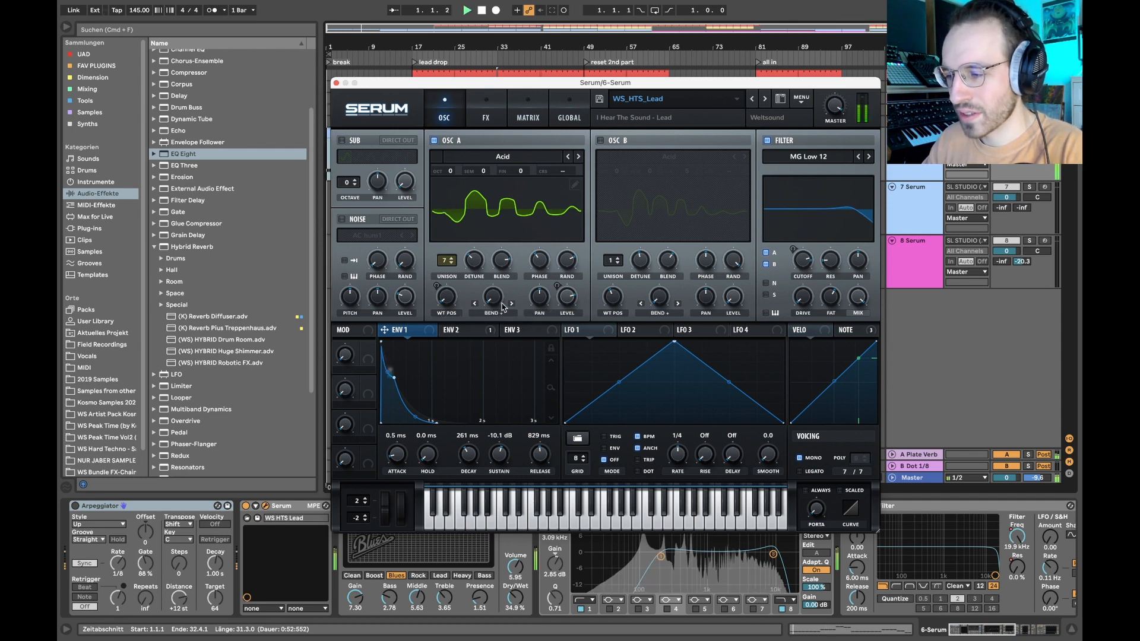
{"action": "left_click_drag", "start_coordinate": [492, 307], "coordinate": [505, 218]}
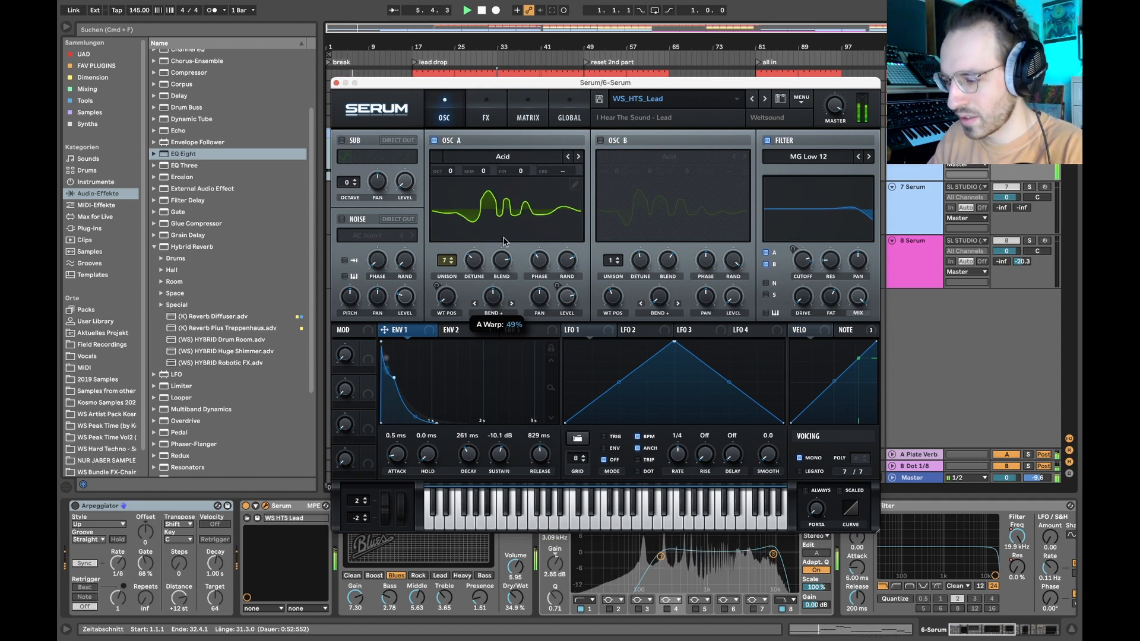
{"action": "mouse_move", "coordinate": [447, 289]}
{"action": "left_mouse_down"}
{"action": "mouse_move", "coordinate": [450, 199]}
{"action": "mouse_move", "coordinate": [461, 285]}
{"action": "left_mouse_up"}
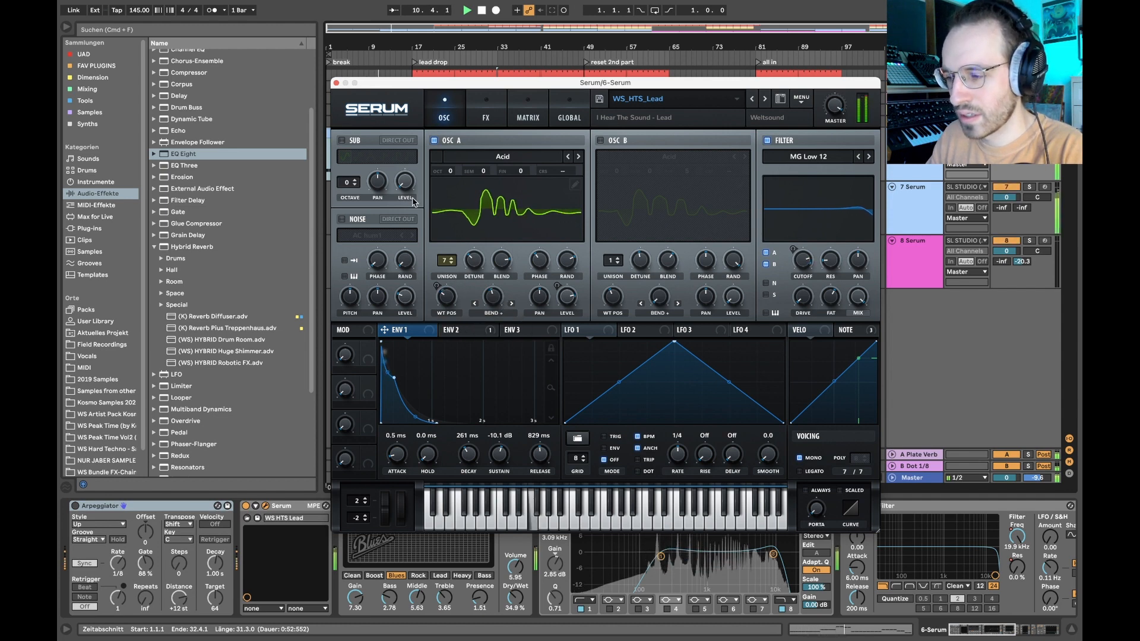
{"action": "key", "text": "space"}
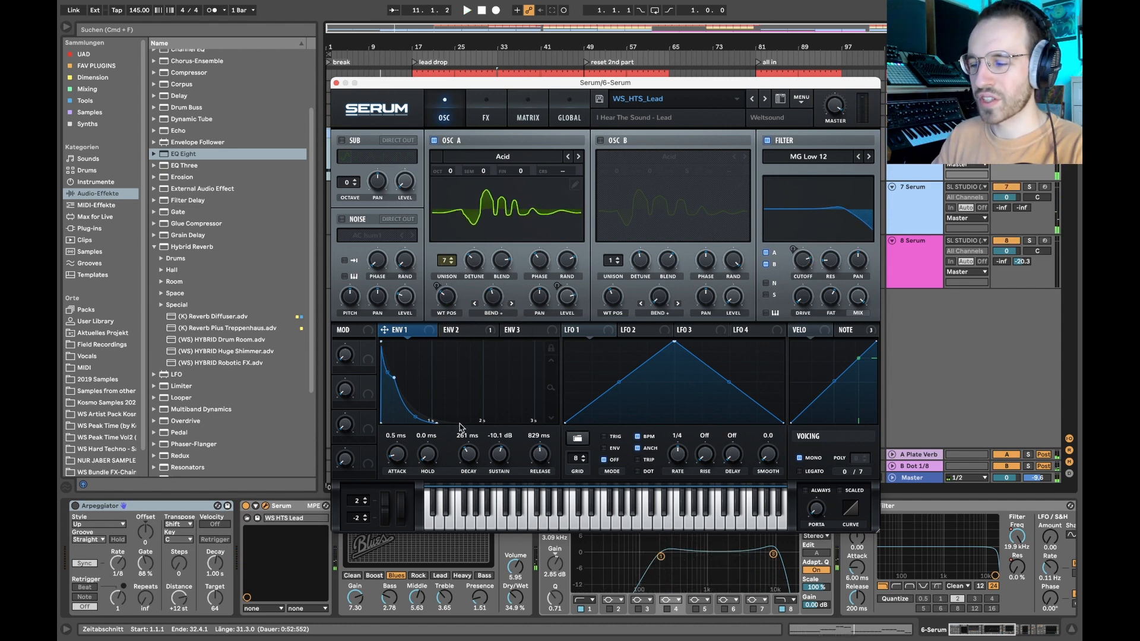
{"action": "left_click", "coordinate": [502, 300]}
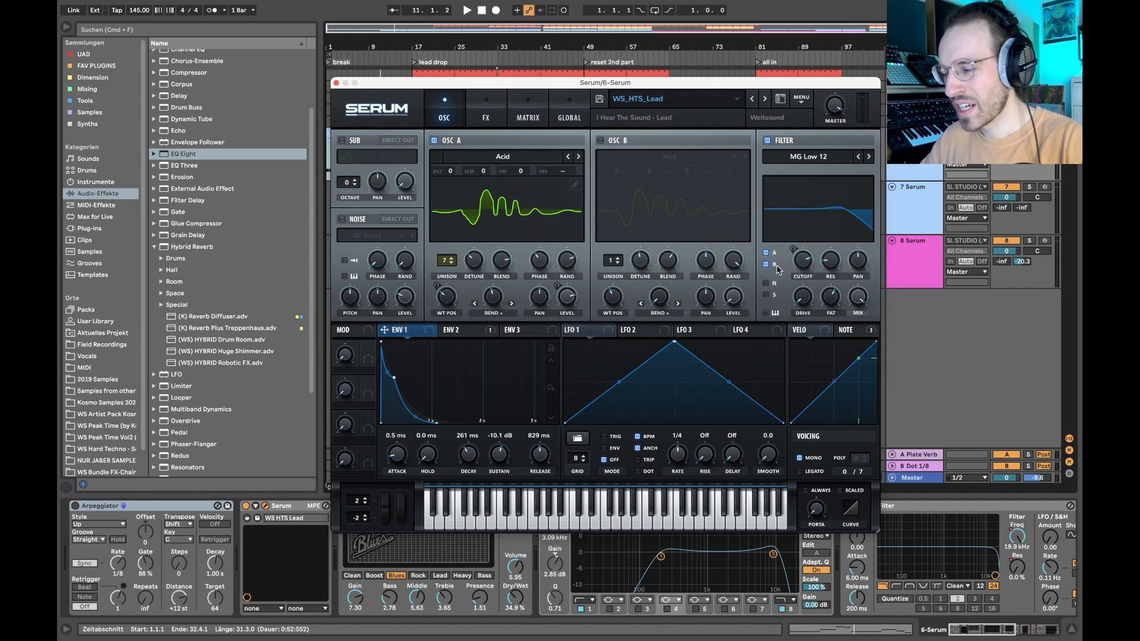
- Try out the MG Low 12 filter's cutoff with the lead and look over the Envelope 2 and Envelope 1 shapes
{"action": "mouse_move", "coordinate": [803, 260]}
{"action": "left_mouse_down"}
{"action": "mouse_move", "coordinate": [798, 320]}
{"action": "mouse_move", "coordinate": [791, 272]}
{"action": "left_mouse_up"}
{"action": "key", "text": "space"}
{"action": "left_click", "coordinate": [454, 330]}
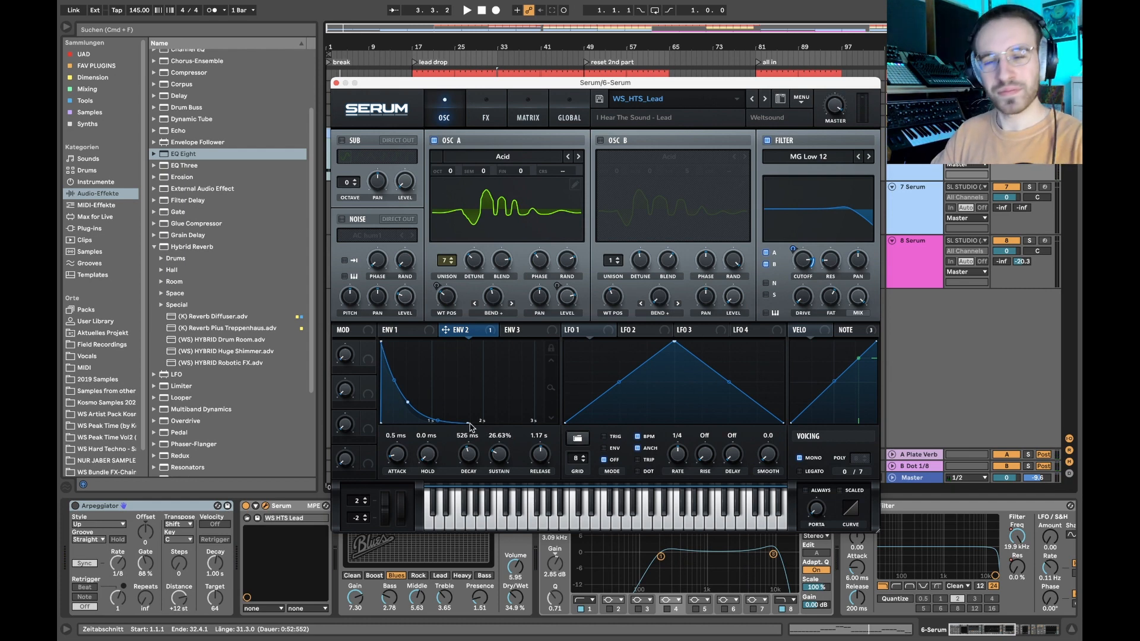
{"action": "left_click", "coordinate": [414, 330]}
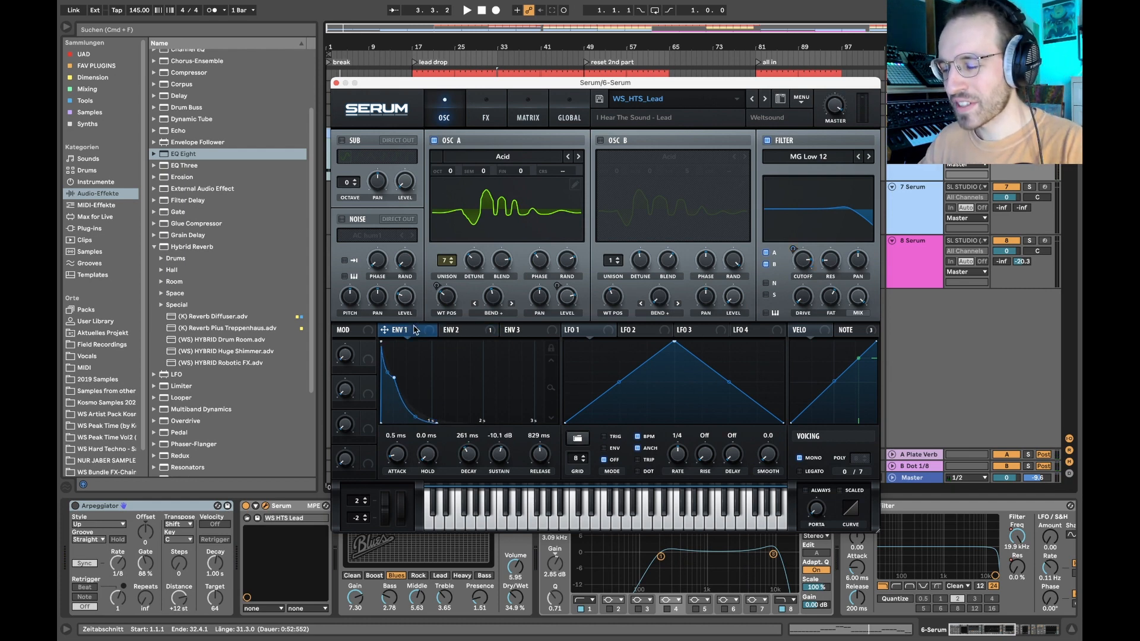
- Bypass Serum's distortion, EQ and compressor, play the lead, and switch all three effects back on
{"action": "left_click", "coordinate": [482, 114]}
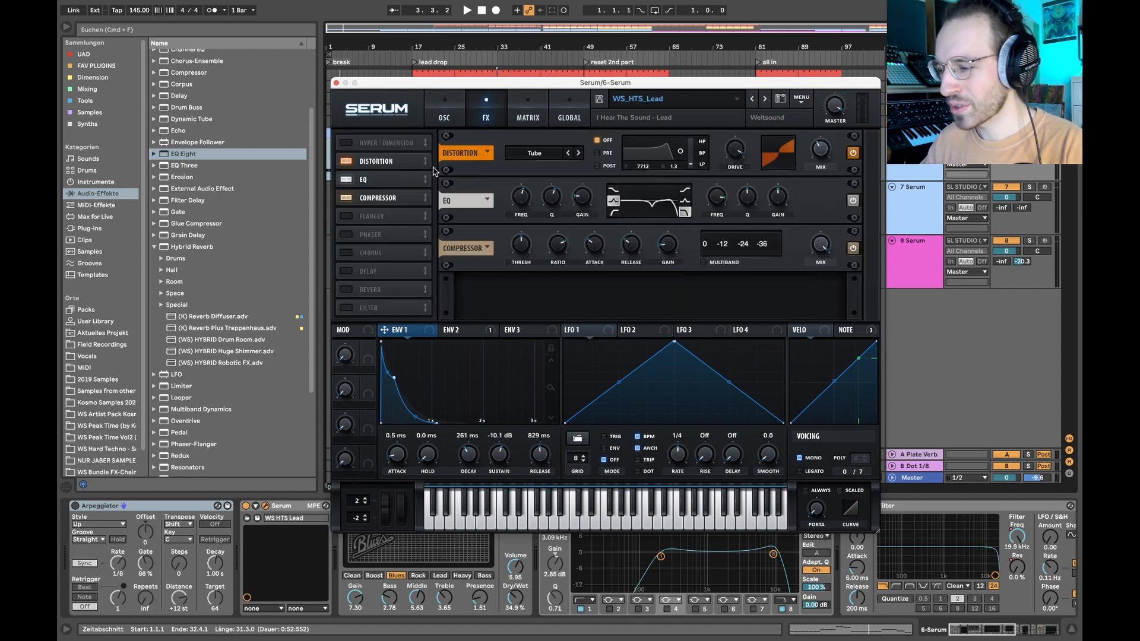
{"action": "left_click", "coordinate": [345, 160]}
{"action": "left_click", "coordinate": [345, 179]}
{"action": "left_click", "coordinate": [347, 198]}
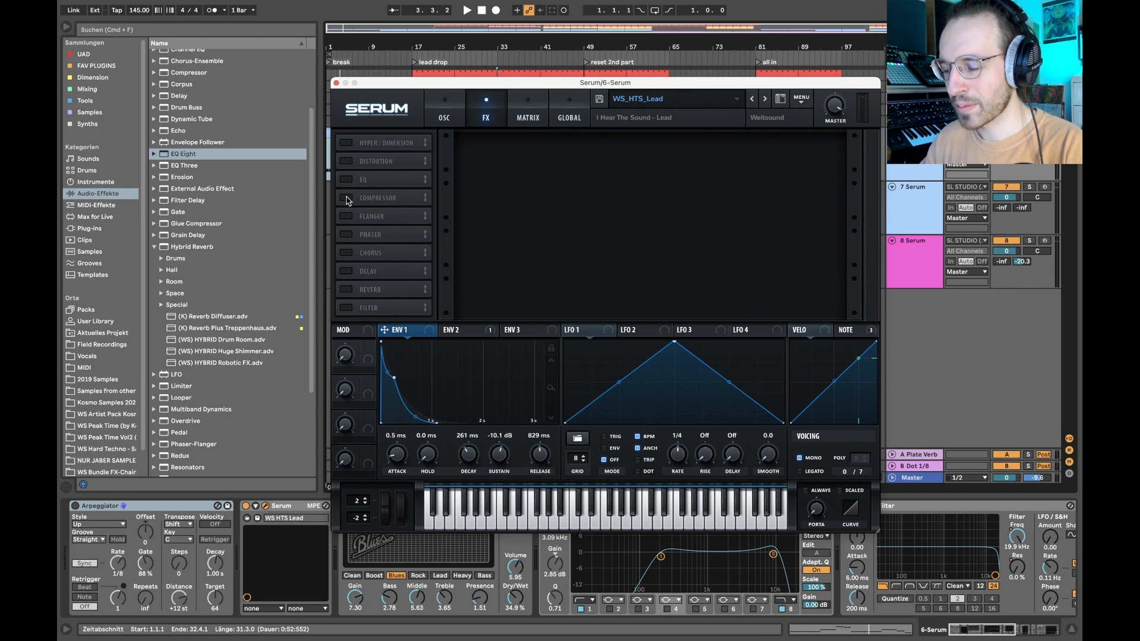
{"action": "key", "text": "space"}
{"action": "left_click", "coordinate": [345, 179]}
{"action": "left_click", "coordinate": [347, 198]}
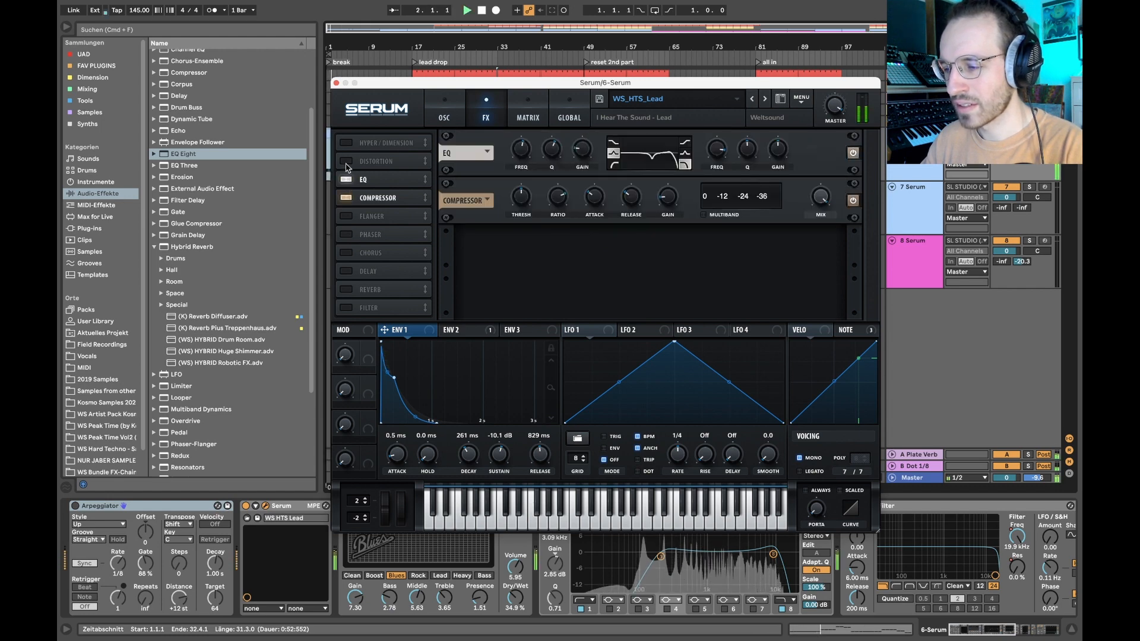
{"action": "left_click", "coordinate": [346, 166]}
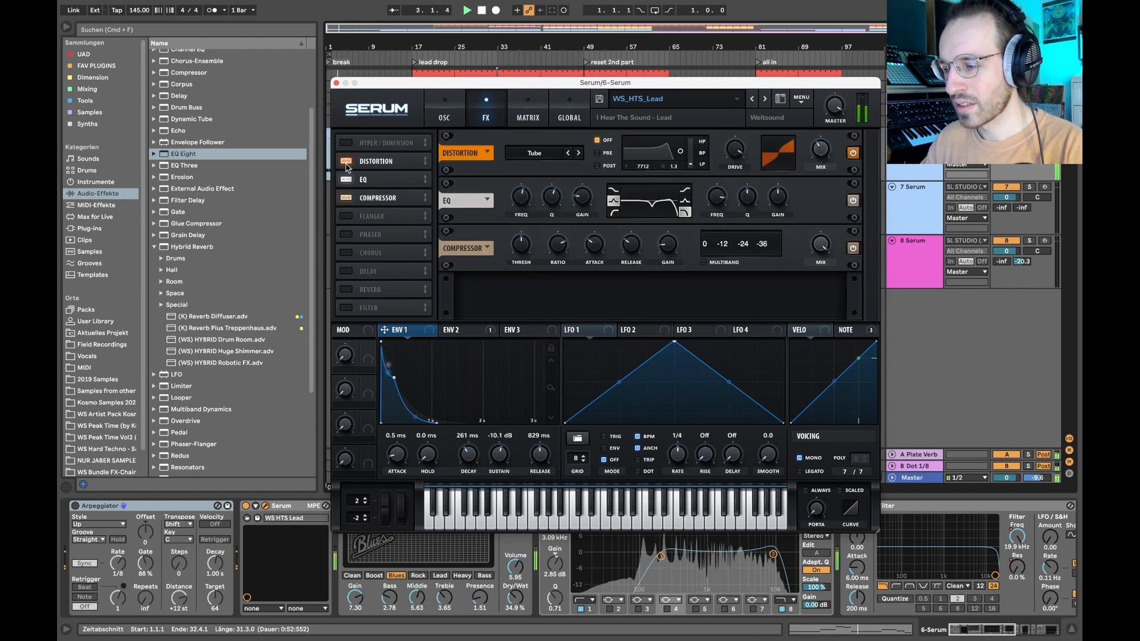
{"action": "key", "text": "space"}
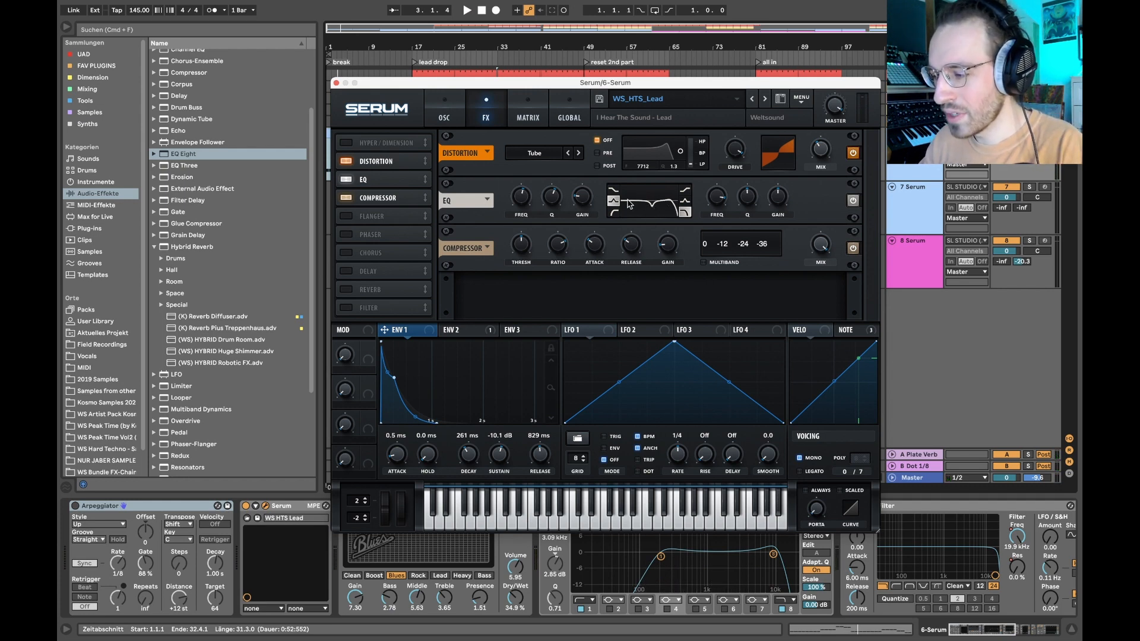
- Raise the low band's gain in Serum's EQ to about -0.2 dB, play the lead, and restore the low-band cut
{"action": "left_click_drag", "start_coordinate": [583, 198], "coordinate": [575, 153]}
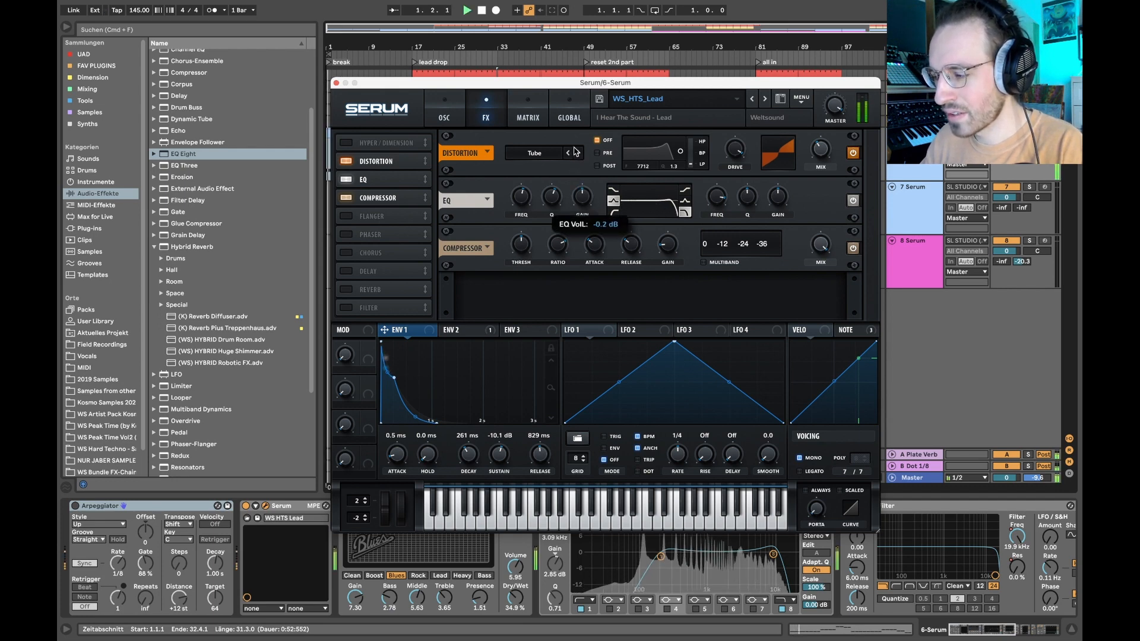
{"action": "key", "text": "space"}
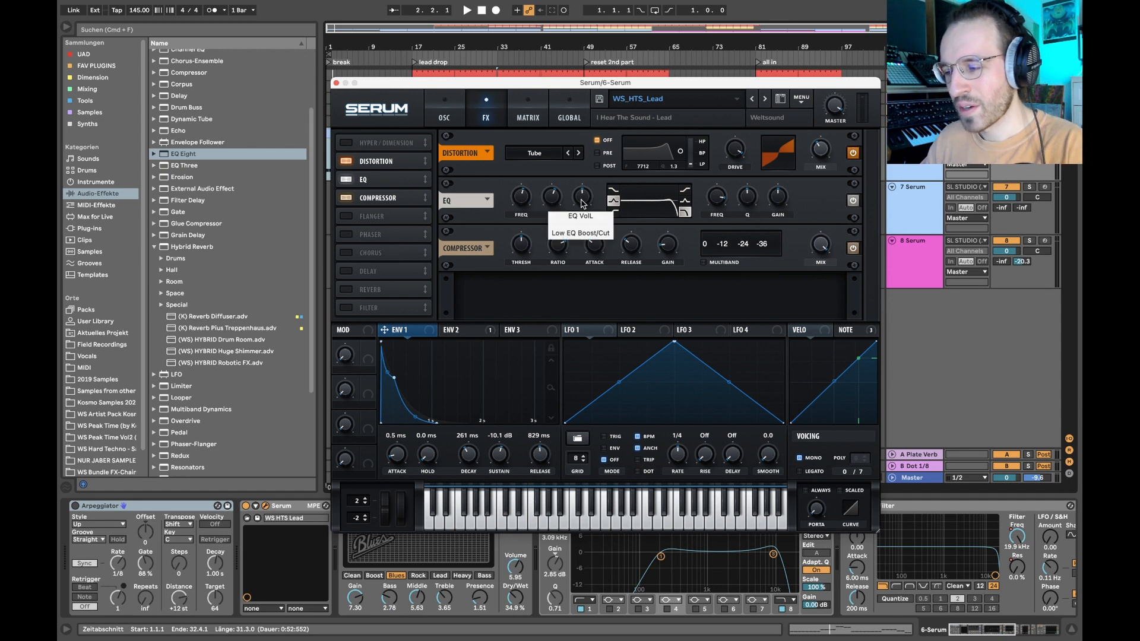
{"action": "left_click_drag", "start_coordinate": [582, 204], "coordinate": [585, 243]}
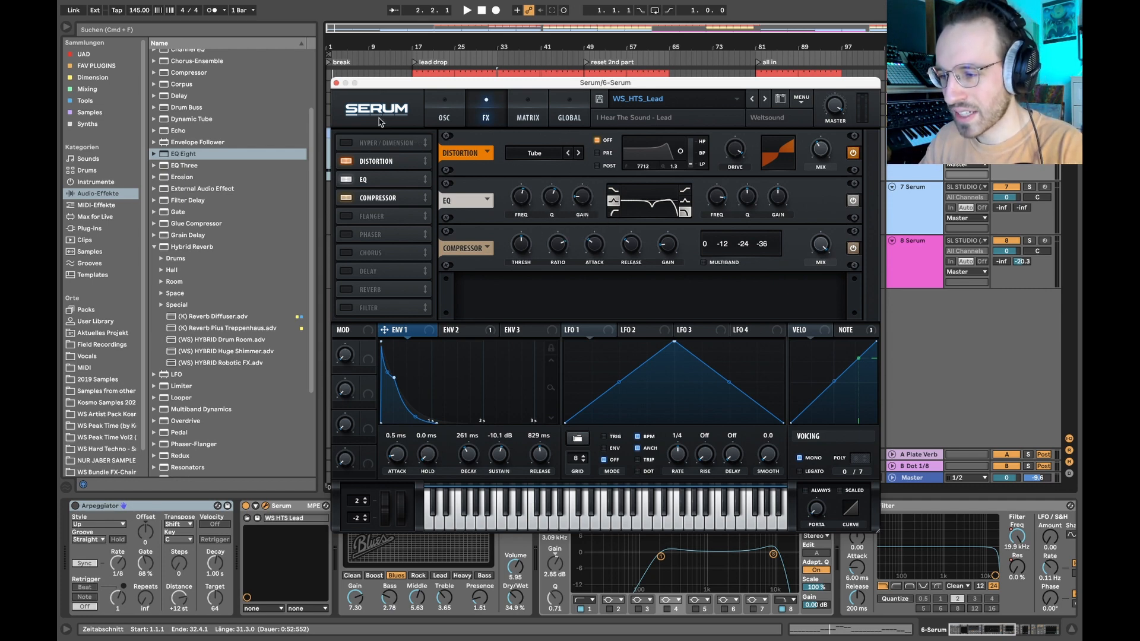
- Close the lead's Serum window, solo track 7 Serum and look over its instrument's oscillator and filter settings
{"action": "left_click", "coordinate": [336, 83]}
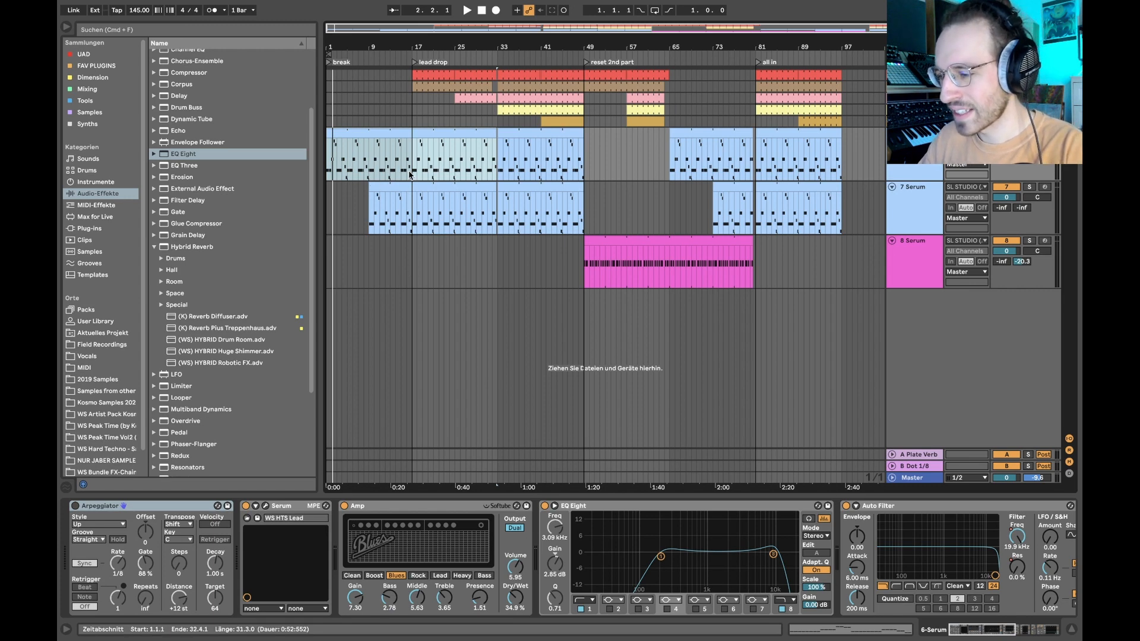
{"action": "left_click", "coordinate": [406, 208]}
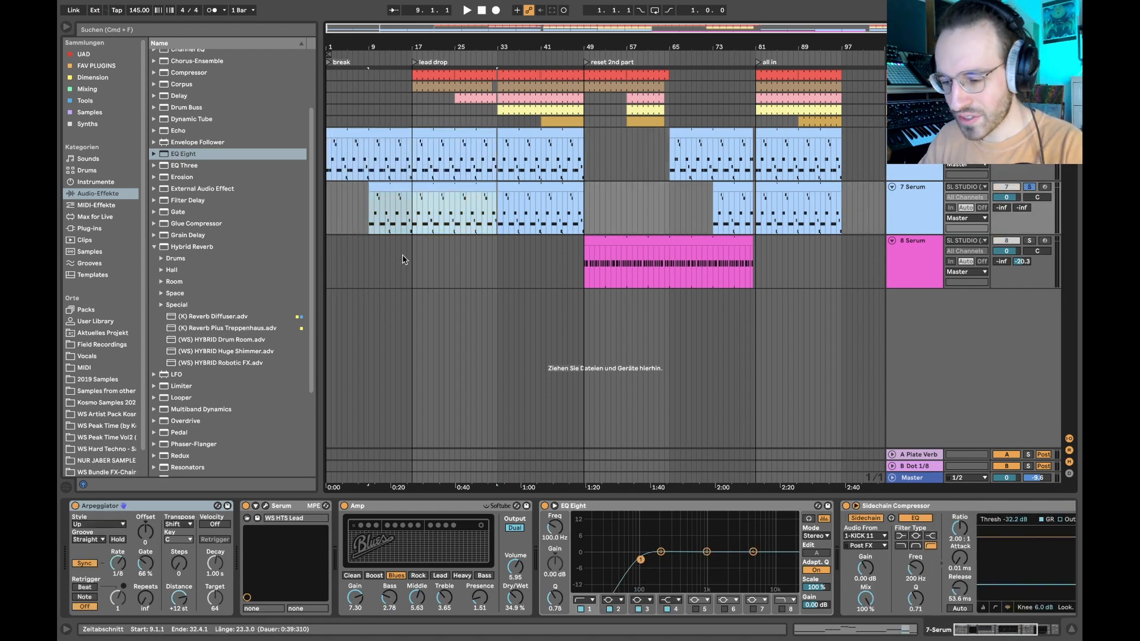
{"action": "left_click", "coordinate": [265, 506]}
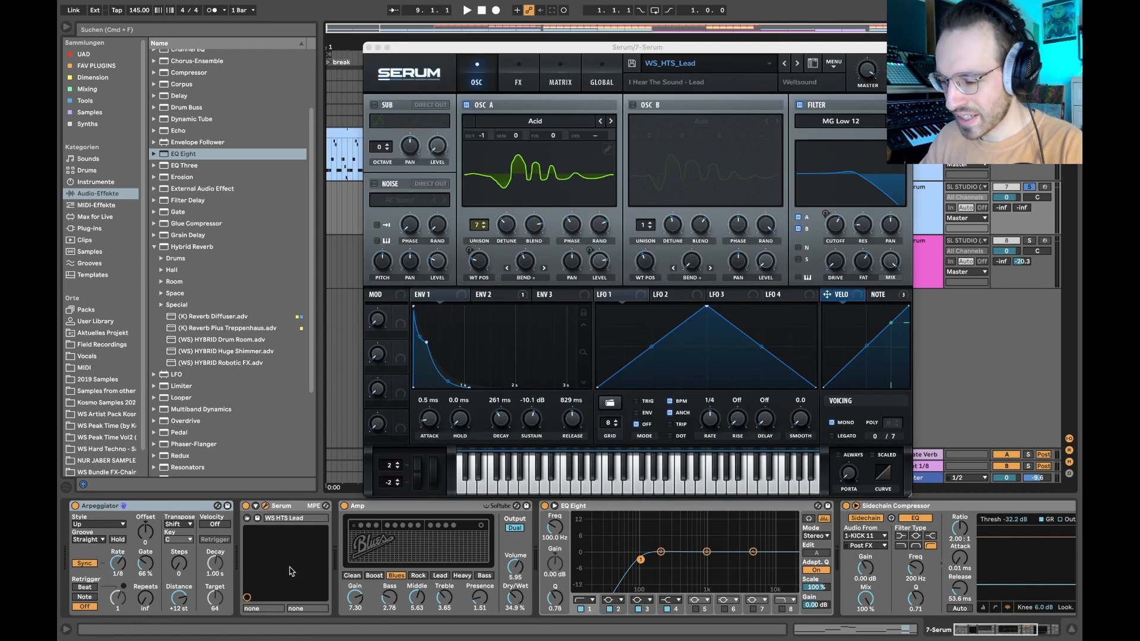
{"action": "left_click", "coordinate": [266, 507]}
- Play track 7's Serum clip from bar 9 and compare its notes with track 6's lead clip
{"action": "key", "text": "space"}
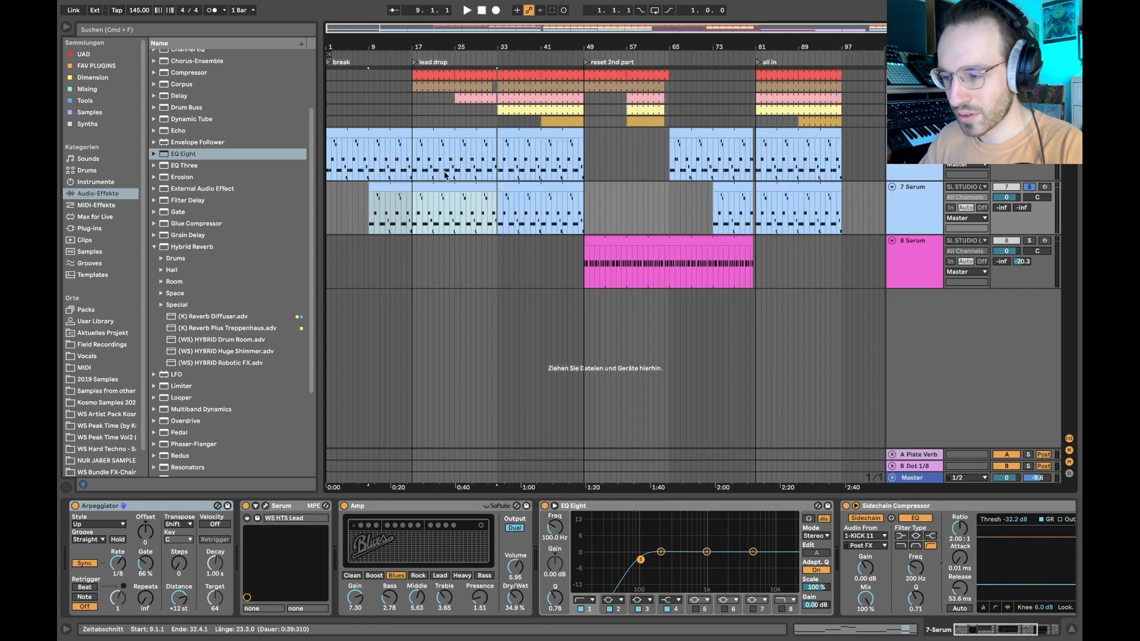
{"action": "left_click", "coordinate": [413, 183]}
{"action": "double_click", "coordinate": [413, 186]}
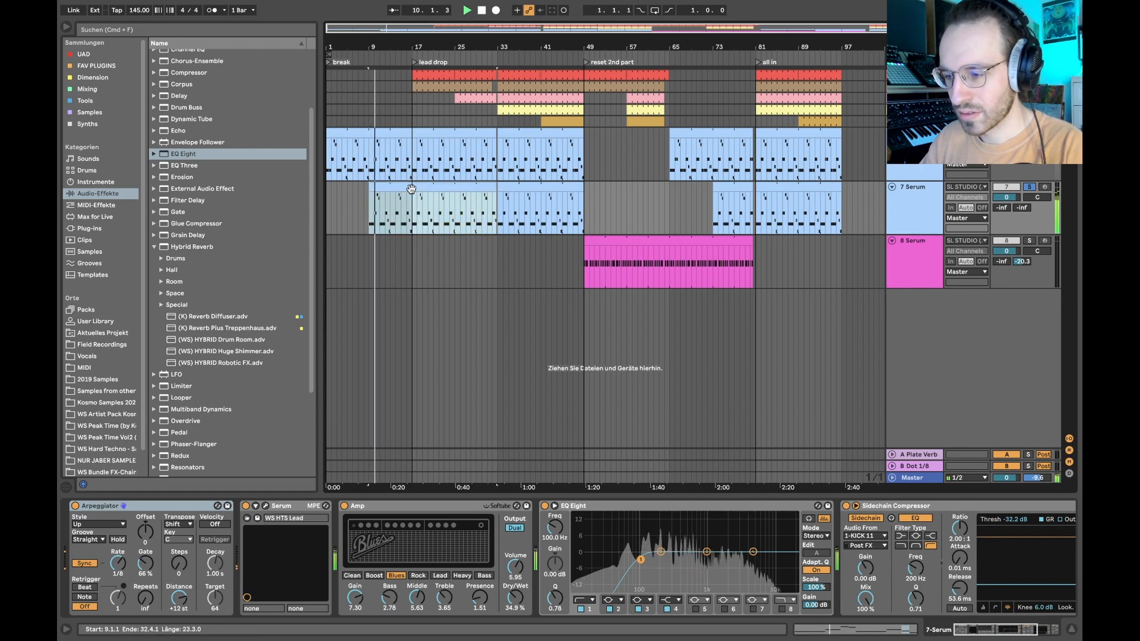
{"action": "key", "text": "shift+Tab"}
{"action": "key", "text": "space"}
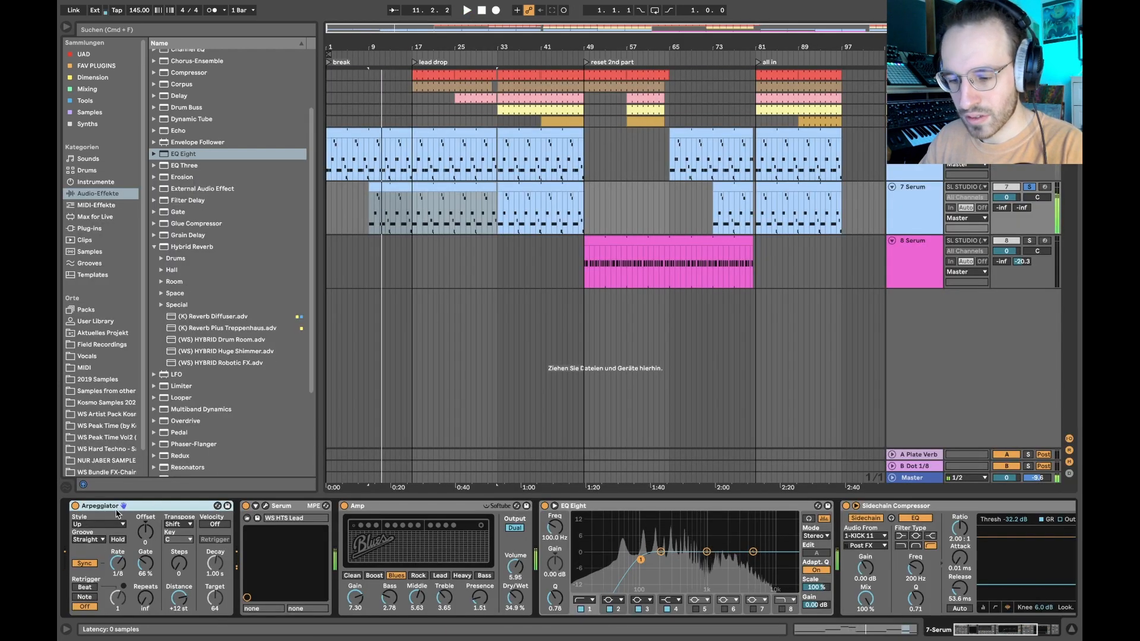
{"action": "key", "text": "shift+Tab"}
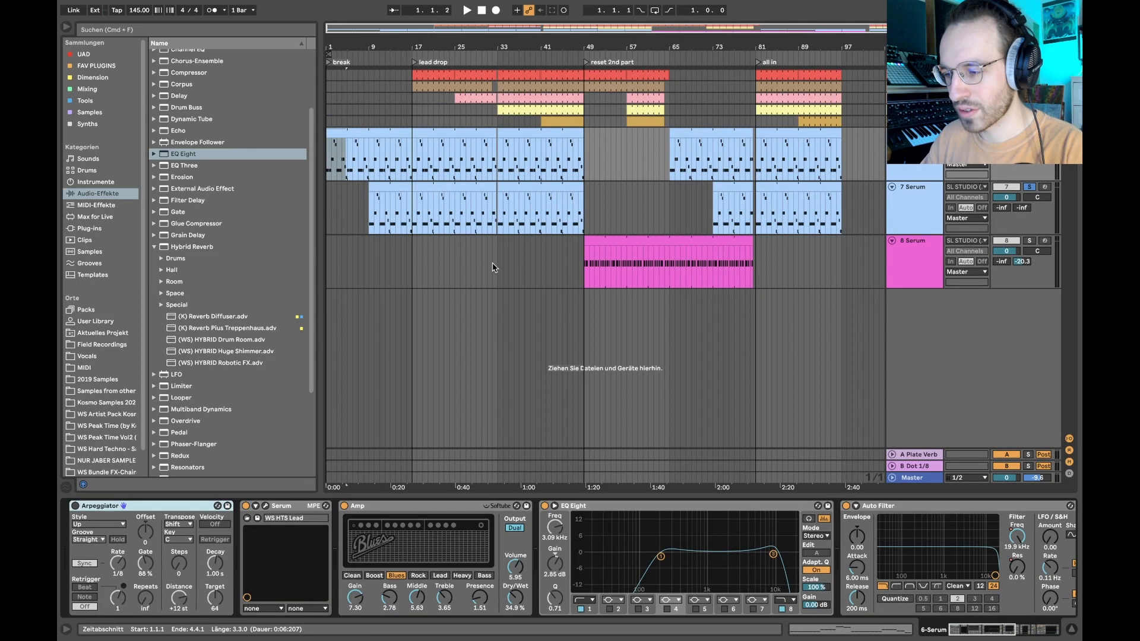
{"action": "left_click", "coordinate": [388, 182]}
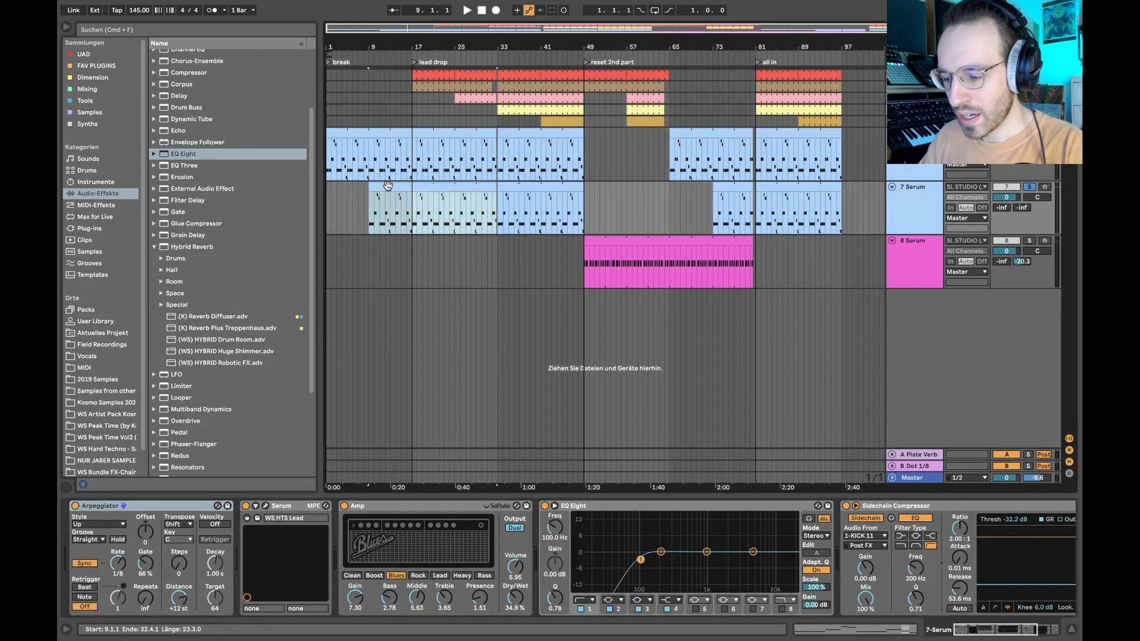
{"action": "left_click", "coordinate": [379, 187]}
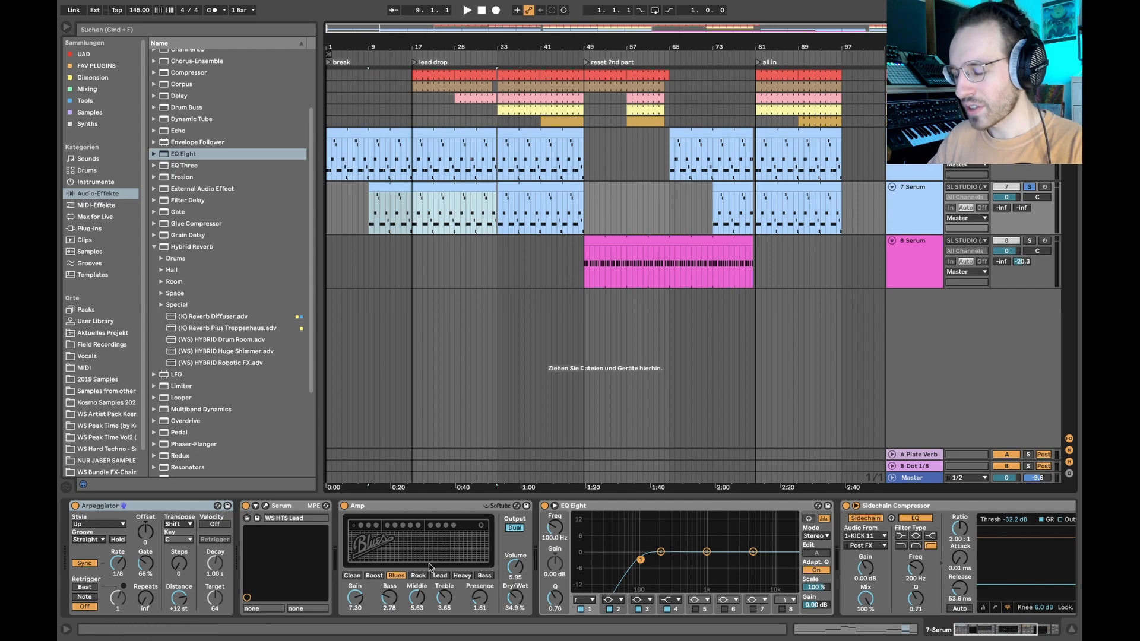
- Compare the effect chains of the Serum leads on tracks 6 and 7, checking track 6's Limiter
{"action": "scroll", "coordinate": [431, 566], "scroll_direction": "right", "scroll_amount": 5}
{"action": "scroll", "coordinate": [588, 552], "scroll_direction": "left", "scroll_amount": 5}
{"action": "left_click", "coordinate": [400, 169]}
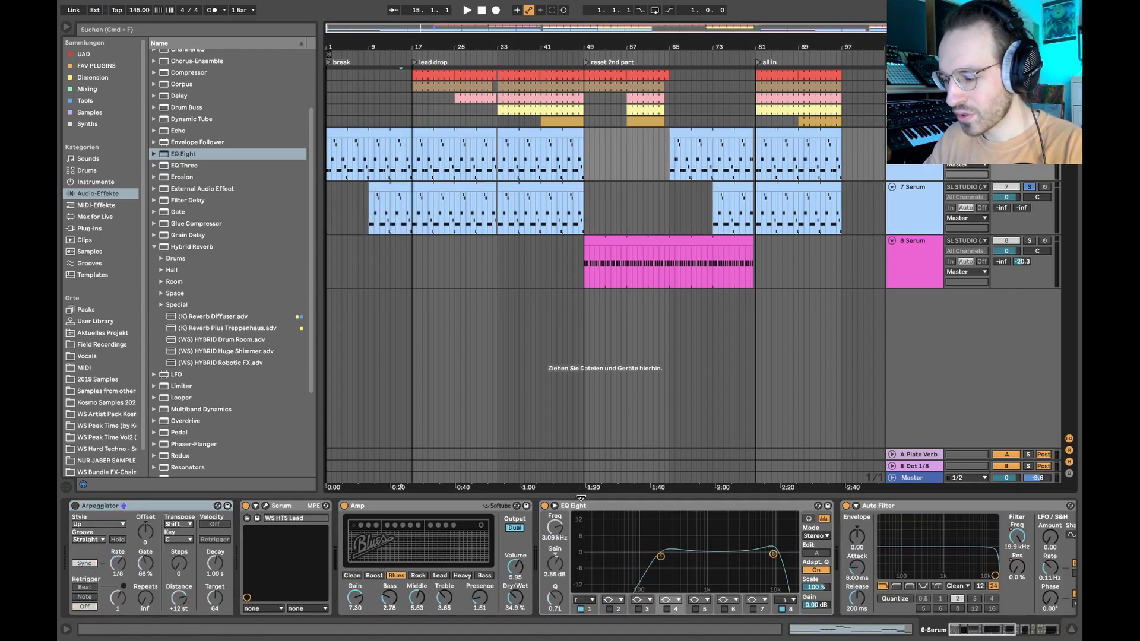
{"action": "scroll", "coordinate": [600, 551], "scroll_direction": "right", "scroll_amount": 5}
{"action": "scroll", "coordinate": [600, 551], "scroll_direction": "right", "scroll_amount": 5}
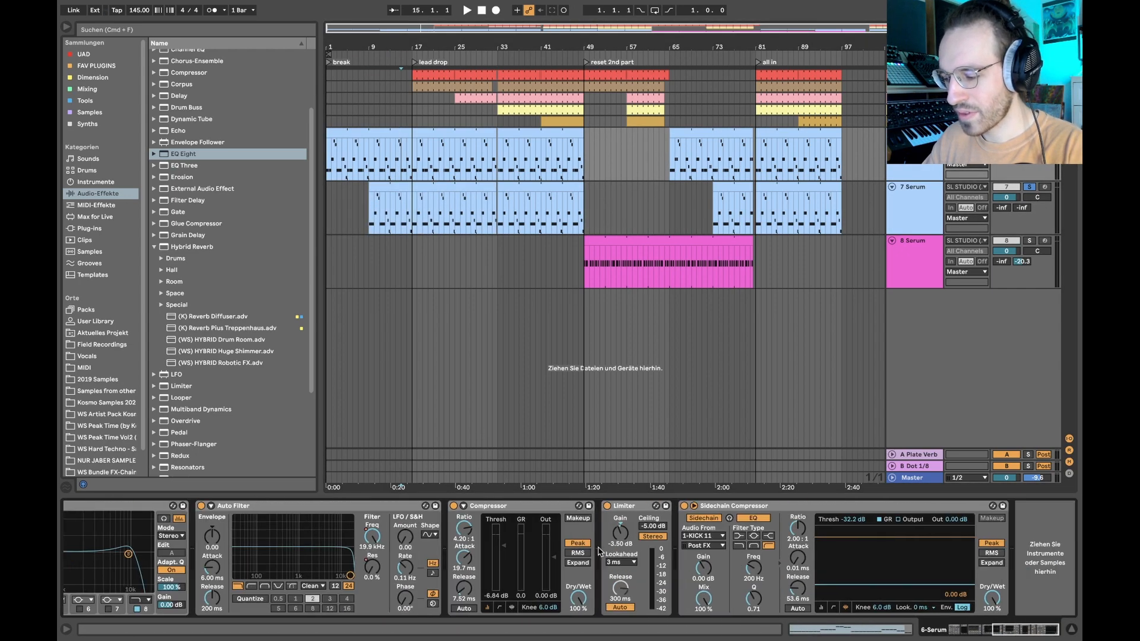
{"action": "left_click", "coordinate": [637, 512]}
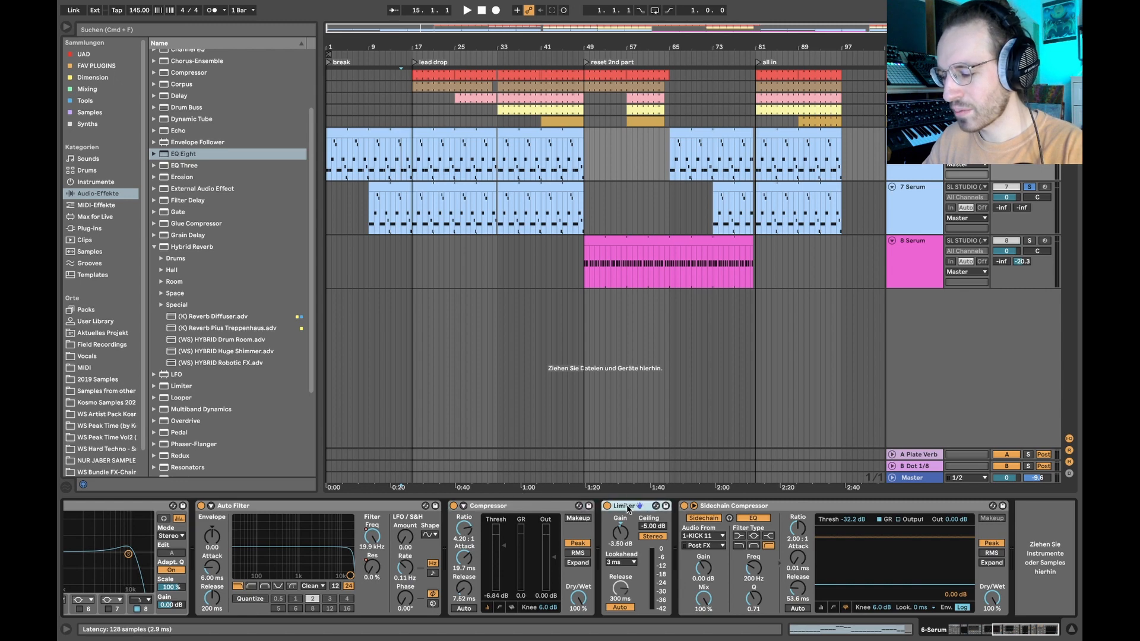
{"action": "left_click", "coordinate": [422, 206]}
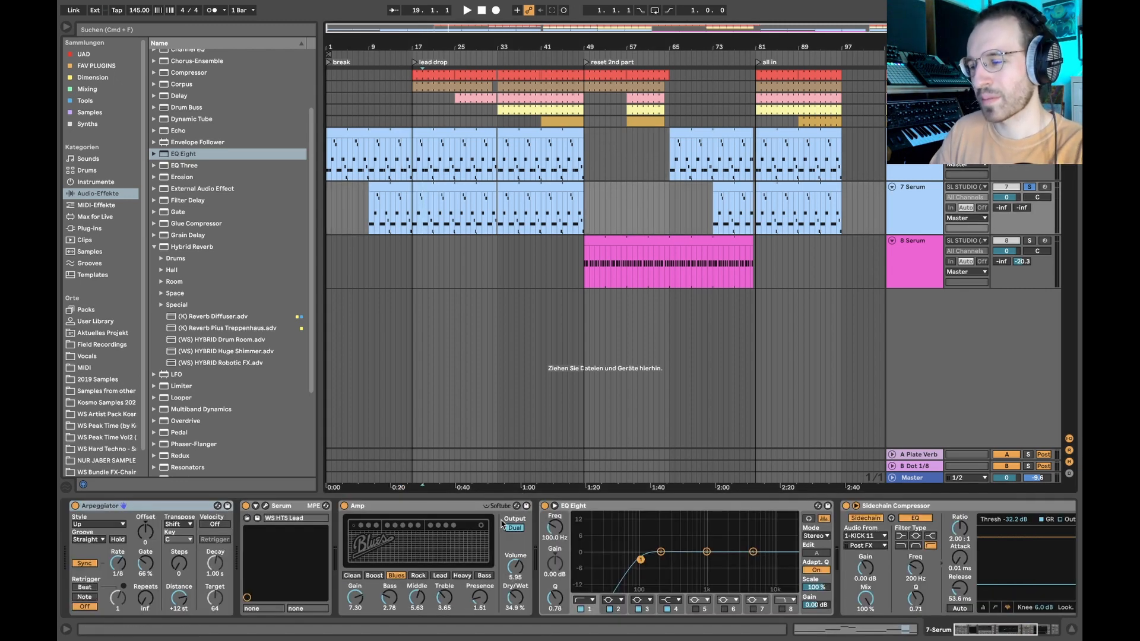
- Play the leads on tracks 6 and 7 from bar 7 through the second lead's entry at bar 9
{"action": "left_click", "coordinate": [358, 157]}
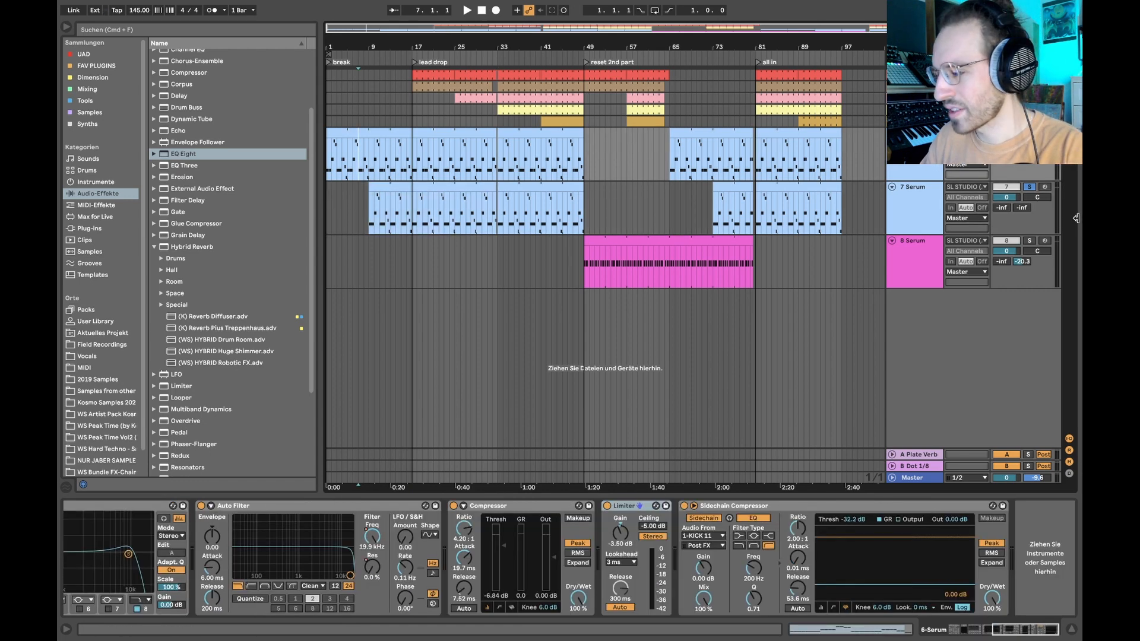
{"action": "key", "text": "space"}
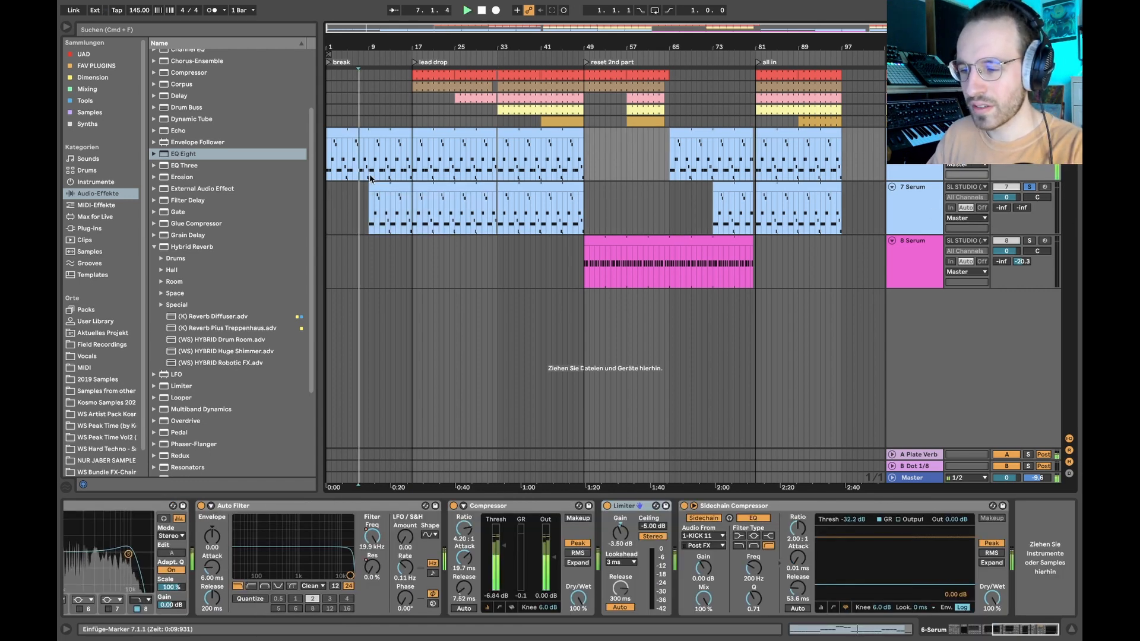
{"action": "scroll", "coordinate": [369, 177], "scroll_direction": "up", "scroll_amount": 3}
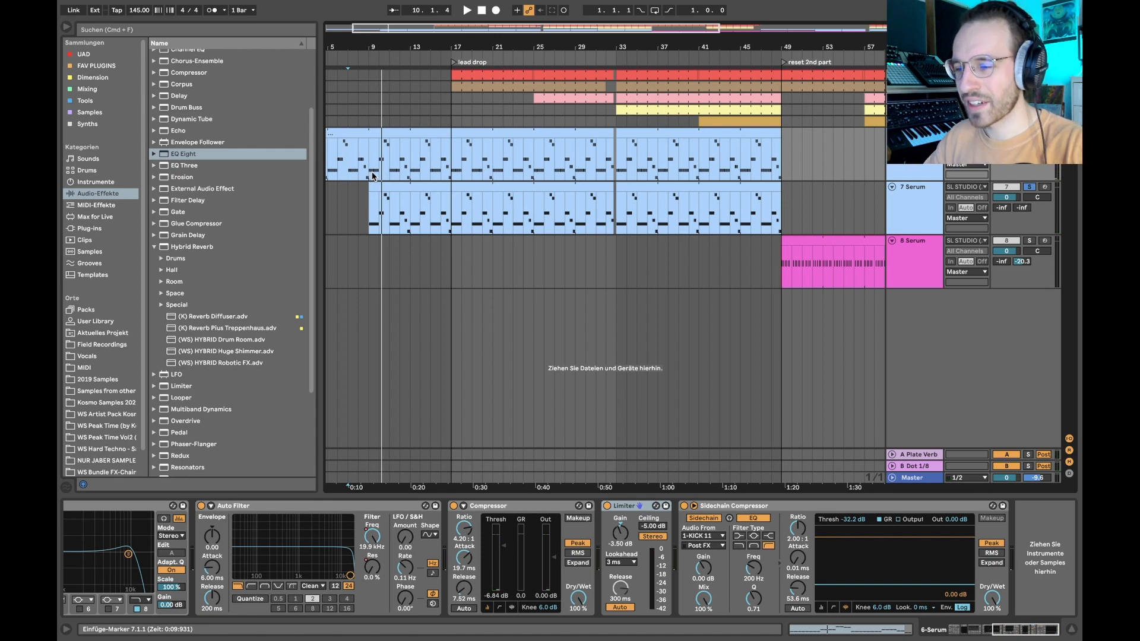
{"action": "key", "text": "plus"}
{"action": "key", "text": "minus"}
{"action": "key", "text": "minus"}
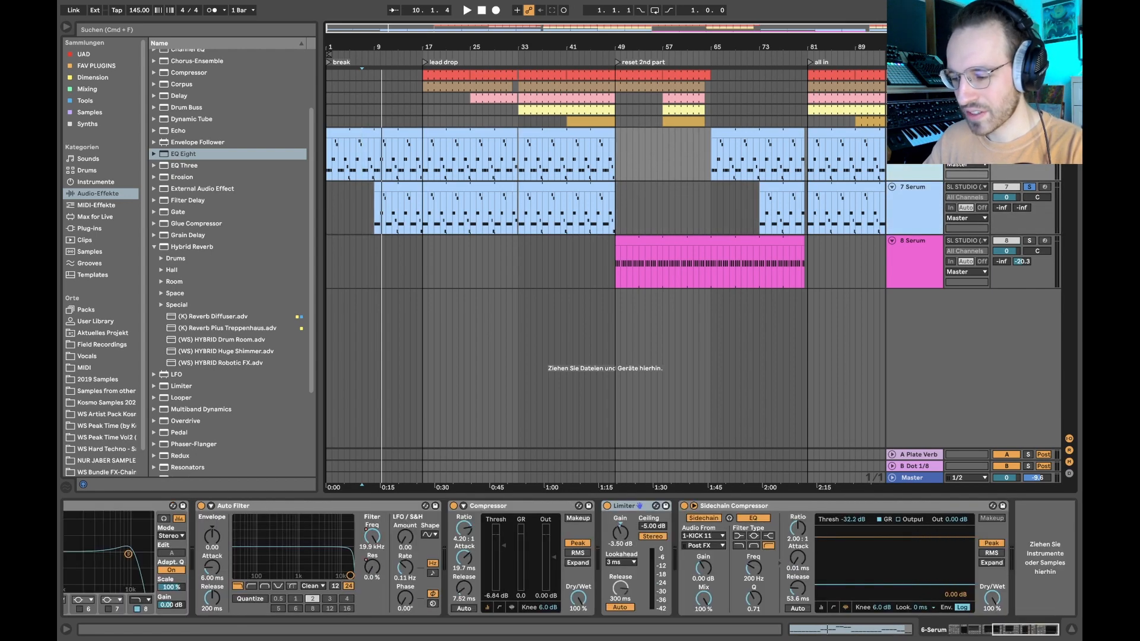
- Bypass the Amp on track 6, play its lead from bar 1, and switch the Amp back on
{"action": "scroll", "coordinate": [681, 519], "scroll_direction": "left", "scroll_amount": 10}
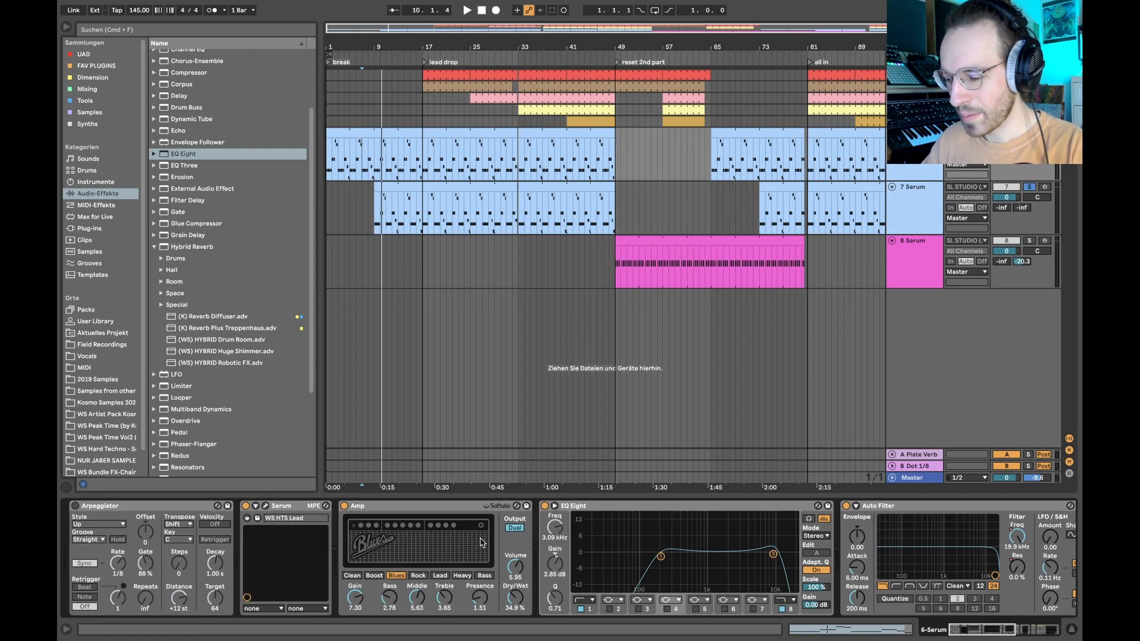
{"action": "left_click", "coordinate": [456, 507]}
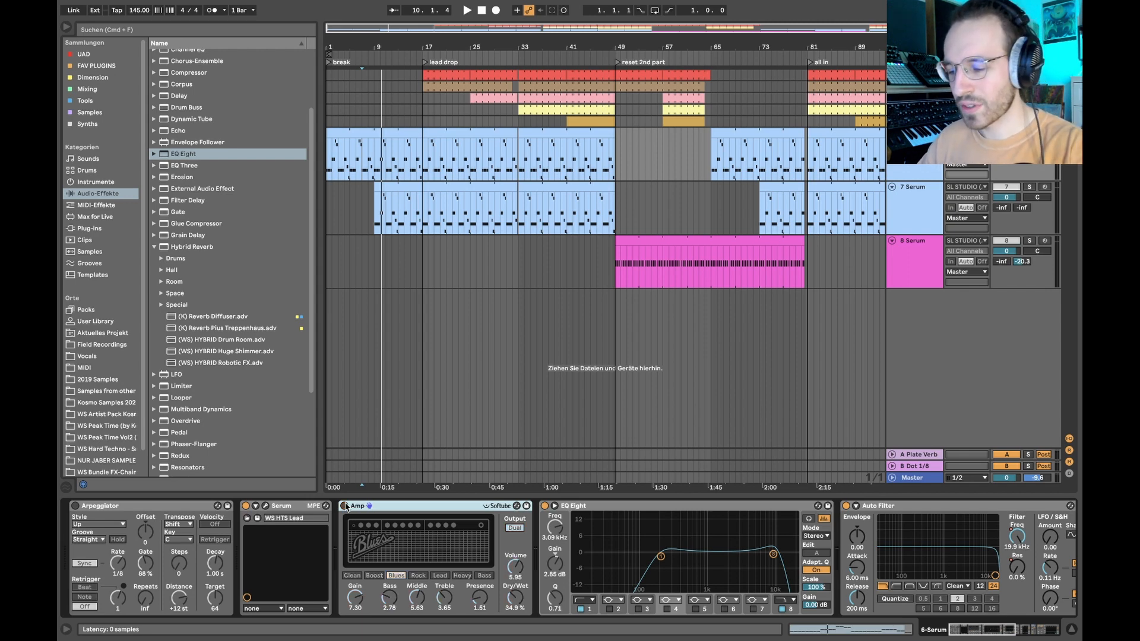
{"action": "left_click", "coordinate": [362, 130]}
{"action": "key", "text": "space"}
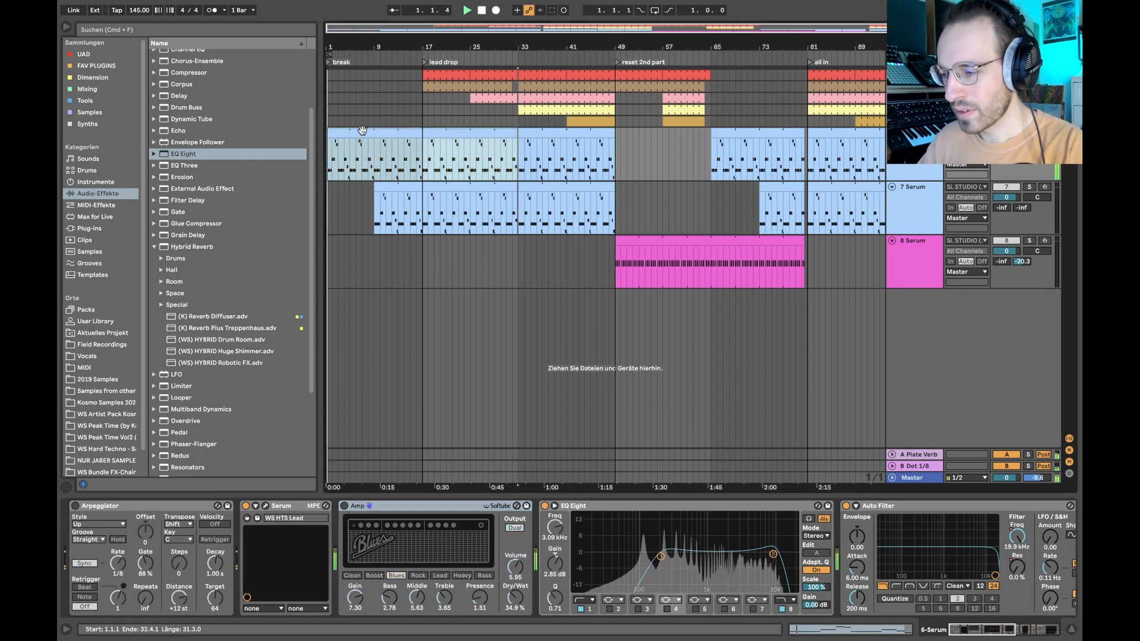
{"action": "left_click", "coordinate": [344, 507]}
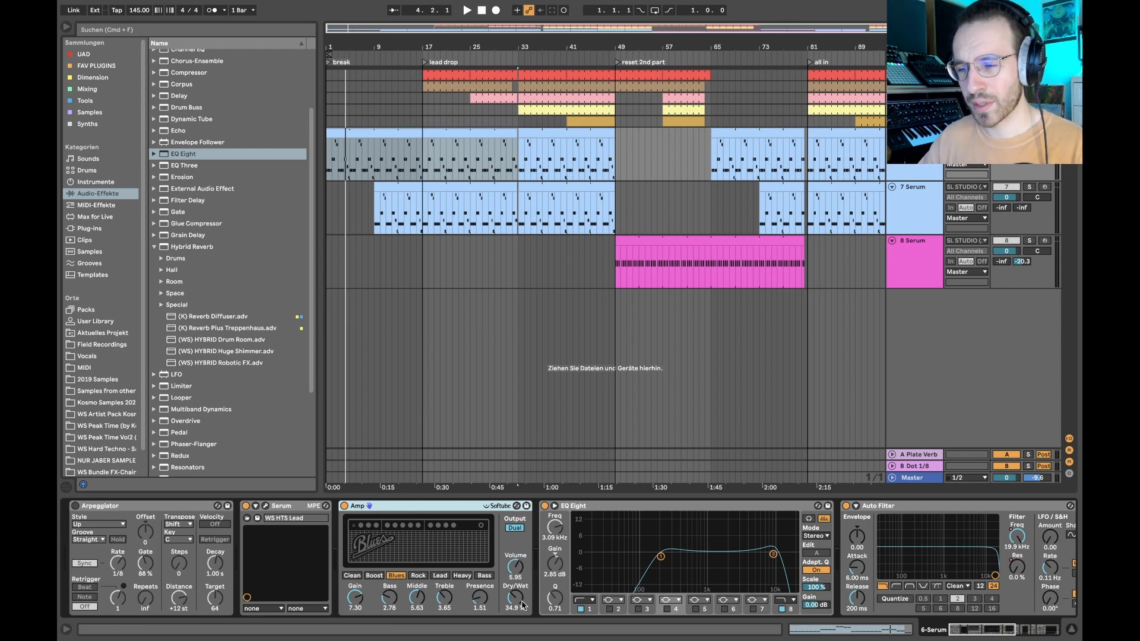
- Try the Amp's dry/wet at 0 % and the Rock and Lead models, then restore the original mix and Blues model
{"action": "left_click_drag", "start_coordinate": [515, 592], "coordinate": [515, 629]}
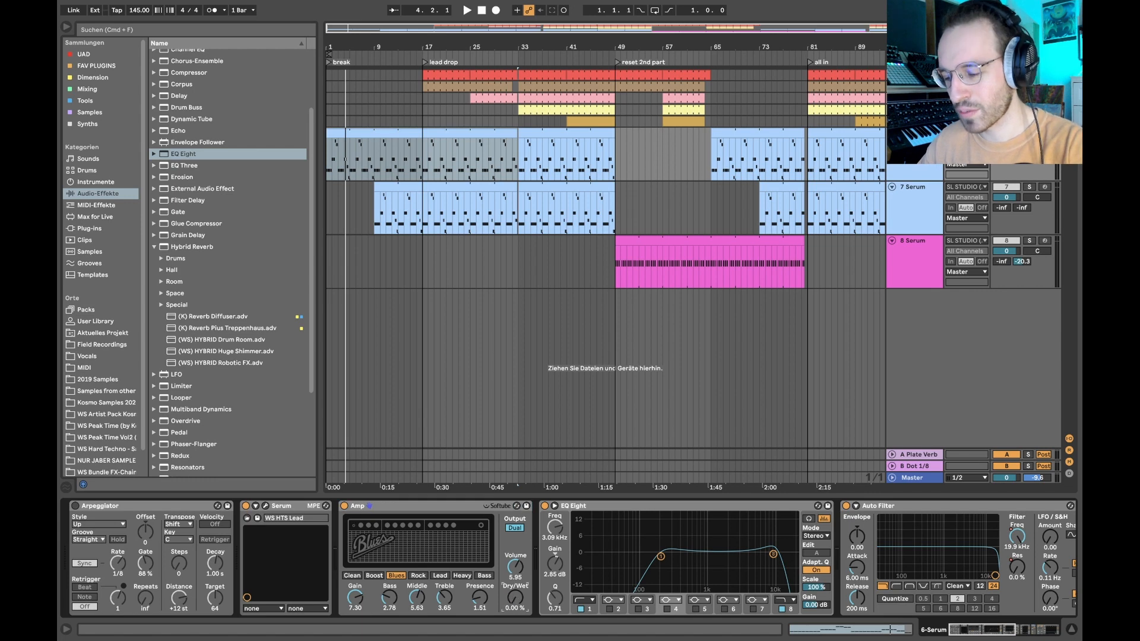
{"action": "left_click", "coordinate": [415, 576]}
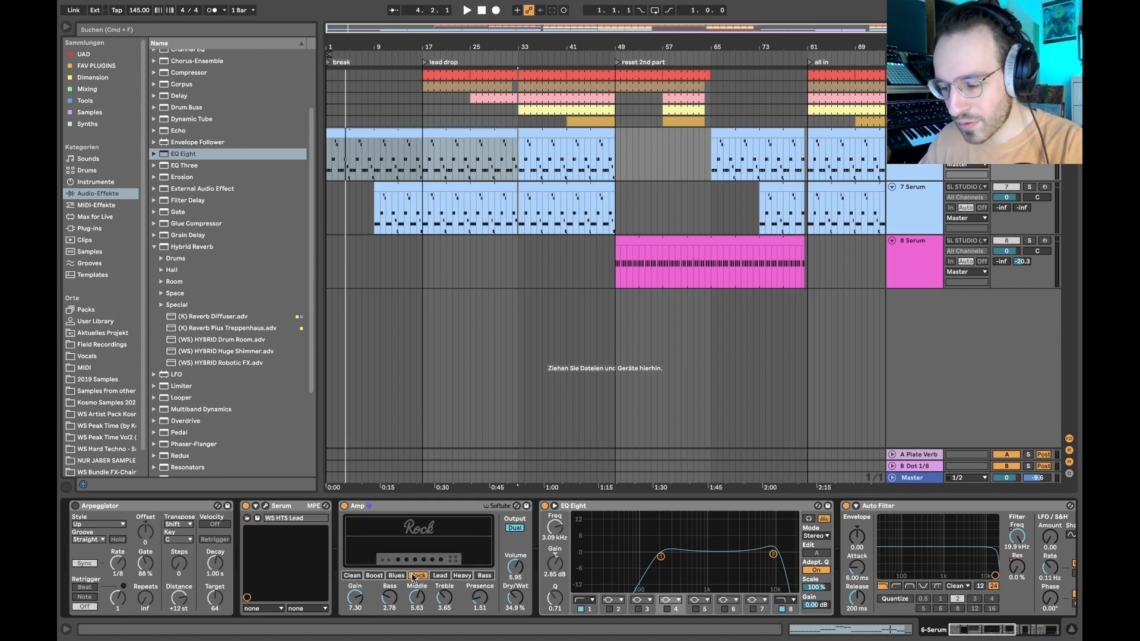
{"action": "left_click", "coordinate": [397, 575]}
{"action": "left_click", "coordinate": [444, 576]}
{"action": "left_click", "coordinate": [398, 575]}
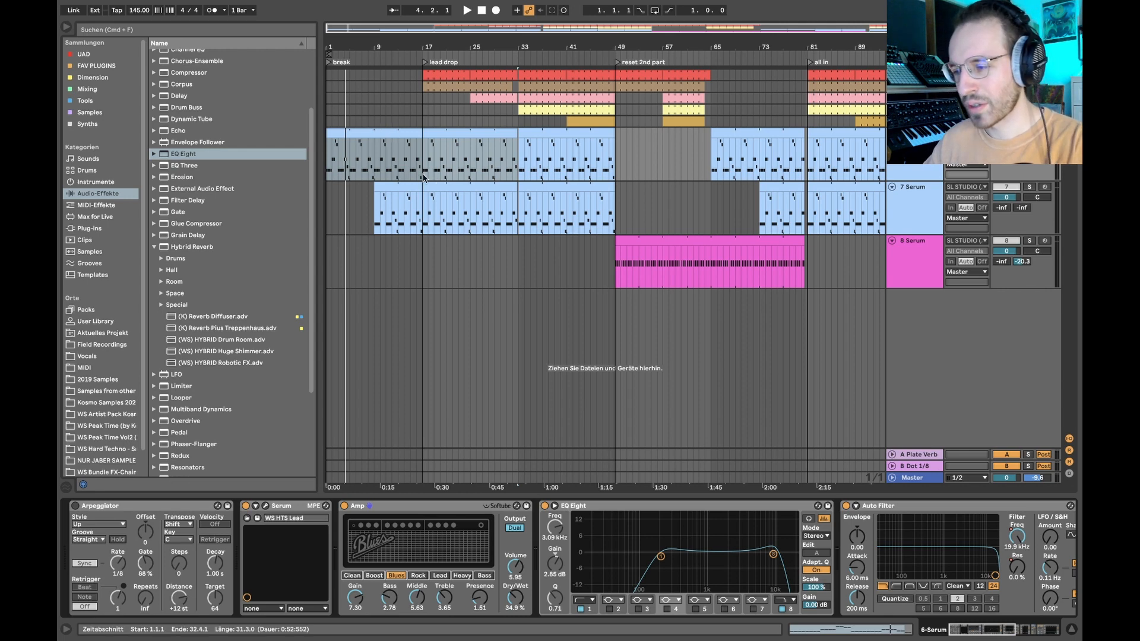
- Select the opening section of both Serum leads and open track 6's lead clip in the enlarged note editor
{"action": "mouse_move", "coordinate": [432, 169]}
{"action": "left_mouse_down"}
{"action": "mouse_move", "coordinate": [386, 255]}
{"action": "mouse_move", "coordinate": [329, 205]}
{"action": "left_mouse_up"}
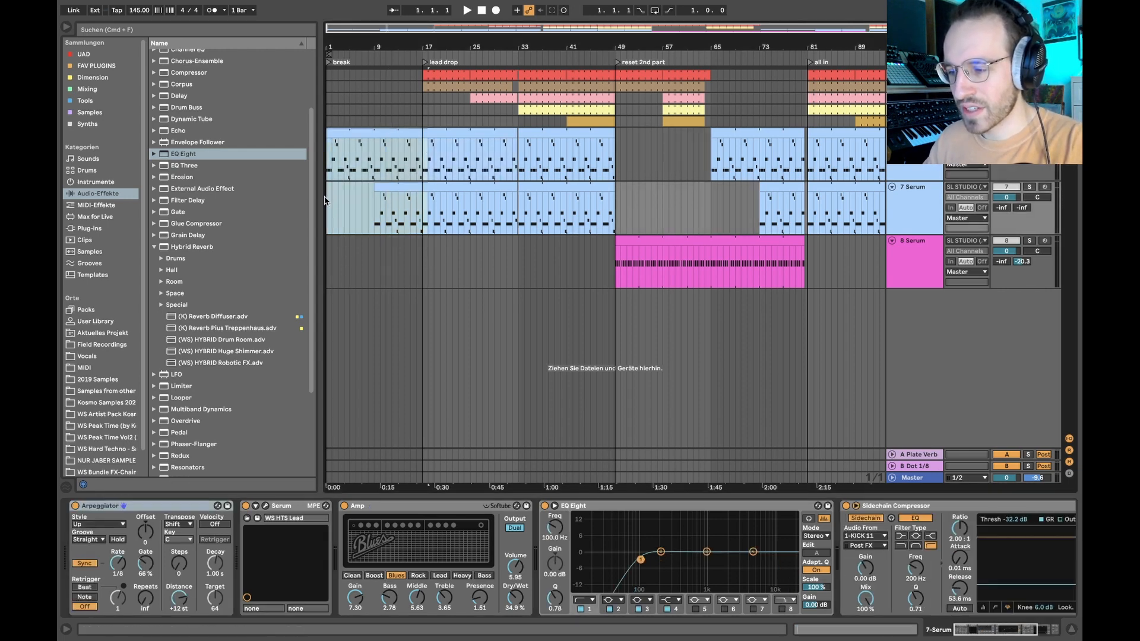
{"action": "left_click", "coordinate": [398, 199]}
{"action": "left_click", "coordinate": [396, 168]}
{"action": "key", "text": "z"}
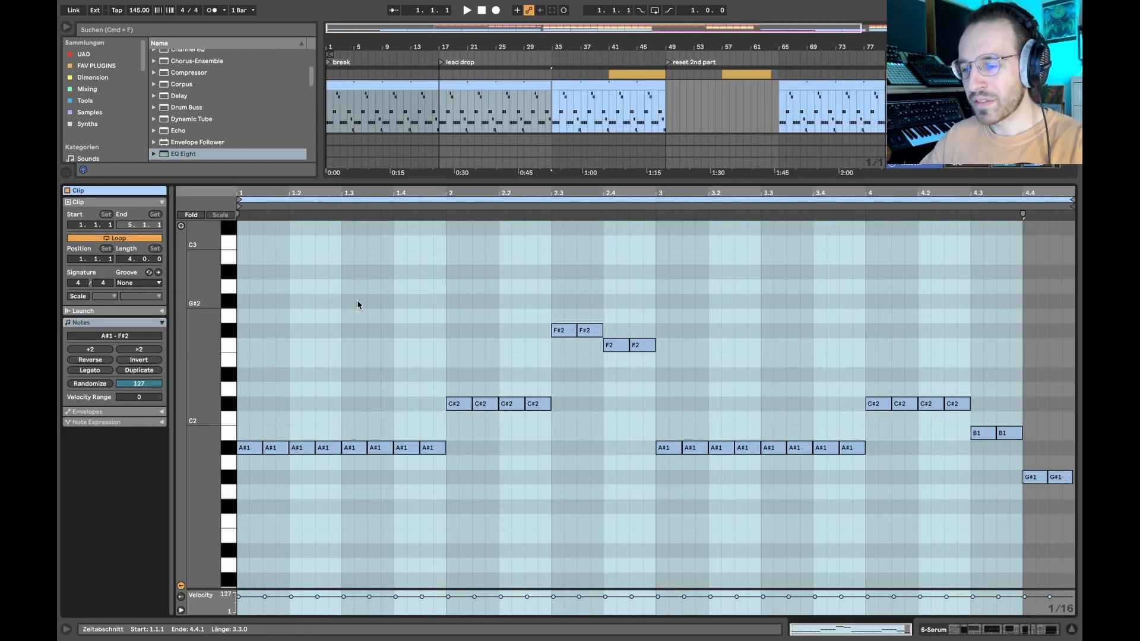
- Highlight the whole four-bar pattern, its opening run of A#1 notes and the two B1 notes in bar 4
{"action": "left_click_drag", "start_coordinate": [244, 273], "coordinate": [1064, 542]}
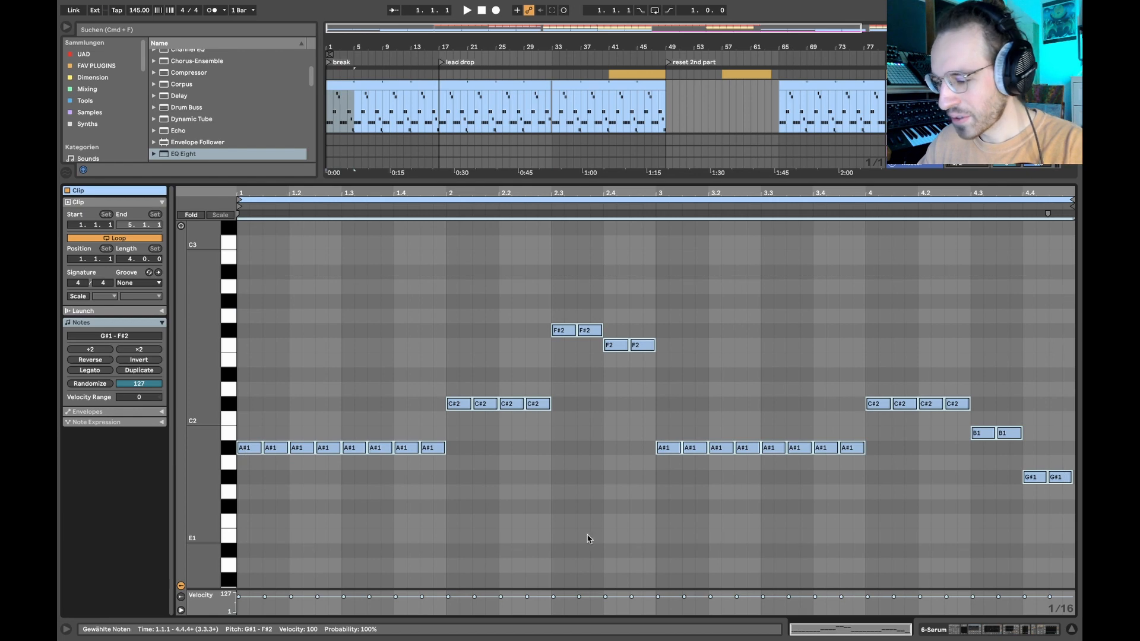
{"action": "left_click", "coordinate": [525, 529]}
{"action": "left_click_drag", "start_coordinate": [469, 451], "coordinate": [225, 443]}
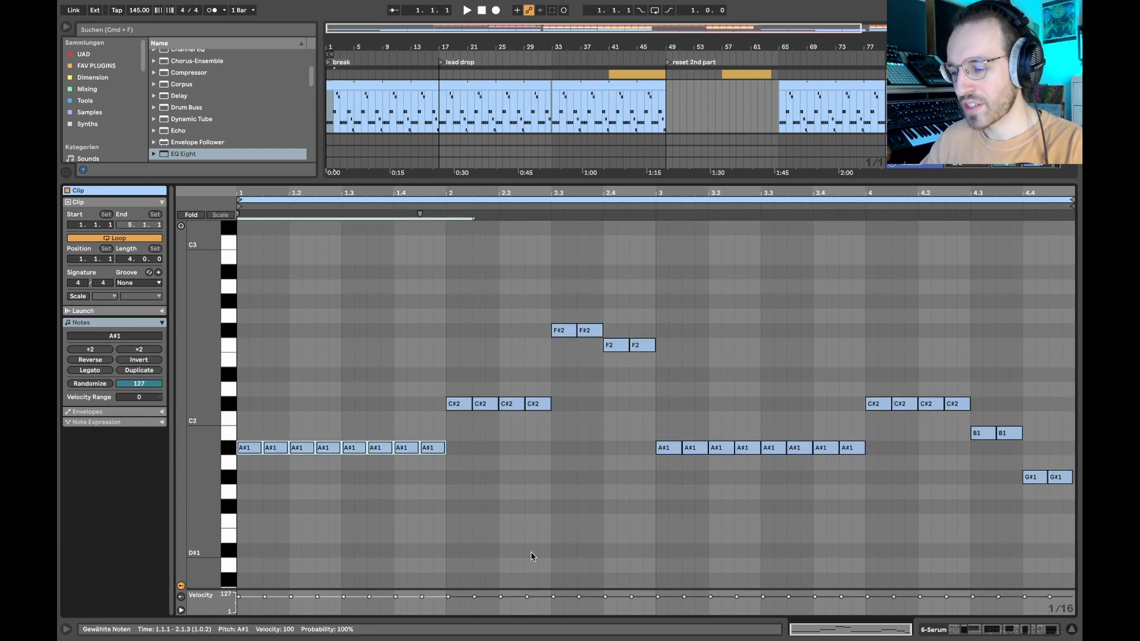
{"action": "left_click", "coordinate": [511, 480]}
{"action": "mouse_move", "coordinate": [953, 425]}
{"action": "left_mouse_down"}
{"action": "mouse_move", "coordinate": [1045, 430]}
{"action": "mouse_move", "coordinate": [1043, 441]}
{"action": "left_mouse_up"}
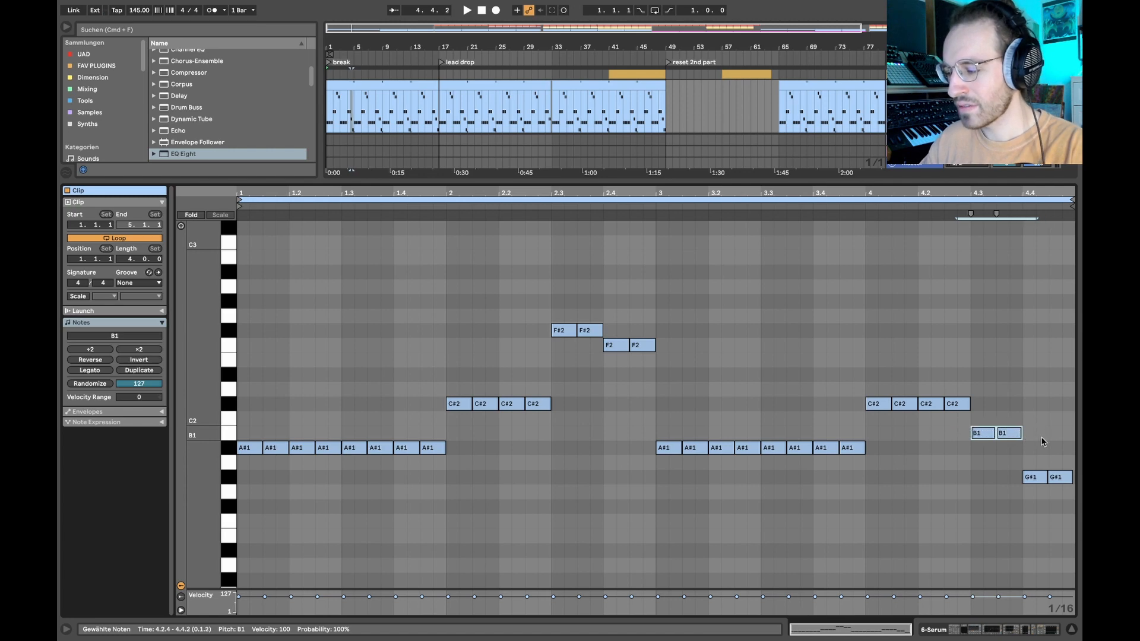
- Transpose the last A#1 note of bar 1 up to B1 and back down to A#1 to compare the pitches
{"action": "left_click", "coordinate": [432, 447]}
{"action": "key", "text": "Up"}
{"action": "key", "text": "Down"}
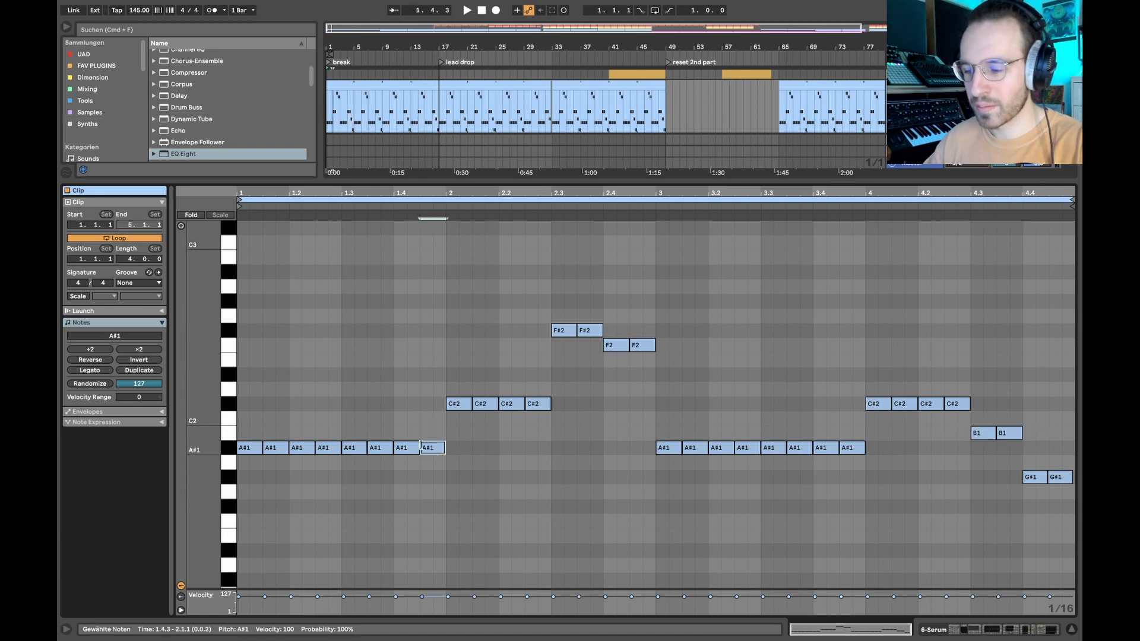
{"action": "key", "text": "Up"}
{"action": "key", "text": "Up"}
{"action": "key", "text": "Down"}
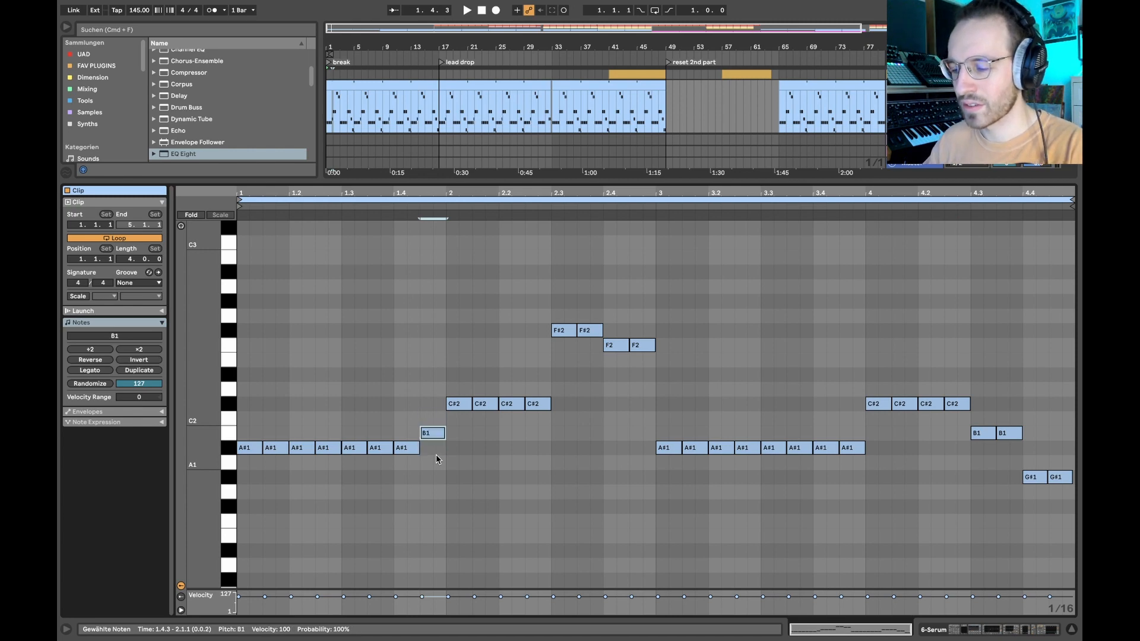
{"action": "key", "text": "Up"}
{"action": "key", "text": "Down"}
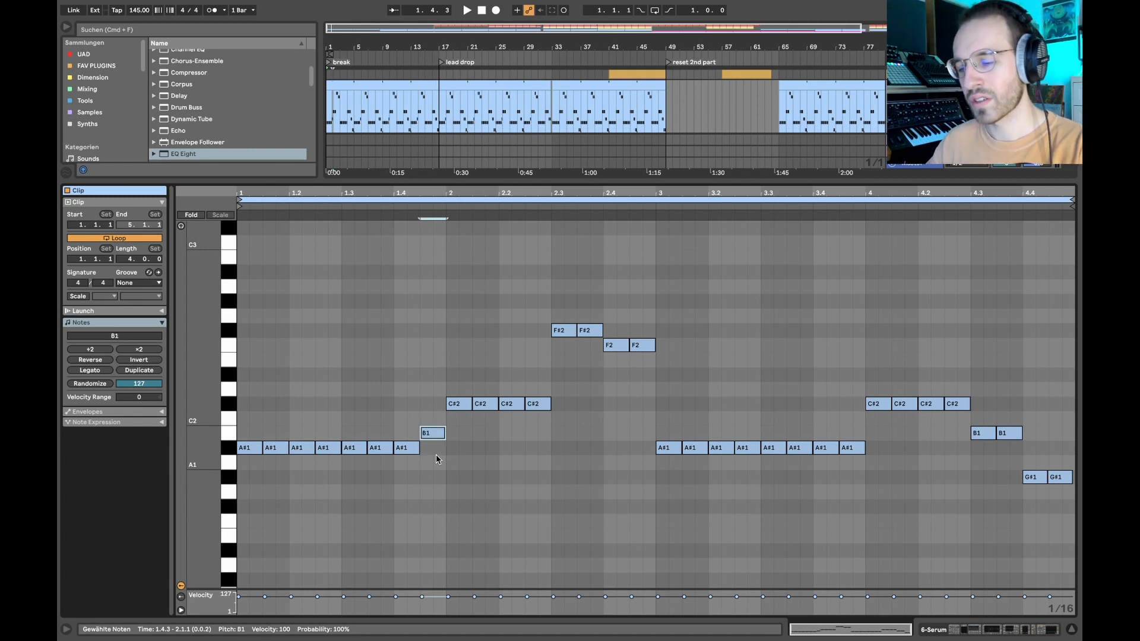
{"action": "key", "text": "Down"}
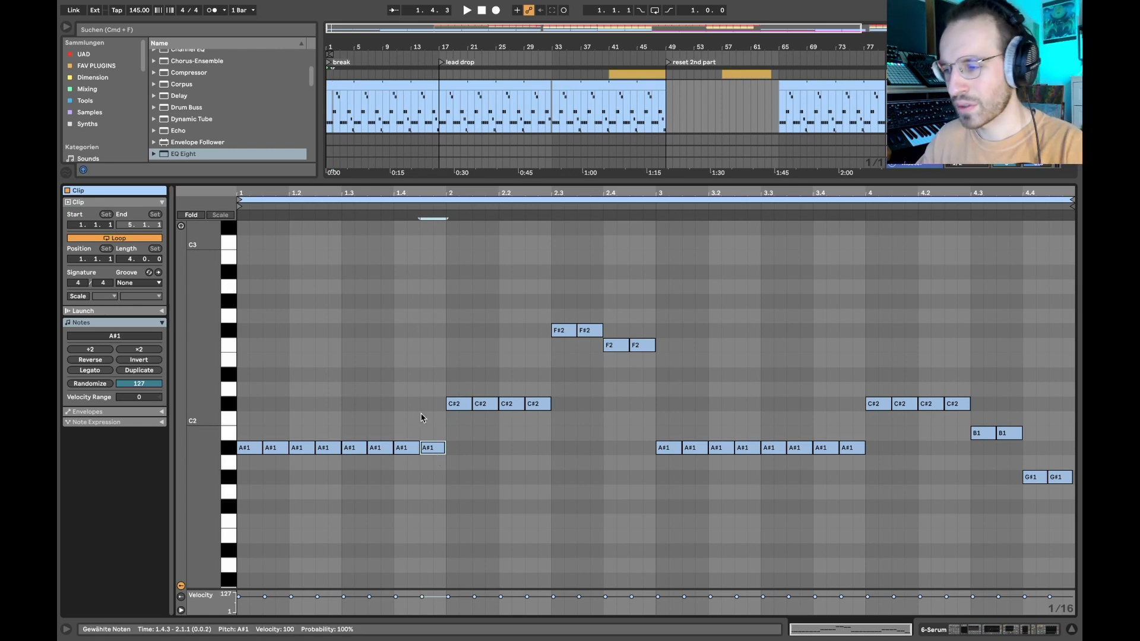
- Highlight the melody's note groups in order, from the C#2 run in bar 2 to the closing G#1 pair
{"action": "left_click_drag", "start_coordinate": [375, 405], "coordinate": [590, 415]}
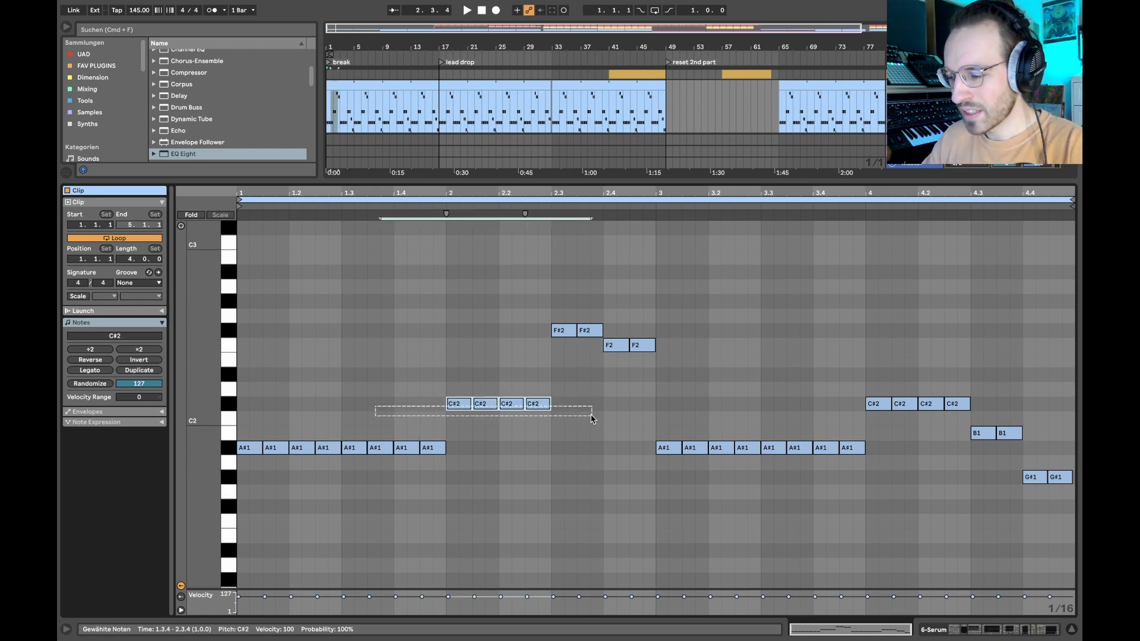
{"action": "left_click_drag", "start_coordinate": [412, 398], "coordinate": [599, 403]}
{"action": "left_click_drag", "start_coordinate": [581, 342], "coordinate": [691, 351]}
{"action": "left_click_drag", "start_coordinate": [616, 453], "coordinate": [921, 454]}
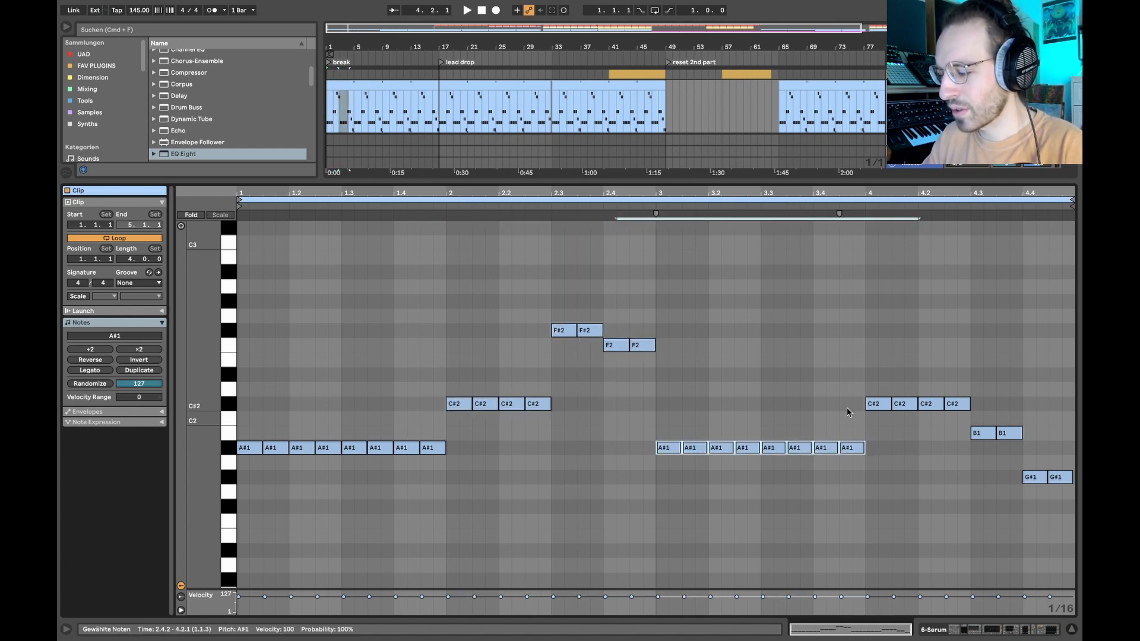
{"action": "left_click_drag", "start_coordinate": [838, 406], "coordinate": [1050, 406]}
{"action": "left_click_drag", "start_coordinate": [940, 438], "coordinate": [1066, 441]}
{"action": "left_click_drag", "start_coordinate": [945, 485], "coordinate": [1067, 489]}
{"action": "left_click_drag", "start_coordinate": [981, 477], "coordinate": [1079, 470]}
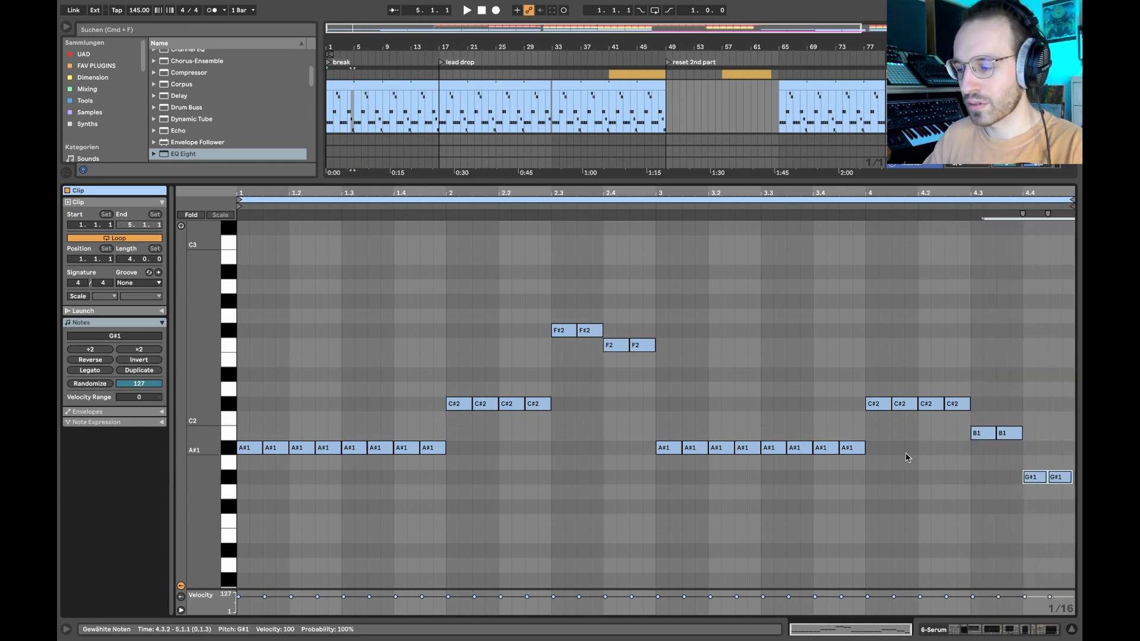
- Highlight the ending and second half of the pattern, bars 3 to 4, and return to the device view and full arrangement
{"action": "left_click_drag", "start_coordinate": [814, 425], "coordinate": [1081, 496]}
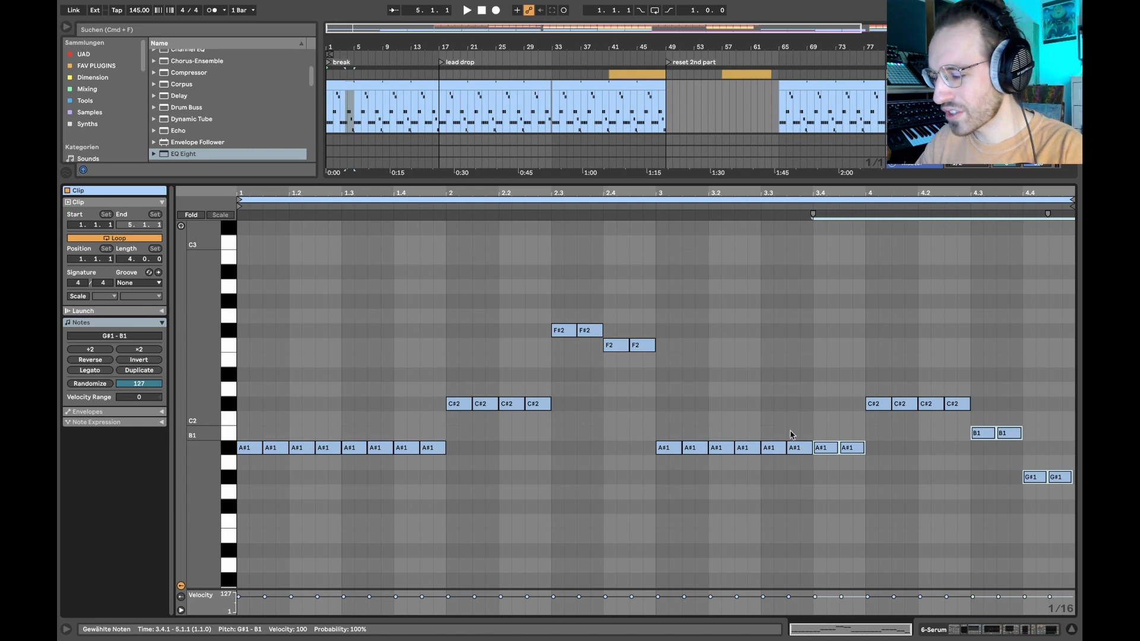
{"action": "left_click", "coordinate": [669, 421]}
{"action": "left_click_drag", "start_coordinate": [662, 416], "coordinate": [1074, 515]}
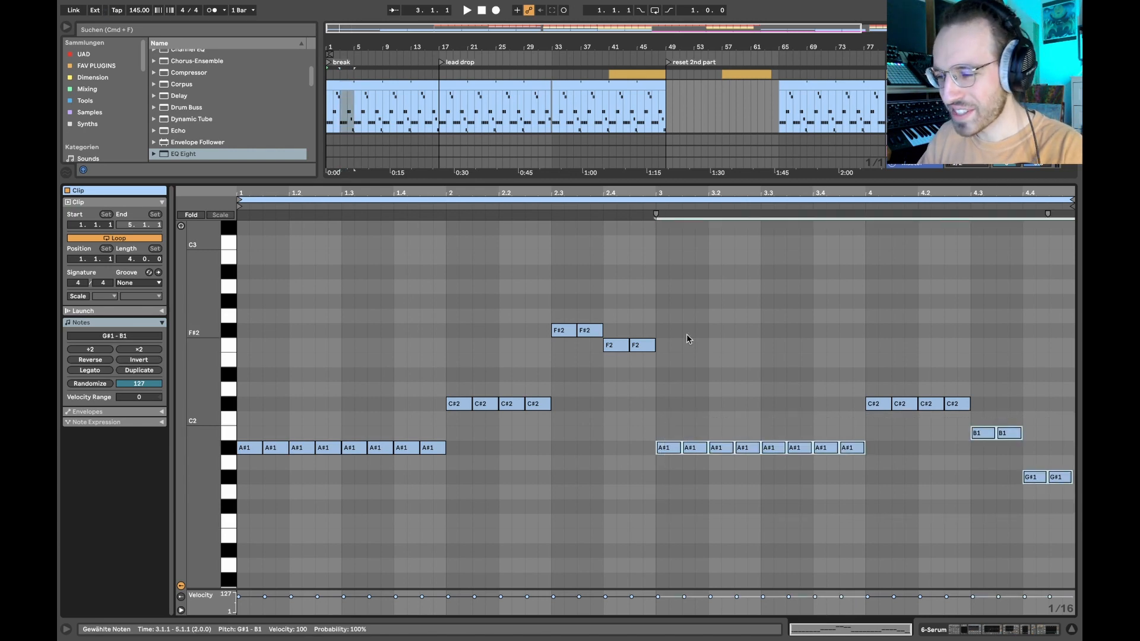
{"action": "key", "text": "shift+Tab"}
{"action": "scroll", "coordinate": [529, 210], "scroll_direction": "down", "scroll_amount": 3}
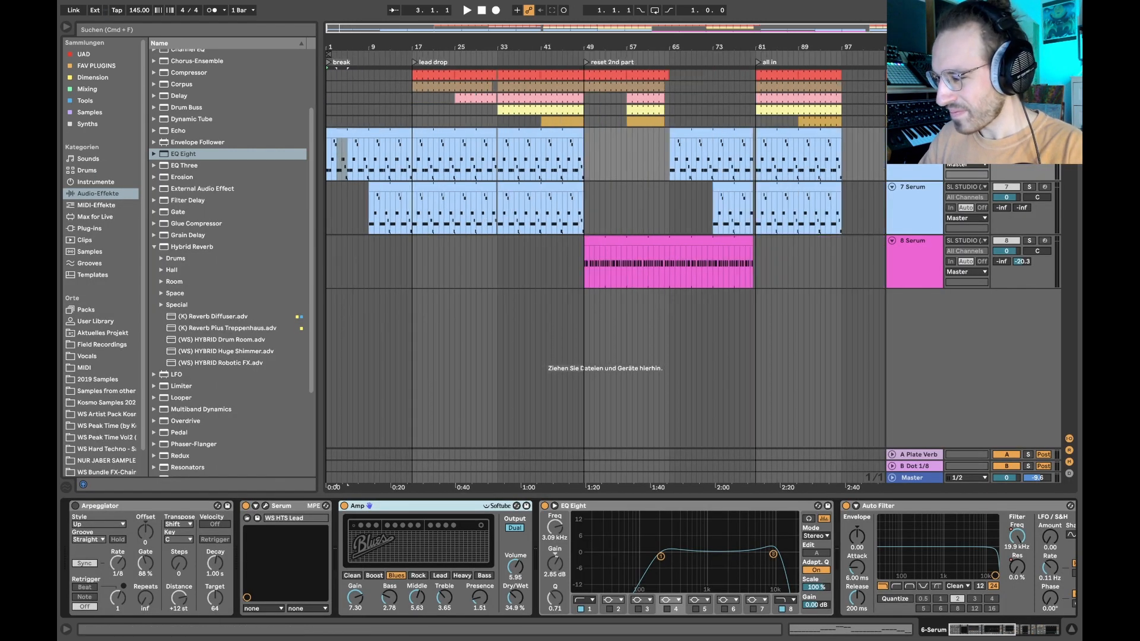
- Clear the lead solos, solo track 8 Serum and play its clip from bar 49
{"action": "left_click", "coordinate": [1006, 241]}
{"action": "left_click", "coordinate": [1006, 187]}
{"action": "scroll", "coordinate": [585, 228], "scroll_direction": "up", "scroll_amount": 5}
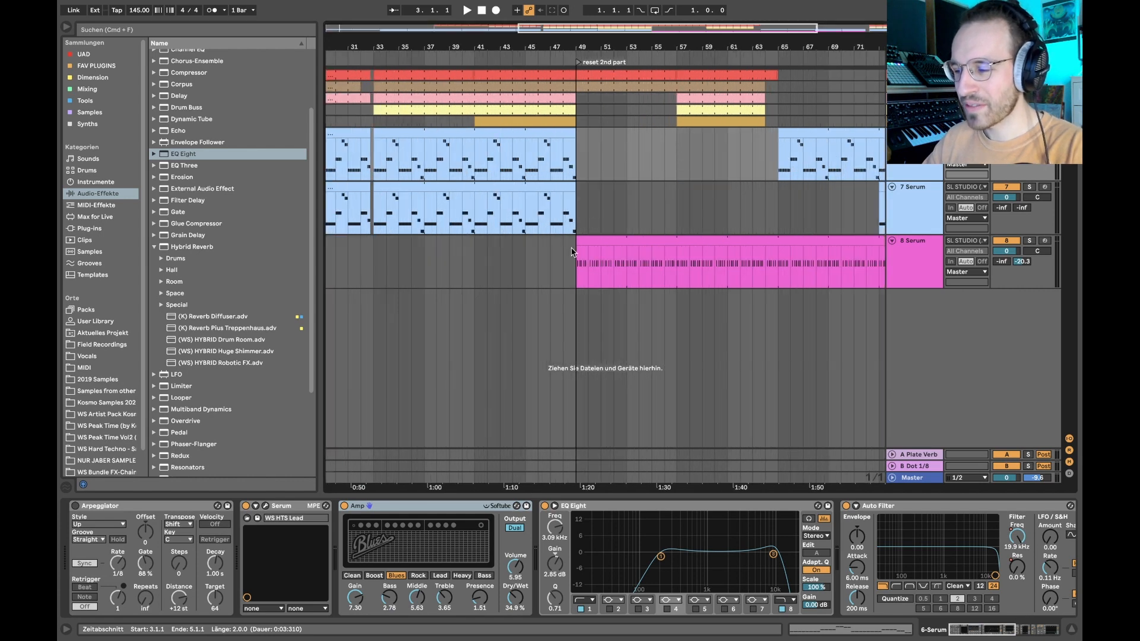
{"action": "left_click", "coordinate": [574, 264]}
{"action": "key", "text": "s"}
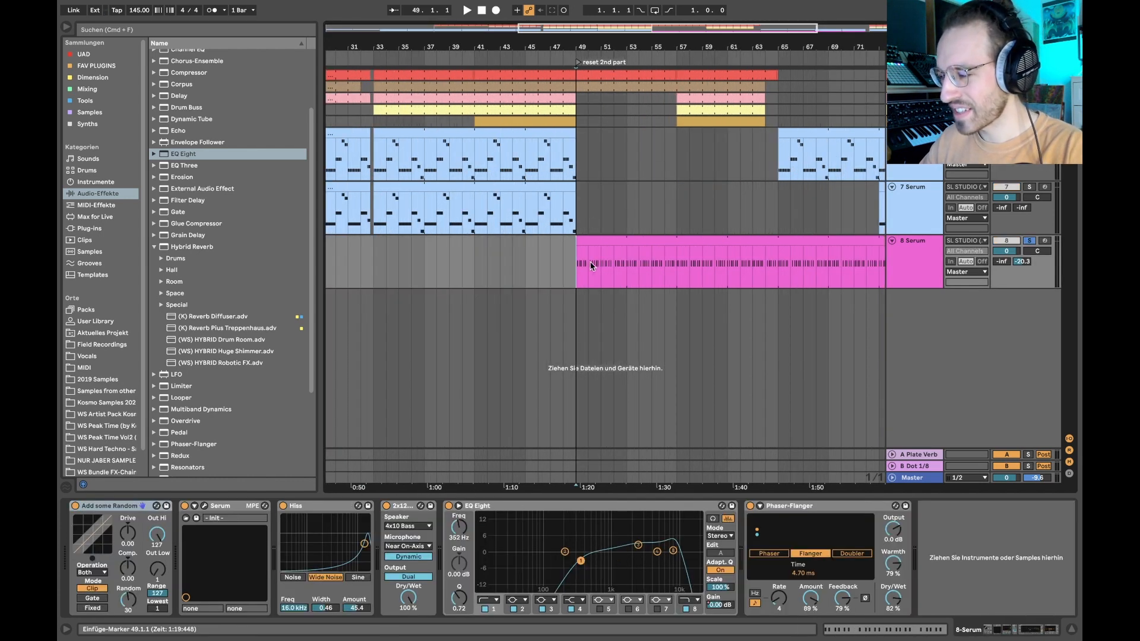
{"action": "scroll", "coordinate": [589, 265], "scroll_direction": "down", "scroll_amount": 2}
{"action": "key", "text": "space"}
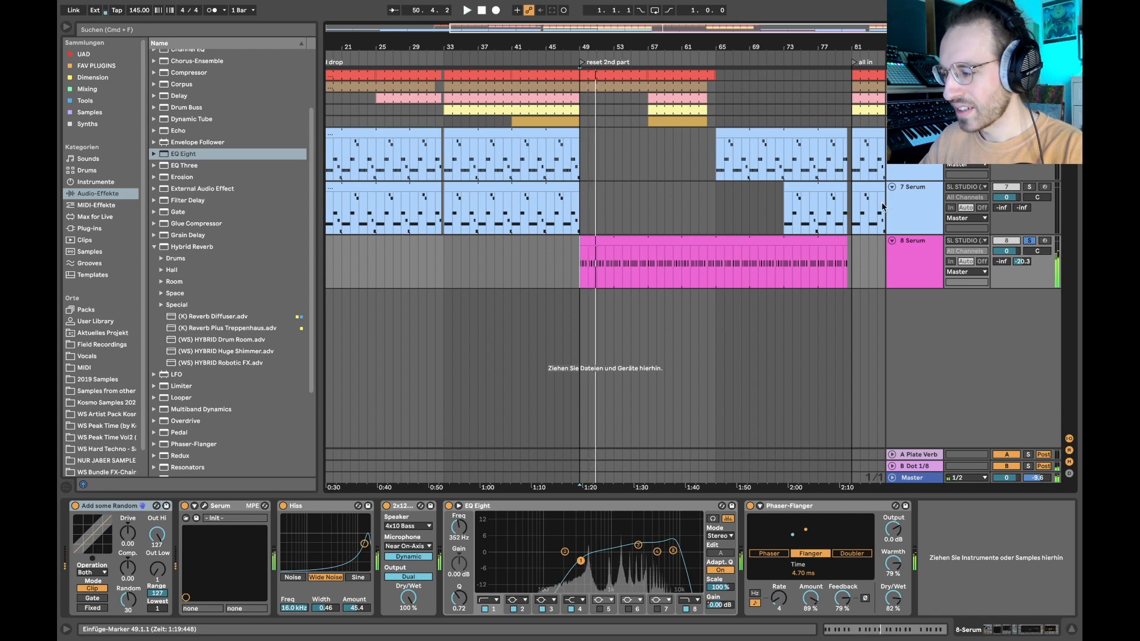
- Remove track 8's solo and select bars 1 through 32 on the two Serum lead tracks
{"action": "key", "text": "s"}
{"action": "scroll", "coordinate": [595, 263], "scroll_direction": "left", "scroll_amount": 5}
{"action": "scroll", "coordinate": [441, 223], "scroll_direction": "down", "scroll_amount": 3}
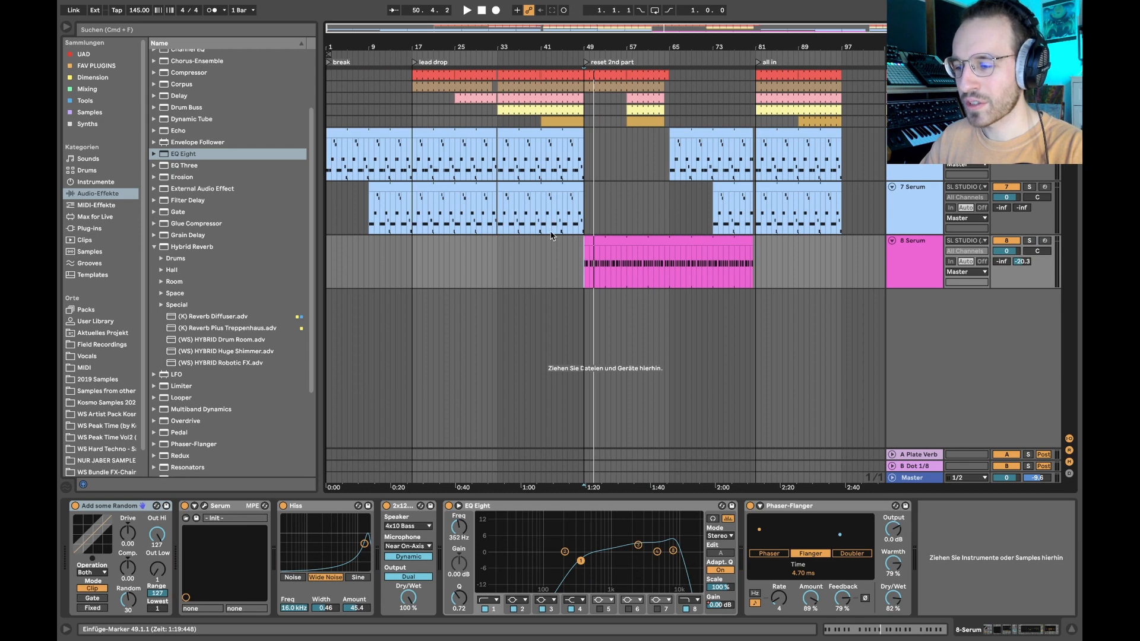
{"action": "left_click_drag", "start_coordinate": [490, 205], "coordinate": [330, 168]}
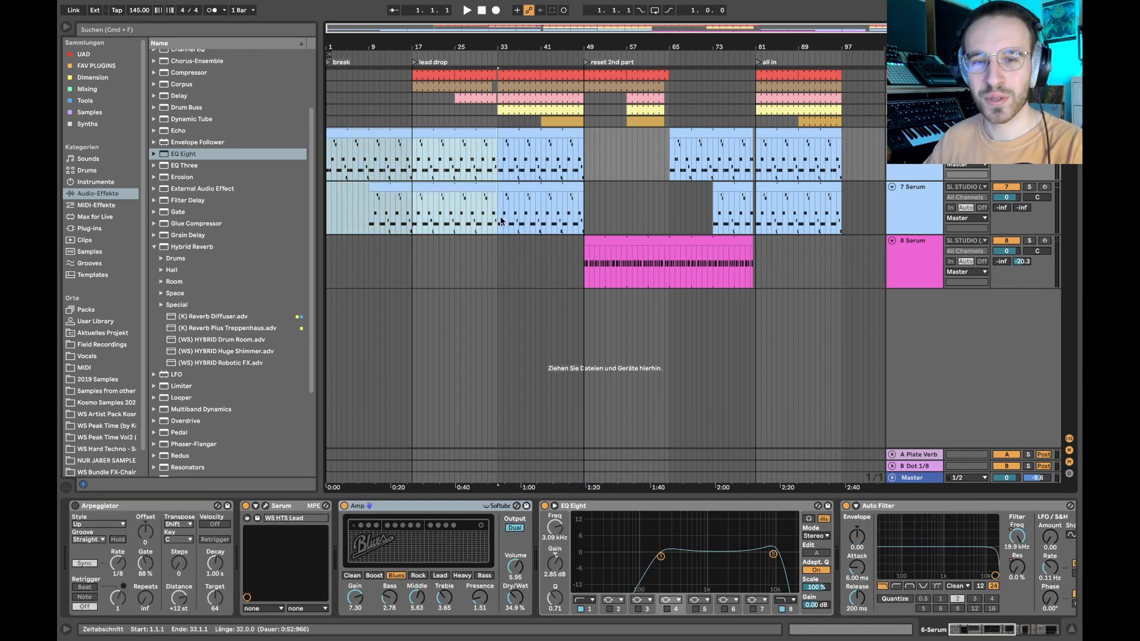
- Highlight bars 49 to 65 of the track 8 Serum clip and place the insert marker at bar 49
{"action": "scroll", "coordinate": [573, 227], "scroll_direction": "up", "scroll_amount": 3}
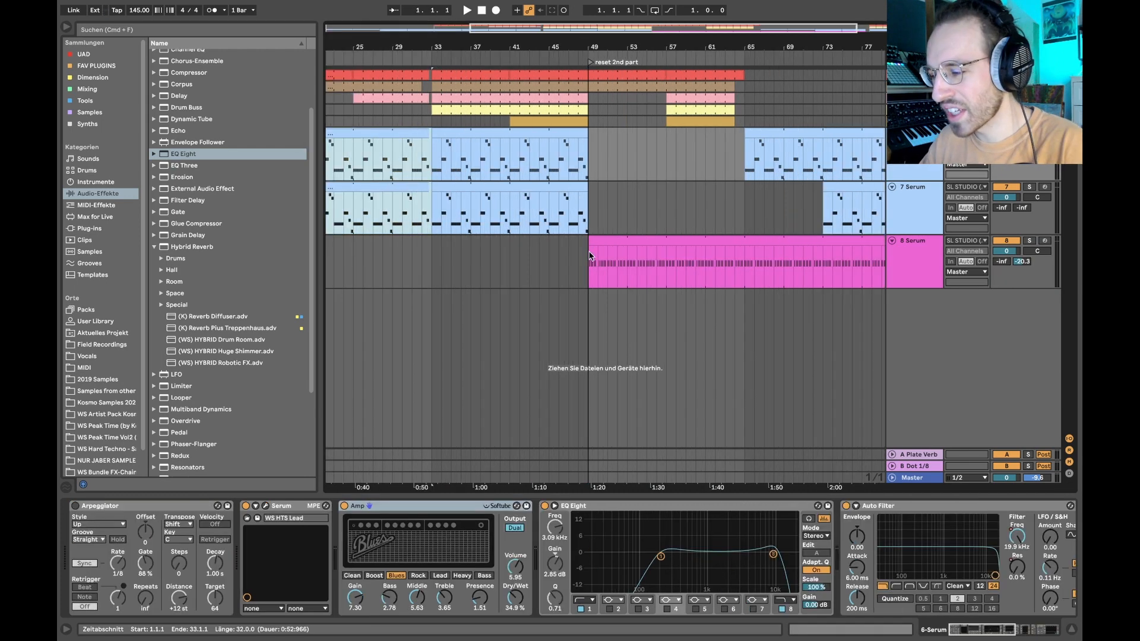
{"action": "left_click", "coordinate": [593, 261]}
{"action": "left_click_drag", "start_coordinate": [585, 261], "coordinate": [746, 262]}
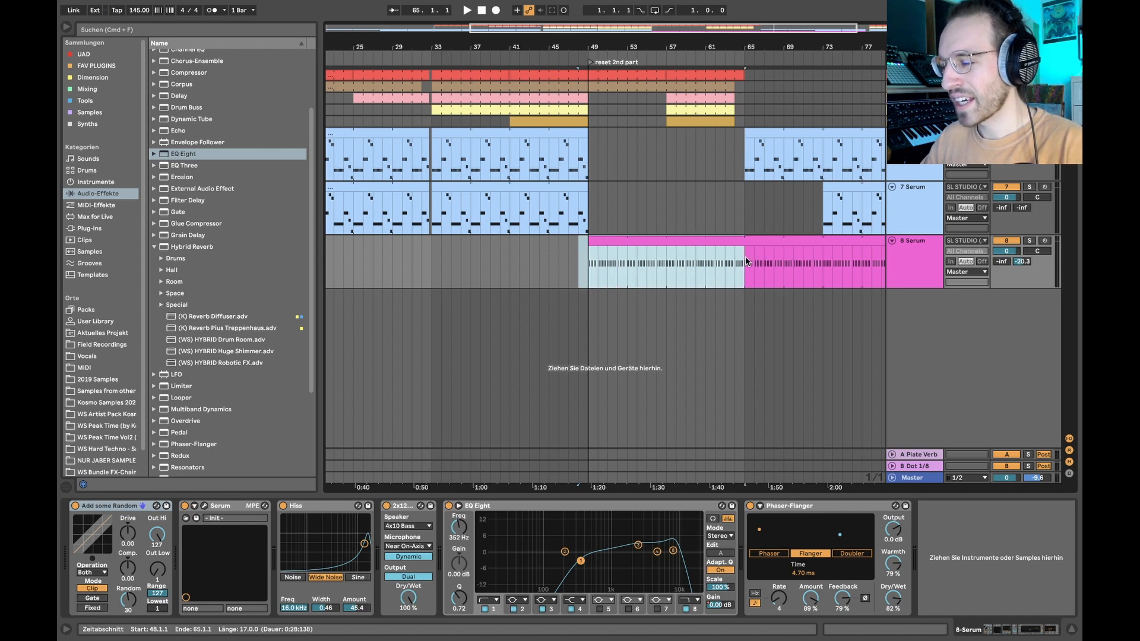
{"action": "left_click_drag", "start_coordinate": [580, 261], "coordinate": [744, 281]}
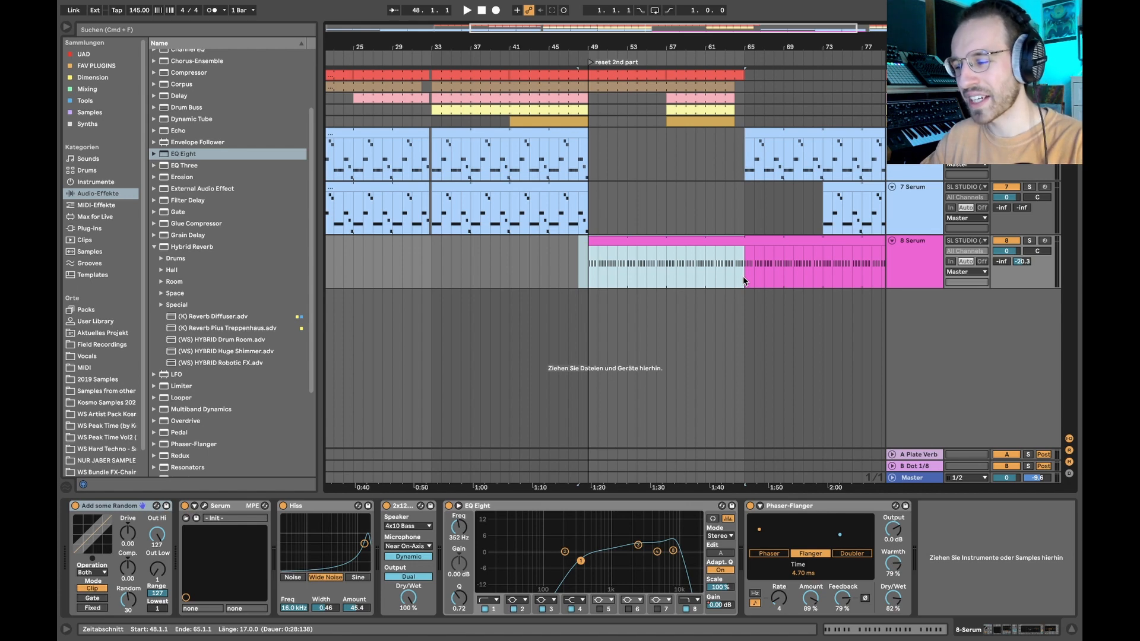
{"action": "left_click_drag", "start_coordinate": [744, 281], "coordinate": [588, 272]}
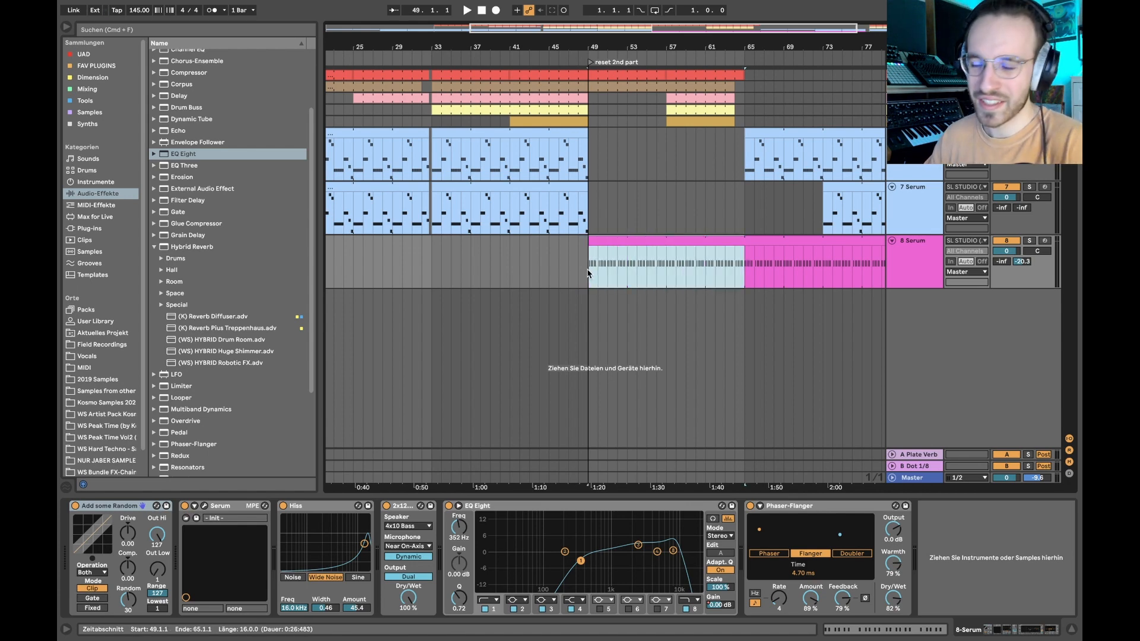
{"action": "left_click", "coordinate": [588, 272]}
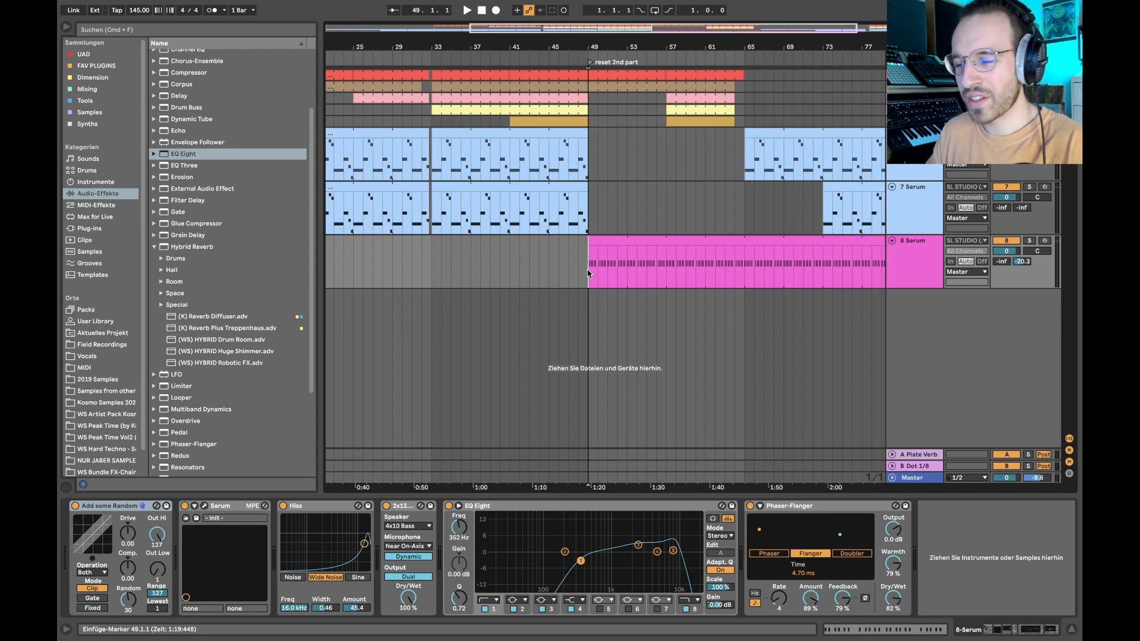
- Highlight bars 49 to 53 of the clip, and briefly view track 8's Serum synth before closing its window
{"action": "left_click_drag", "start_coordinate": [588, 273], "coordinate": [631, 273]}
{"action": "left_click", "coordinate": [929, 254]}
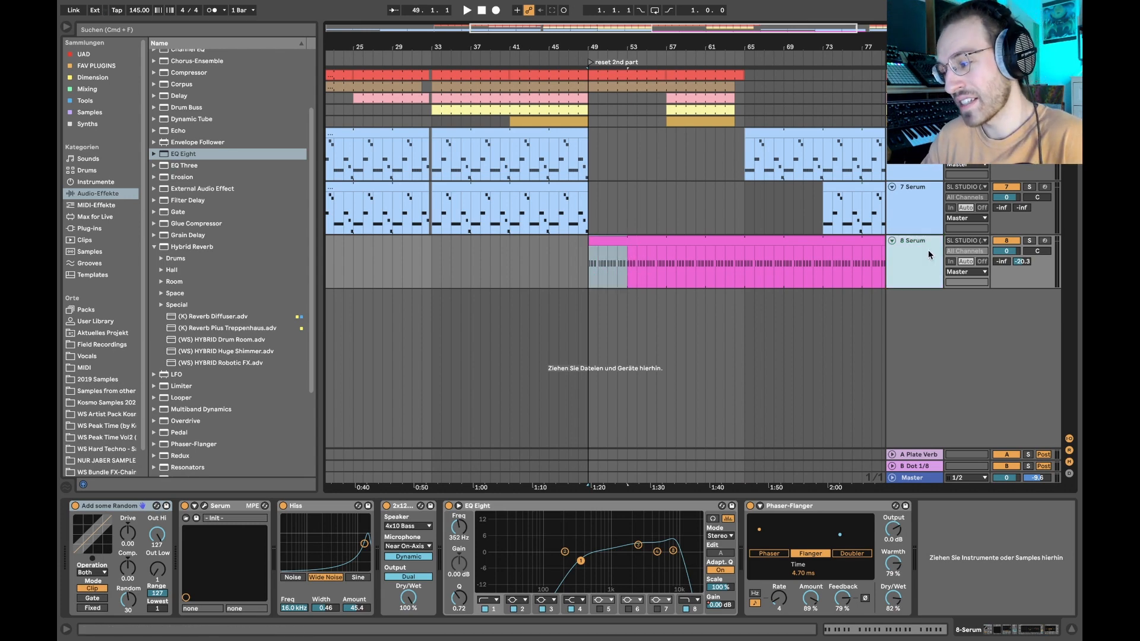
{"action": "left_click", "coordinate": [204, 506]}
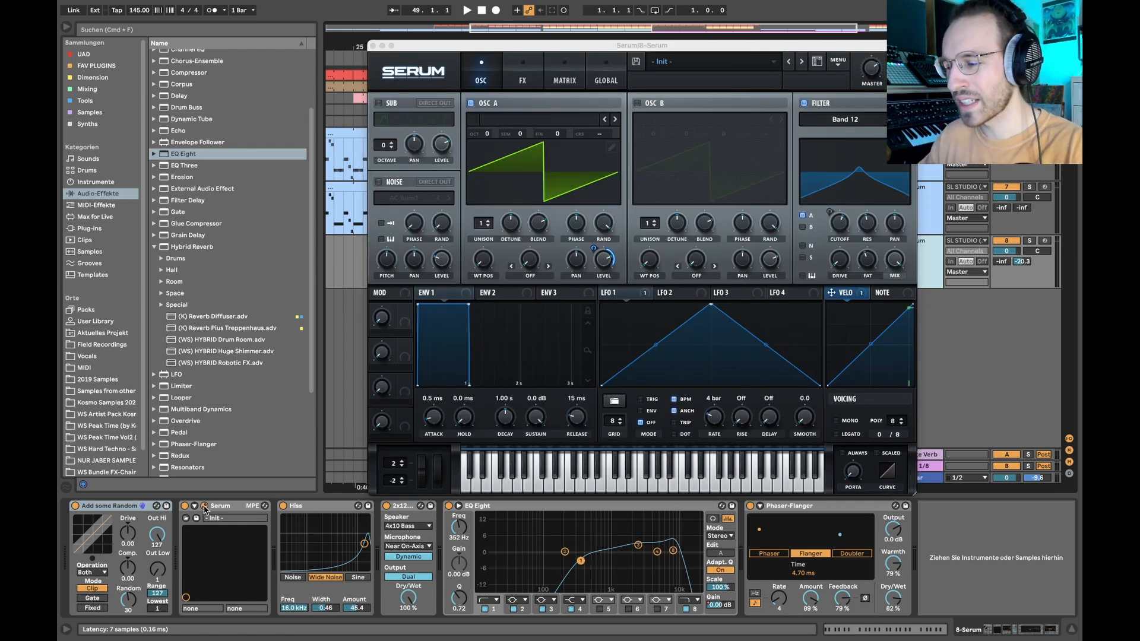
{"action": "left_click", "coordinate": [204, 506]}
- Solo track 8, open its clip's notes and highlight the A#3 notes in the first bar
{"action": "left_click", "coordinate": [608, 240]}
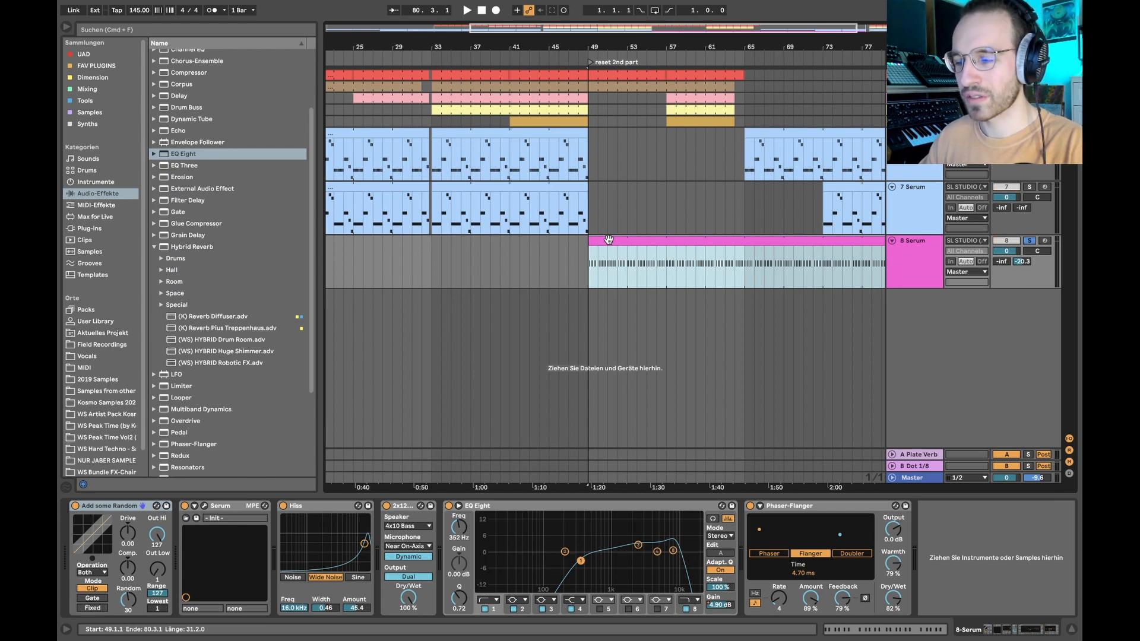
{"action": "double_click", "coordinate": [609, 239]}
{"action": "left_click_drag", "start_coordinate": [237, 299], "coordinate": [401, 393]}
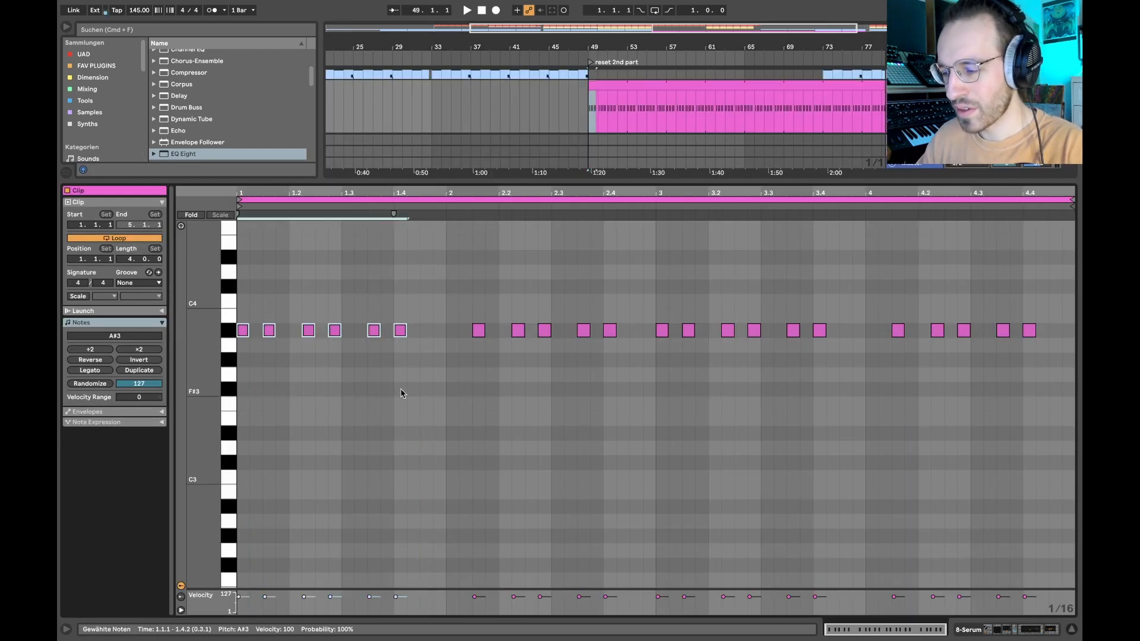
- Play track 8 and examine the Echo on return track B Dot 1/8, then stop and return to track 8's devices
{"action": "key", "text": "space"}
{"action": "key", "text": "shift+Tab"}
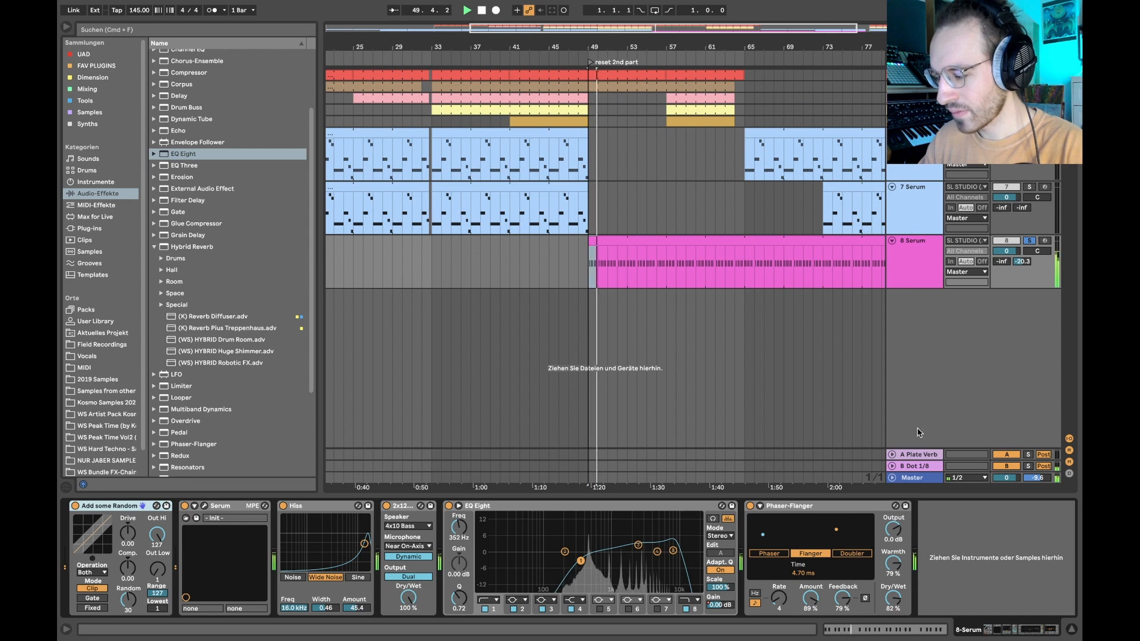
{"action": "left_click", "coordinate": [910, 466]}
{"action": "key", "text": "space"}
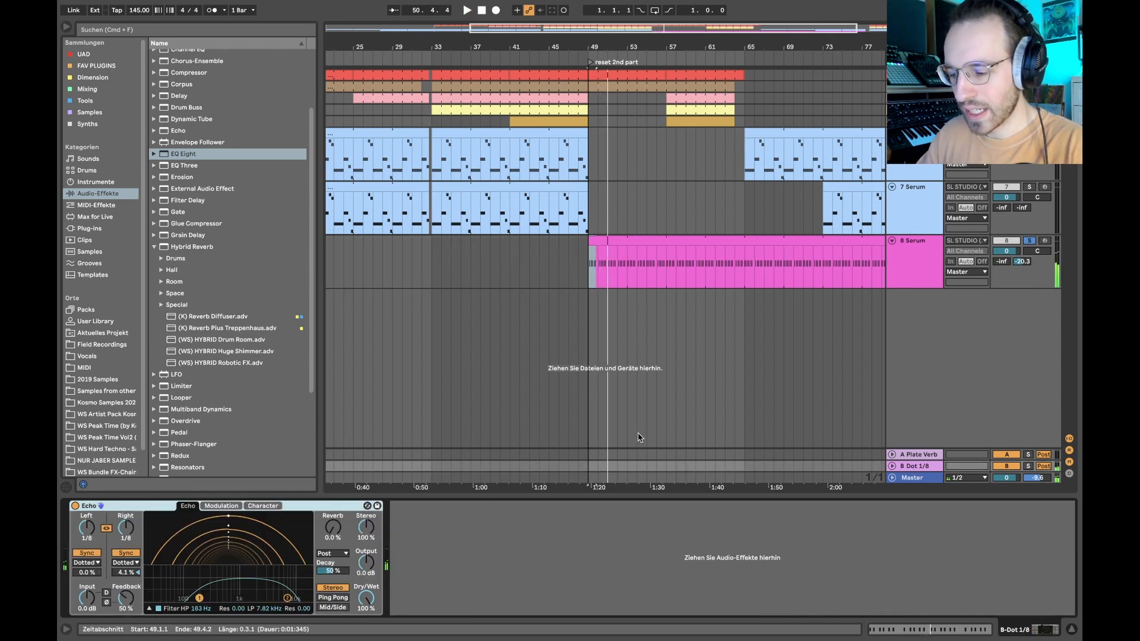
{"action": "left_click", "coordinate": [639, 437]}
{"action": "left_click", "coordinate": [882, 271]}
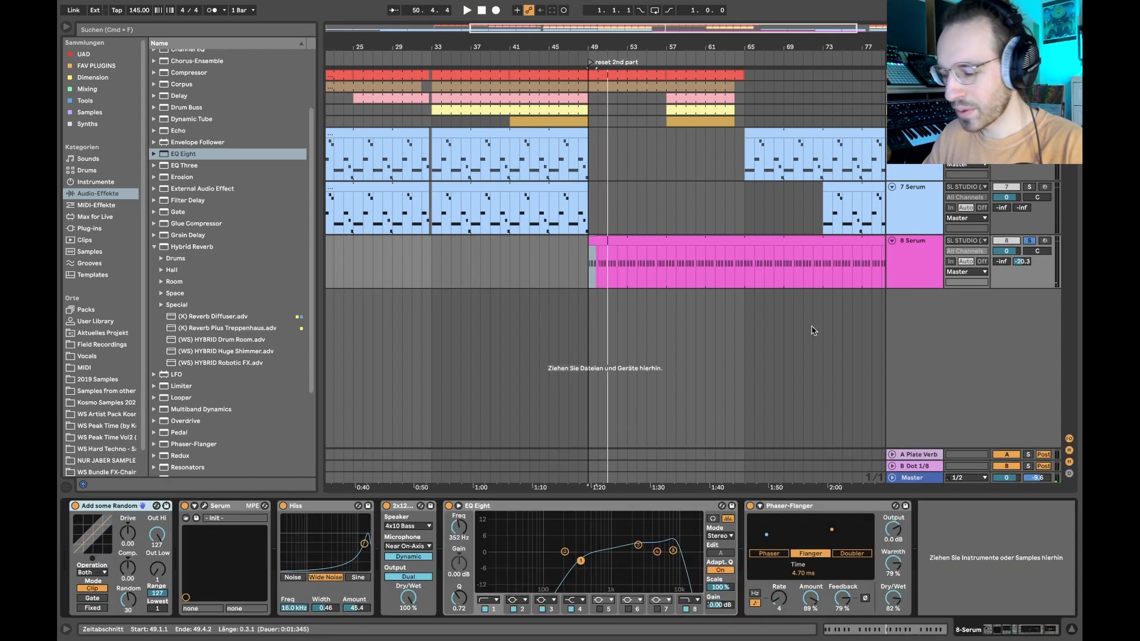
- In track 8's Serum, switch off the delay, reverb, phaser and distortion, and bypass the velocity and LFO 1 filter cutoff modulation
{"action": "left_click", "coordinate": [205, 506]}
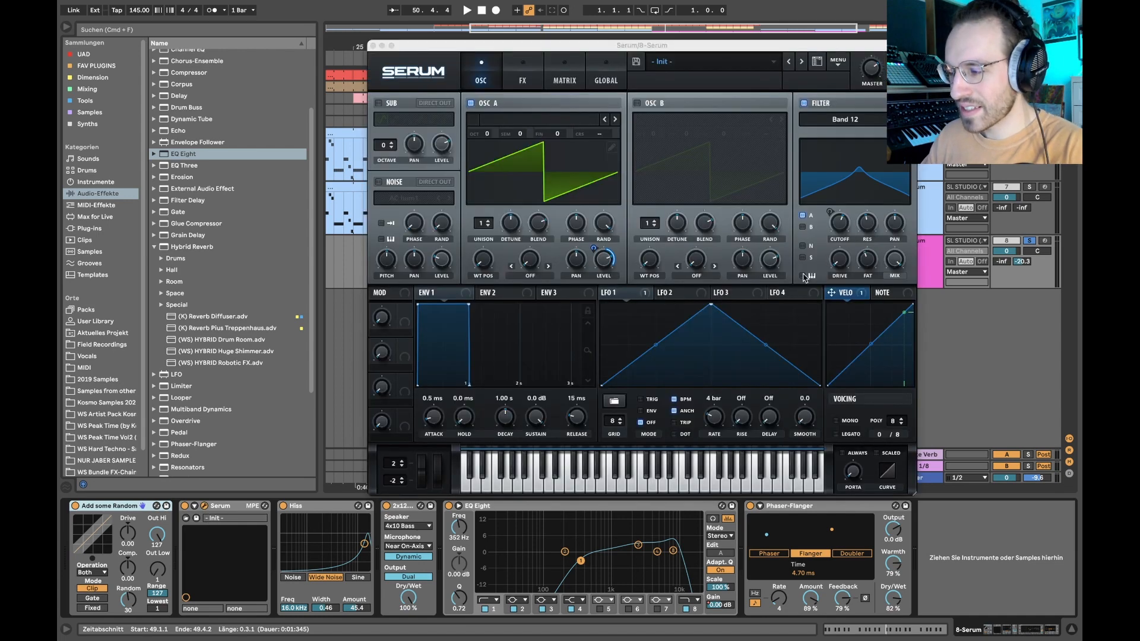
{"action": "left_click", "coordinate": [523, 80]}
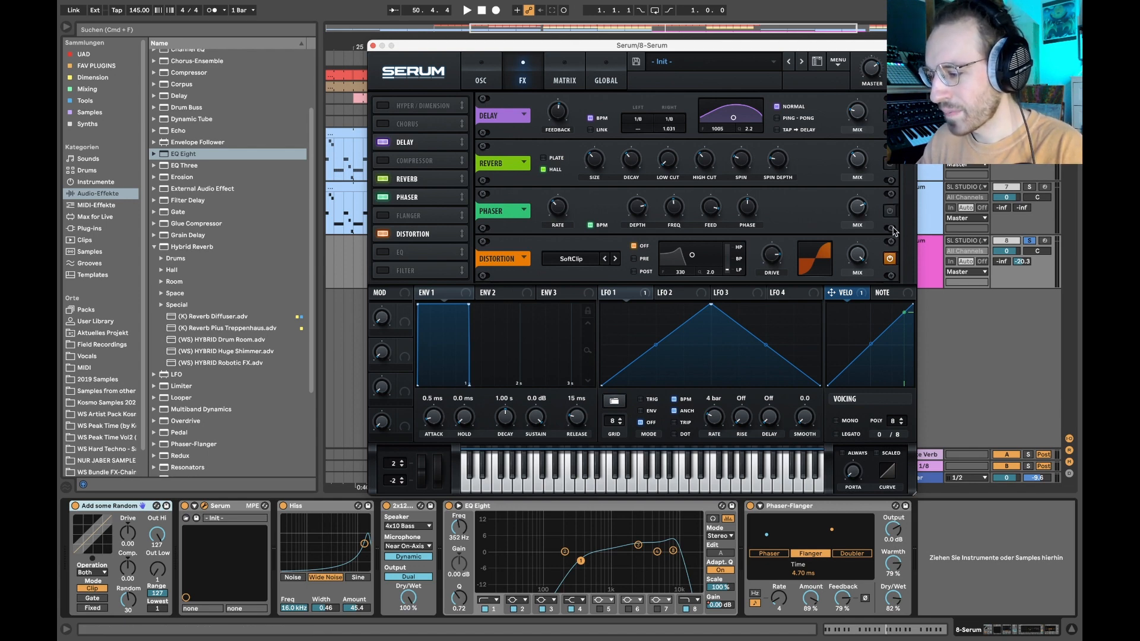
{"action": "left_click", "coordinate": [498, 72]}
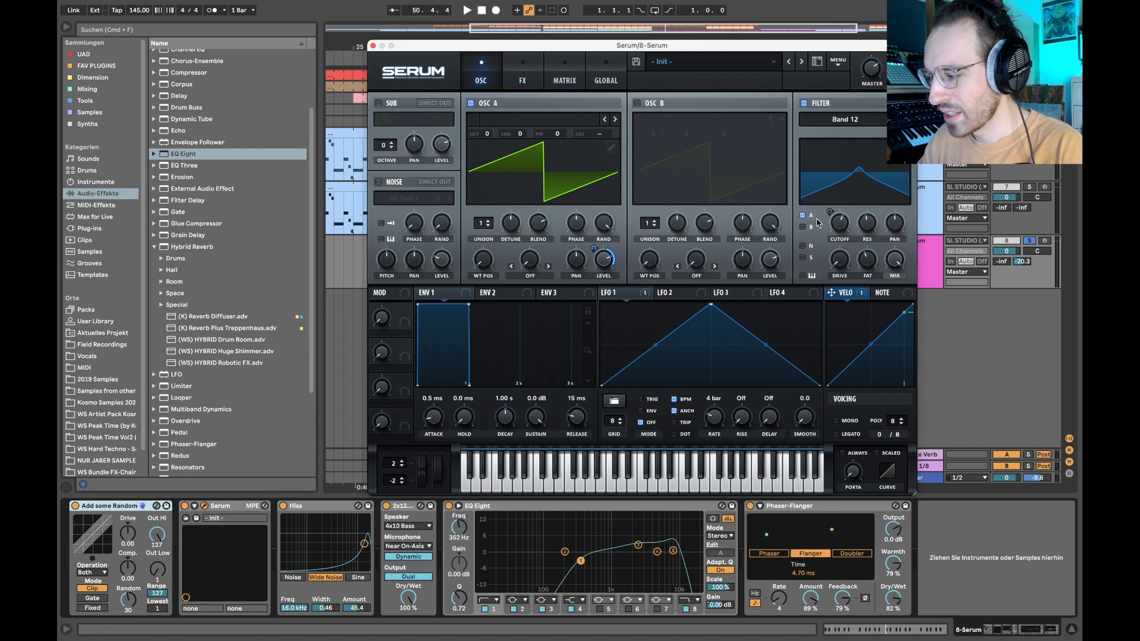
{"action": "left_click", "coordinate": [642, 293]}
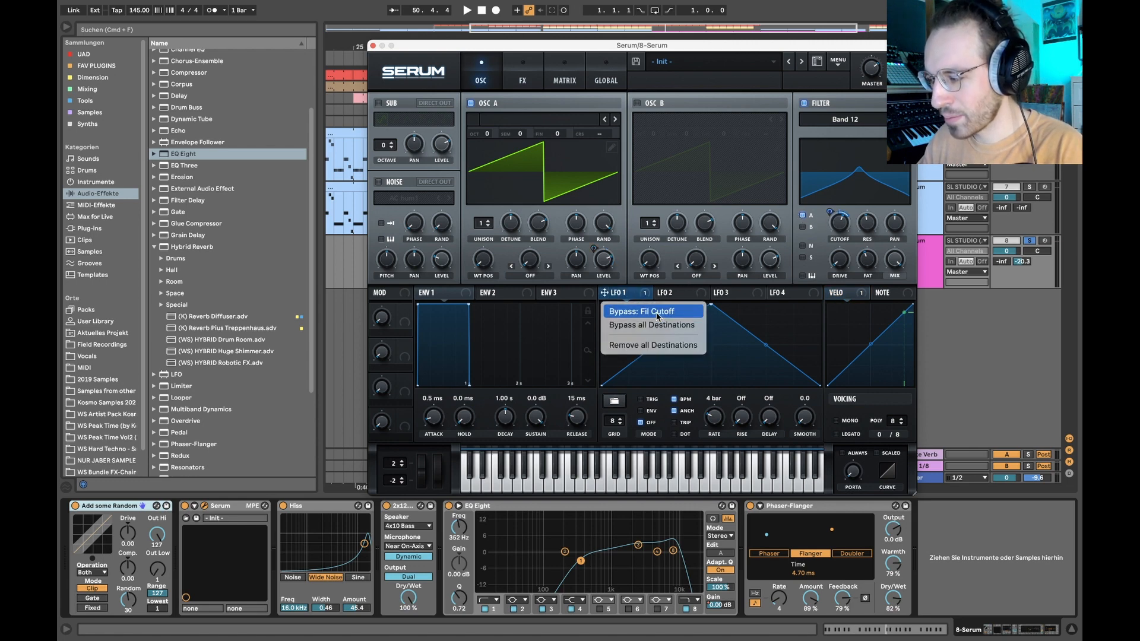
{"action": "left_click", "coordinate": [641, 311]}
- Deactivate the Hiss, cabinet and Phaser-Flanger devices on track 8, leaving the EQ Eight active and selected
{"action": "left_click", "coordinate": [325, 512]}
{"action": "left_click", "coordinate": [311, 509]}
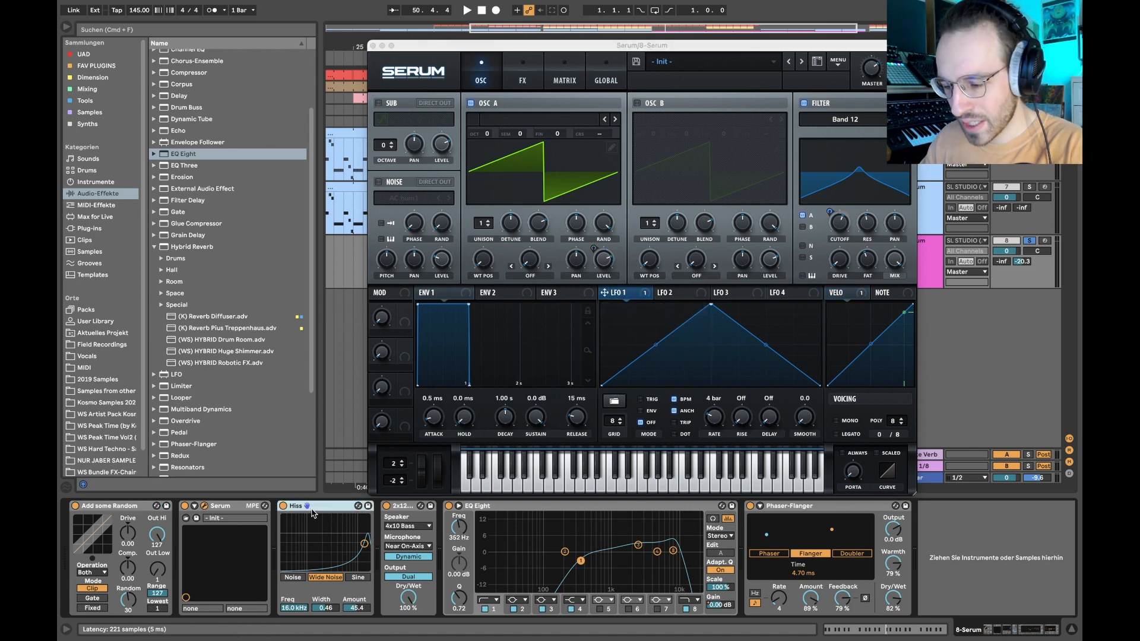
{"action": "left_click", "coordinate": [283, 507]}
{"action": "left_click", "coordinate": [387, 506]}
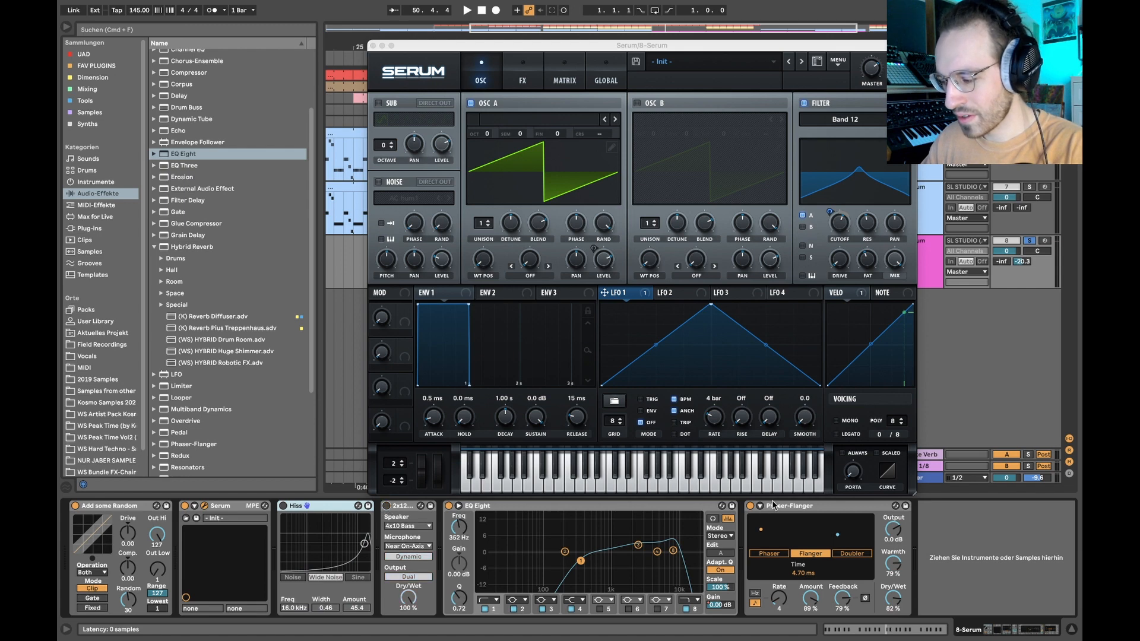
{"action": "left_click", "coordinate": [750, 506]}
{"action": "left_click", "coordinate": [499, 506]}
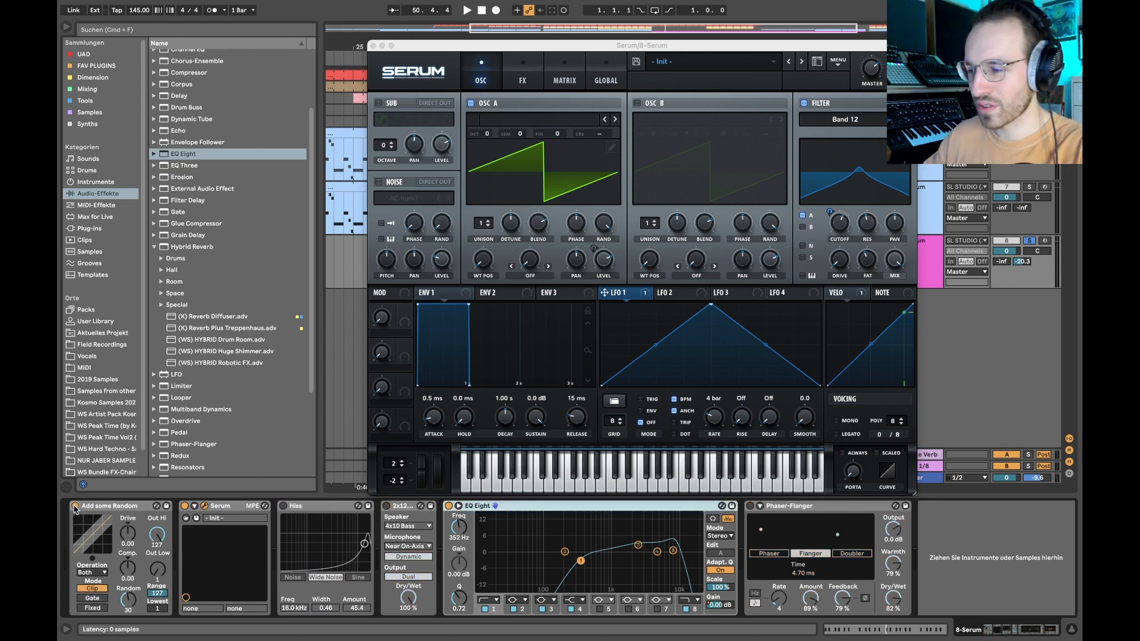
- Move the Serum window off the arrangement and play the stripped-down sound from bar 49
{"action": "left_click_drag", "start_coordinate": [591, 48], "coordinate": [391, 25]}
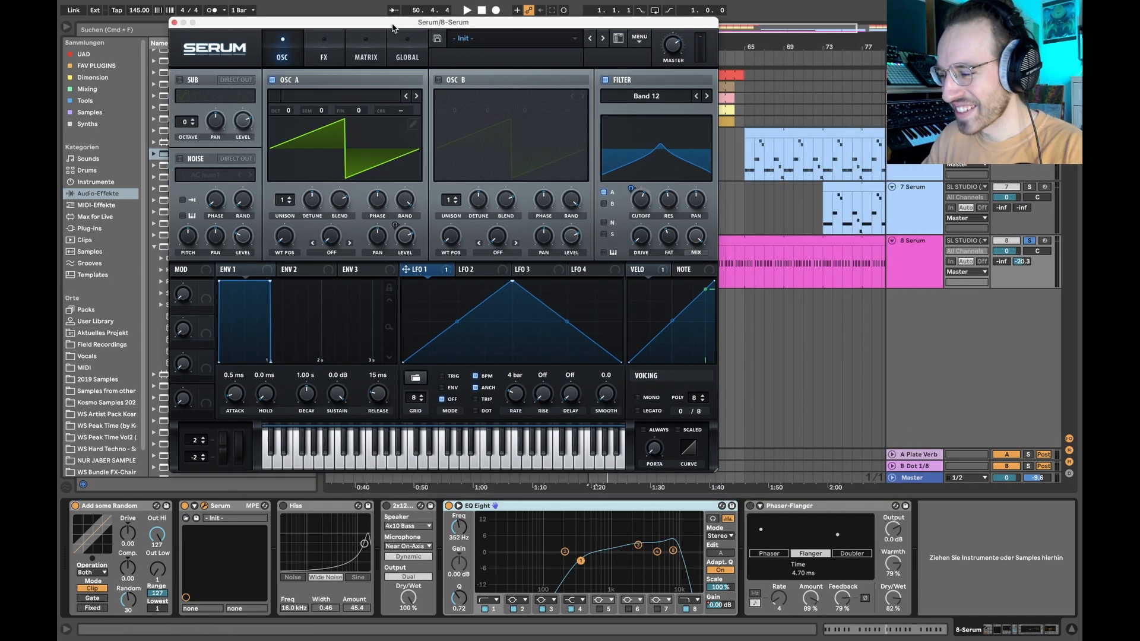
{"action": "scroll", "coordinate": [804, 134], "scroll_direction": "left", "scroll_amount": 5}
{"action": "key", "text": "space"}
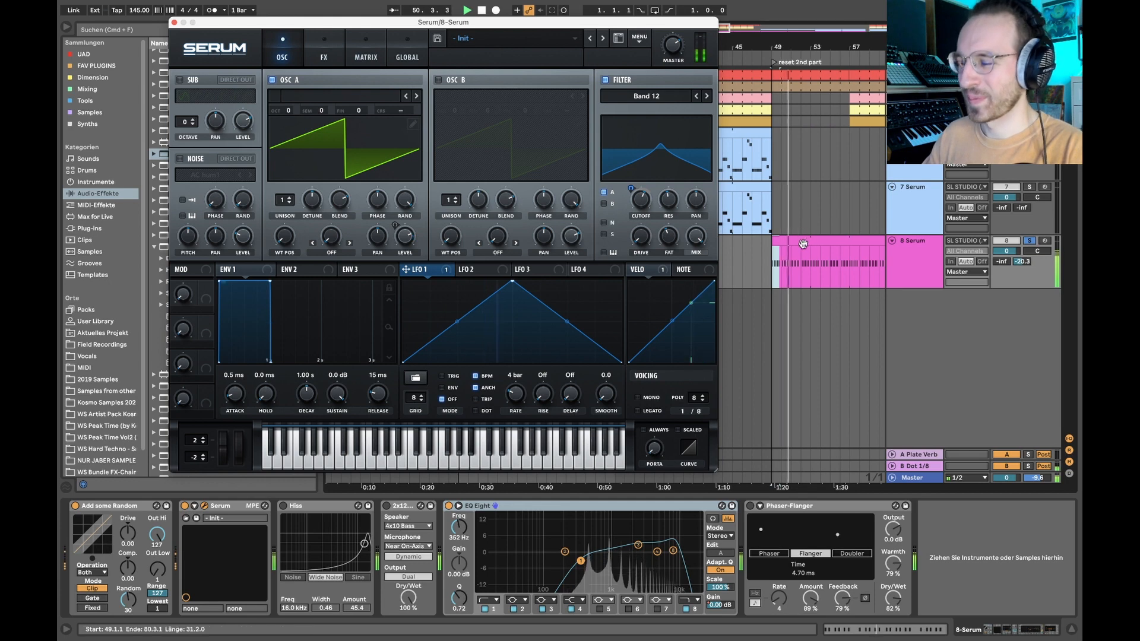
{"action": "key", "text": "space"}
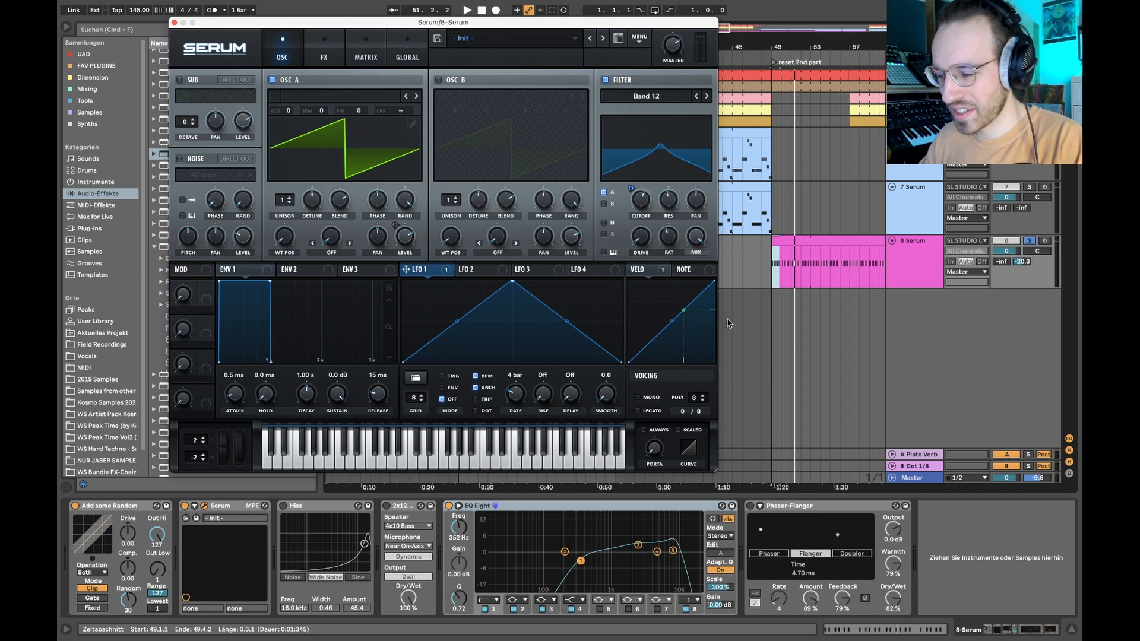
- Reactivate LFO 1's modulation of the filter cutoff in Serum and play the clip to hear the sweep
{"action": "right_click", "coordinate": [414, 275]}
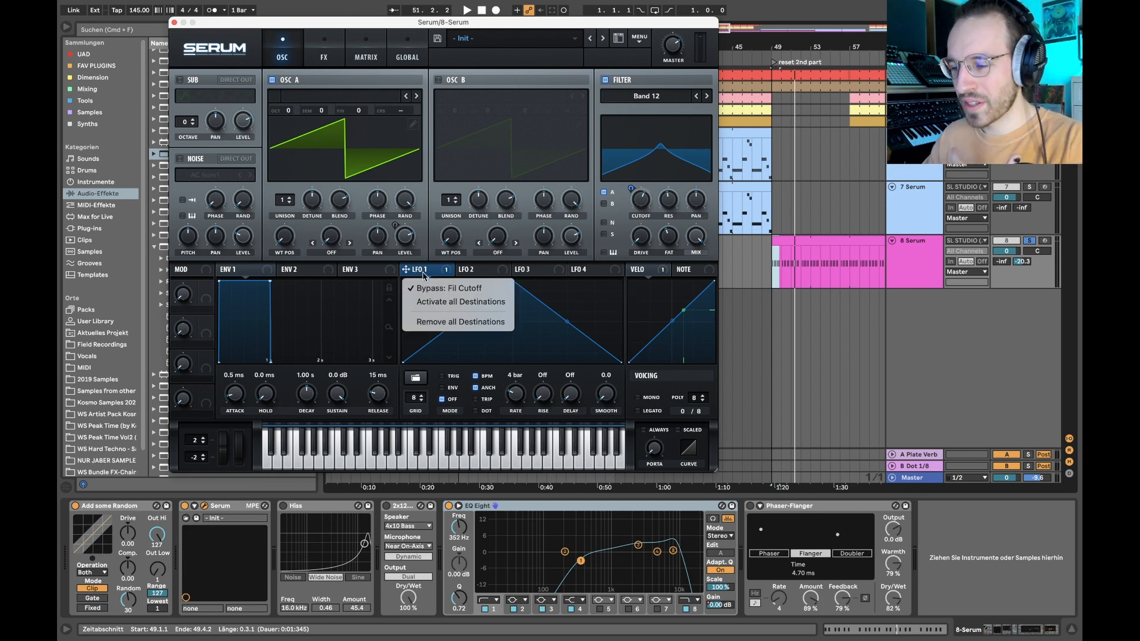
{"action": "left_click", "coordinate": [431, 289]}
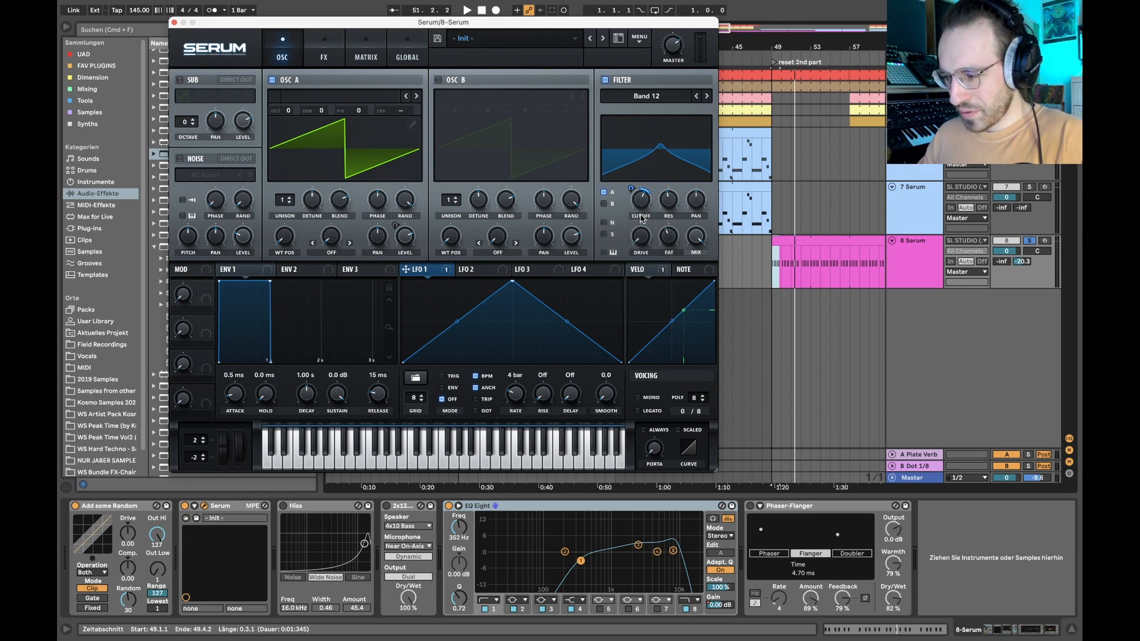
{"action": "key", "text": "space"}
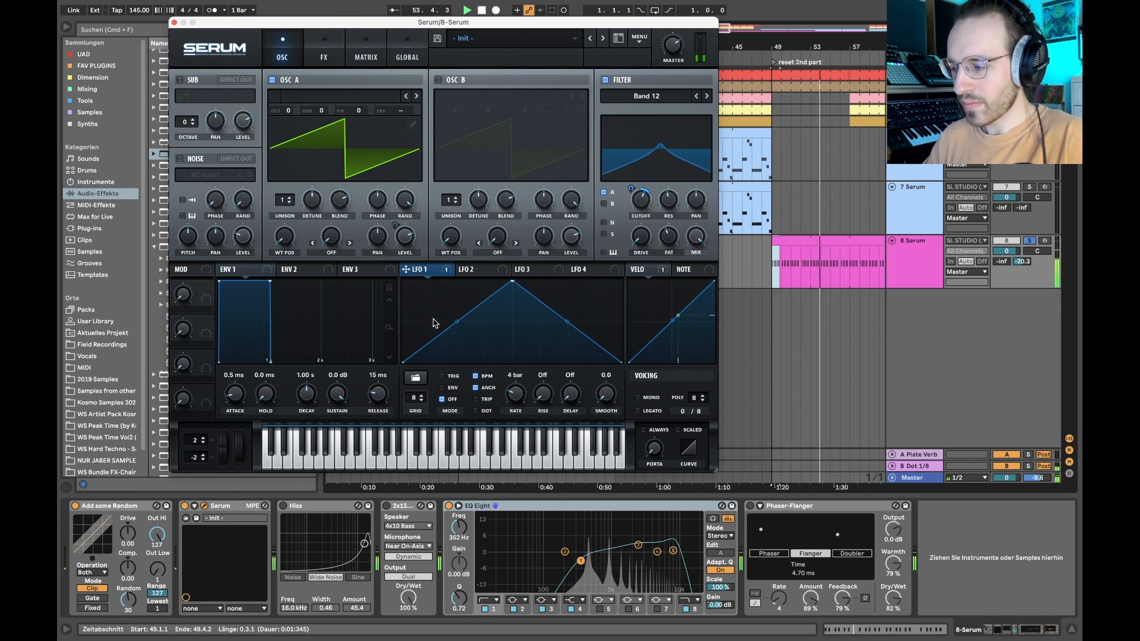
{"action": "key", "text": "space"}
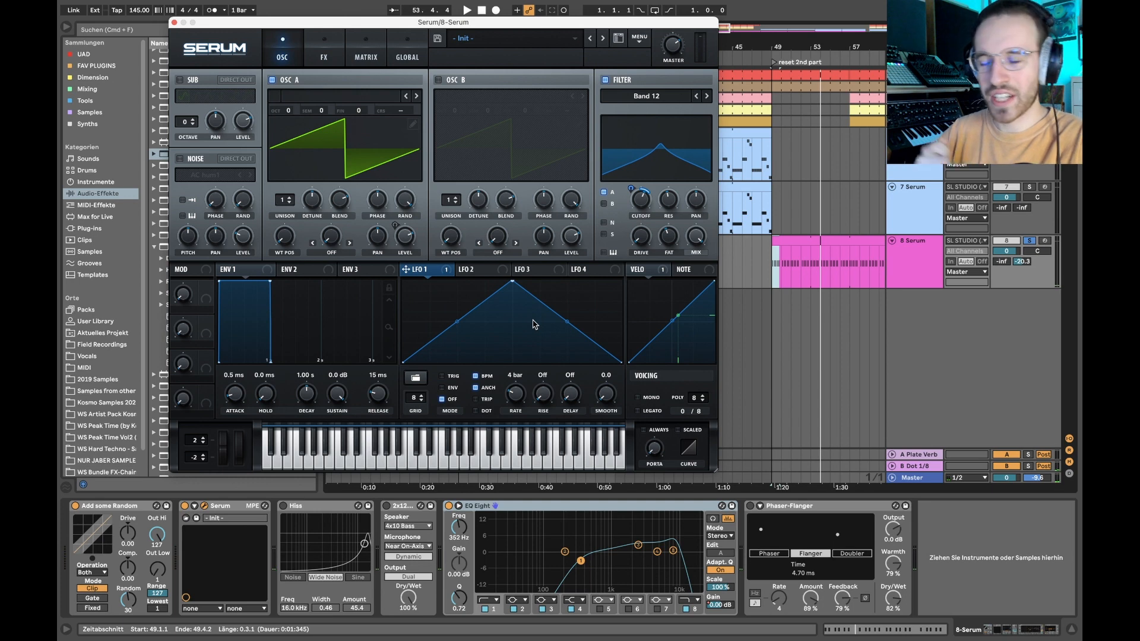
- Switch on Serum's delay and reverb effects and play the clip to hear them
{"action": "left_click", "coordinate": [324, 50]}
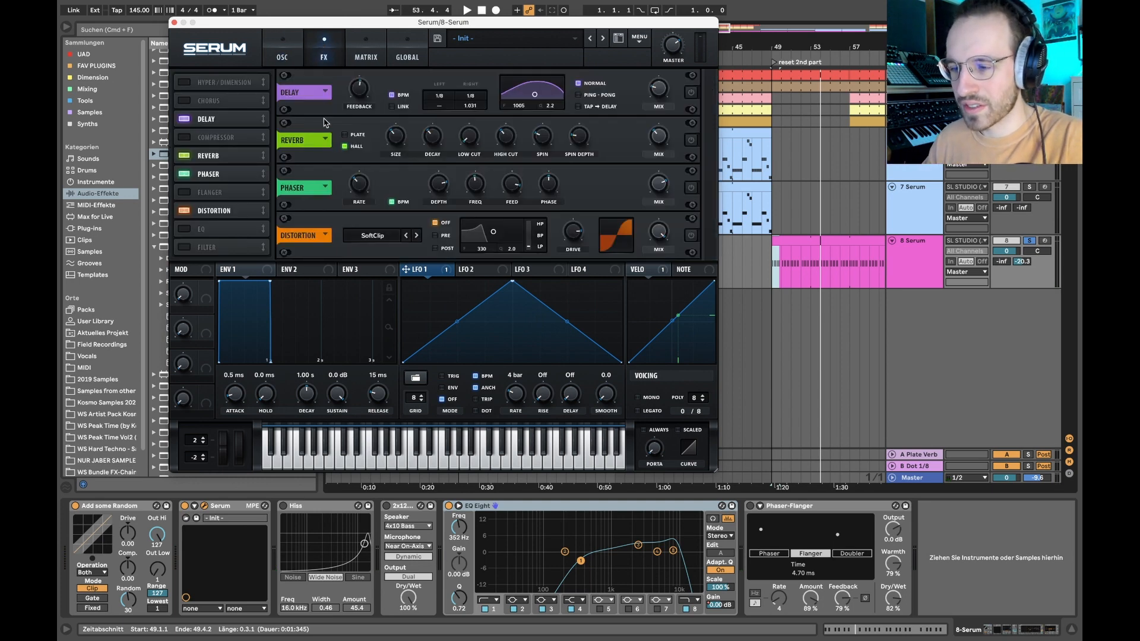
{"action": "left_click", "coordinate": [689, 92]}
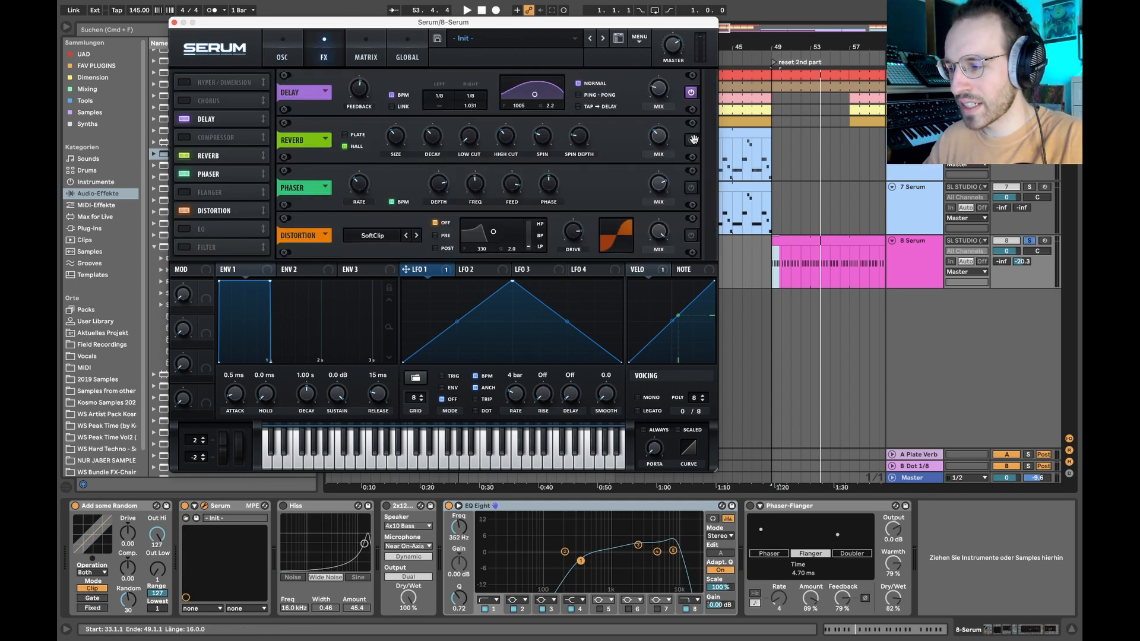
{"action": "left_click", "coordinate": [690, 140]}
{"action": "key", "text": "space"}
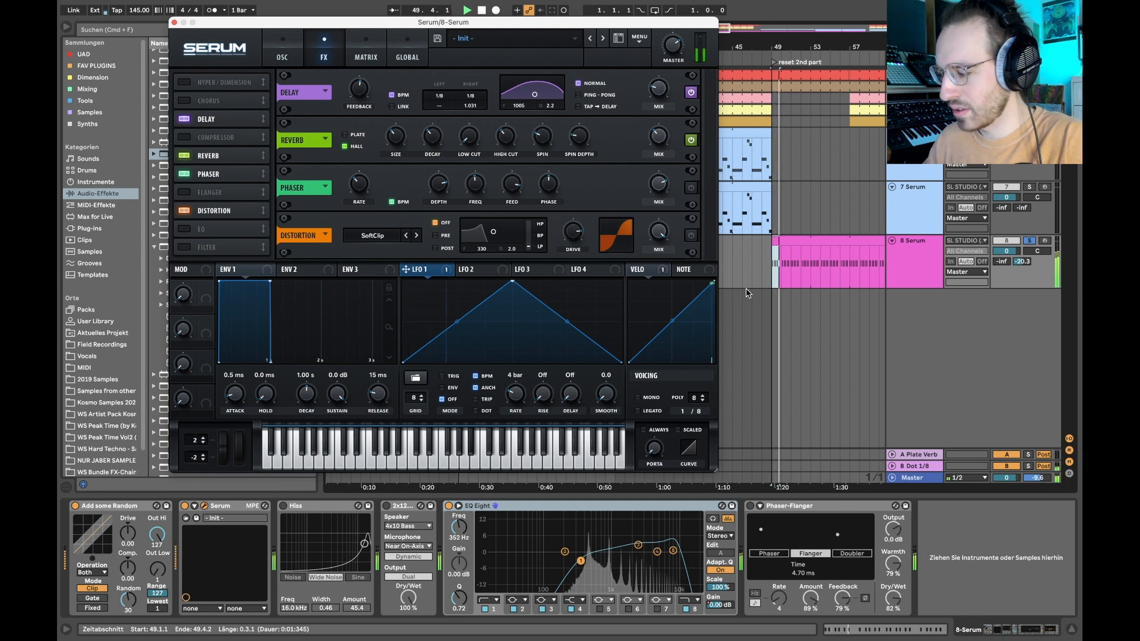
- Enable Serum's phaser, move it ahead of the delay in the effect order and play the clip
{"action": "left_click", "coordinate": [691, 188]}
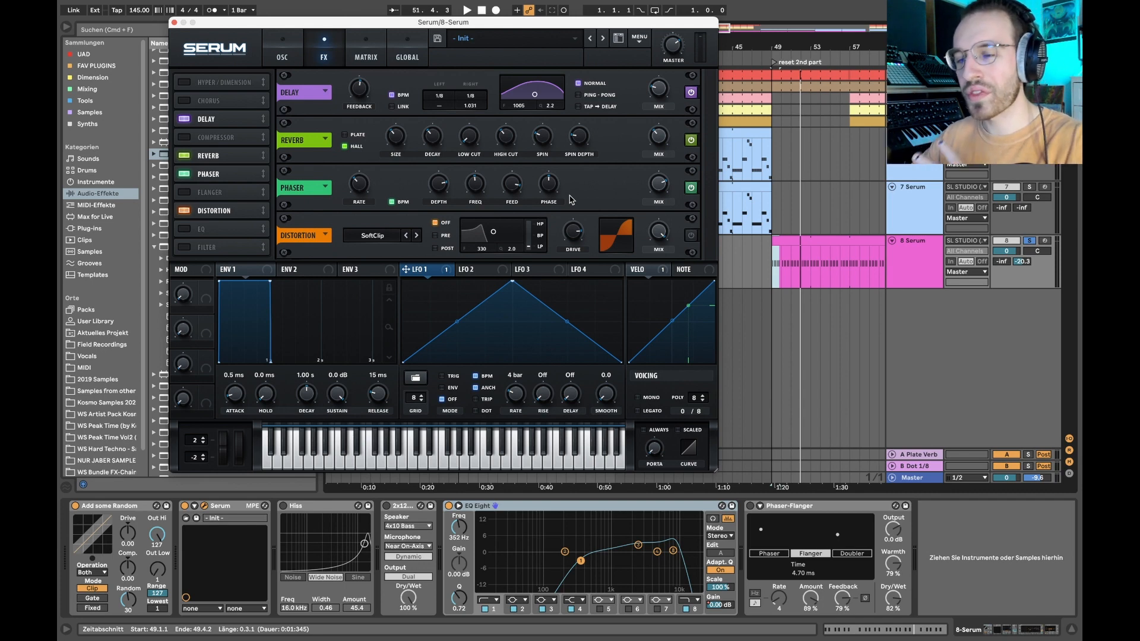
{"action": "left_click_drag", "start_coordinate": [208, 174], "coordinate": [207, 113]}
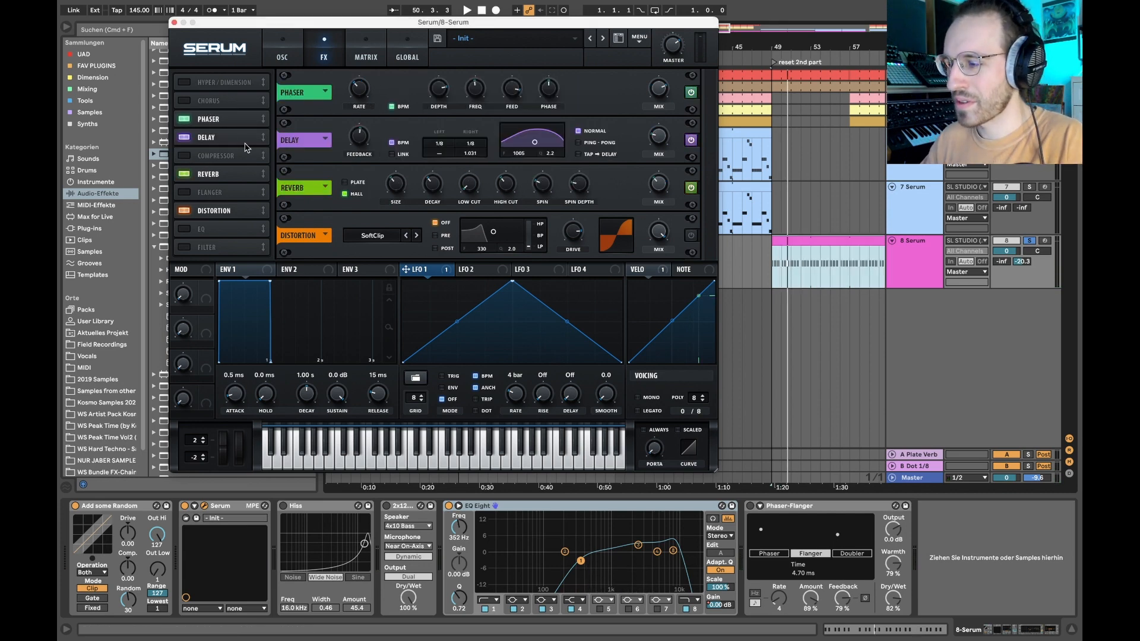
{"action": "key", "text": "space"}
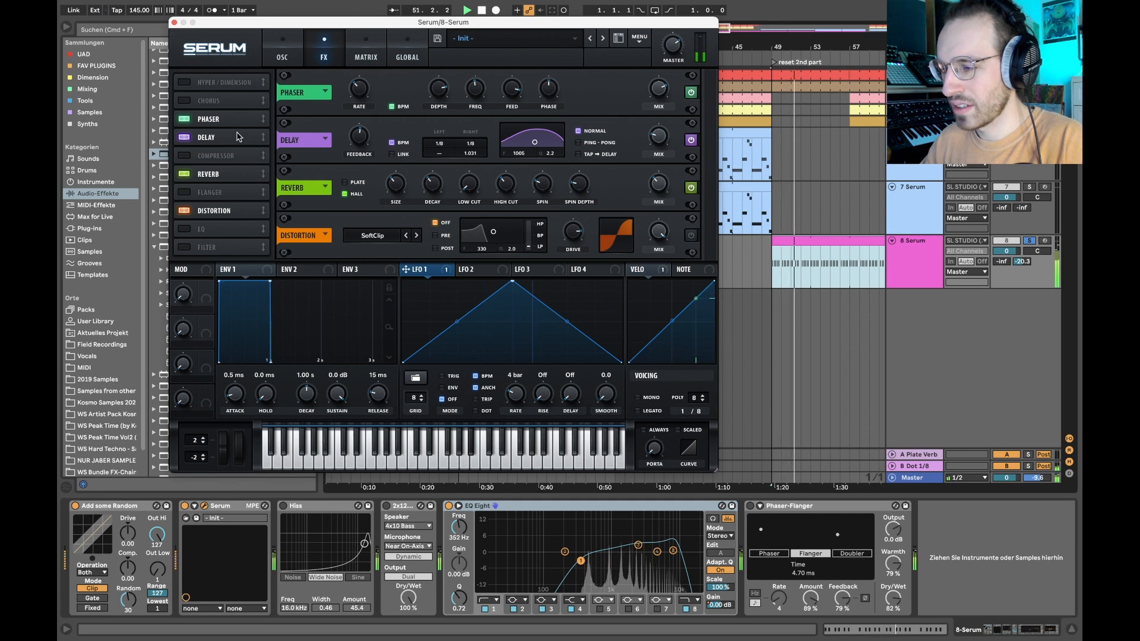
- Compare the phaser's position after the reverb with that before the delay, and leave it after the reverb
{"action": "left_click_drag", "start_coordinate": [225, 121], "coordinate": [225, 179]}
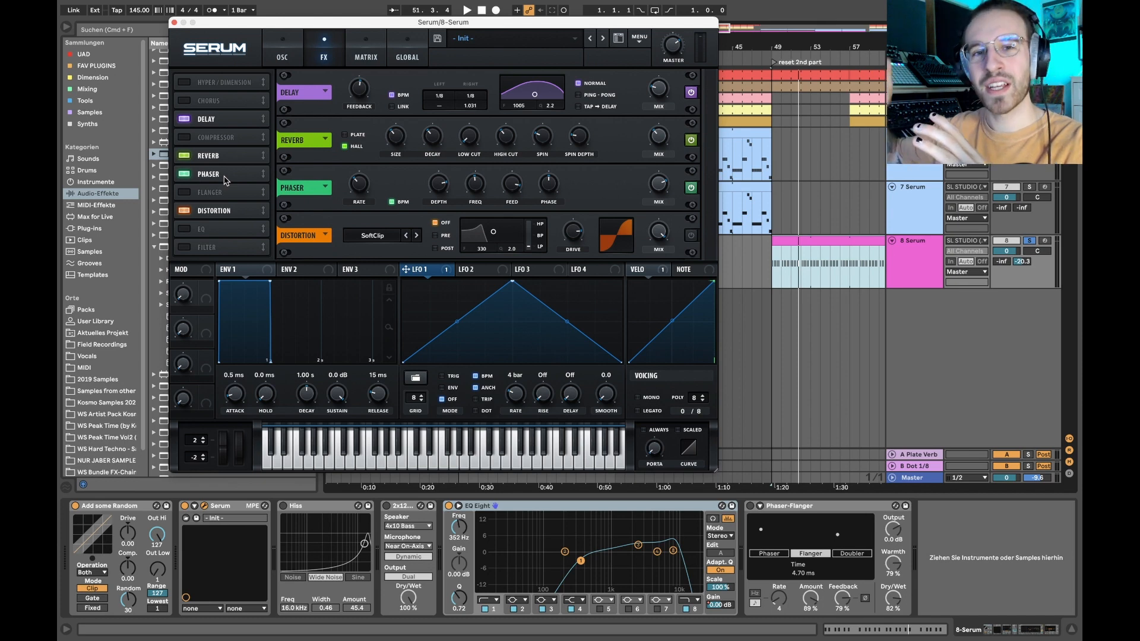
{"action": "left_click_drag", "start_coordinate": [224, 180], "coordinate": [225, 124]}
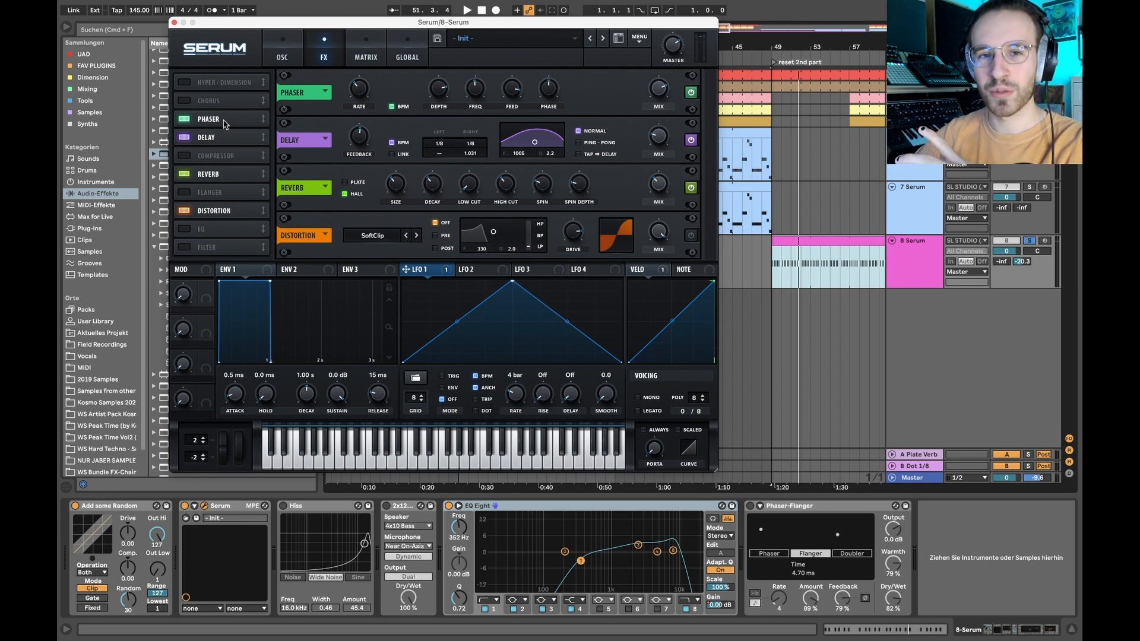
{"action": "left_click_drag", "start_coordinate": [224, 123], "coordinate": [231, 177]}
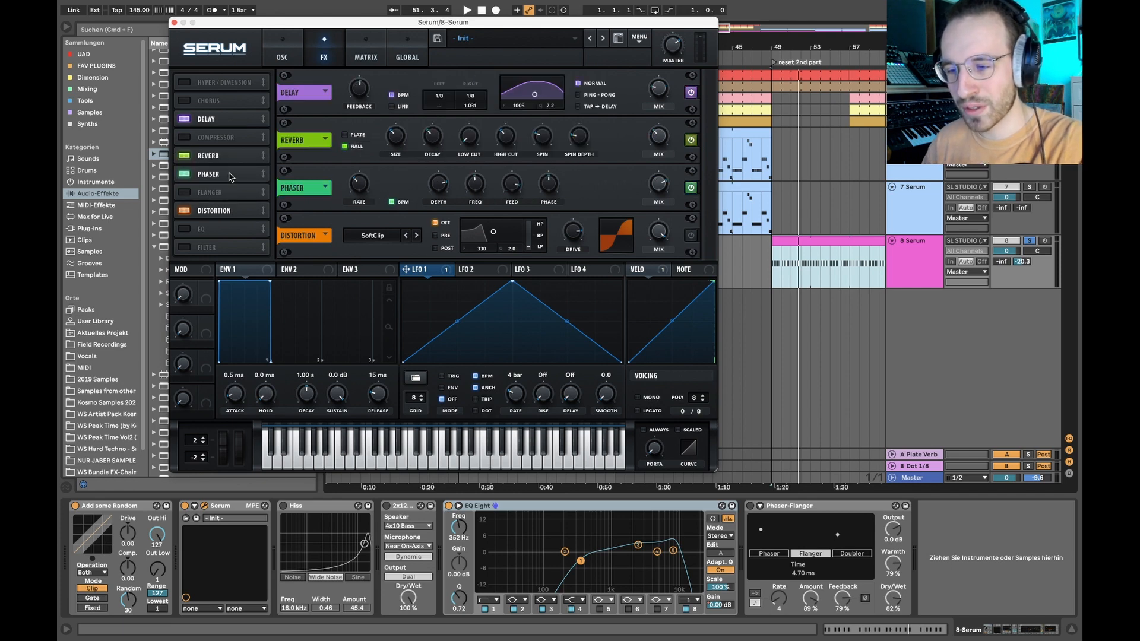
- Play track 8's clip without distortion, then switch on Serum's SoftClip distortion and play the clip again to compare
{"action": "left_click", "coordinate": [789, 240]}
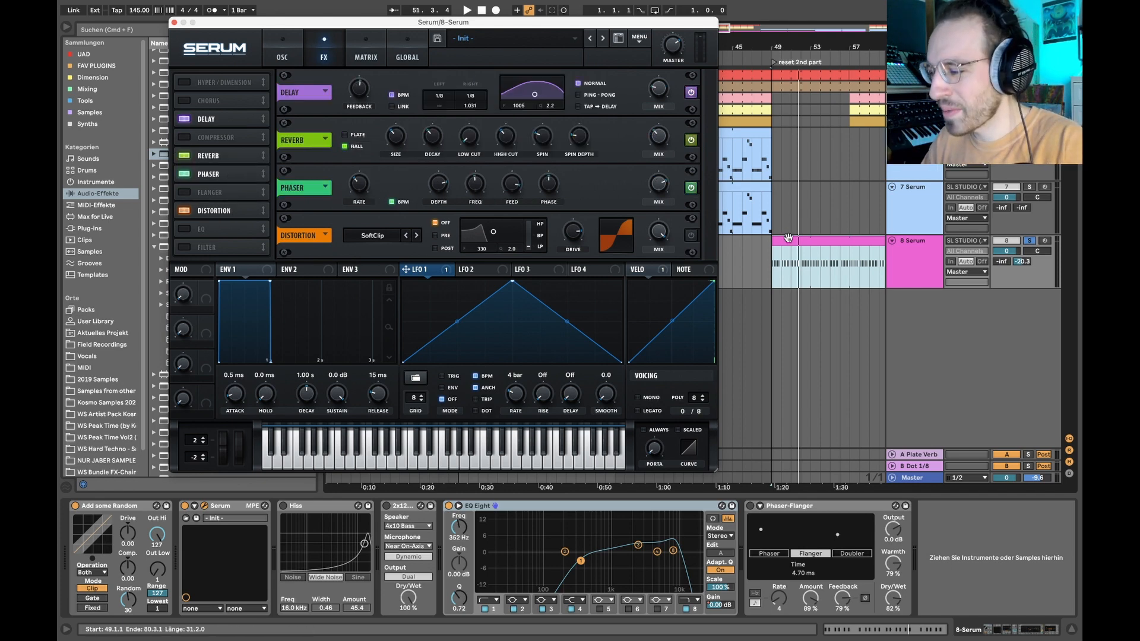
{"action": "key", "text": "space"}
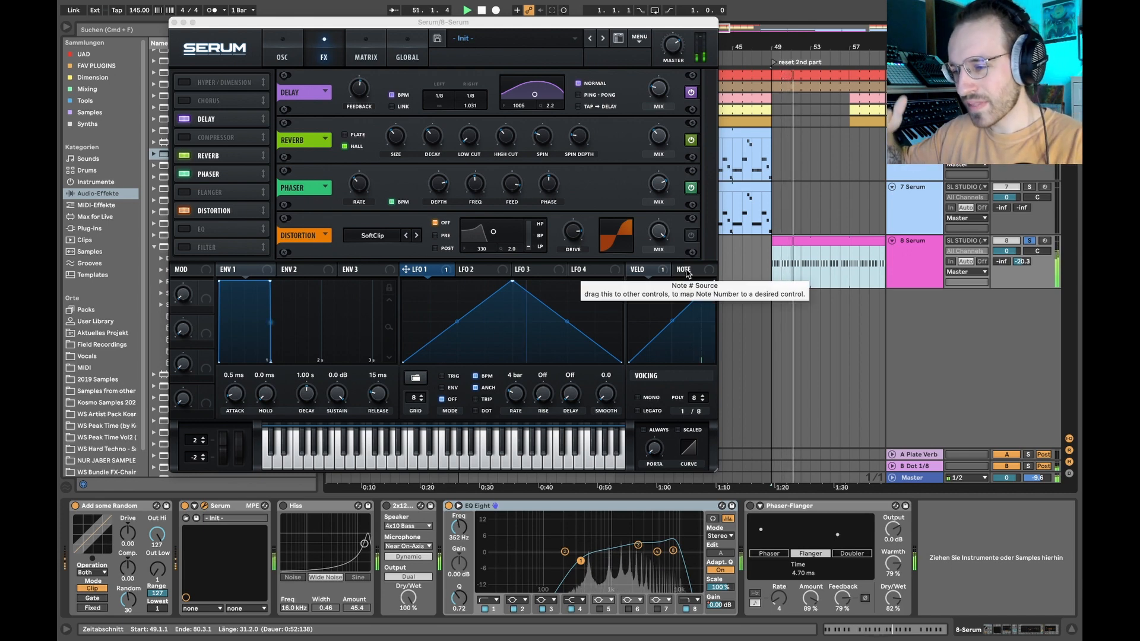
{"action": "key", "text": "space"}
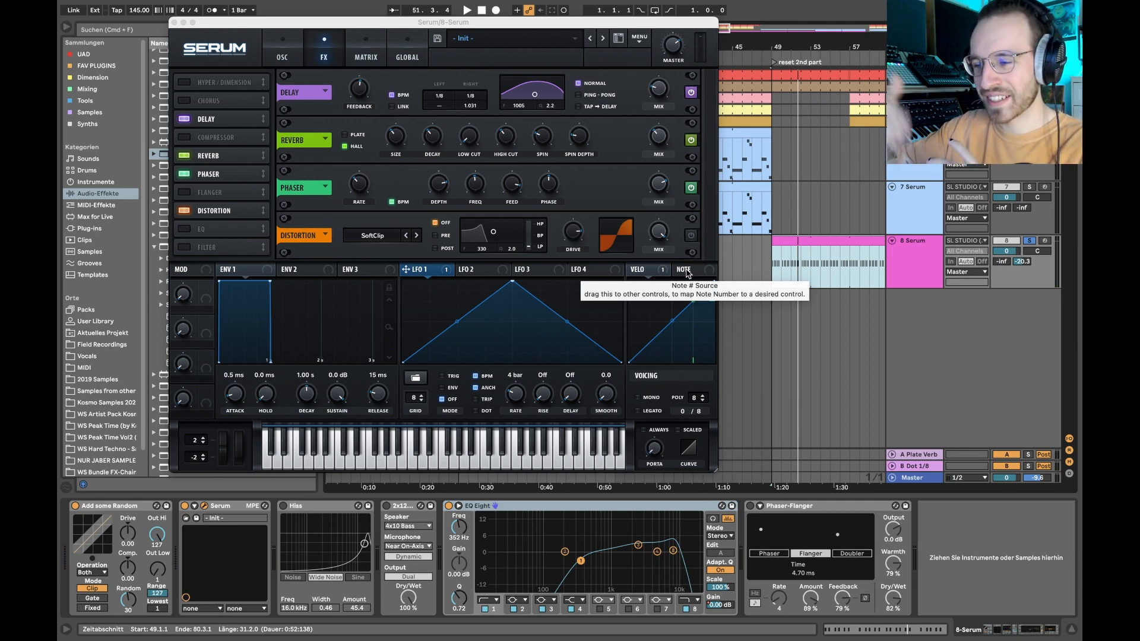
{"action": "left_click", "coordinate": [692, 236]}
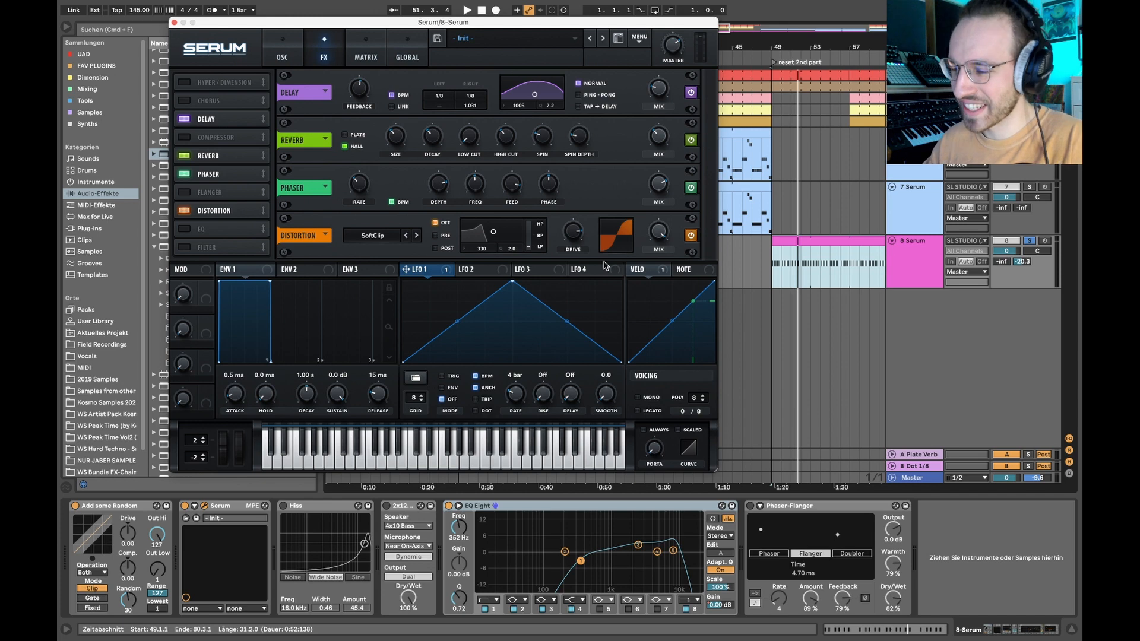
{"action": "key", "text": "space"}
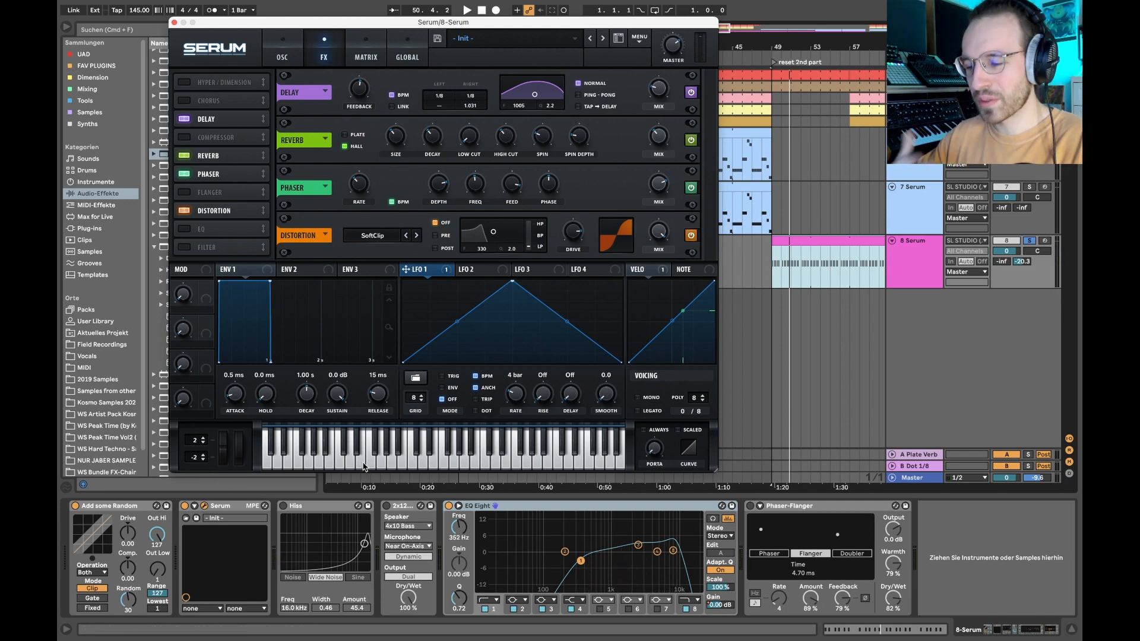
- Reactivate the Hiss device after Serum on track 8 and play the clip to hear its wide noise
{"action": "left_click", "coordinate": [205, 506]}
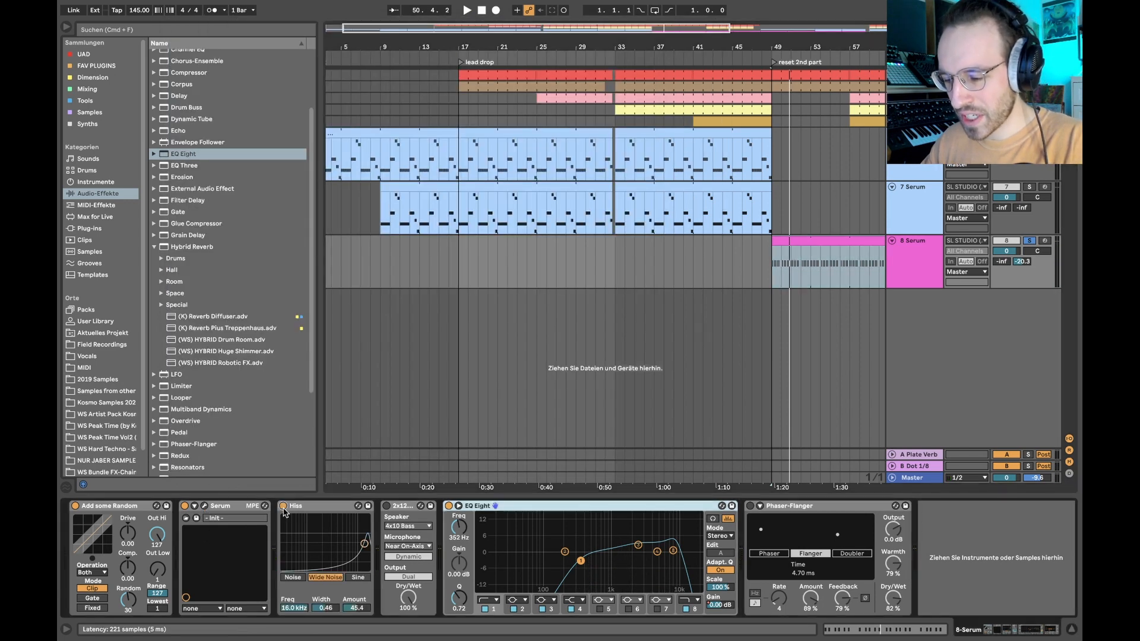
{"action": "left_click", "coordinate": [310, 507]}
{"action": "key", "text": "space"}
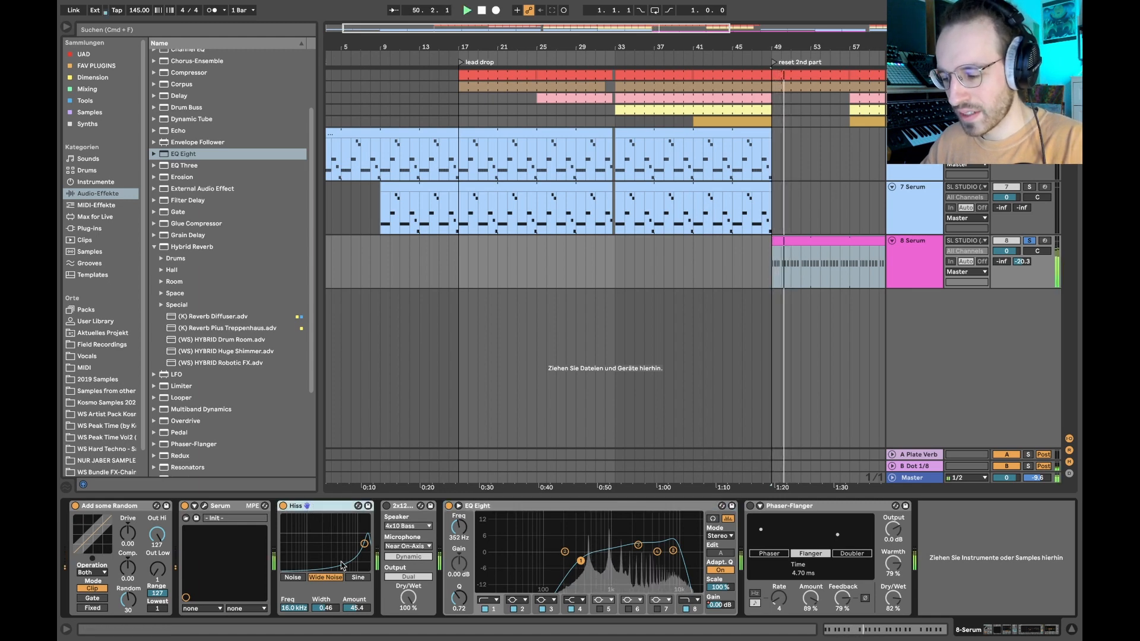
{"action": "key", "text": "space"}
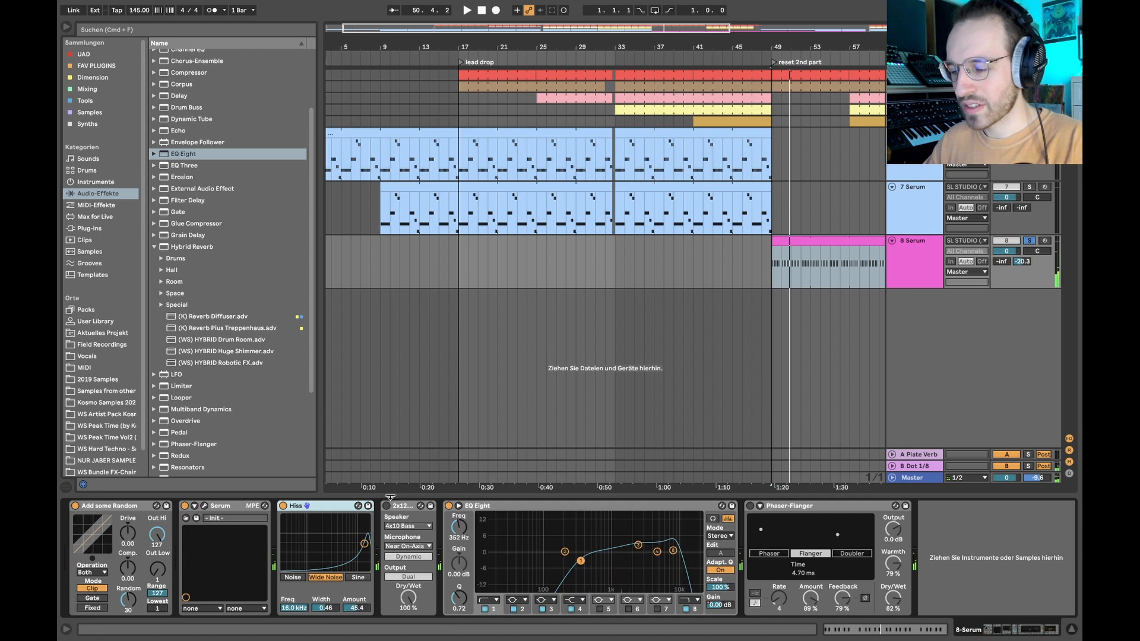
- Reactivate the 2x12 cabinet device on track 8 and play the clip to hear it
{"action": "left_click", "coordinate": [386, 506]}
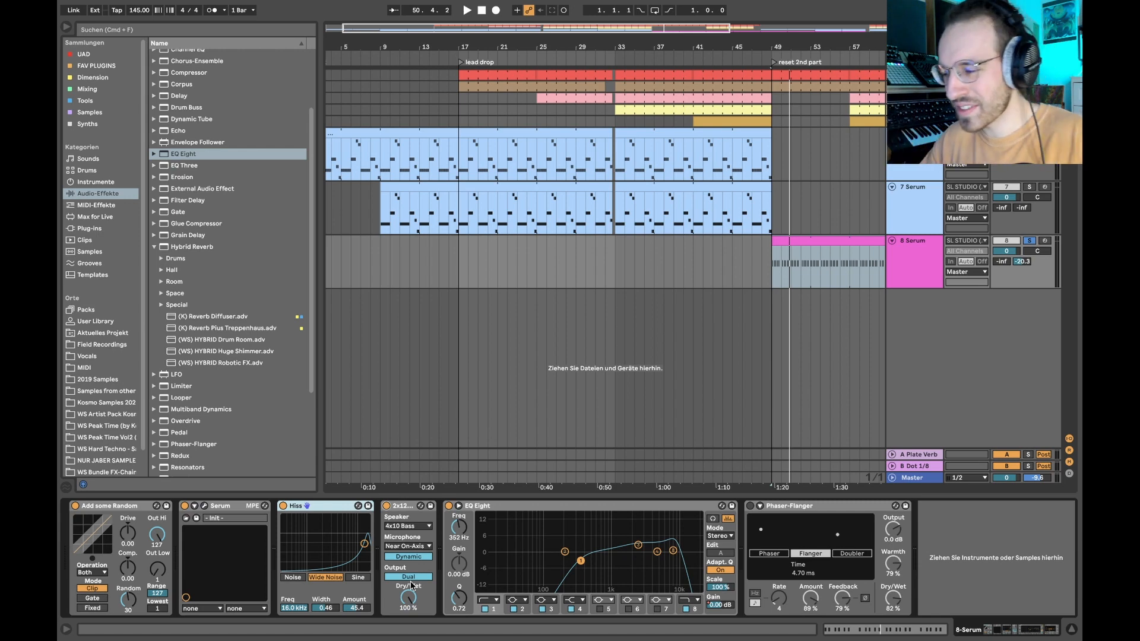
{"action": "key", "text": "space"}
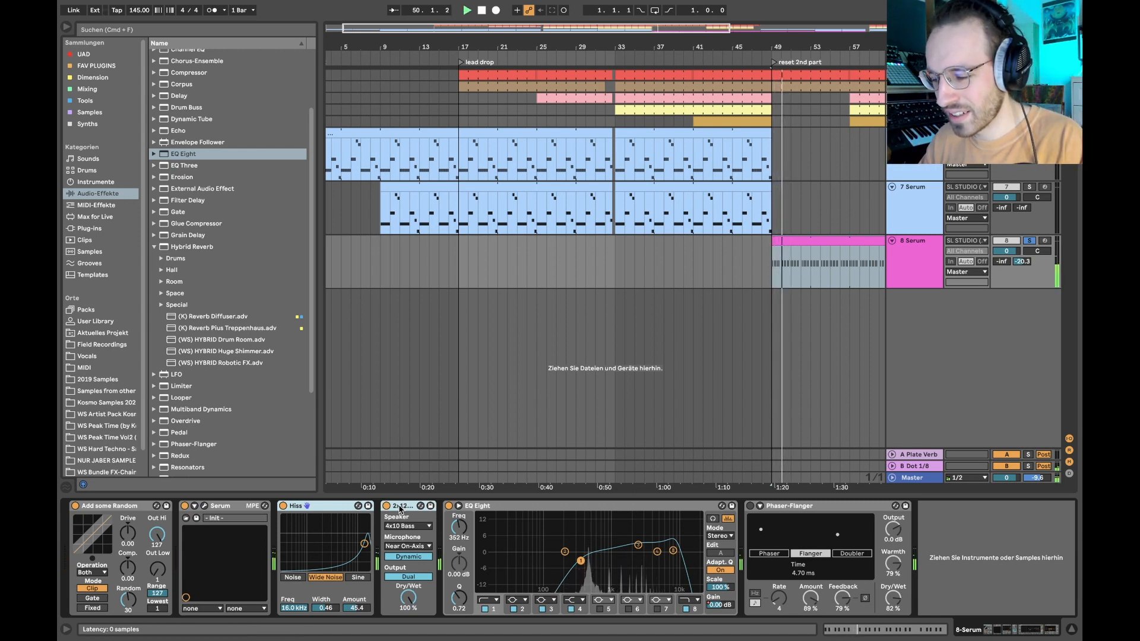
{"action": "key", "text": "space"}
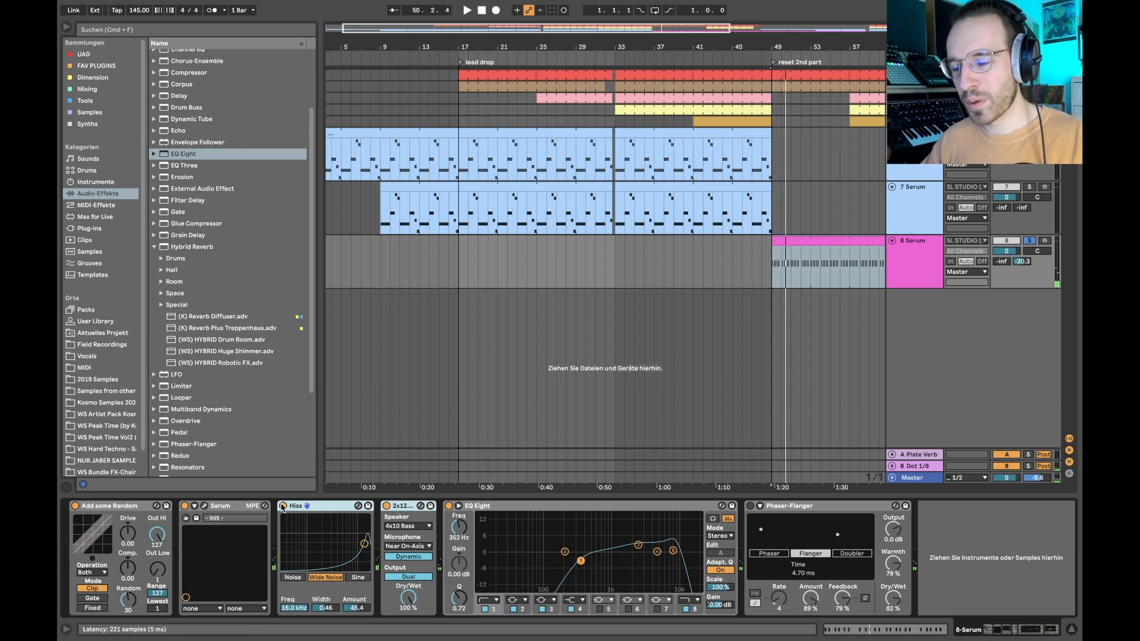
- Compare the clip's playback with the Hiss device bypassed and active, leave it active and select the cabinet device
{"action": "left_click", "coordinate": [283, 505]}
{"action": "key", "text": "space"}
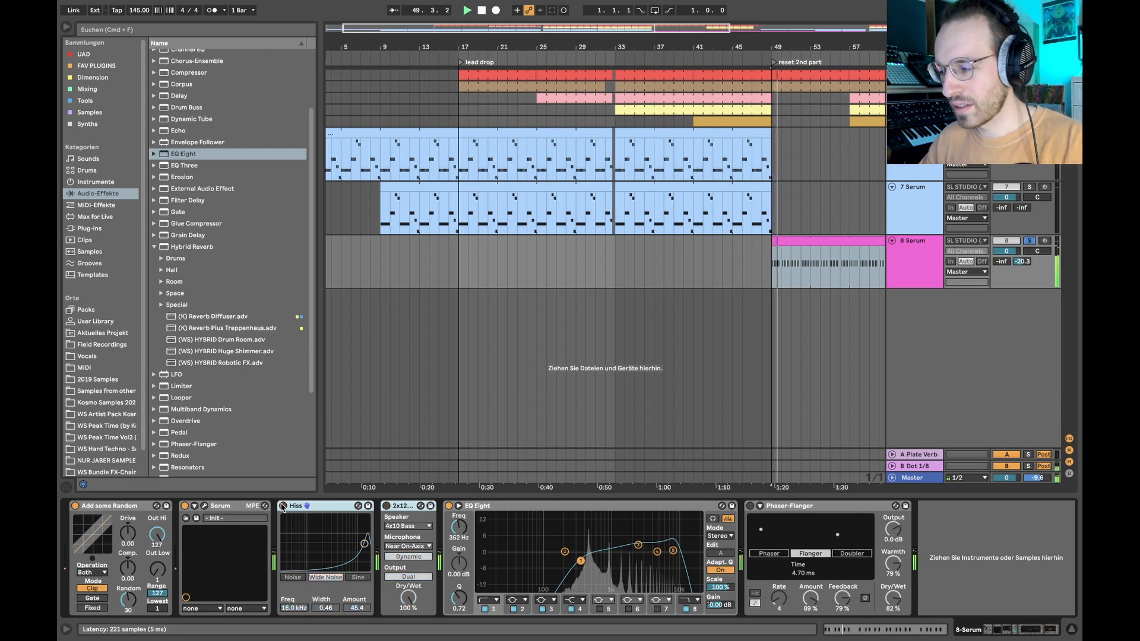
{"action": "left_click", "coordinate": [283, 505]}
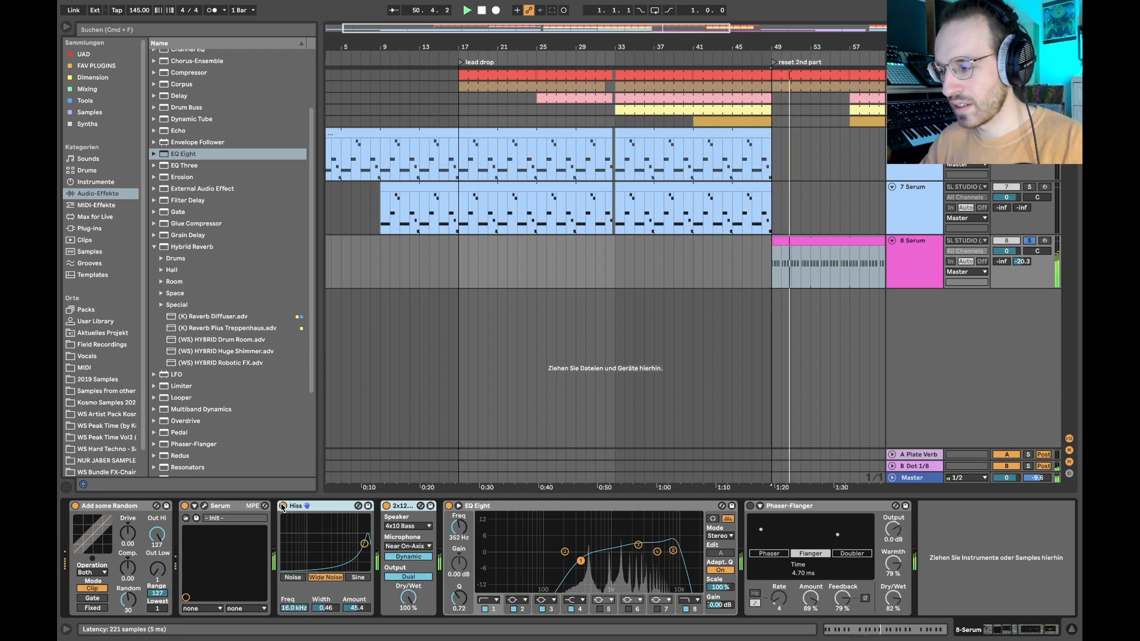
{"action": "key", "text": "space"}
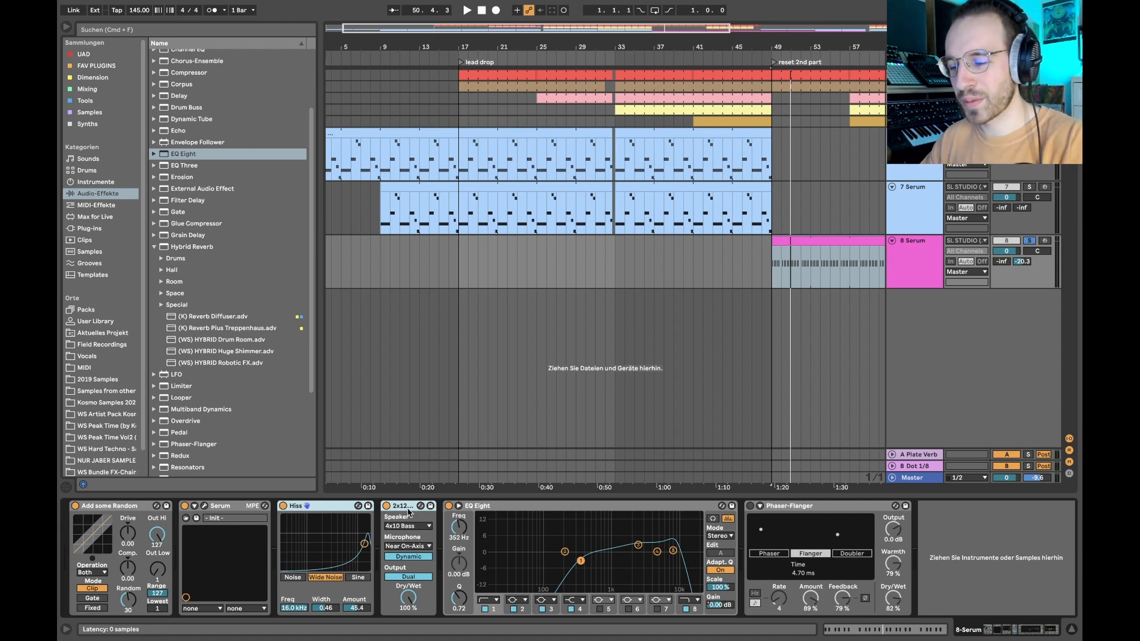
{"action": "left_click", "coordinate": [400, 506]}
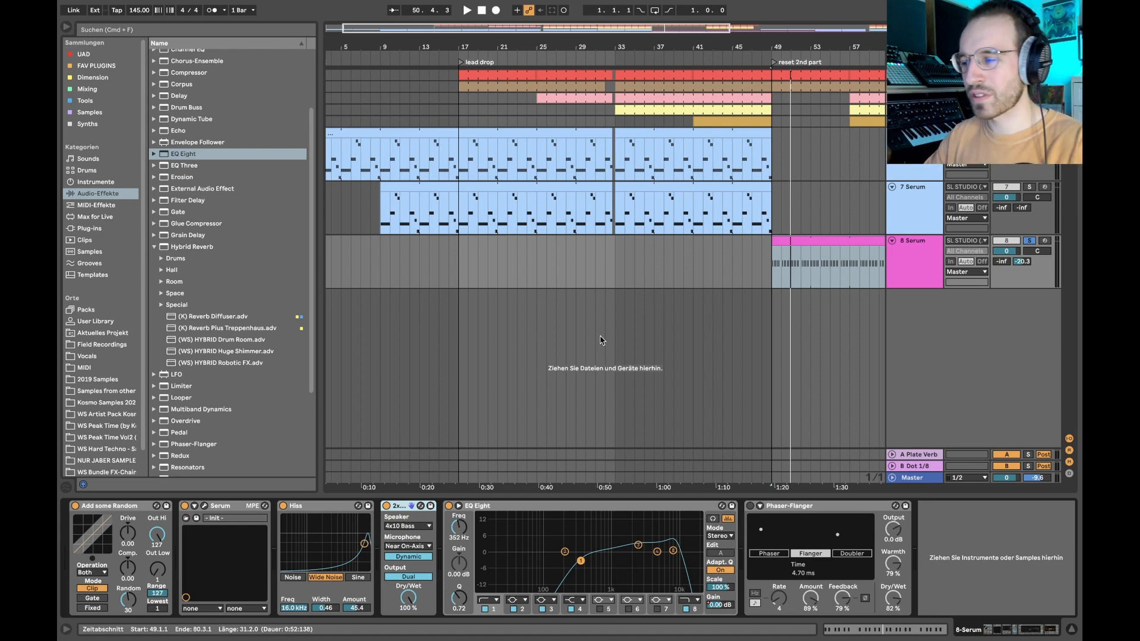
- Reactivate the Phaser-Flanger on track 8 and play the clip from bar 49 to hear the flanging
{"action": "scroll", "coordinate": [831, 264], "scroll_direction": "right", "scroll_amount": 1}
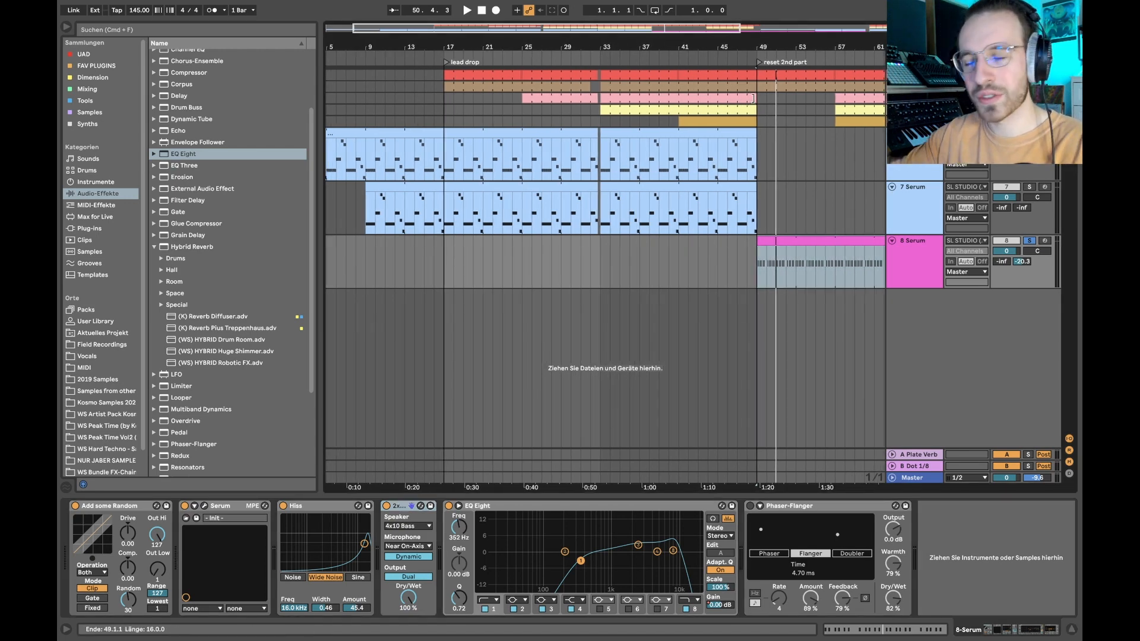
{"action": "left_click", "coordinate": [760, 63]}
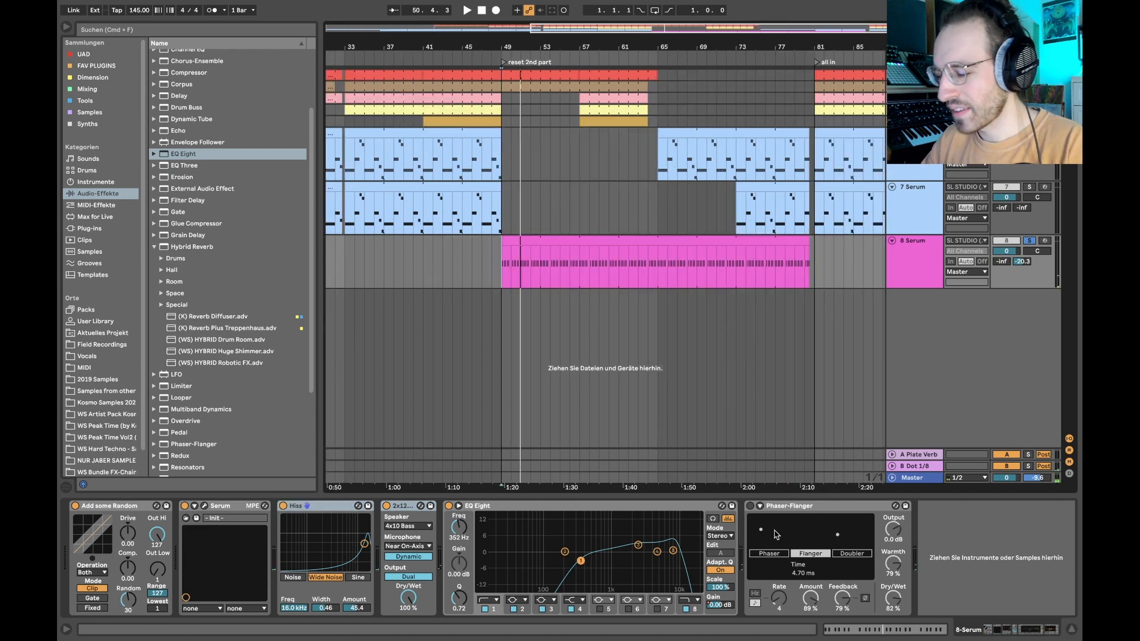
{"action": "left_click", "coordinate": [759, 528]}
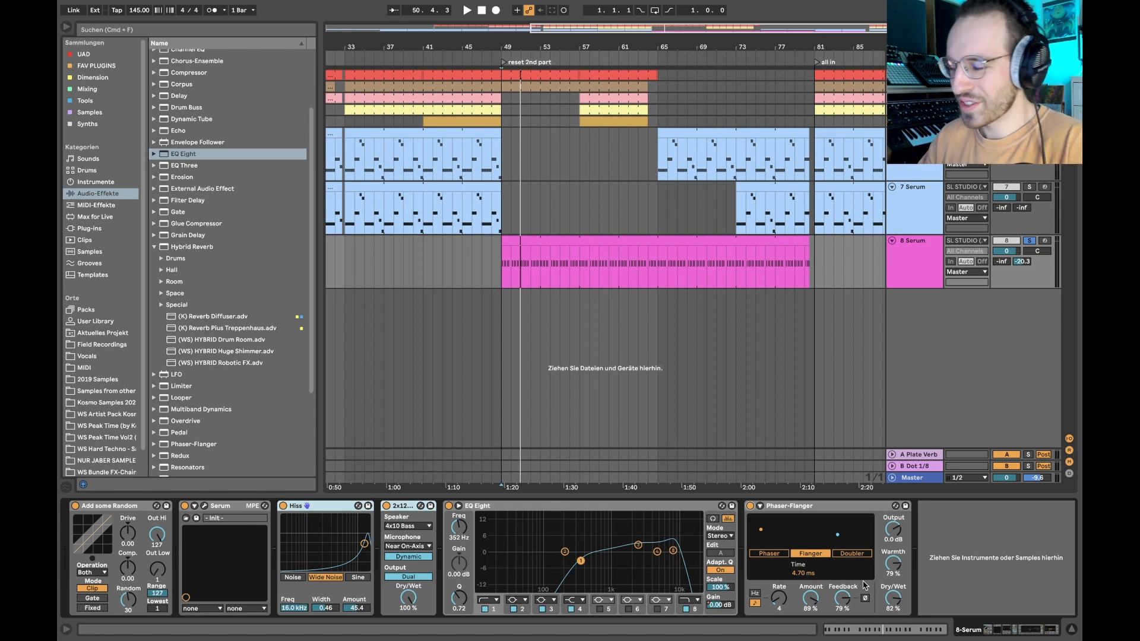
{"action": "left_click", "coordinate": [492, 264]}
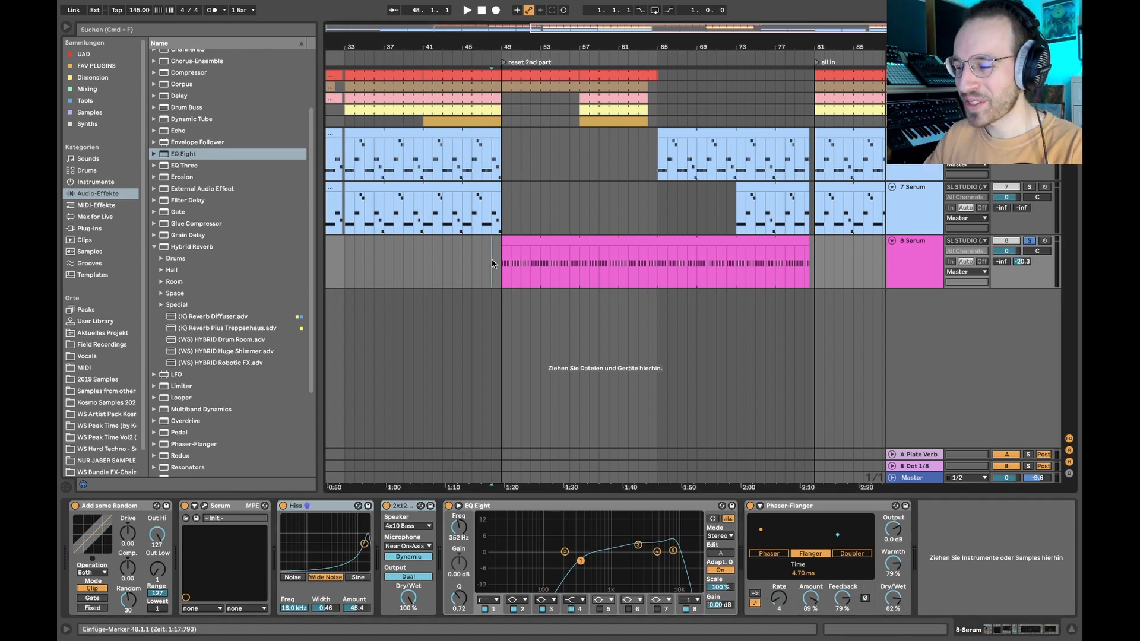
{"action": "left_click", "coordinate": [509, 261]}
{"action": "key", "text": "Down"}
{"action": "left_click", "coordinate": [503, 262]}
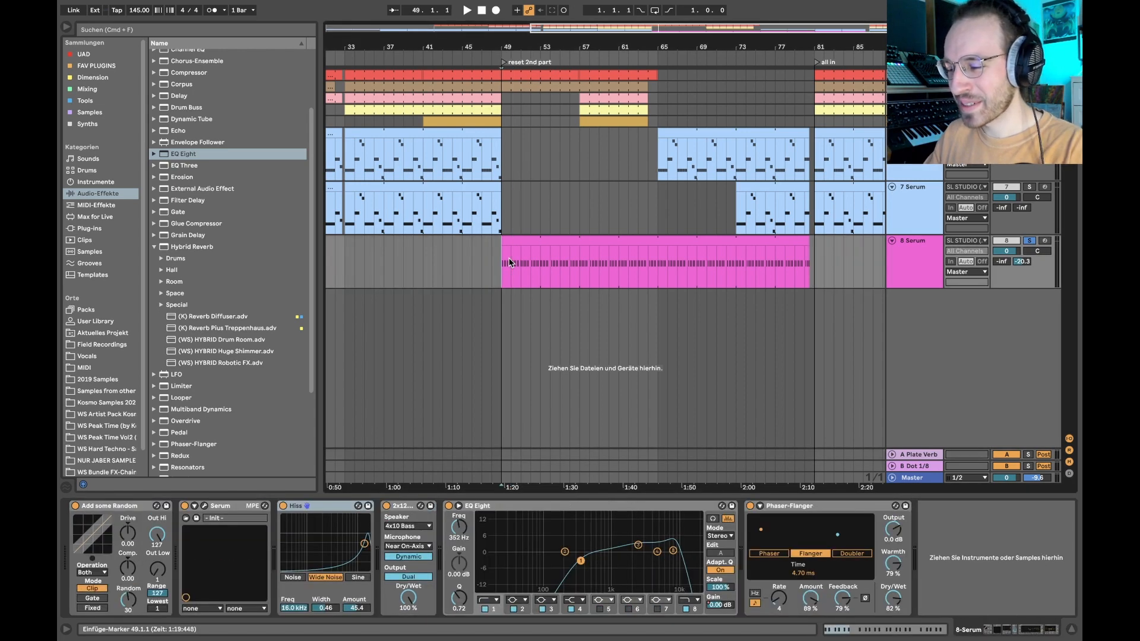
{"action": "key", "text": "space"}
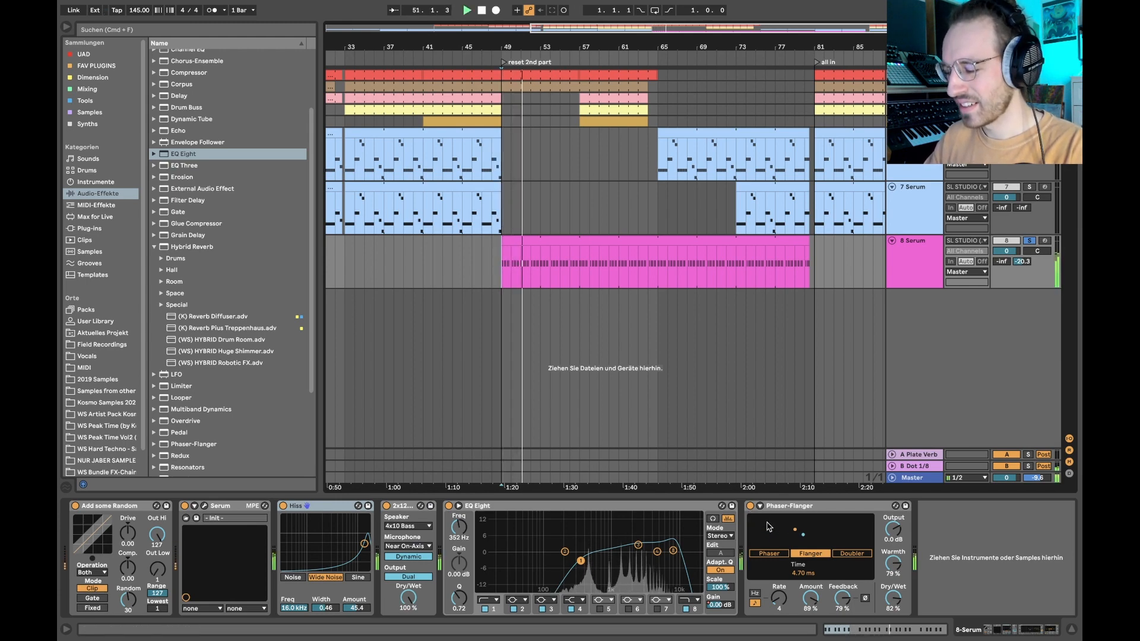
- Look over the Phaser-Flanger's extended settings and collapse them again
{"action": "left_click", "coordinate": [760, 507]}
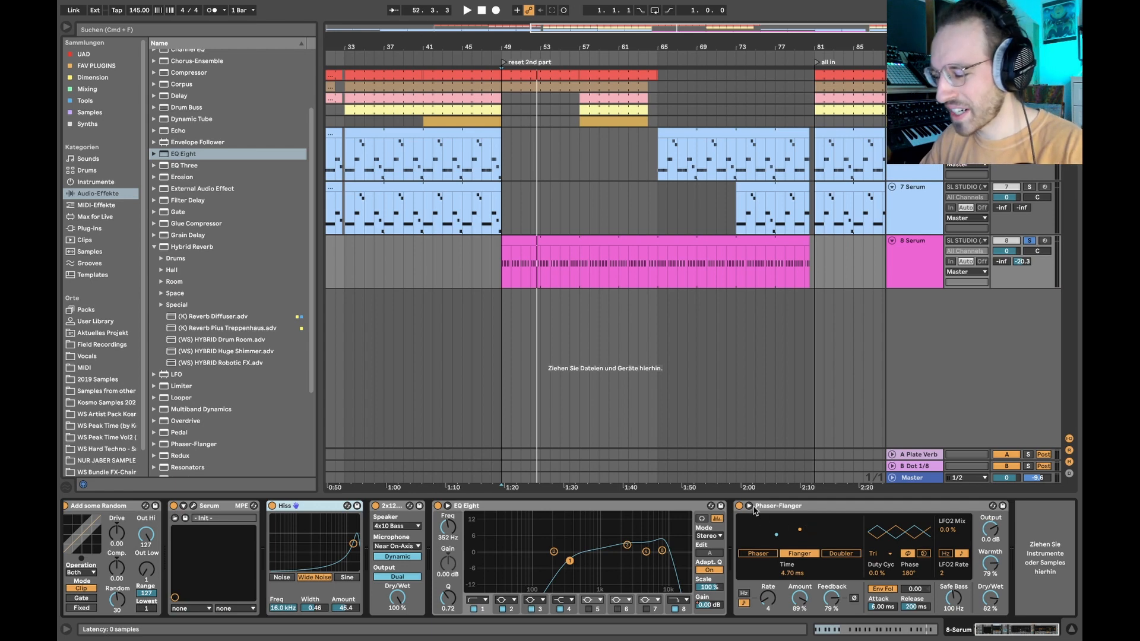
{"action": "left_click", "coordinate": [750, 506]}
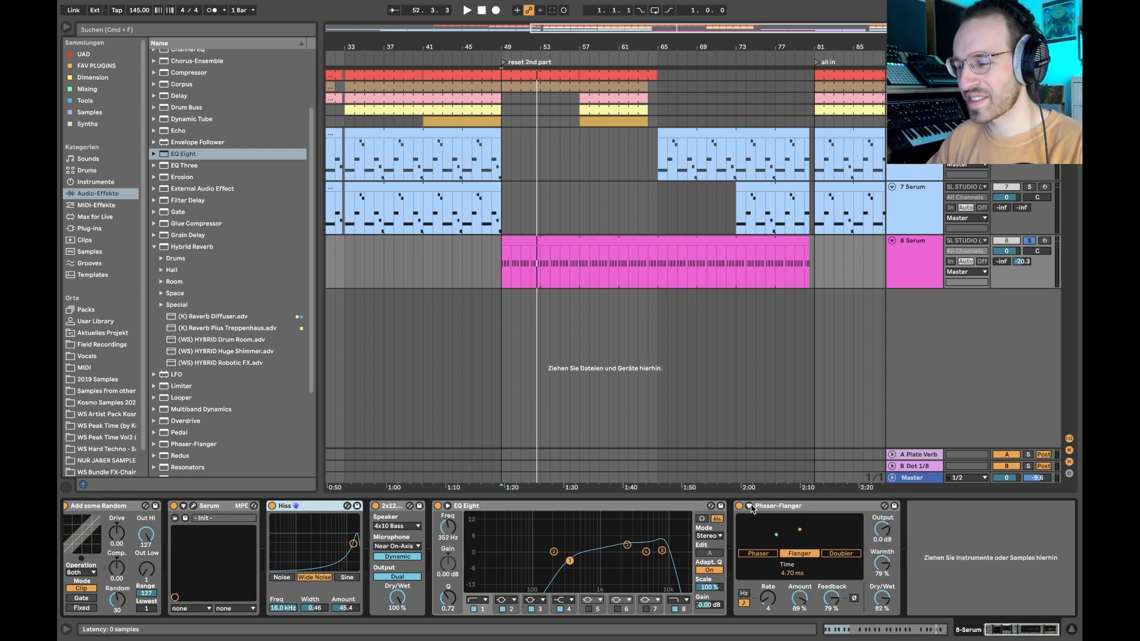
- Select bars 49 to 65 of track 8's clip to point out the first half of the reset section
{"action": "left_click", "coordinate": [522, 241]}
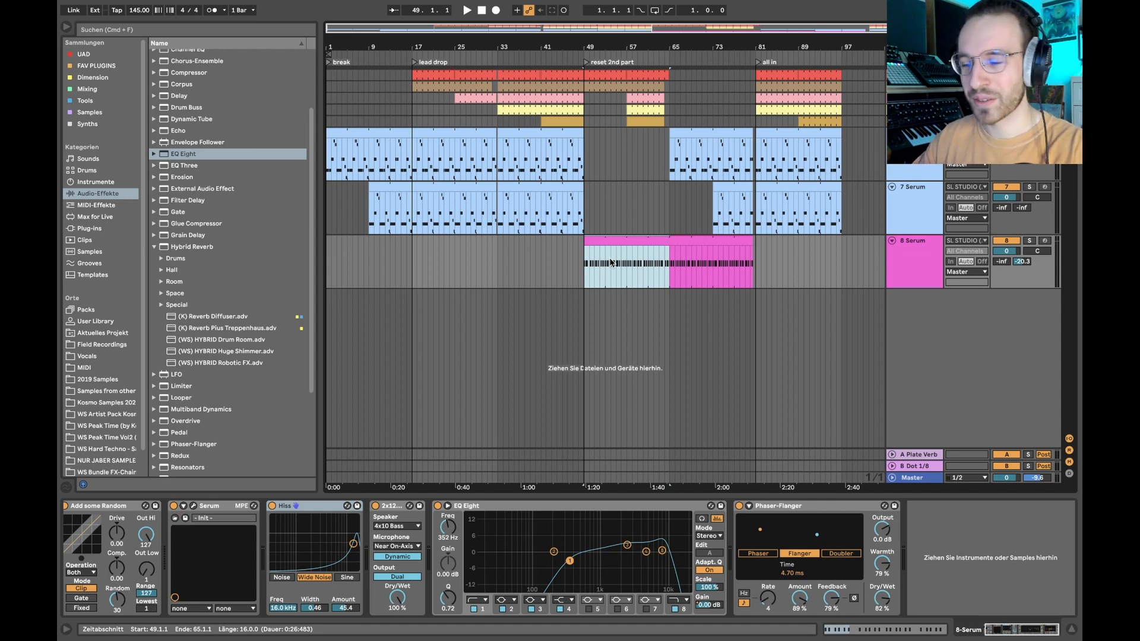
{"action": "left_click_drag", "start_coordinate": [585, 264], "coordinate": [665, 267]}
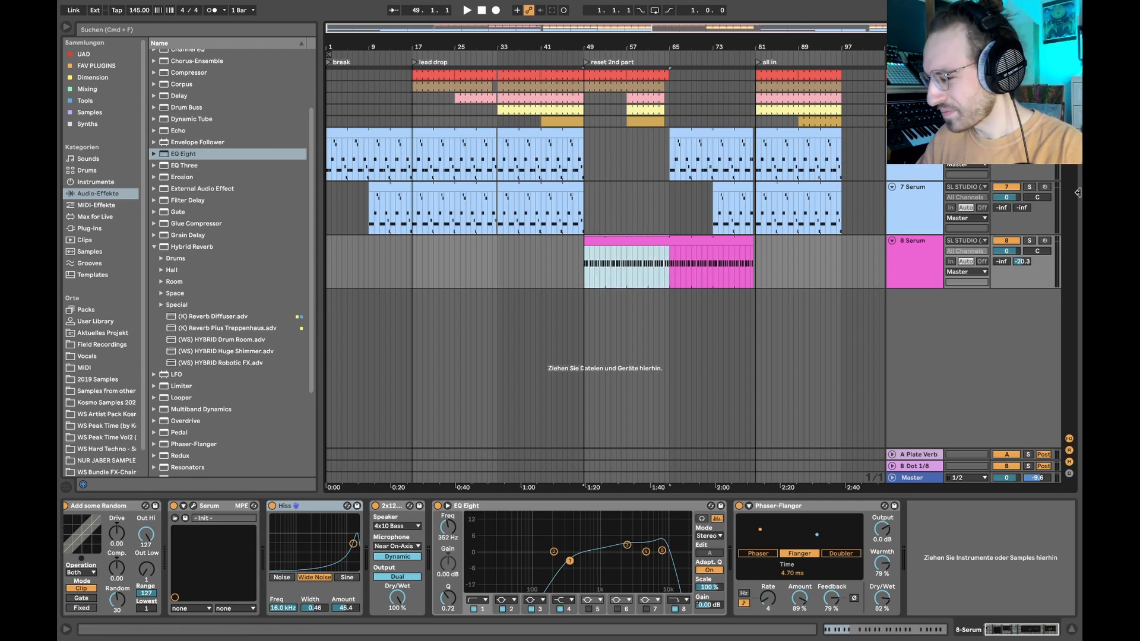
- Place the insert marker at bar 73 and play the whole arrangement from there with track 8 selected
{"action": "left_click", "coordinate": [712, 98]}
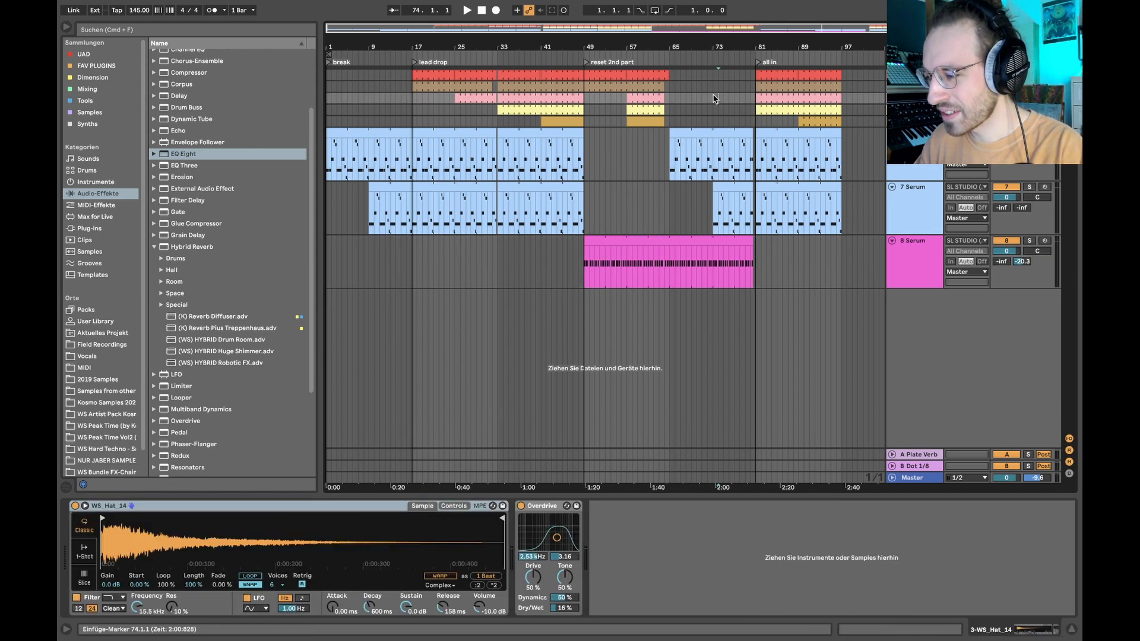
{"action": "scroll", "coordinate": [715, 87], "scroll_direction": "up", "scroll_amount": 5}
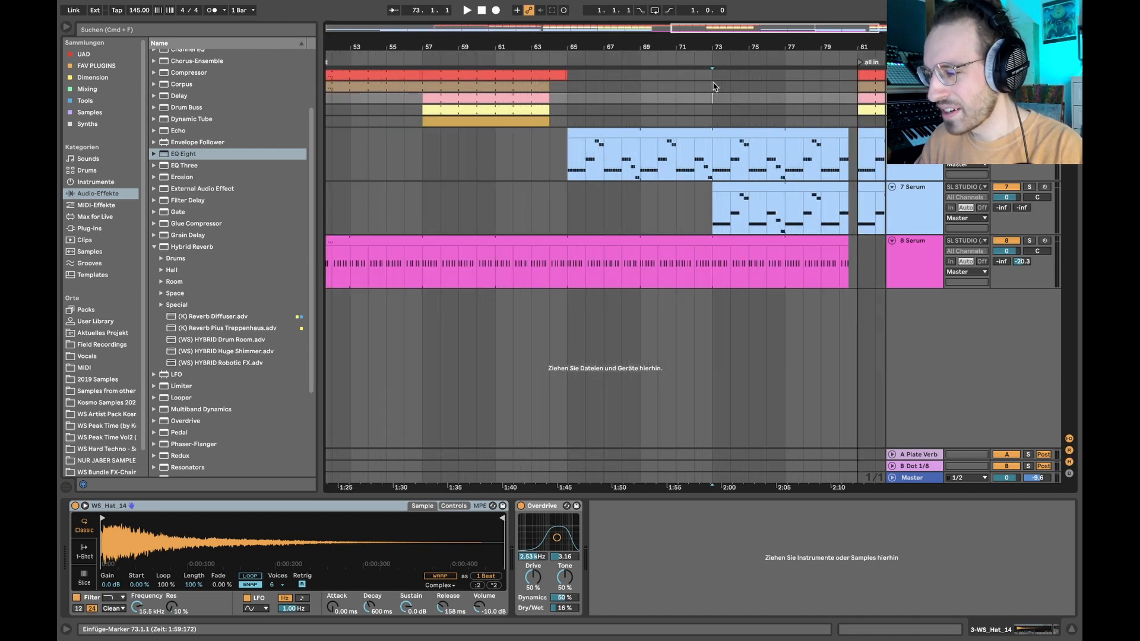
{"action": "scroll", "coordinate": [715, 86], "scroll_direction": "right", "scroll_amount": 3}
{"action": "left_click", "coordinate": [588, 269]}
{"action": "scroll", "coordinate": [587, 267], "scroll_direction": "down", "scroll_amount": 5}
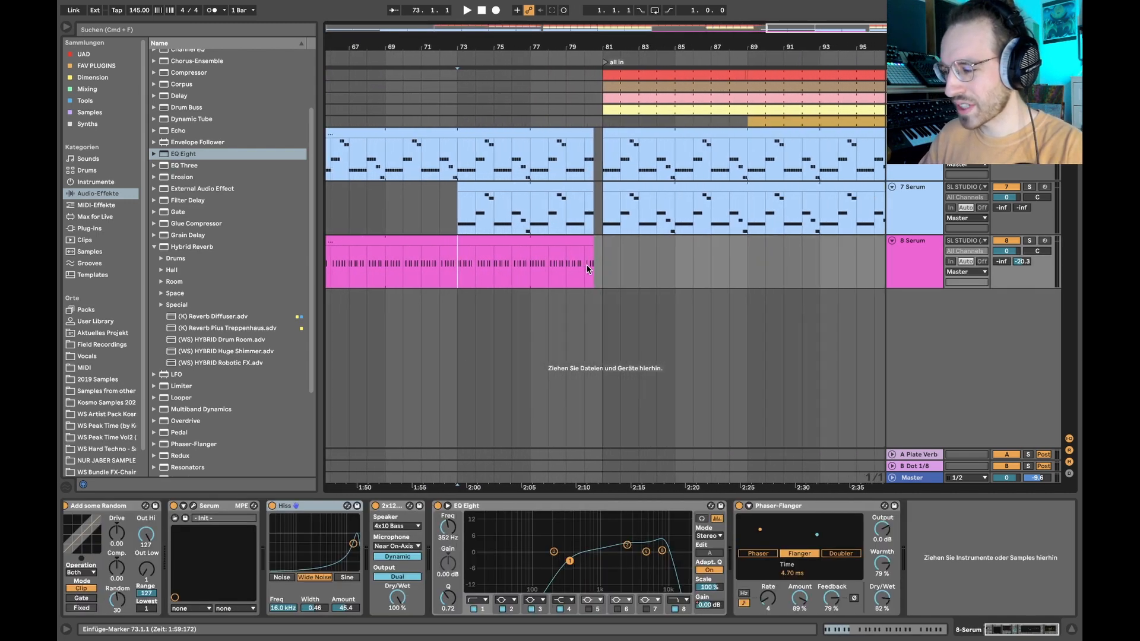
{"action": "key", "text": "space"}
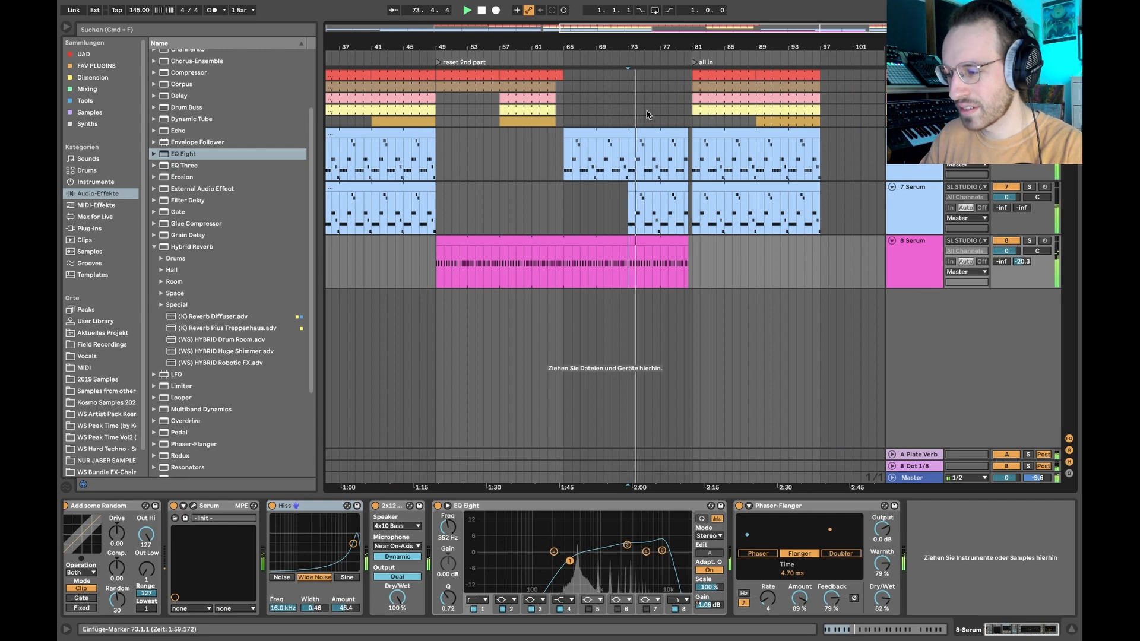
- Show the Serum tracks' automation during playback, hide it again, view the whole arrangement and stop playback
{"action": "key", "text": "a"}
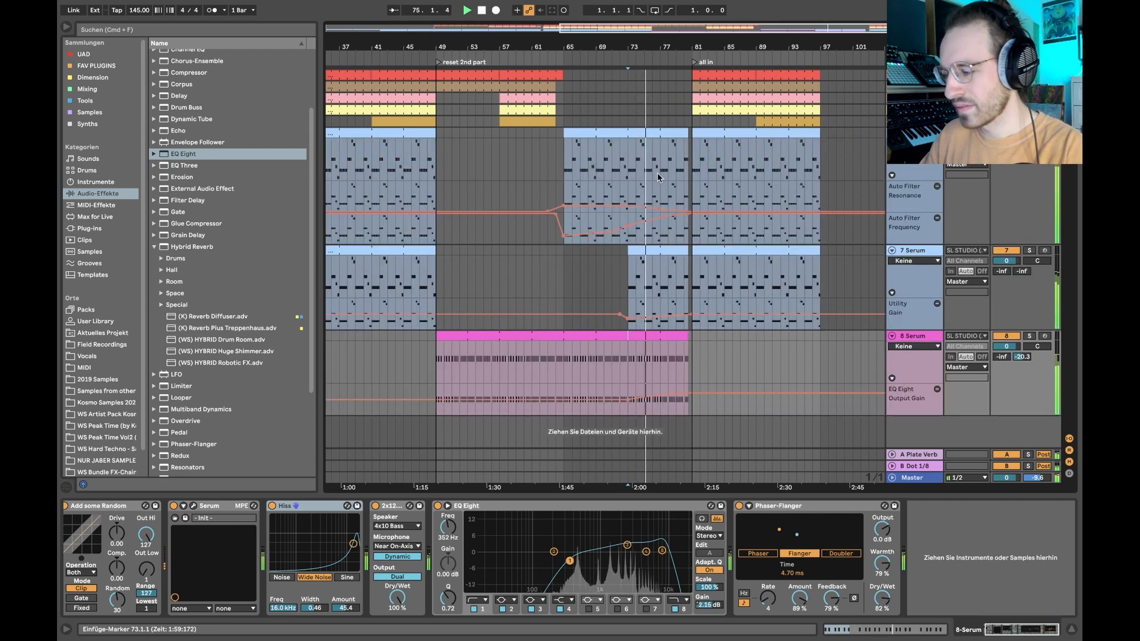
{"action": "key", "text": "a"}
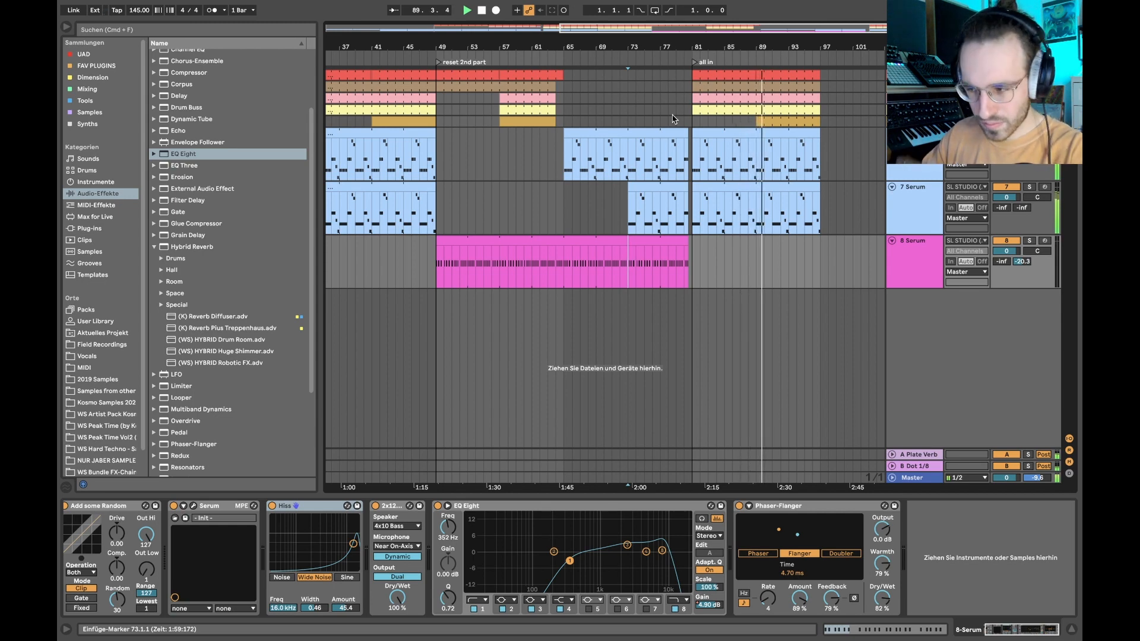
{"action": "key", "text": "minus"}
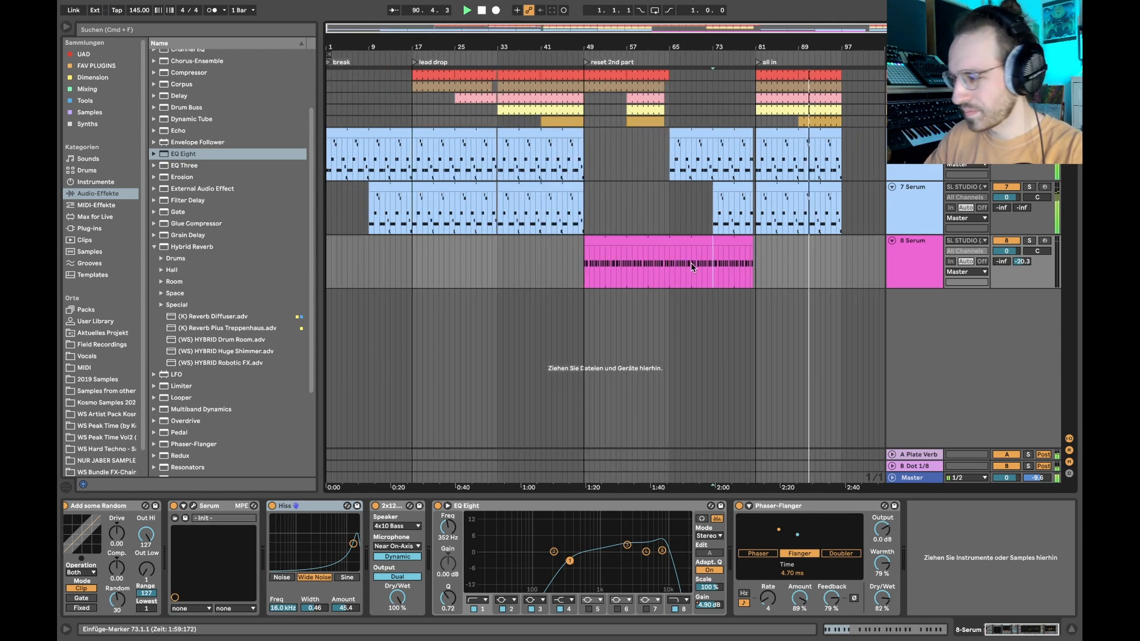
{"action": "key", "text": "space"}
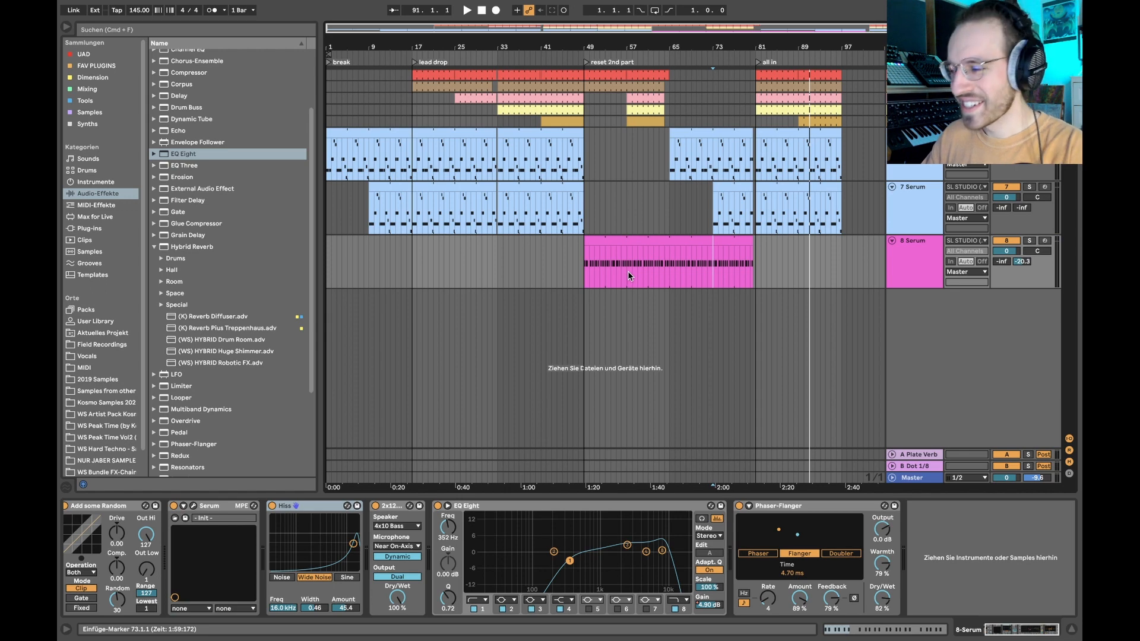
- Place the insert marker at bar 65 on the kick track, where the kick clip ends
{"action": "left_click", "coordinate": [718, 300]}
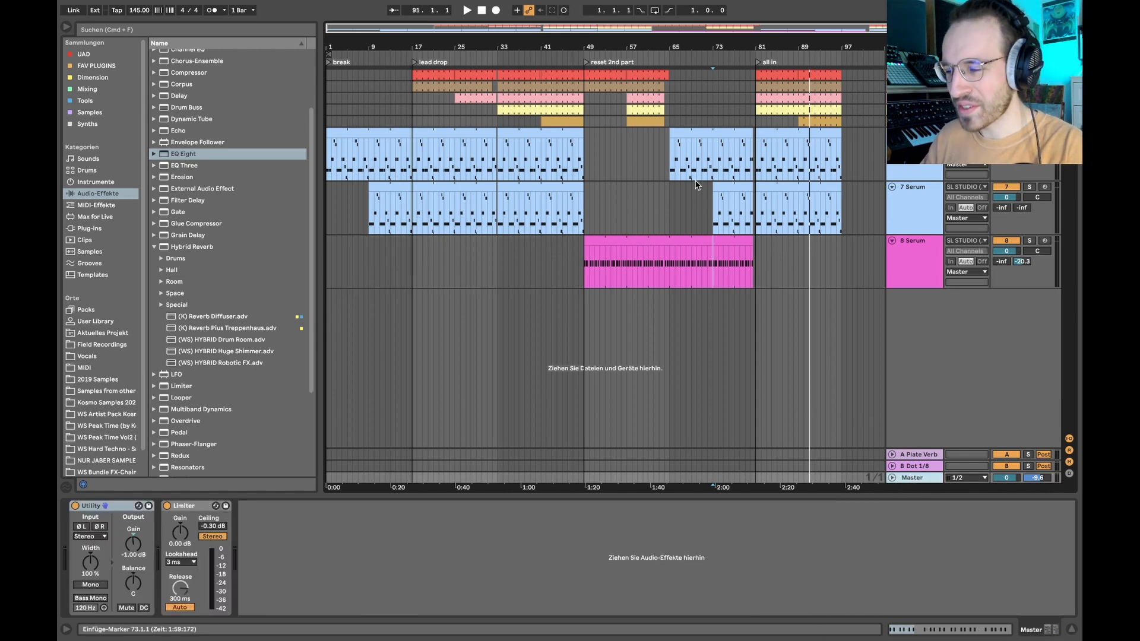
{"action": "left_click", "coordinate": [670, 76]}
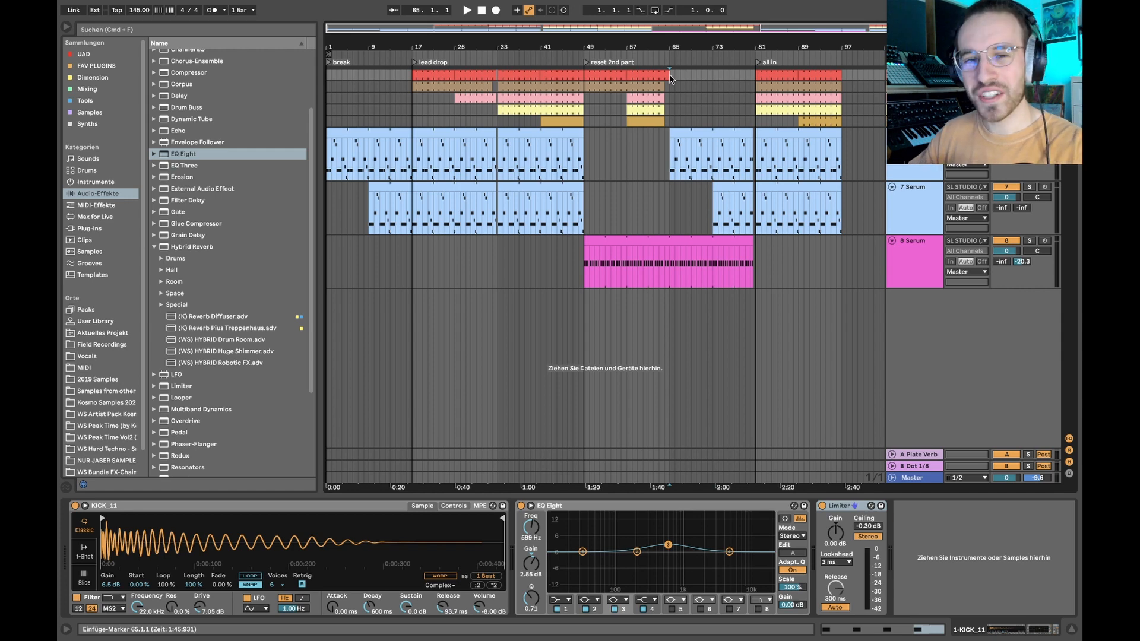